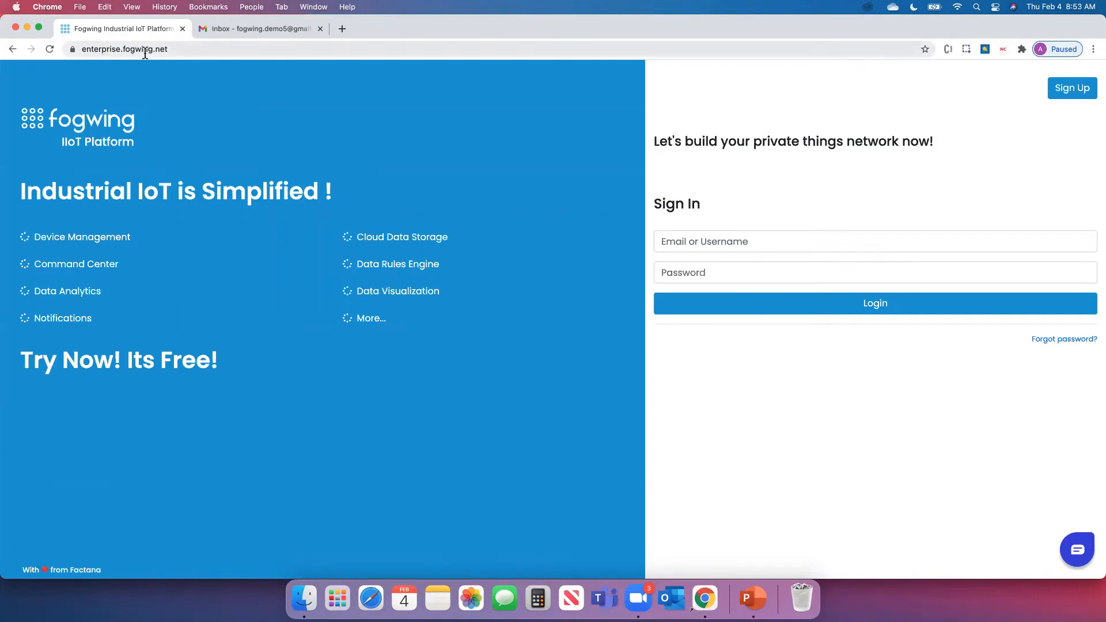
In a new tab, go to the Fogwing website and open the IIoT platform's sign-in page
{"action": "left_click", "coordinate": [343, 29]}
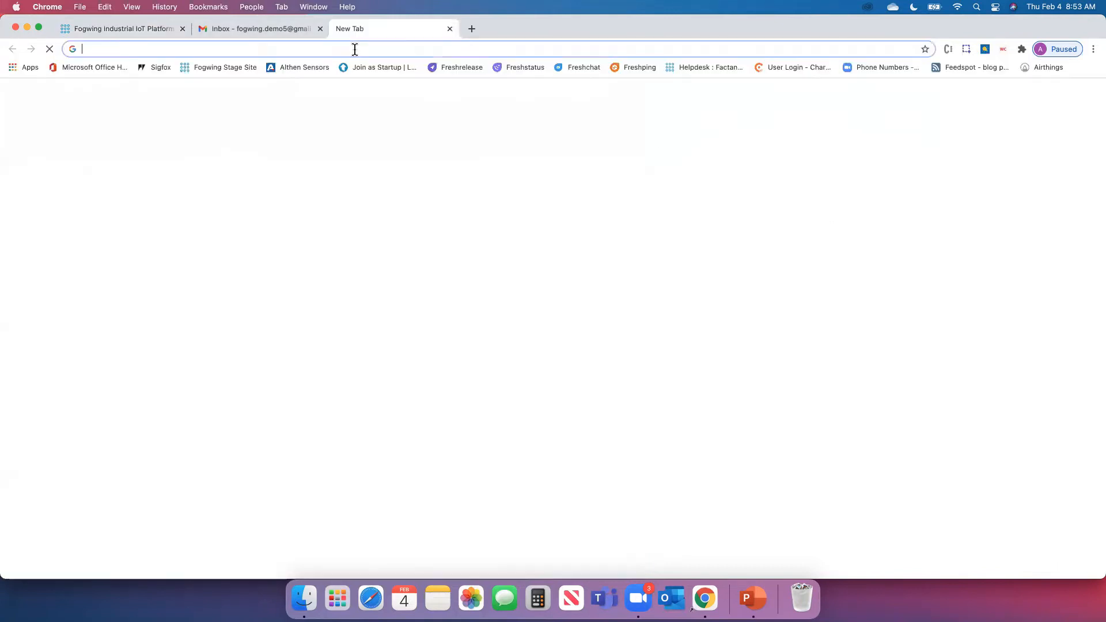
{"action": "type", "text": "fogwing.com"}
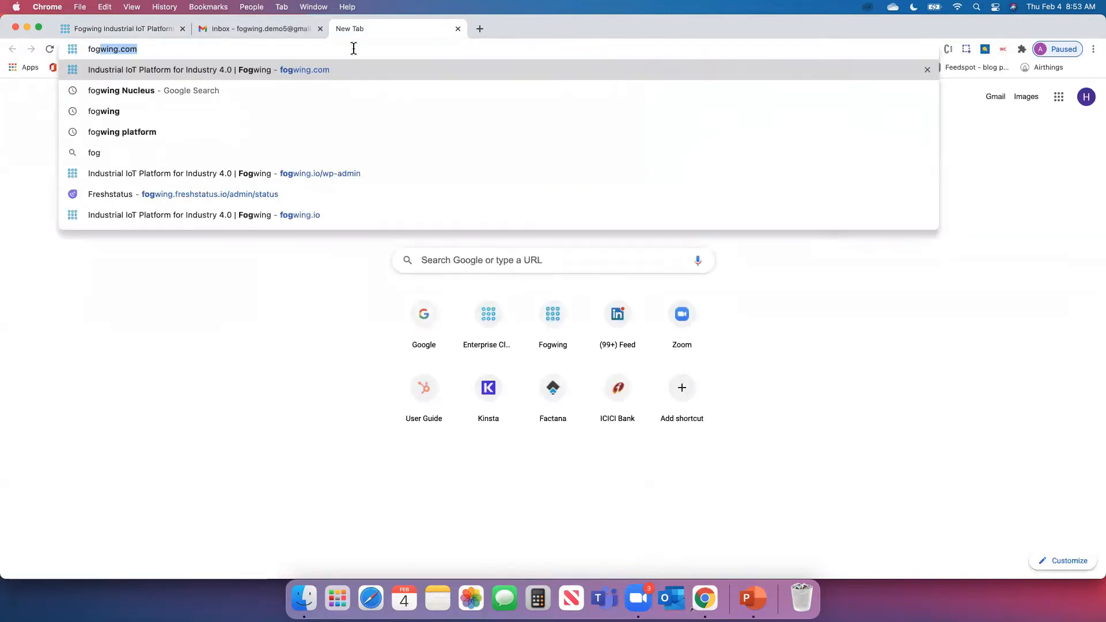
{"action": "key", "text": "Return"}
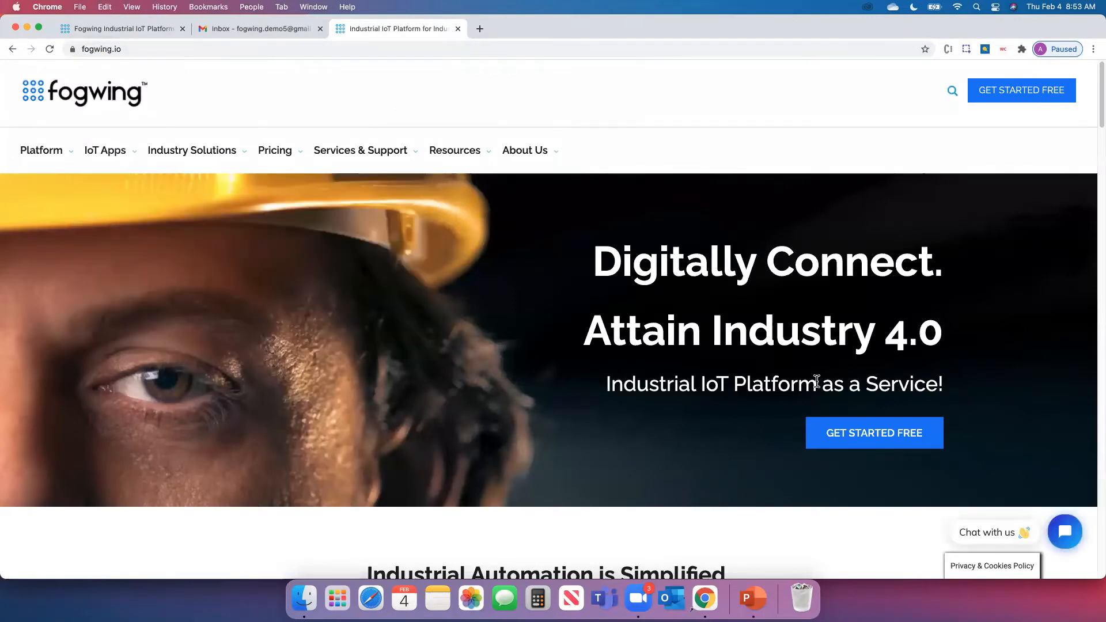
{"action": "left_click", "coordinate": [1015, 97]}
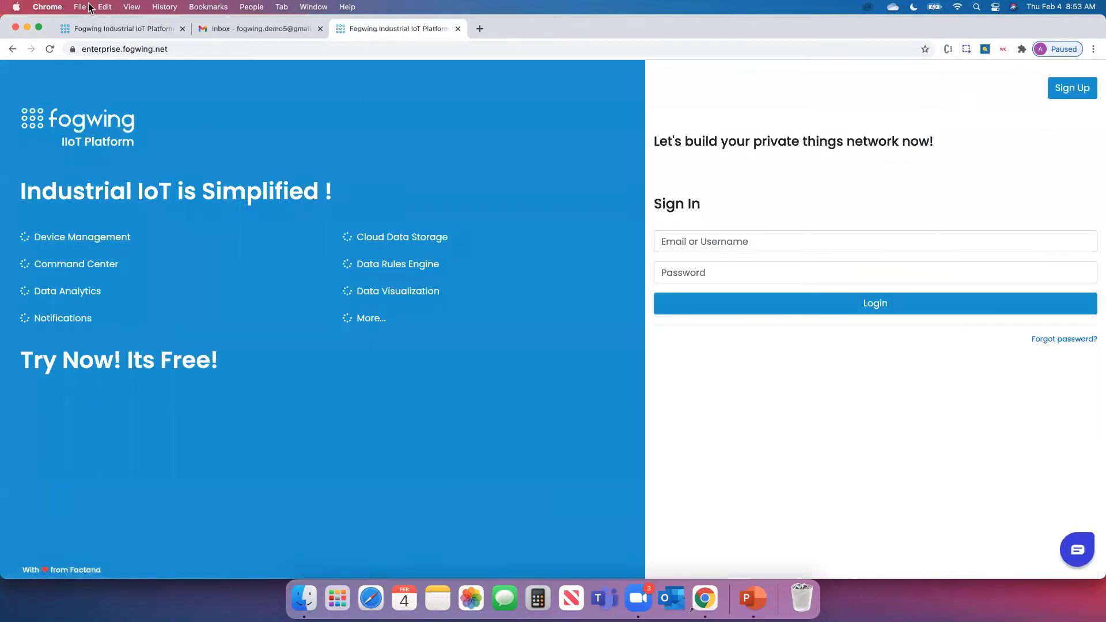
Close the older duplicate platform tab, glance at the registration form, and return to Sign In
{"action": "left_click", "coordinate": [182, 28]}
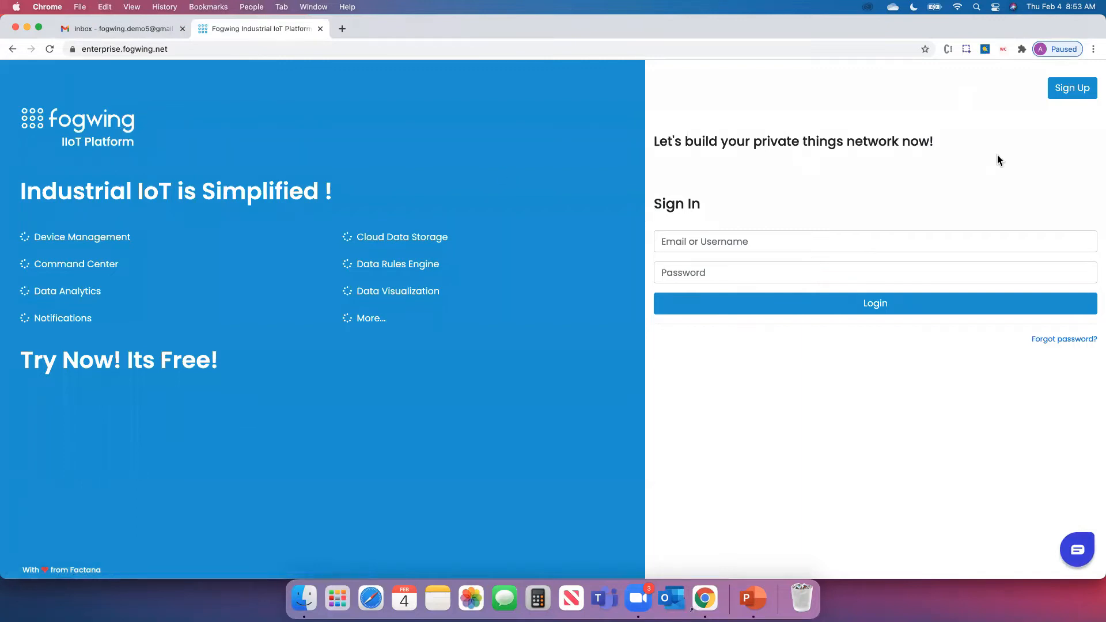
{"action": "left_click", "coordinate": [1075, 90]}
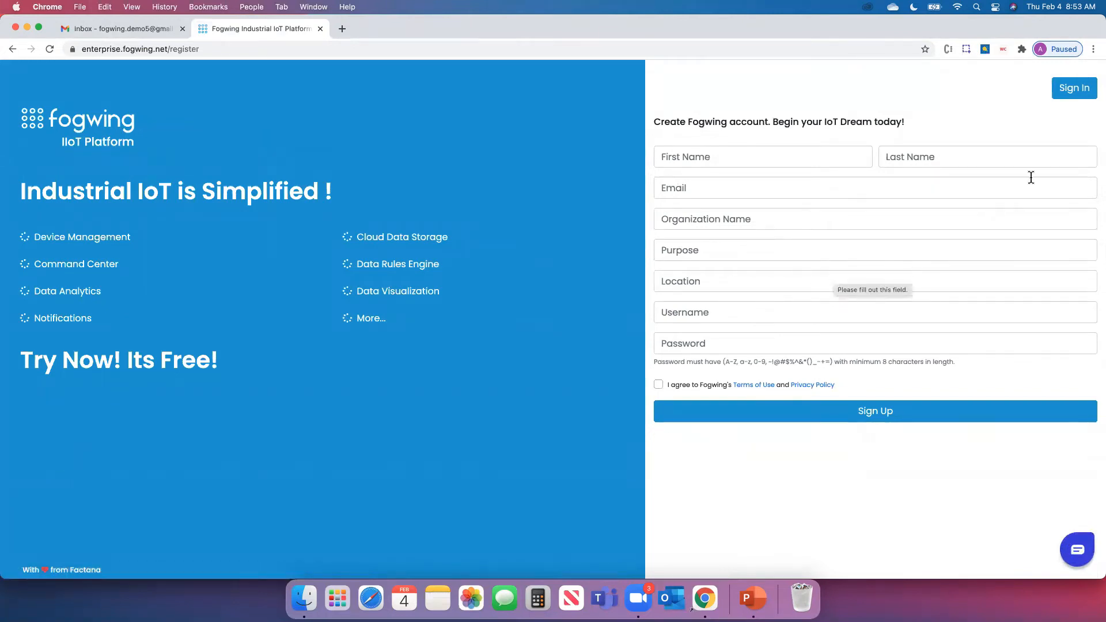
{"action": "left_click", "coordinate": [1073, 101]}
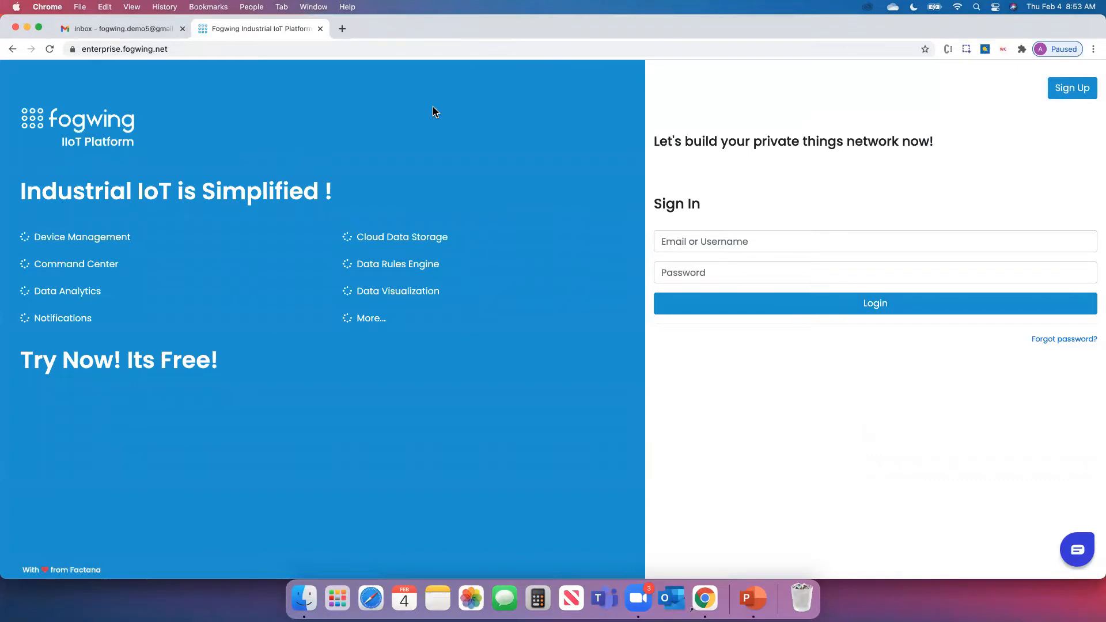
{"action": "left_click", "coordinate": [125, 31]}
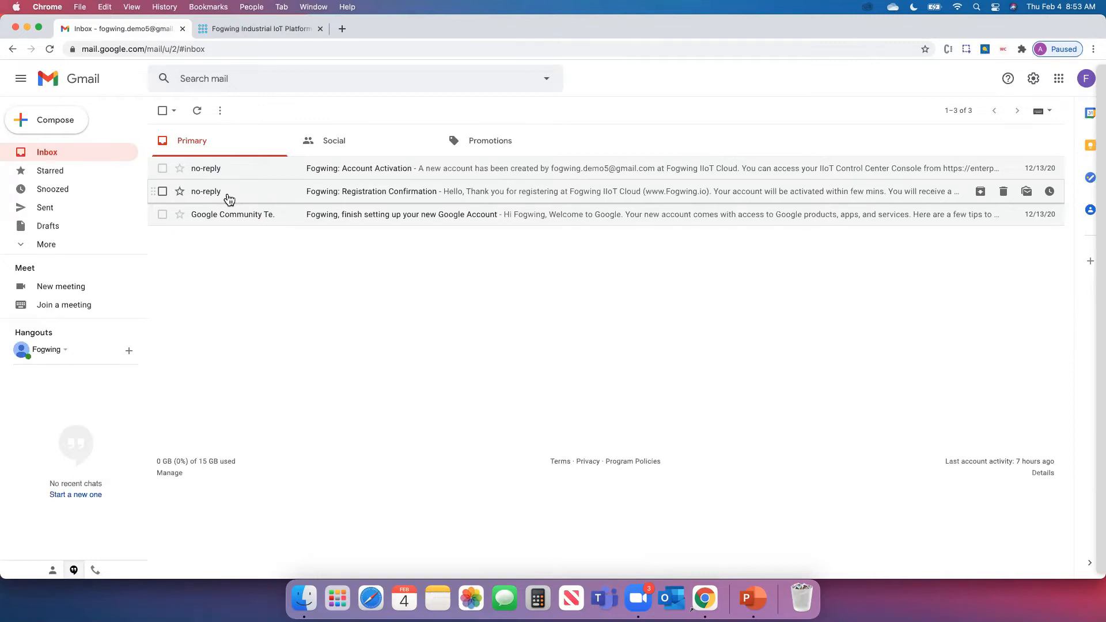
{"action": "left_click", "coordinate": [247, 33]}
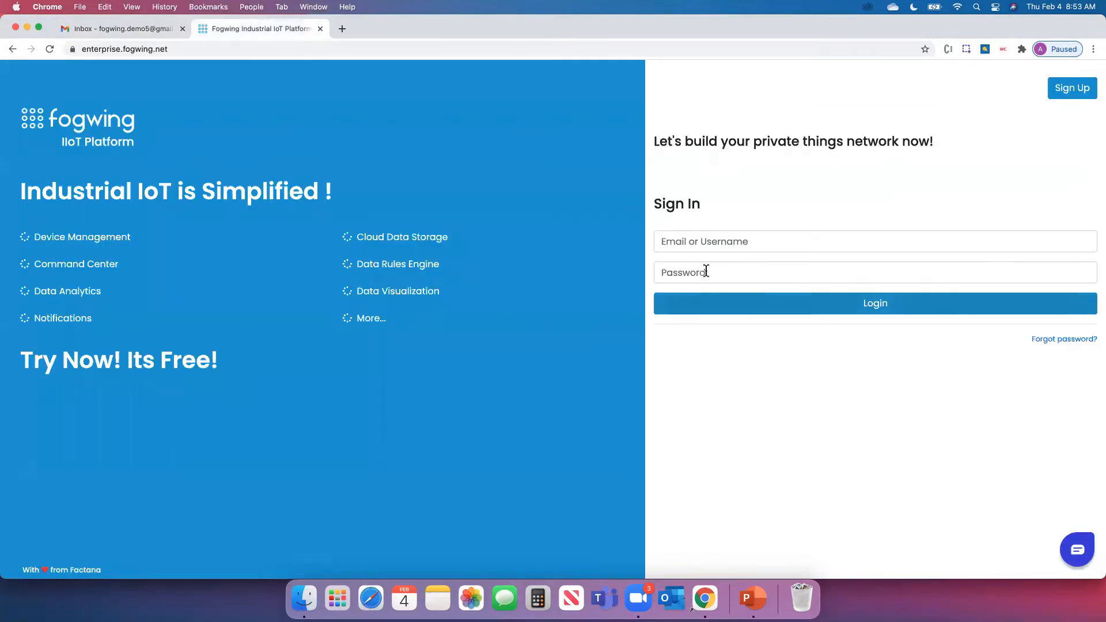
Log in with the saved account e-mail and the account password to reach DEMO 5 ORG's home page
{"action": "left_click", "coordinate": [778, 243]}
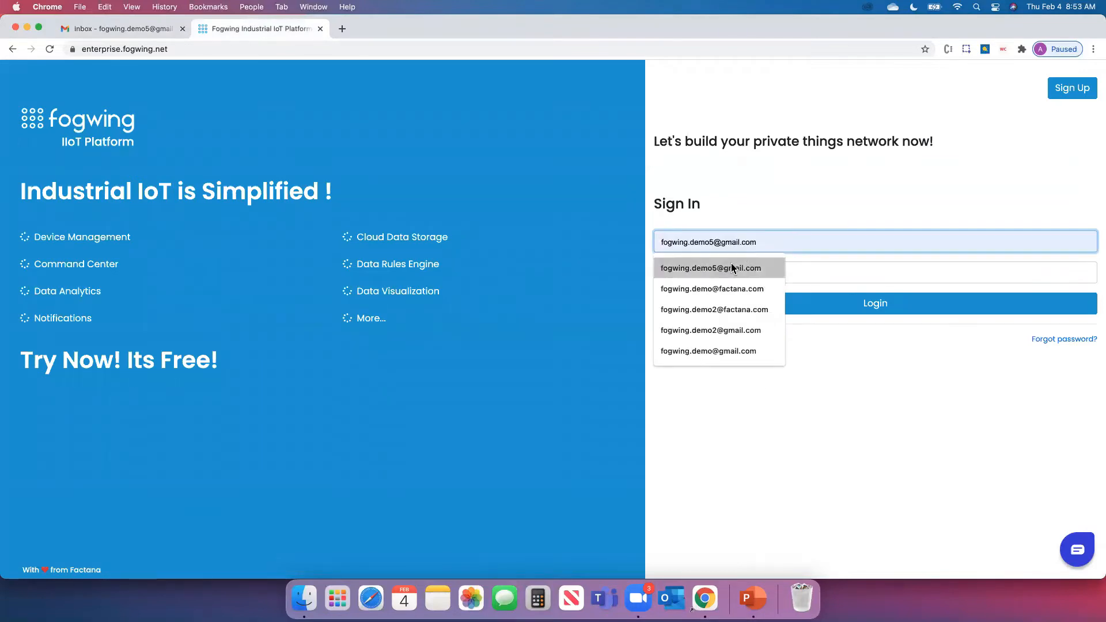
{"action": "left_click", "coordinate": [731, 266]}
{"action": "left_click", "coordinate": [732, 271]}
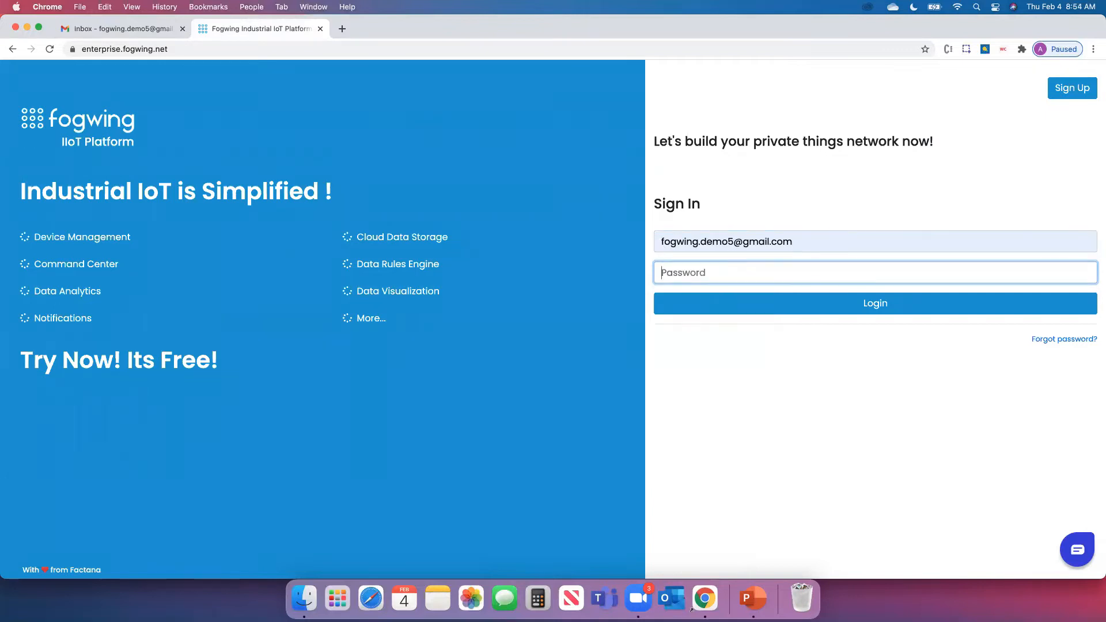
{"action": "type", "text": "**********"}
{"action": "key", "text": "Return"}
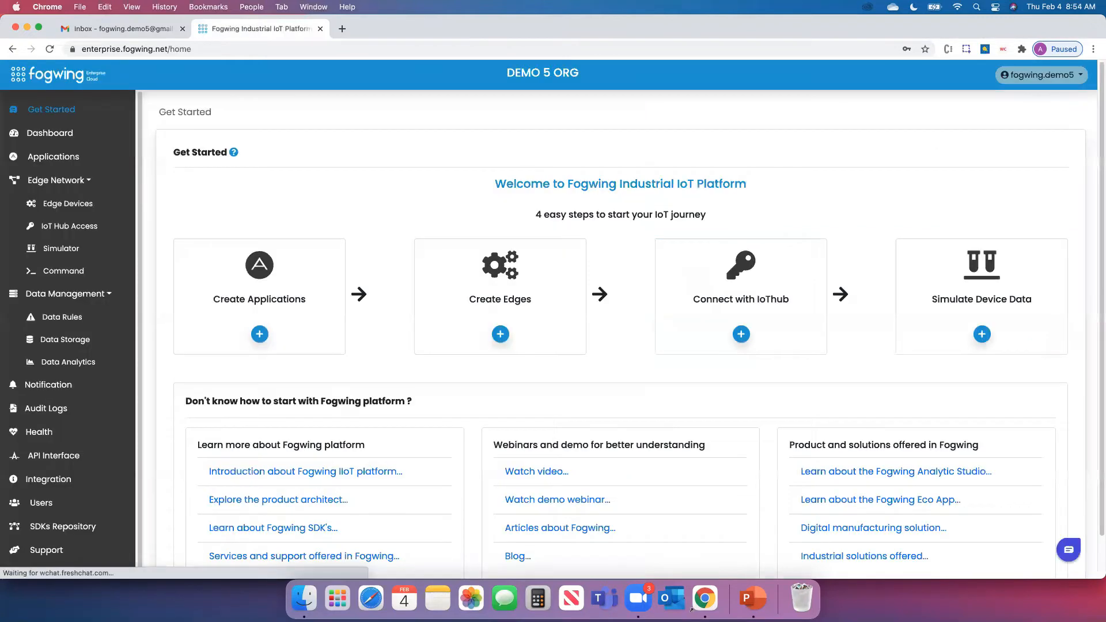
{"action": "scroll", "coordinate": [1098, 265], "scroll_direction": "down", "scroll_amount": 1}
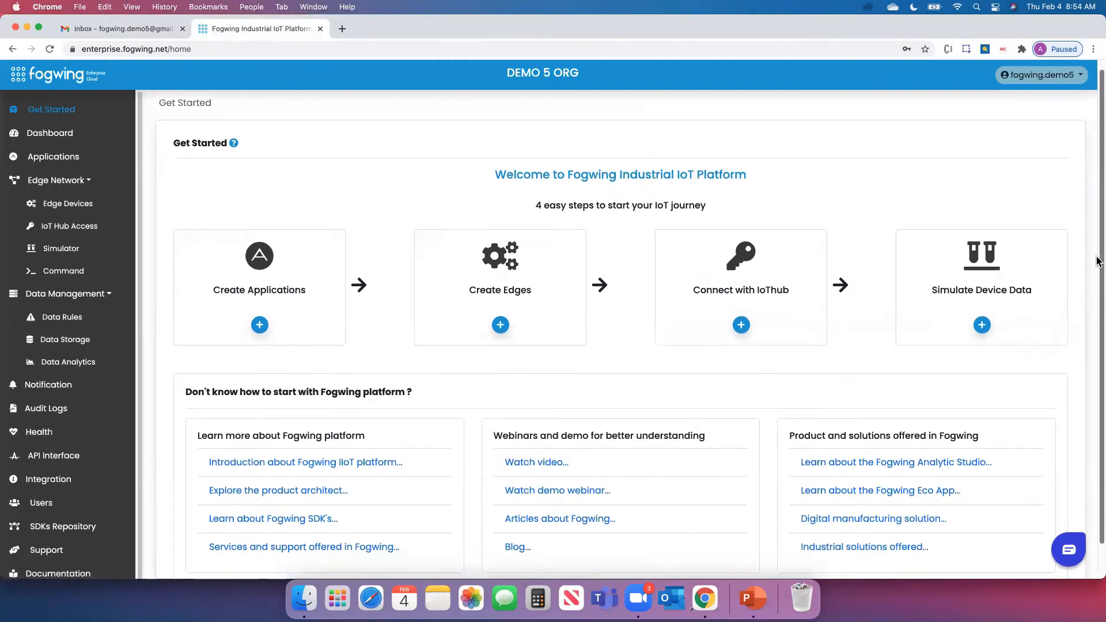
{"action": "scroll", "coordinate": [1098, 262], "scroll_direction": "down", "scroll_amount": 3}
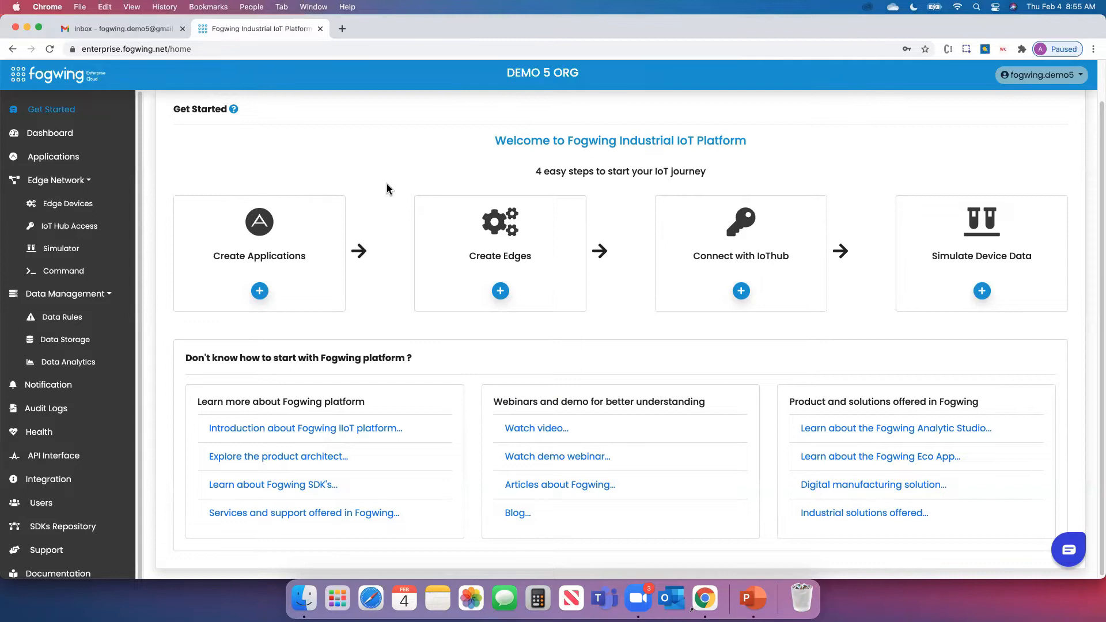
{"action": "left_click", "coordinate": [1070, 554]}
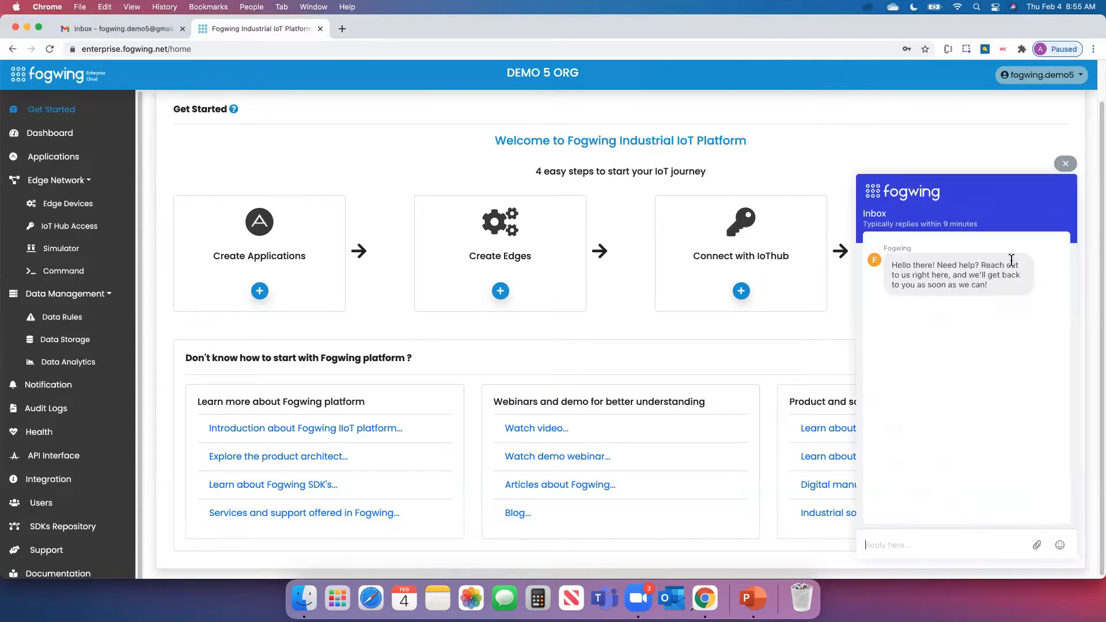
{"action": "left_click", "coordinate": [1066, 165]}
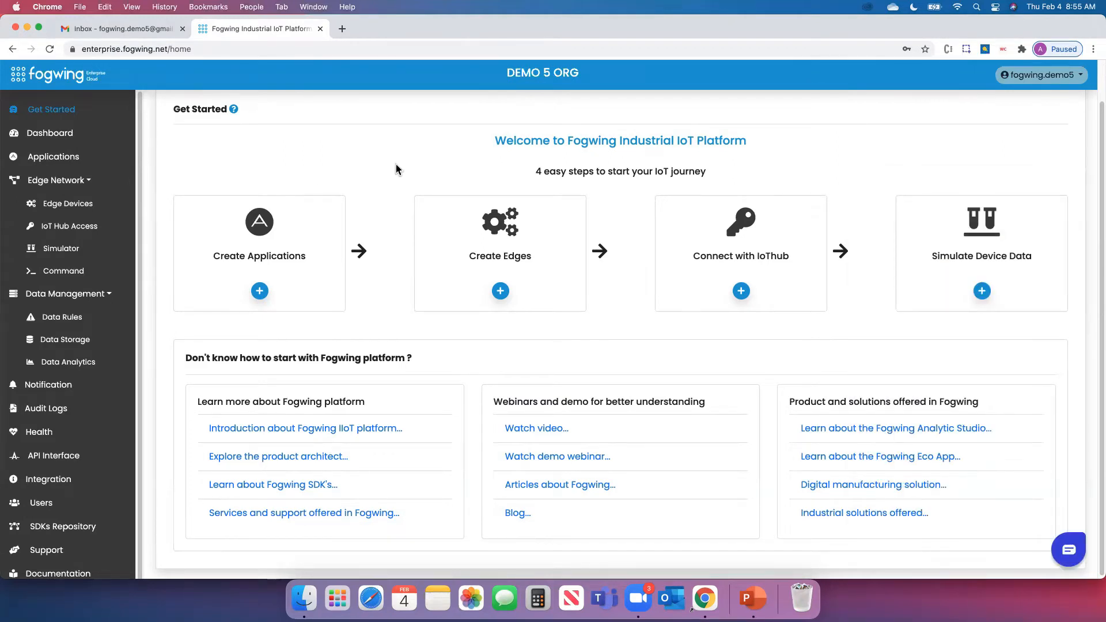
{"action": "left_click", "coordinate": [261, 263]}
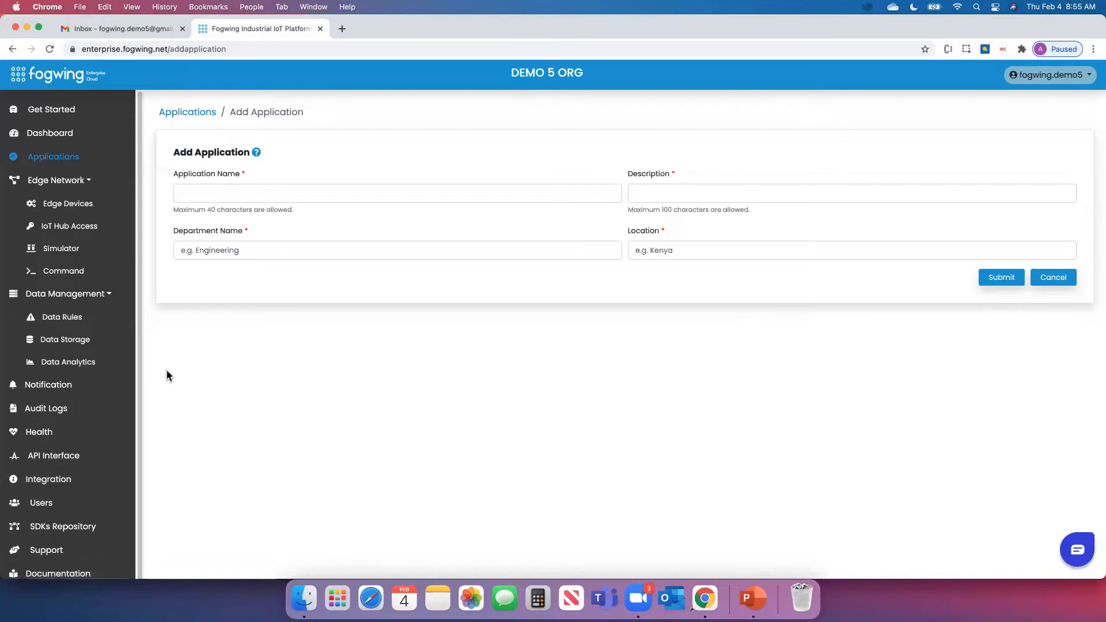
Name the new application 'Factory 1 Monitoring' with description 'Env Monitoring'
{"action": "left_click", "coordinate": [286, 194]}
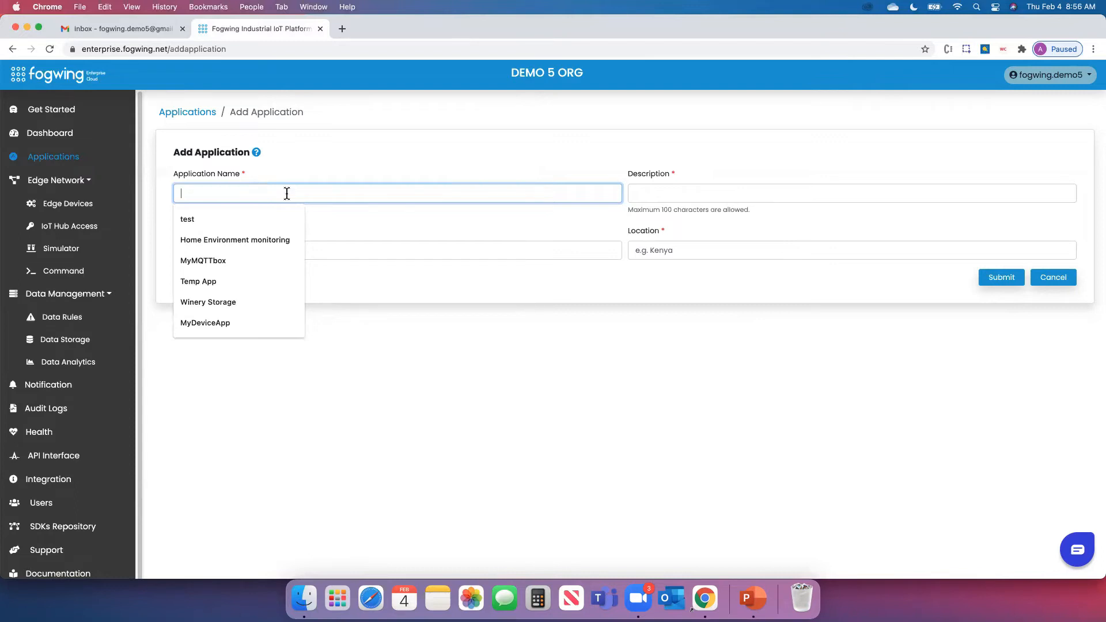
{"action": "type", "text": "Factory"}
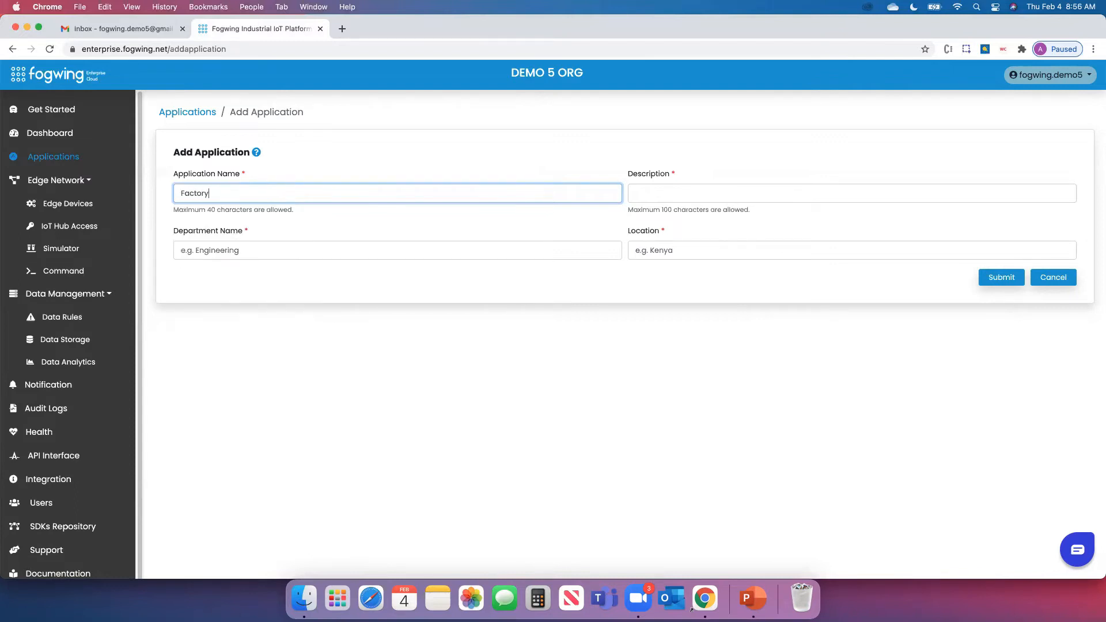
{"action": "type", "text": " 1 Monitor"}
{"action": "key", "text": "BackSpace"}
{"action": "key", "text": "BackSpace"}
{"action": "key", "text": "BackSpace"}
{"action": "type", "text": "toring"}
{"action": "left_click", "coordinate": [704, 195]}
{"action": "type", "text": "Env Monitoring"}
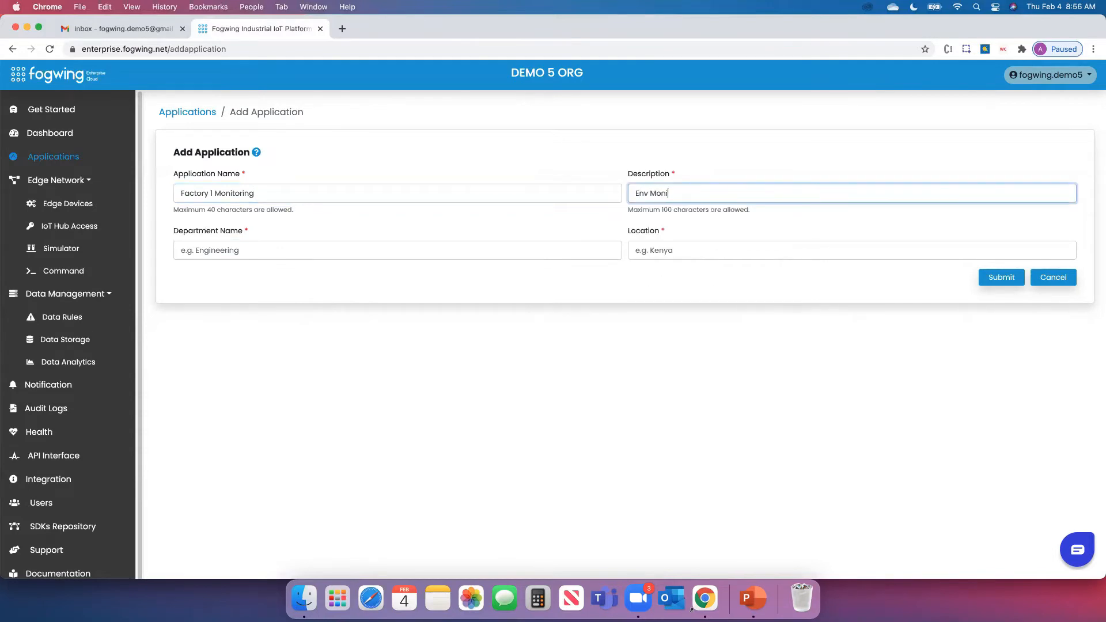
{"action": "left_click", "coordinate": [482, 287]}
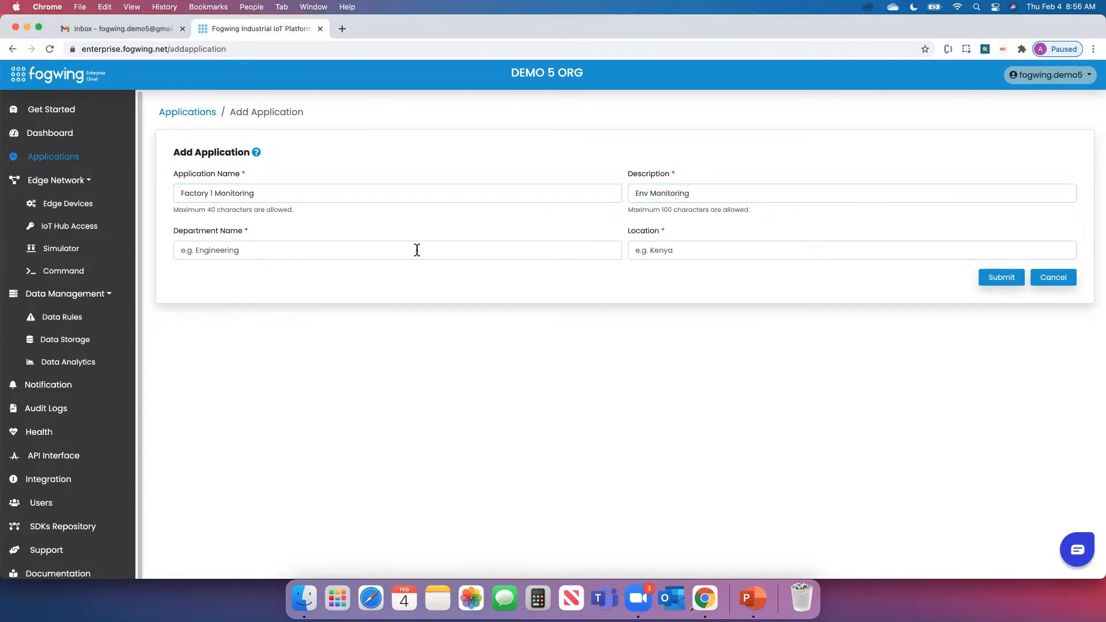
Set department Production Operations and location Bangalore, then submit the application
{"action": "left_click", "coordinate": [417, 250]}
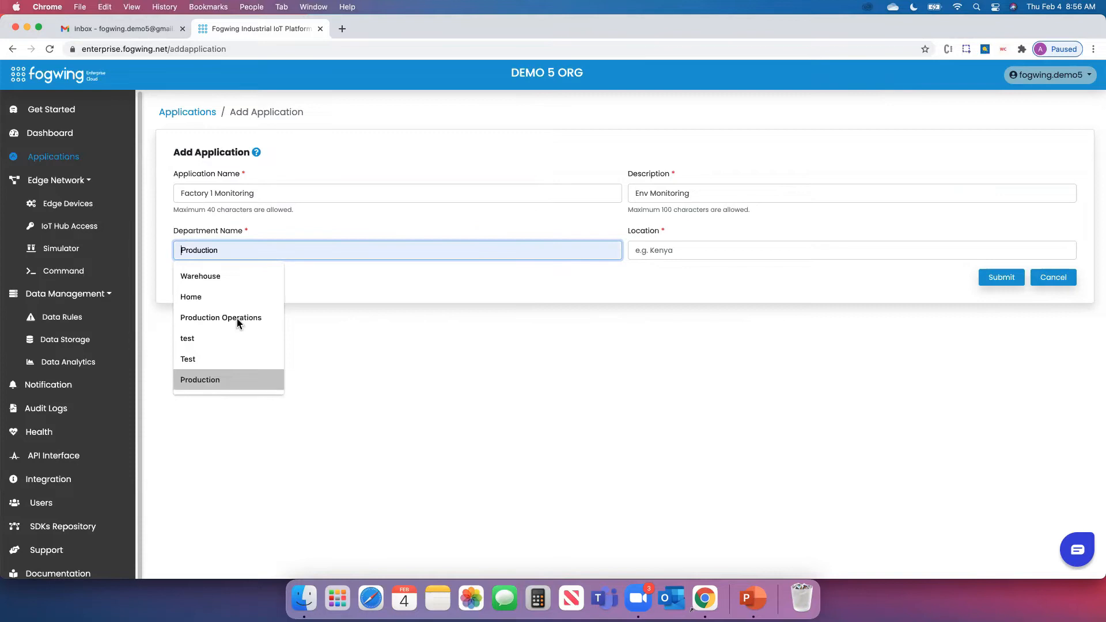
{"action": "left_click", "coordinate": [237, 319]}
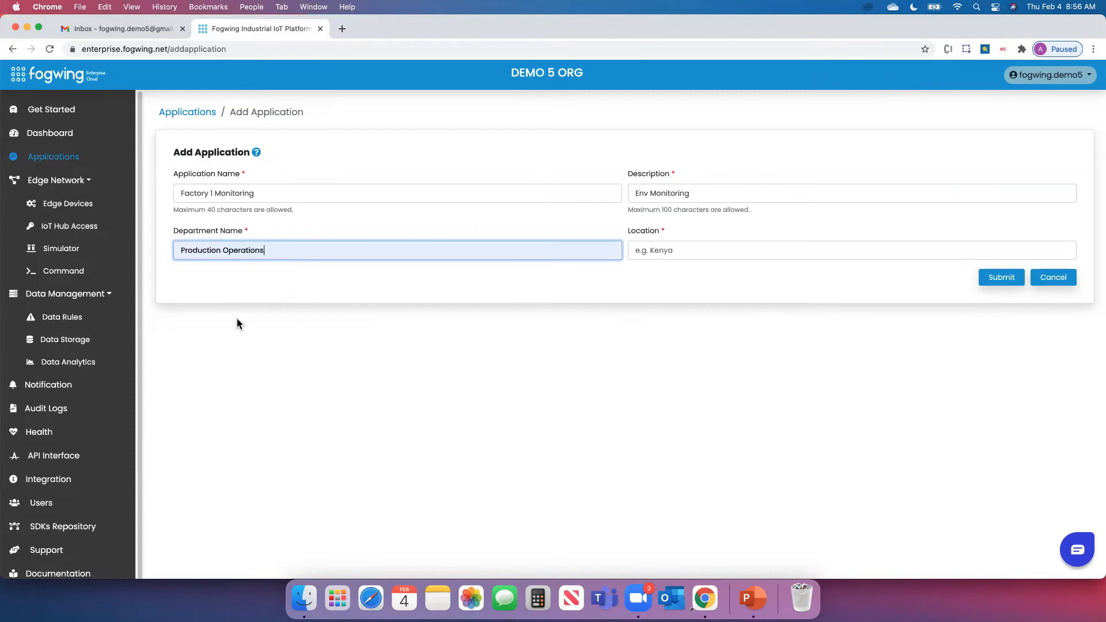
{"action": "left_click", "coordinate": [690, 249]}
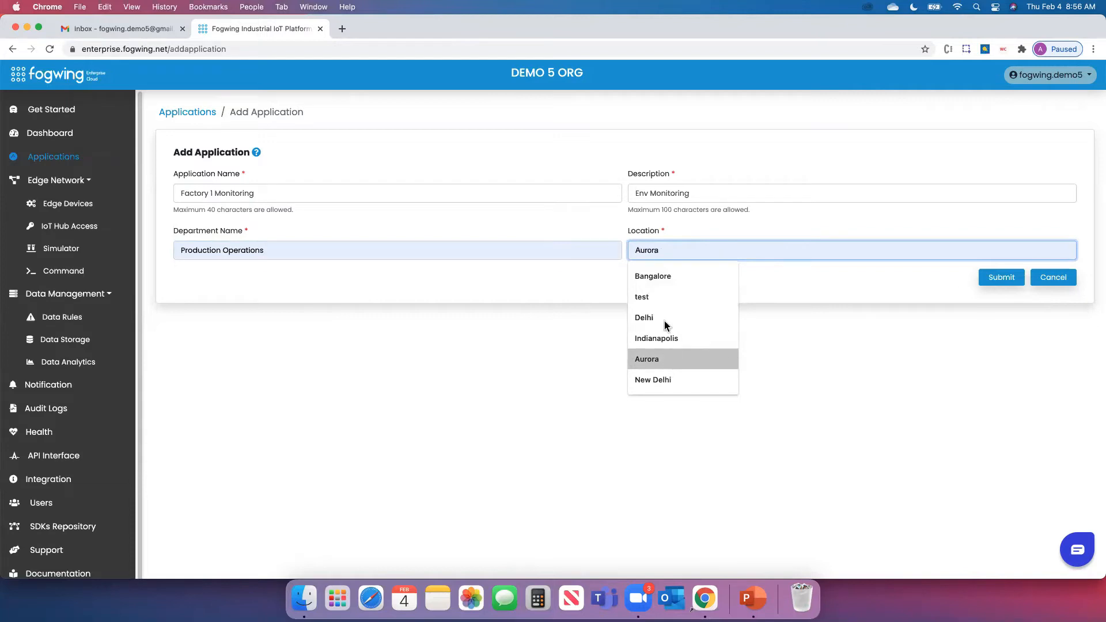
{"action": "left_click", "coordinate": [677, 274]}
{"action": "left_click_drag", "start_coordinate": [699, 251], "coordinate": [624, 249]}
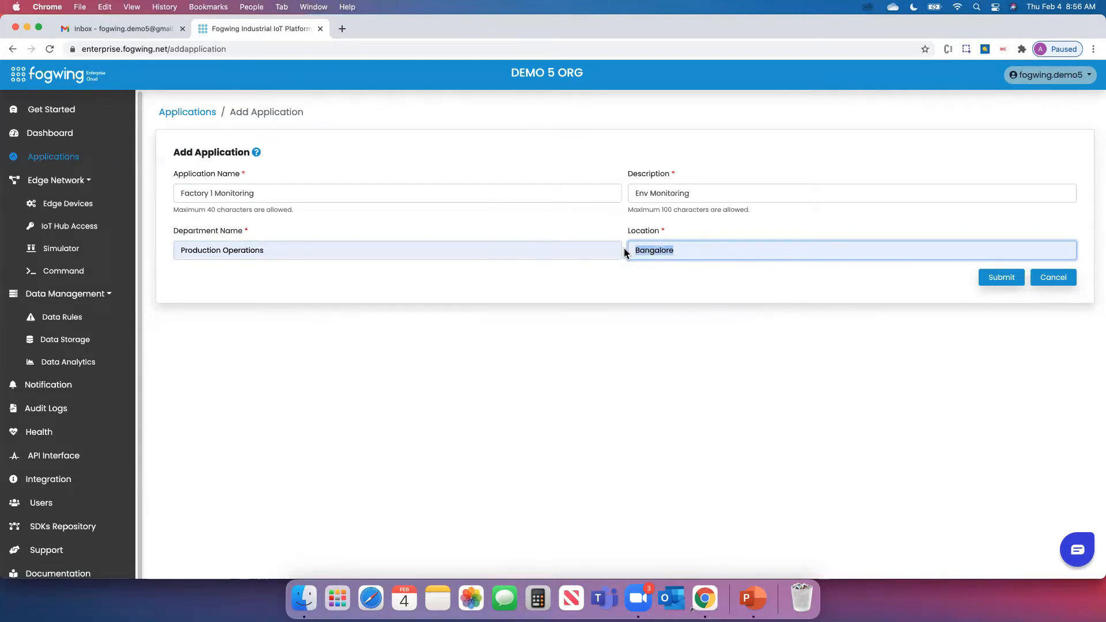
{"action": "left_click", "coordinate": [762, 349]}
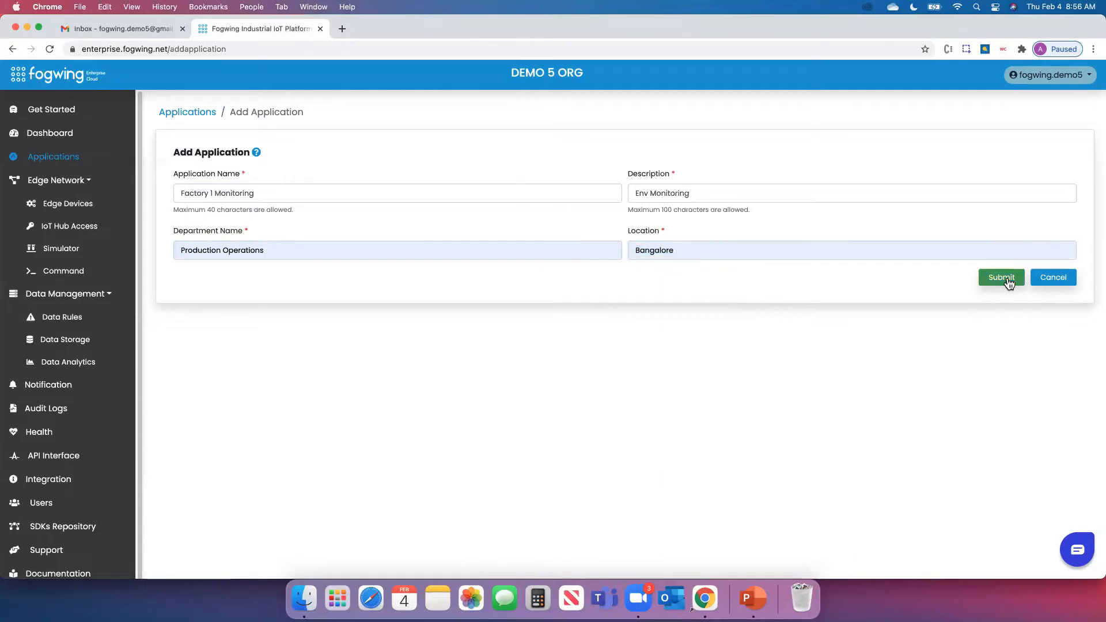
{"action": "left_click", "coordinate": [1007, 280]}
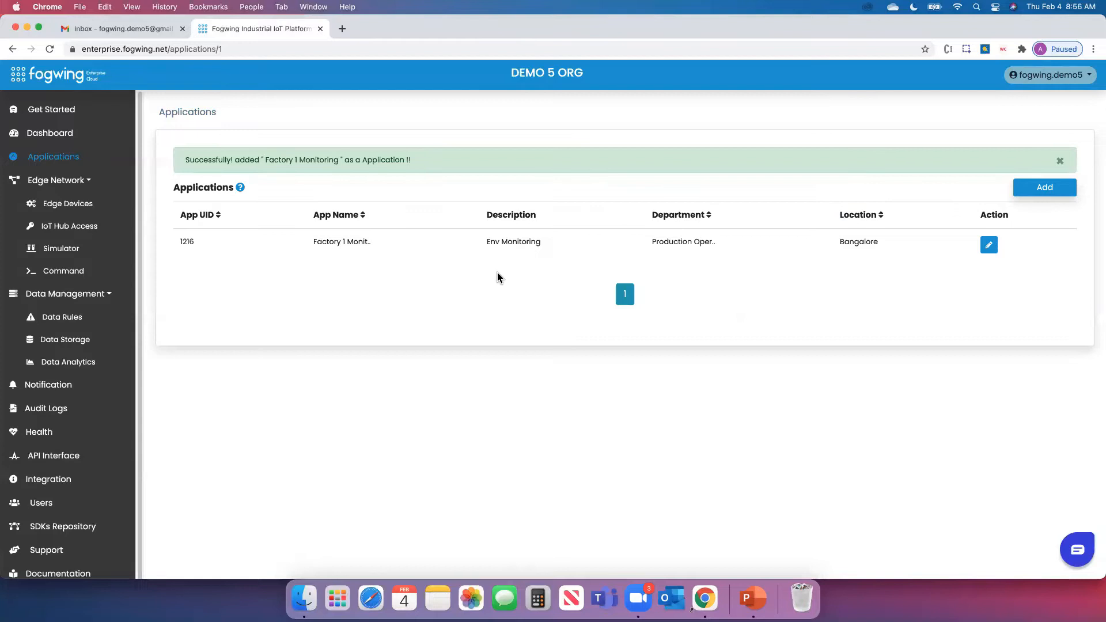
From Edge Devices, start a new edge device and place the cursor in Edge Name
{"action": "left_click", "coordinate": [66, 204]}
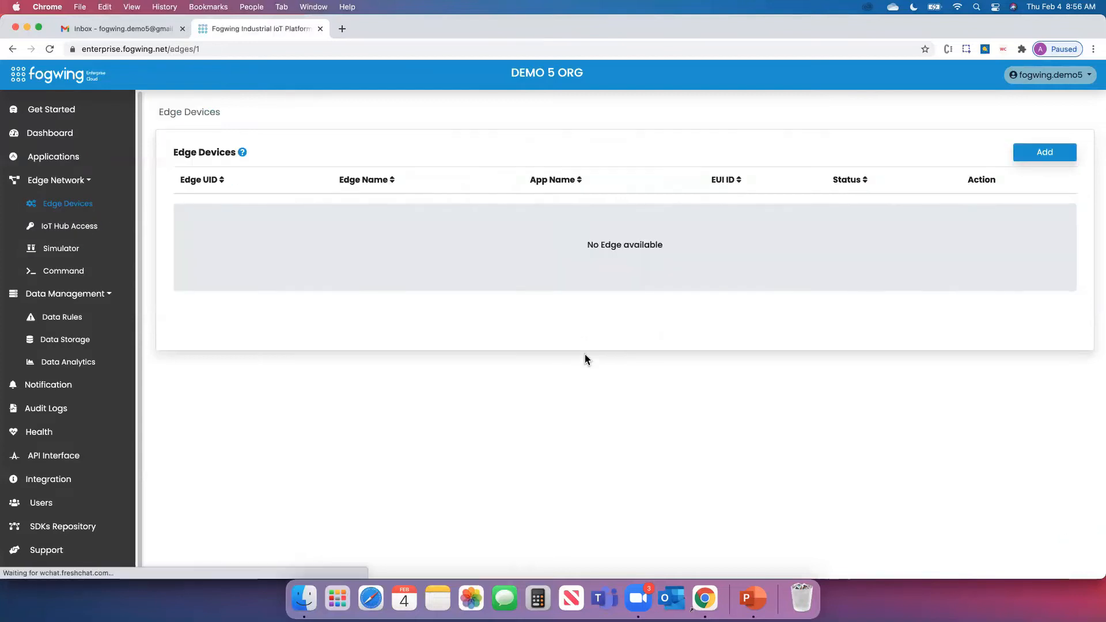
{"action": "left_click", "coordinate": [1053, 155]}
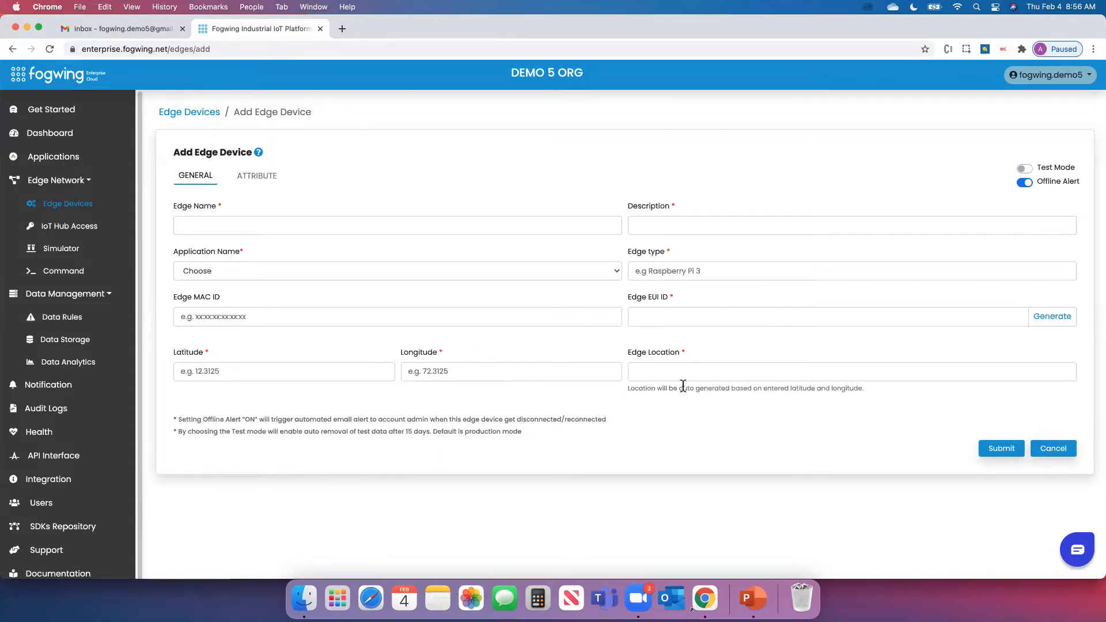
{"action": "left_click", "coordinate": [436, 225]}
Enter edge name Env Device1 and description 'env monitoring device'
{"action": "type", "text": "Device"}
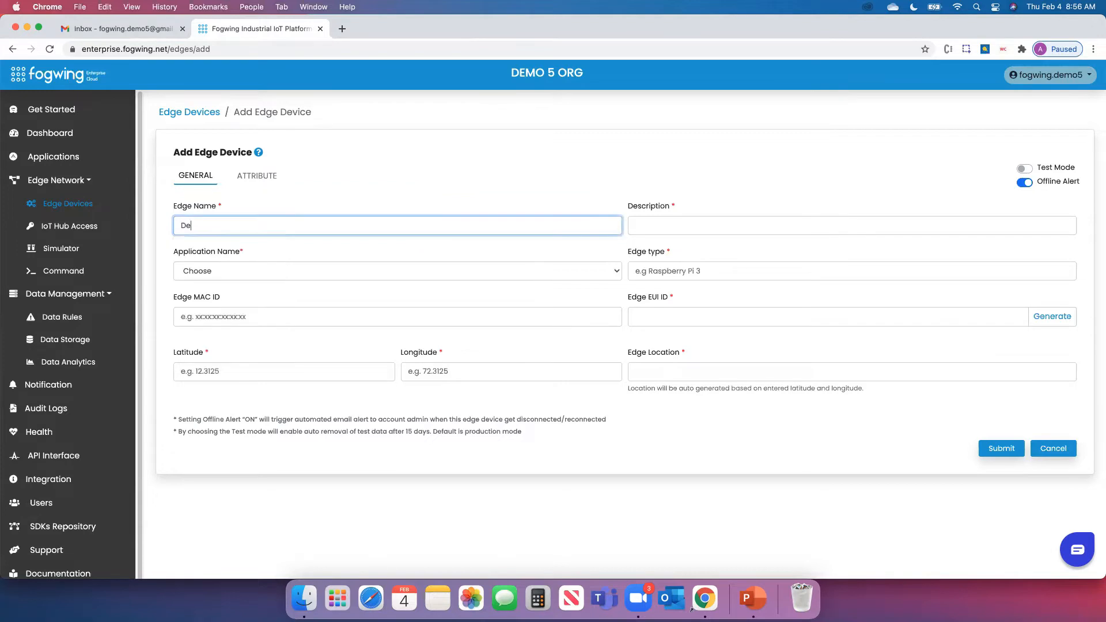
{"action": "key", "text": "BackSpace"}
{"action": "key", "text": "BackSpace"}
{"action": "key", "text": "BackSpace"}
{"action": "key", "text": "BackSpace"}
{"action": "key", "text": "BackSpace"}
{"action": "key", "text": "BackSpace"}
{"action": "type", "text": "Env Device"}
{"action": "left_click", "coordinate": [700, 220]}
{"action": "type", "text": "envr"}
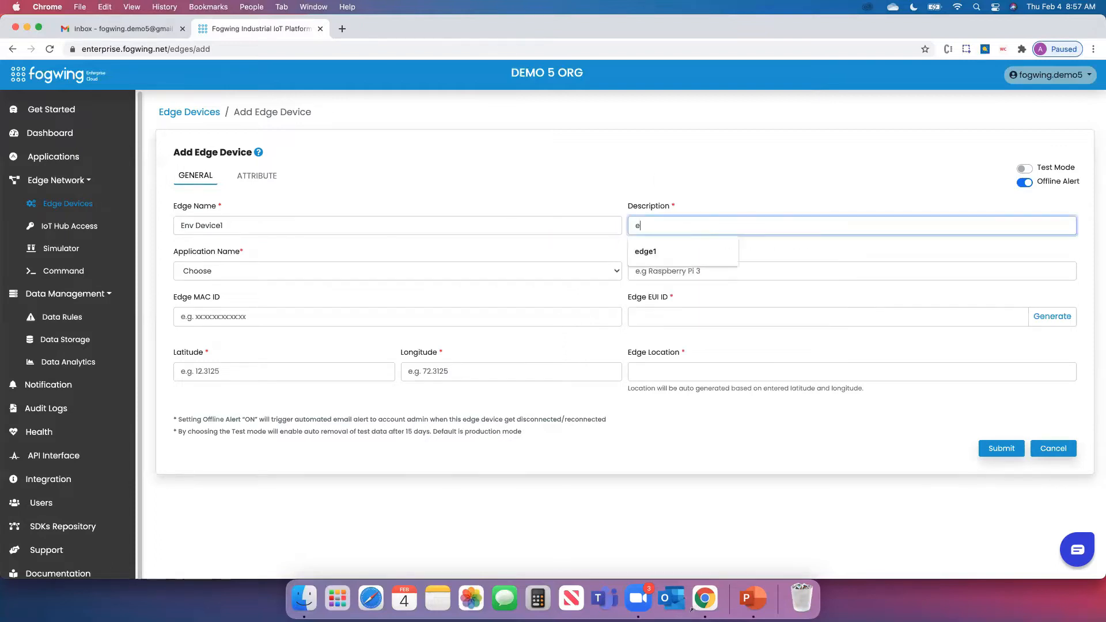
{"action": "key", "text": "BackSpace"}
{"action": "type", "text": "mo"}
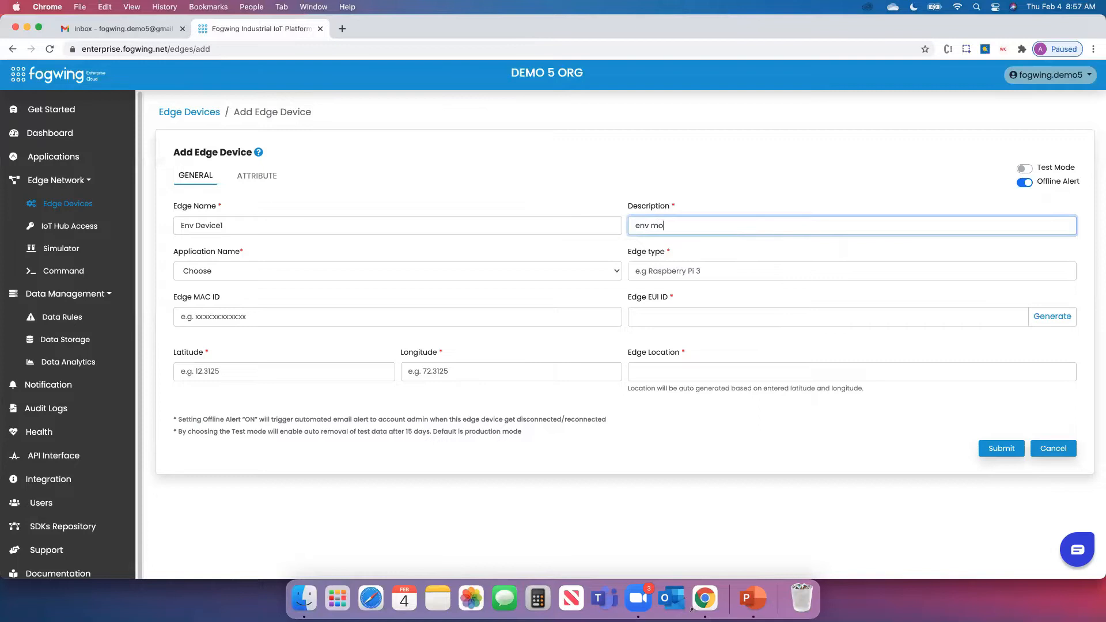
{"action": "type", "text": "nitoring device"}
{"action": "left_click", "coordinate": [588, 526]}
Assign application Factory 1 Monitoring, edge type NodeMCU ESP8266, and generate an EUI ID
{"action": "left_click", "coordinate": [433, 277]}
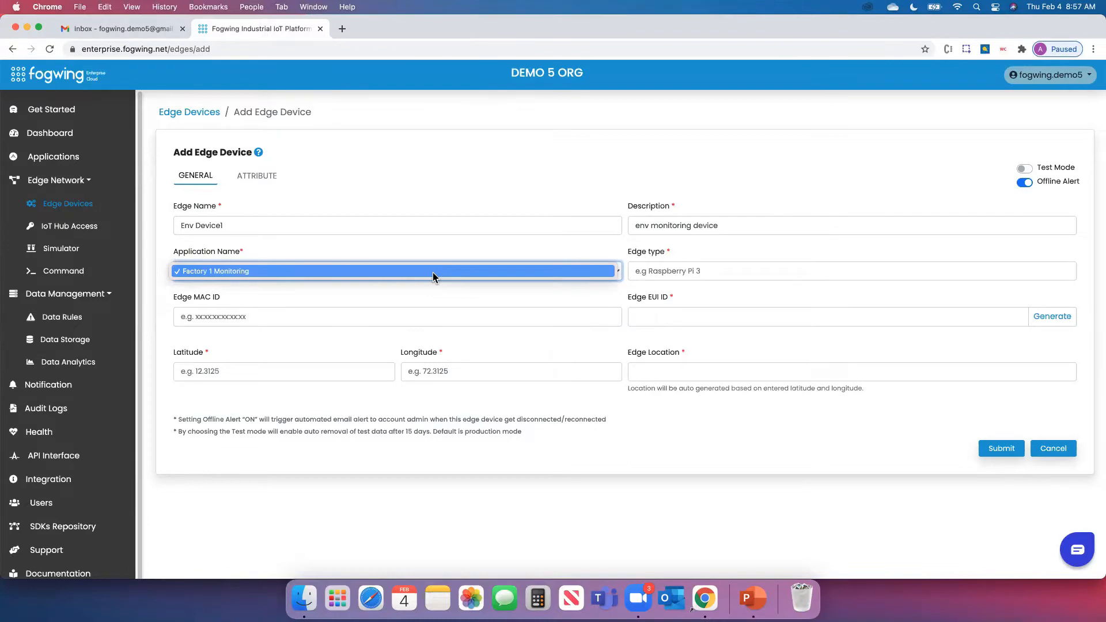
{"action": "left_click", "coordinate": [433, 272]}
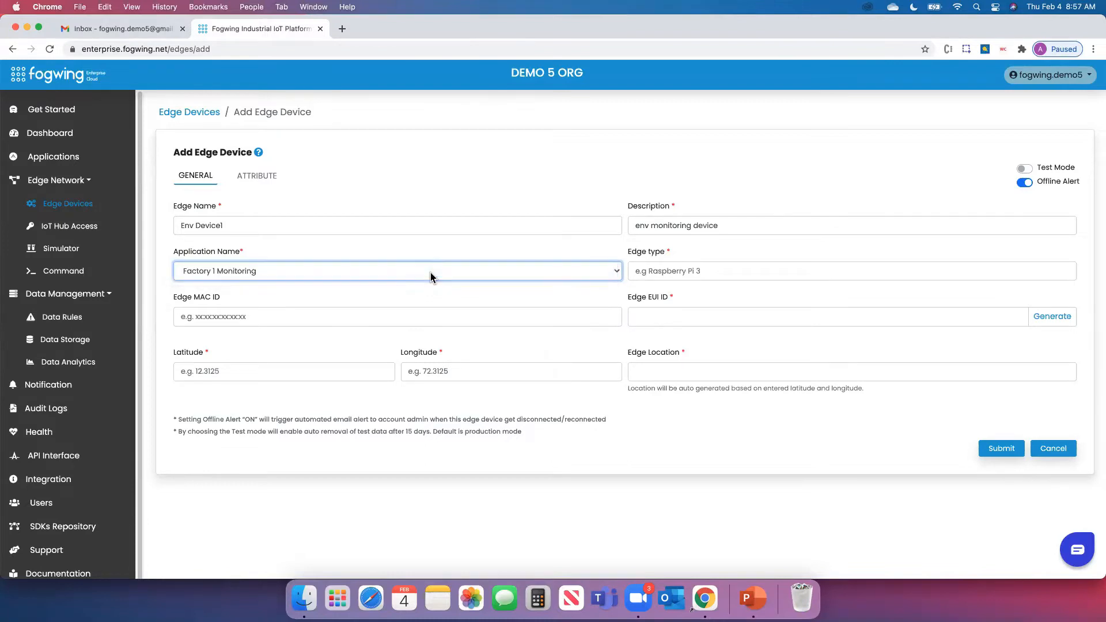
{"action": "left_click", "coordinate": [666, 273]}
{"action": "left_click", "coordinate": [678, 379]}
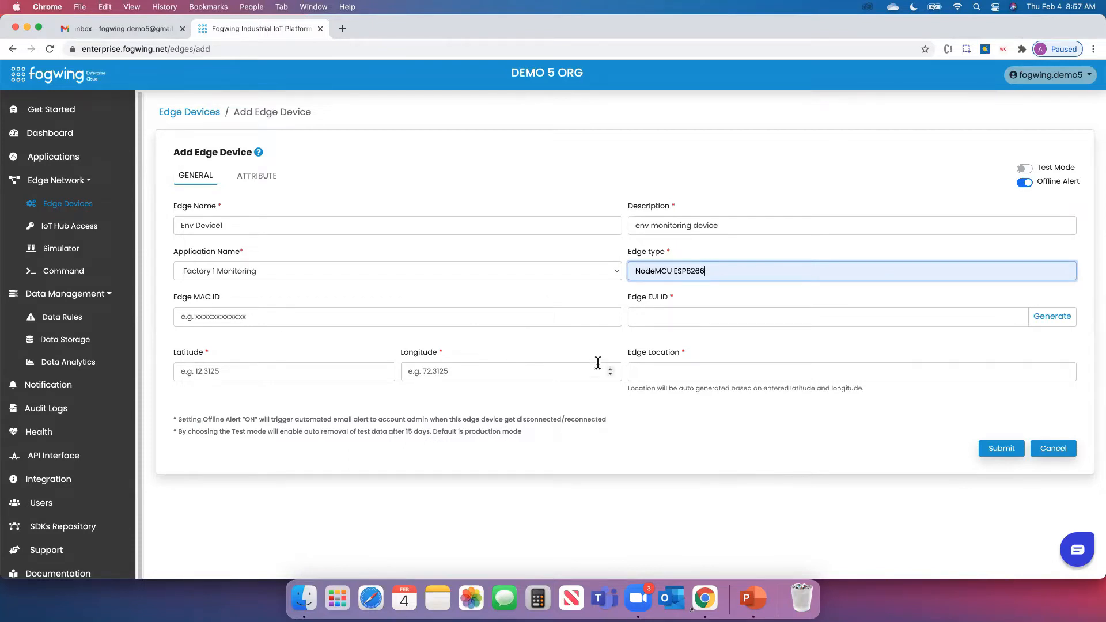
{"action": "left_click", "coordinate": [1058, 324]}
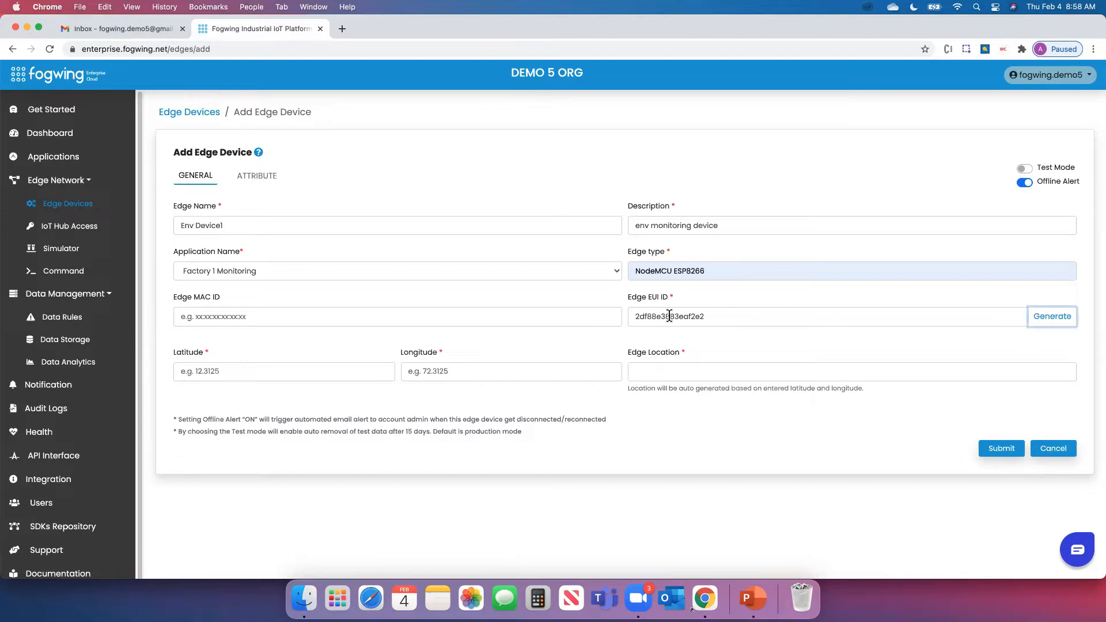
{"action": "left_click", "coordinate": [569, 438]}
Open a new browser tab on the Google home page
{"action": "left_click_drag", "start_coordinate": [897, 26], "coordinate": [898, 73]}
{"action": "left_click", "coordinate": [343, 74]}
{"action": "left_click_drag", "start_coordinate": [517, 81], "coordinate": [516, 56]}
{"action": "left_click", "coordinate": [359, 68]}
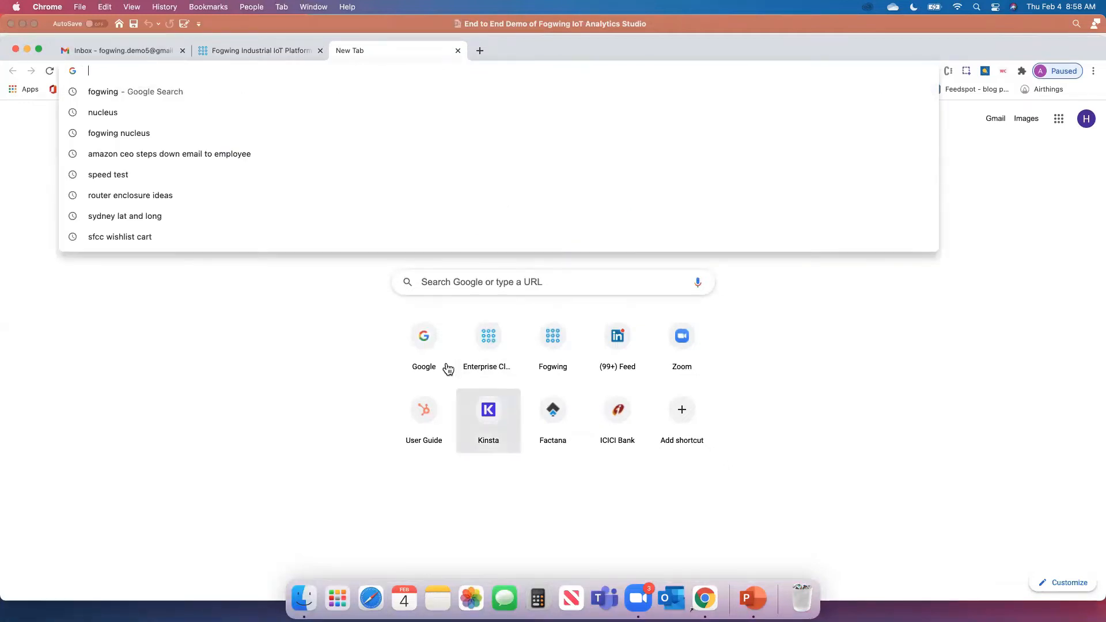
{"action": "left_click", "coordinate": [425, 345]}
Search 'bangalore lati and long' to get coordinates 12.9716° N, 77.5946° E
{"action": "left_click", "coordinate": [434, 307]}
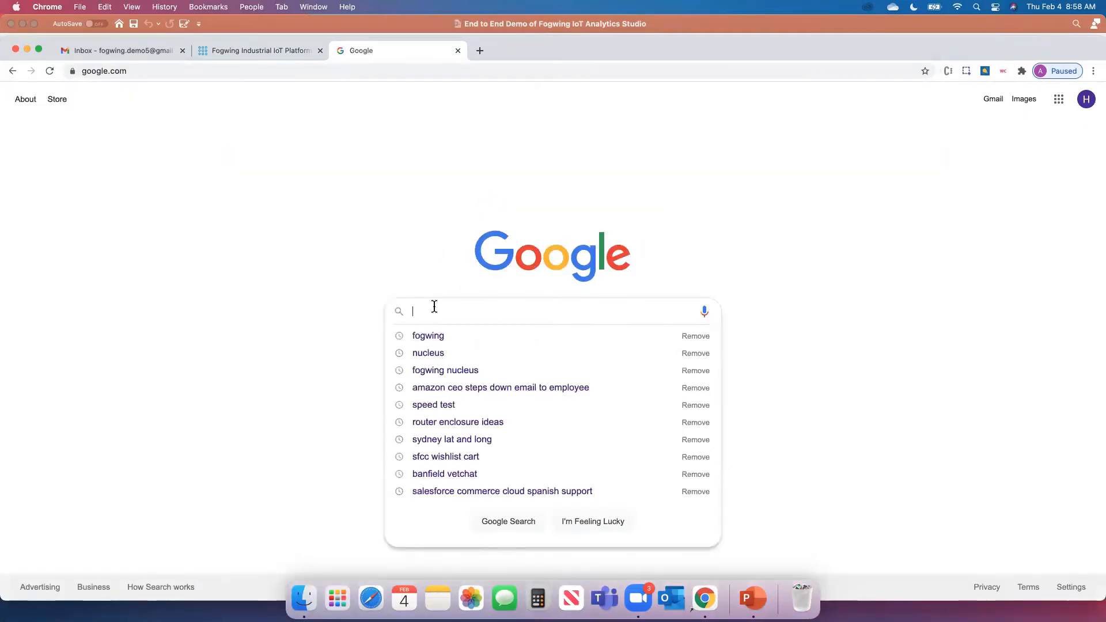
{"action": "type", "text": "mad"}
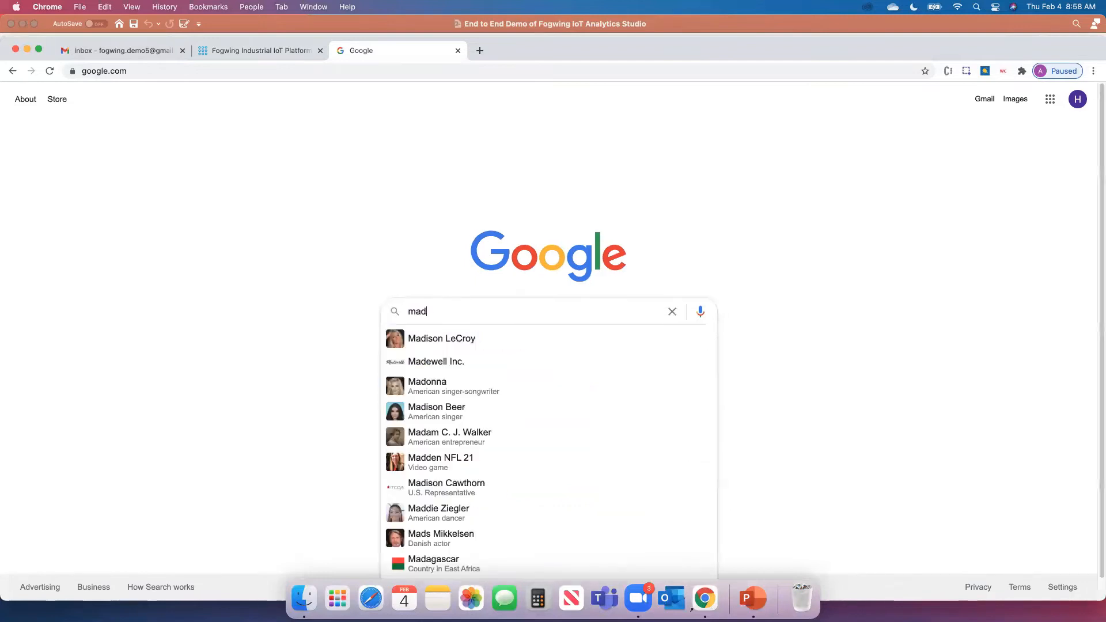
{"action": "type", "text": "iwala"}
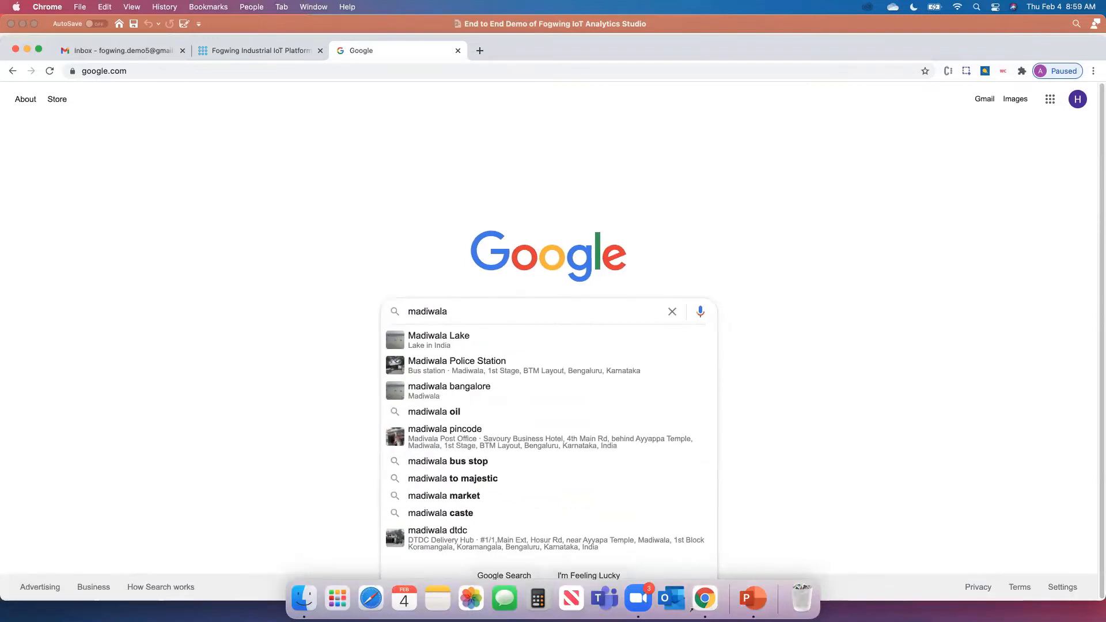
{"action": "type", "text": " gps"}
{"action": "key", "text": "BackSpace"}
{"action": "key", "text": "BackSpace"}
{"action": "key", "text": "BackSpace"}
{"action": "type", "text": "l"}
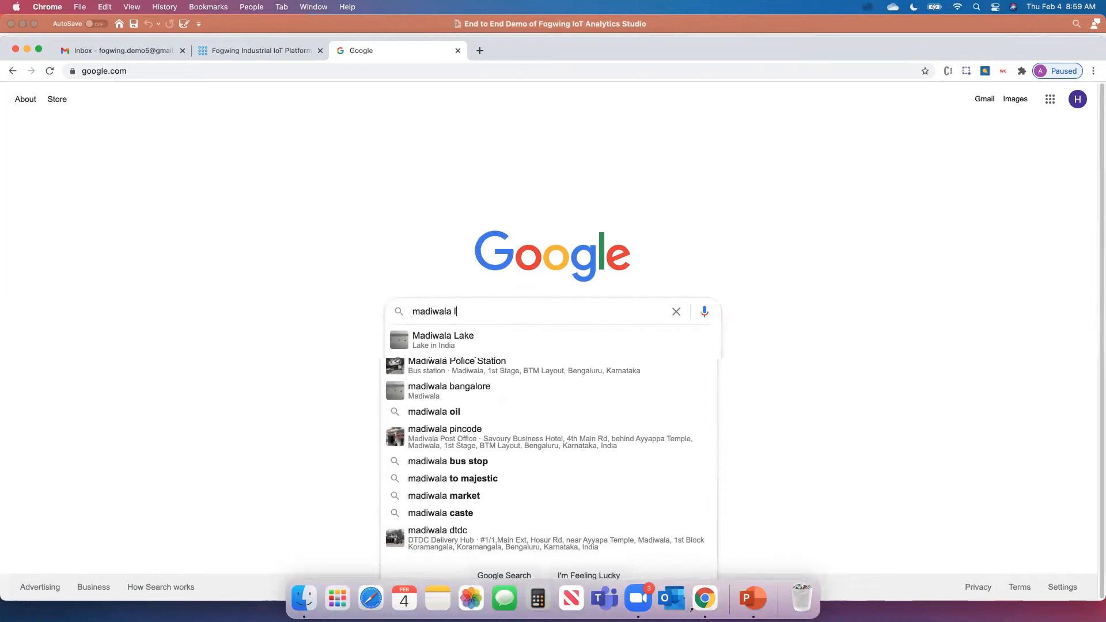
{"action": "type", "text": "at i"}
{"action": "type", "text": " and long"}
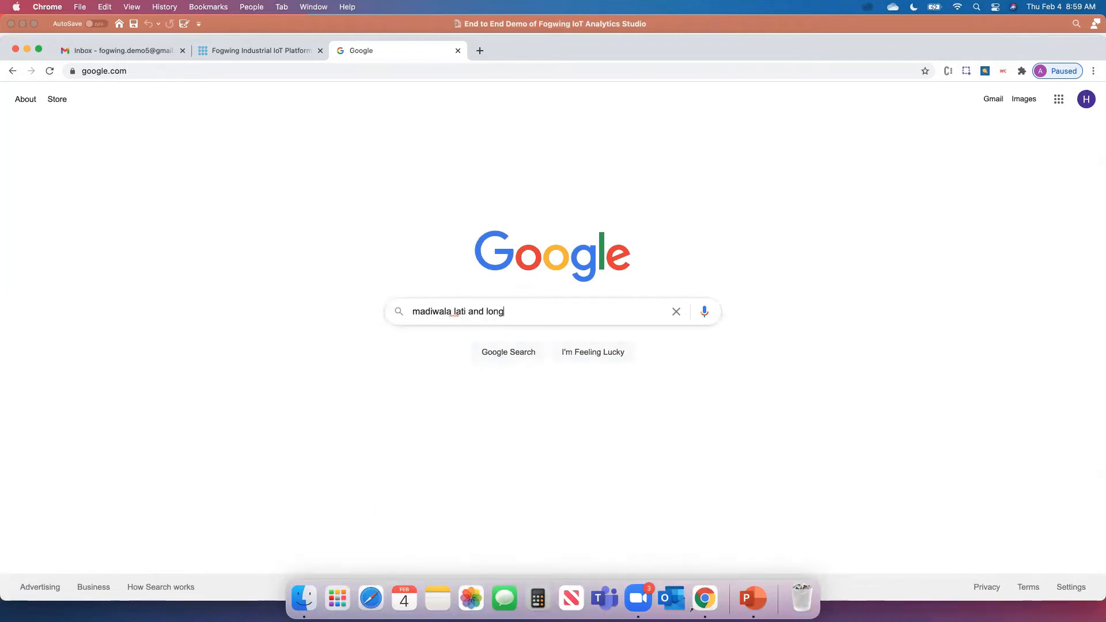
{"action": "key", "text": "Return"}
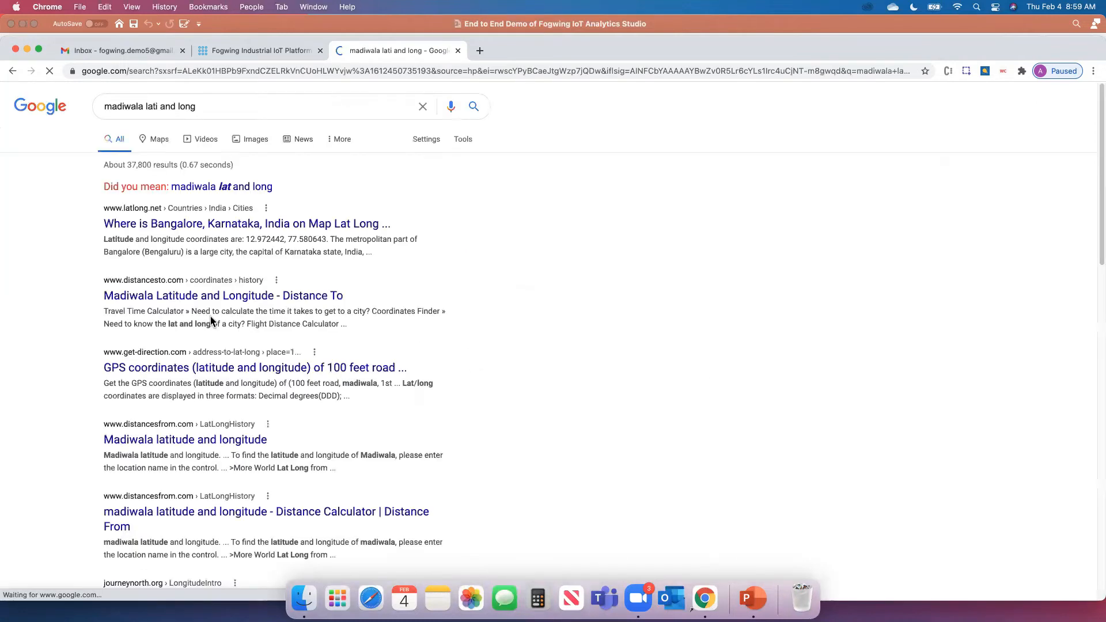
{"action": "double_click", "coordinate": [117, 101]}
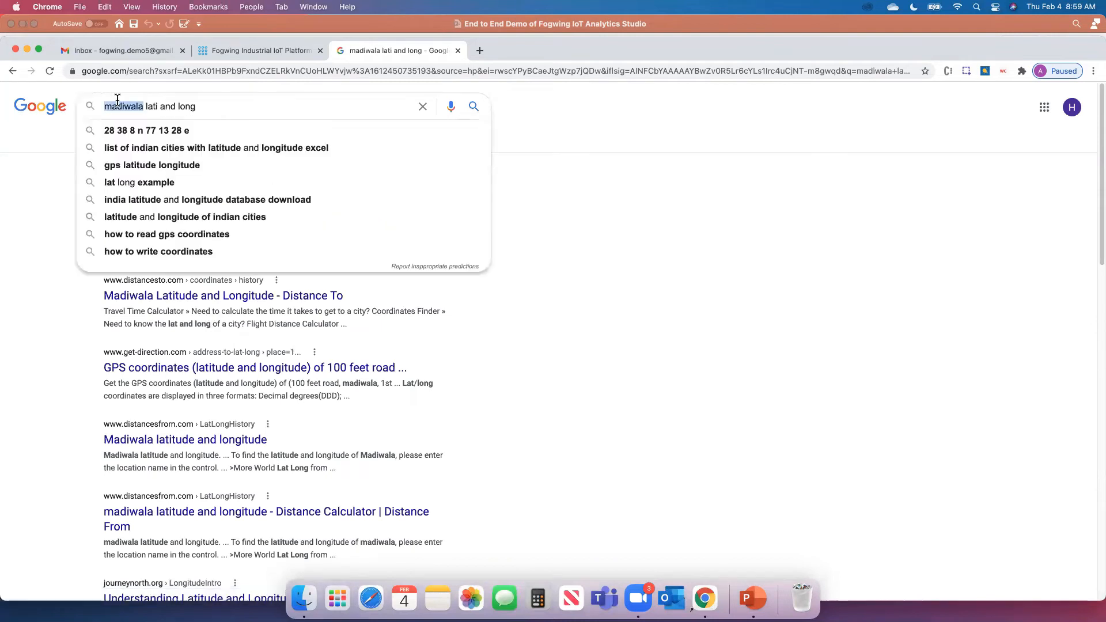
{"action": "type", "text": "ba"}
{"action": "type", "text": "ng"}
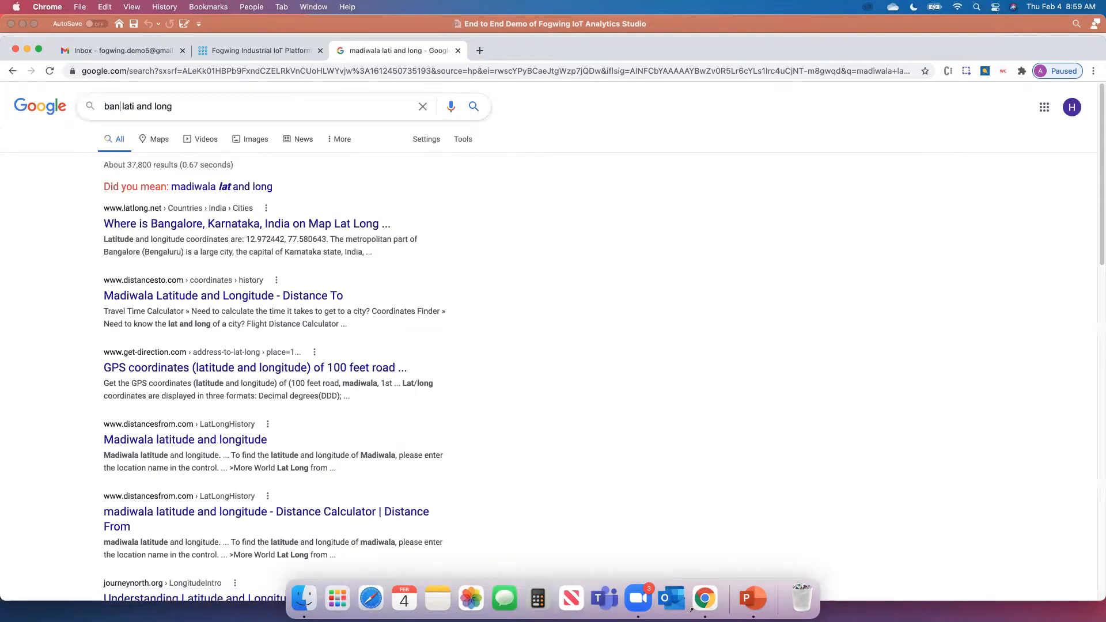
{"action": "type", "text": "alore"}
{"action": "key", "text": "Return"}
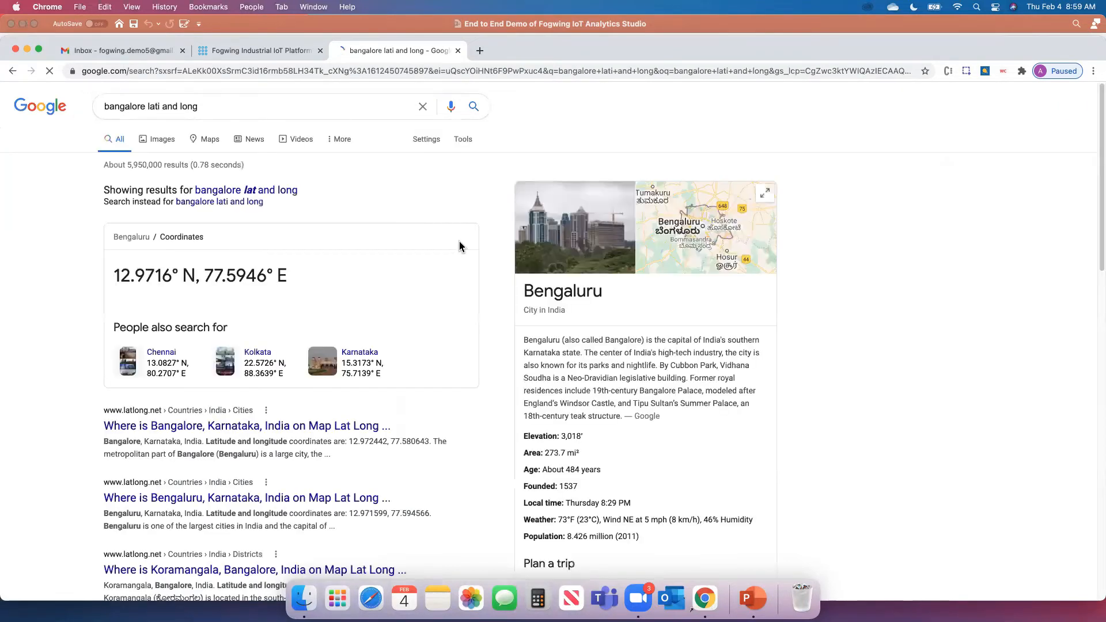
Copy 20.79 from LatLong.net's Bangalore DMS latitude into the device's Latitude field
{"action": "left_click", "coordinate": [133, 428]}
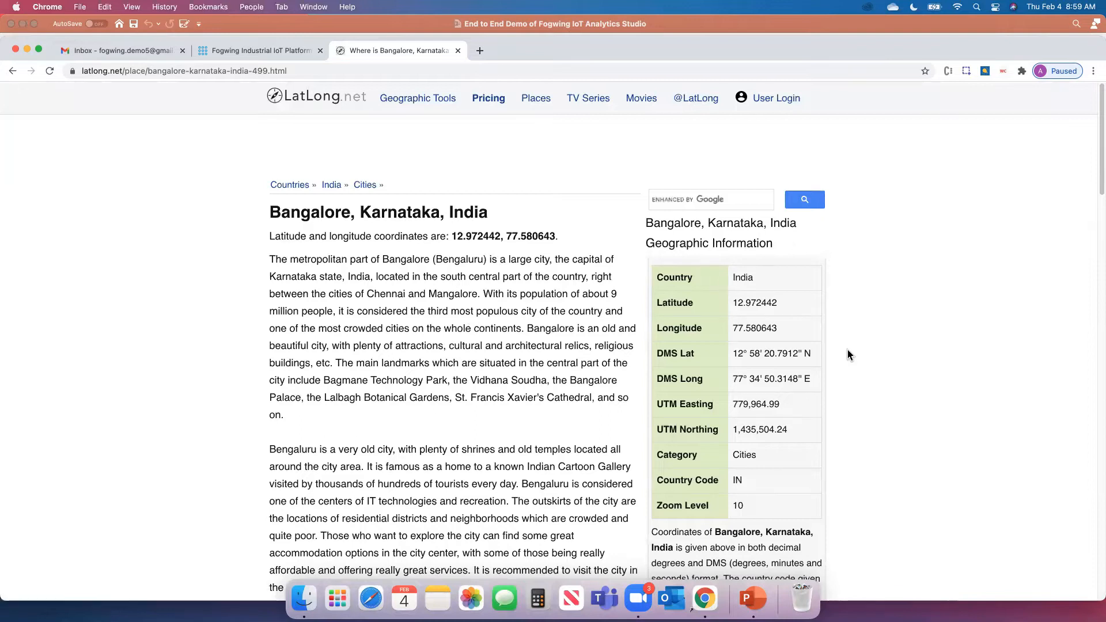
{"action": "scroll", "coordinate": [848, 350], "scroll_direction": "down", "scroll_amount": 1}
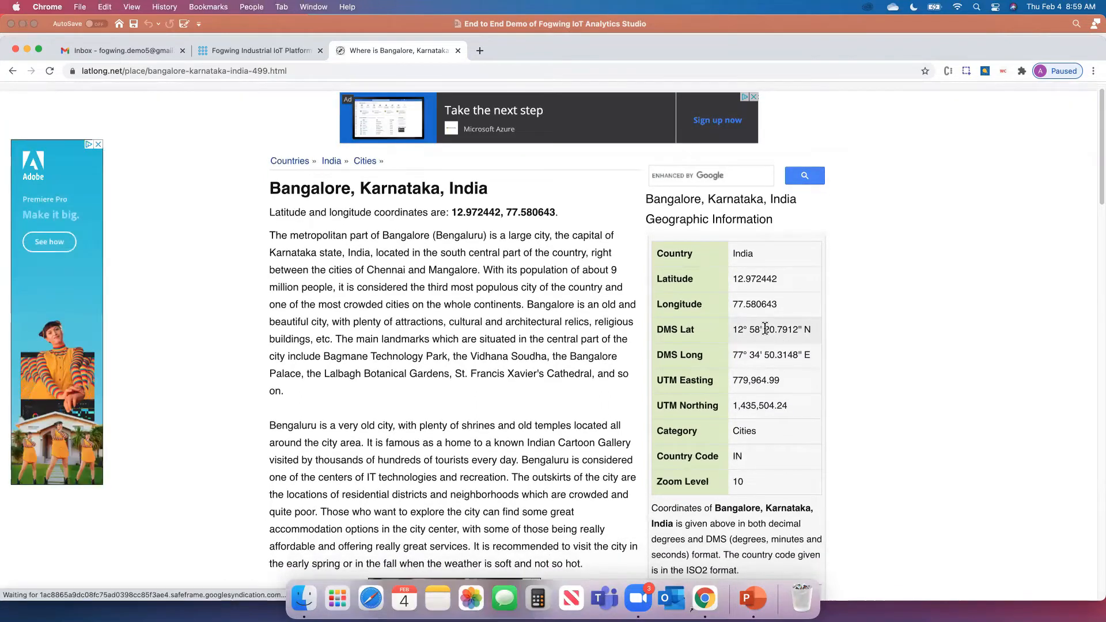
{"action": "left_click_drag", "start_coordinate": [765, 329], "coordinate": [788, 330]}
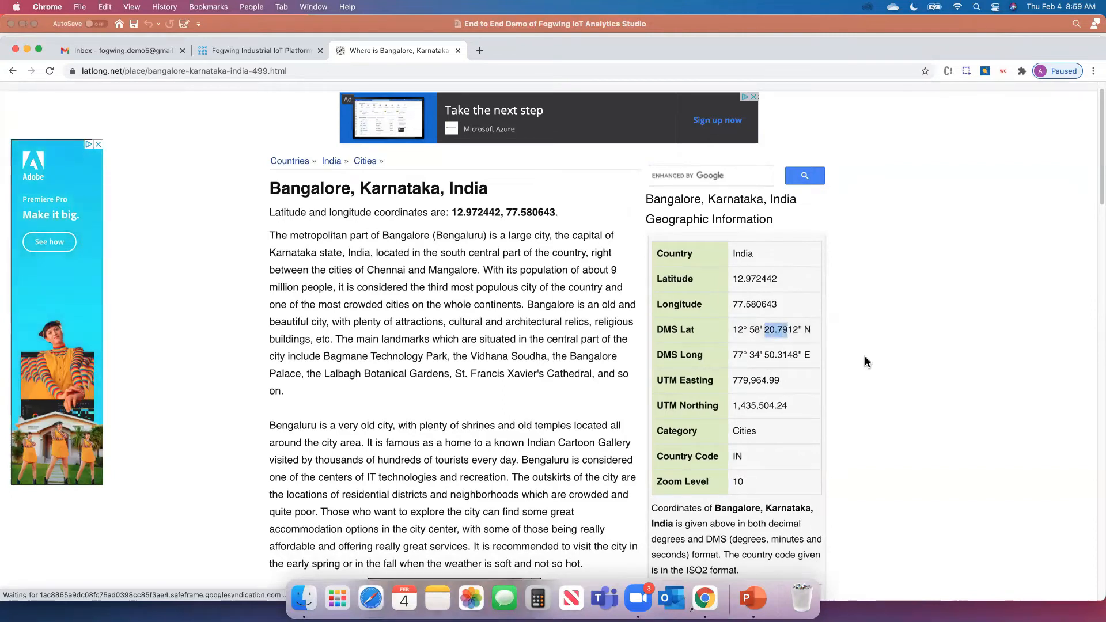
{"action": "key", "text": "super+c"}
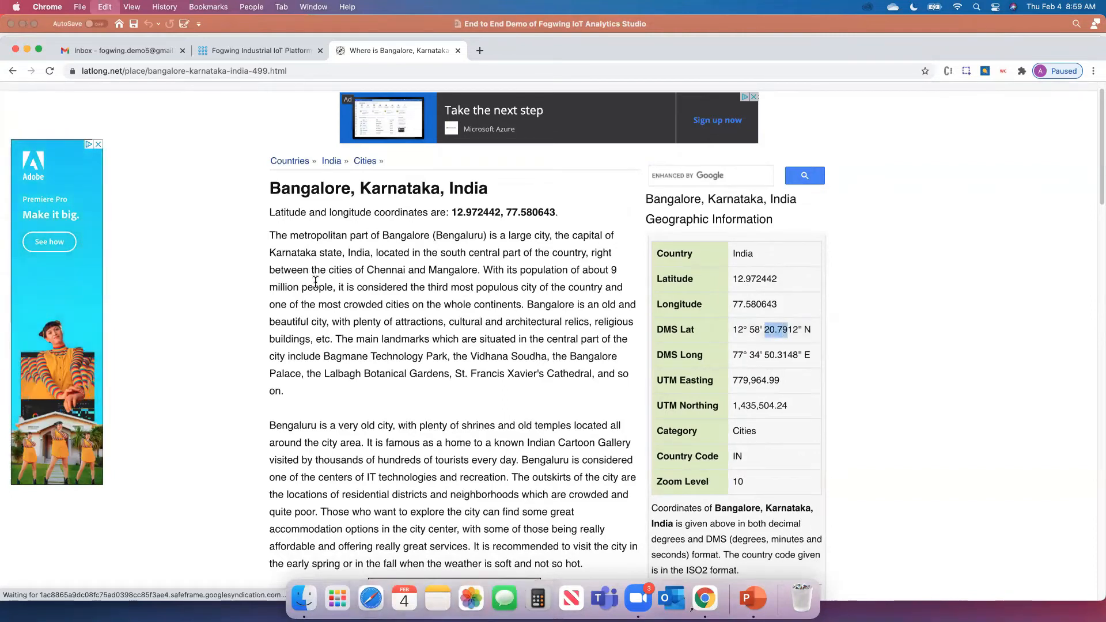
{"action": "left_click", "coordinate": [240, 51]}
{"action": "left_click", "coordinate": [283, 393]}
{"action": "key", "text": "super+v"}
Select 50.31 from the DMS longitude and return to the Add Edge Device form
{"action": "left_click", "coordinate": [386, 51]}
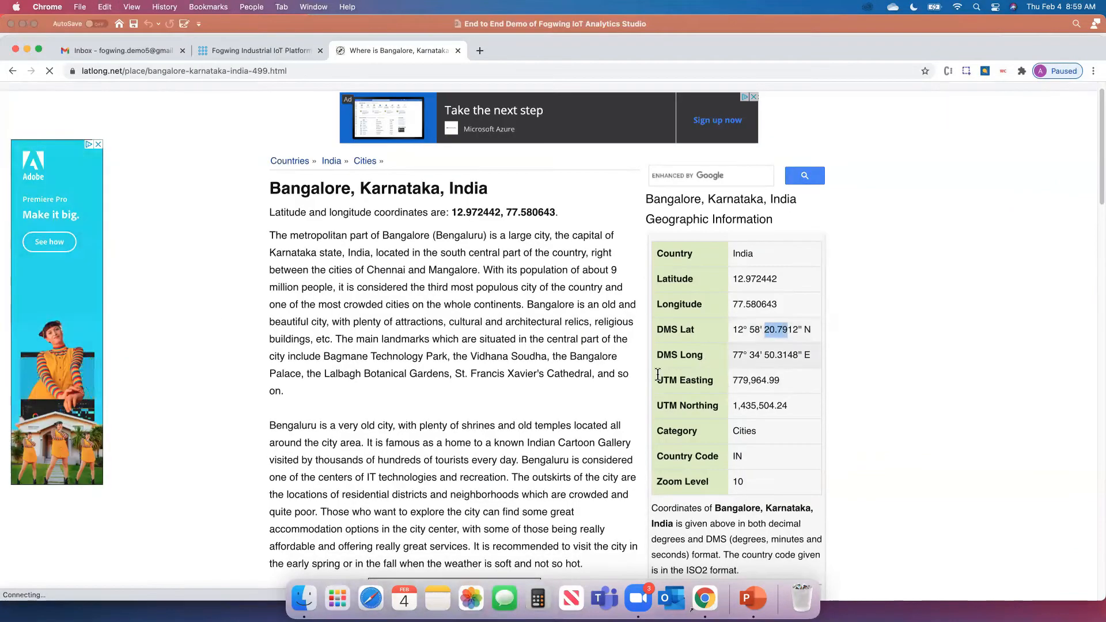
{"action": "left_click_drag", "start_coordinate": [765, 355], "coordinate": [788, 356]}
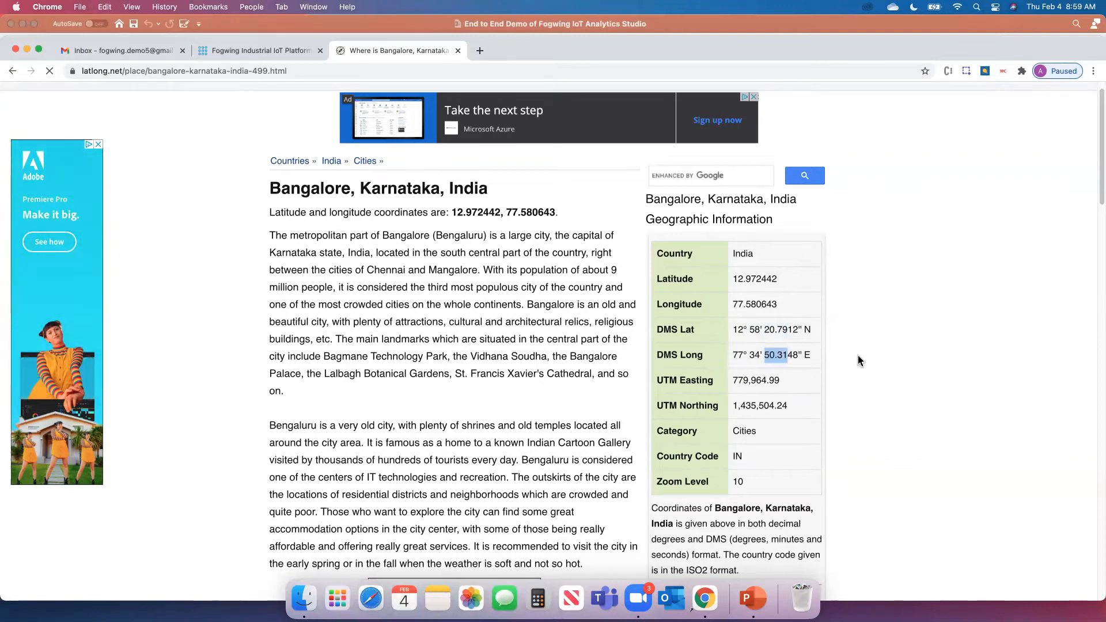
{"action": "left_click", "coordinate": [233, 50]}
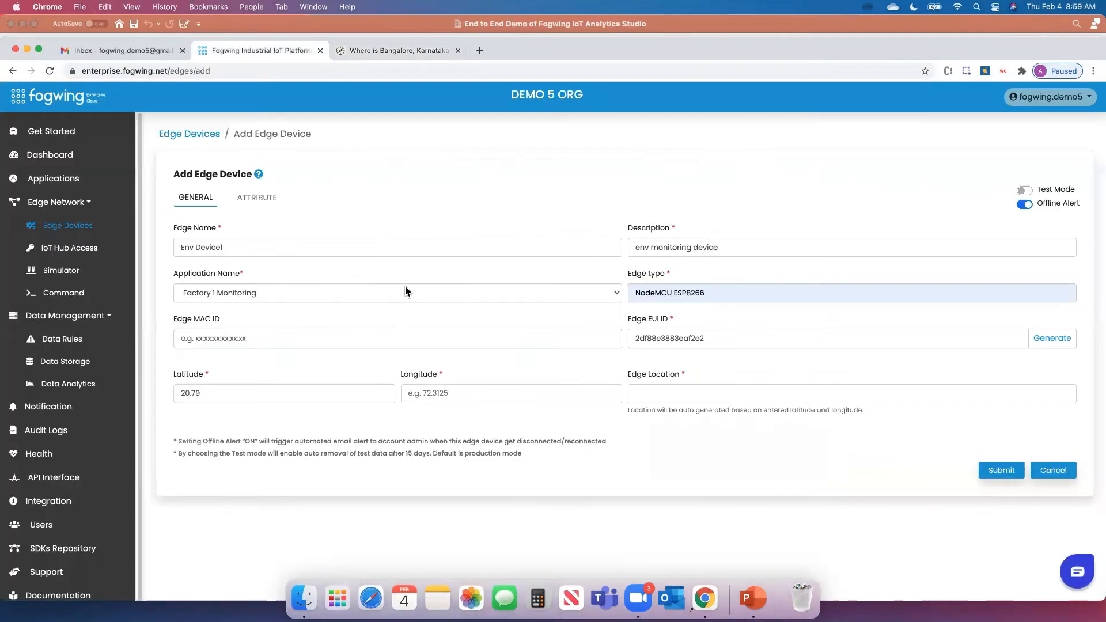
Paste longitude 50.31, let Edge Location auto-fill, and save Env Device1
{"action": "left_click", "coordinate": [524, 387]}
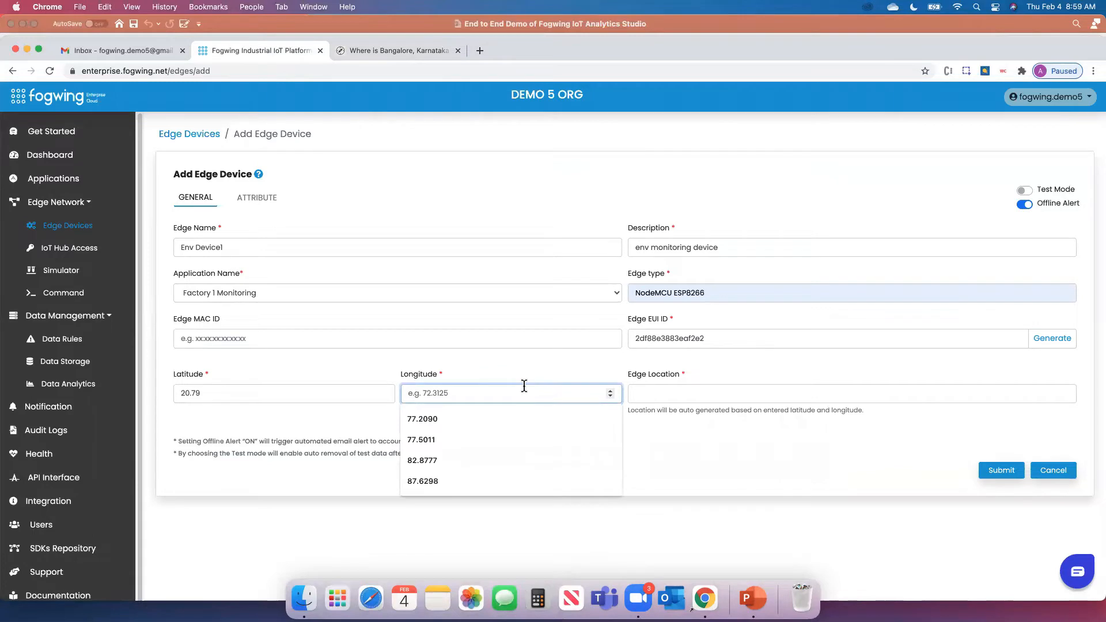
{"action": "key", "text": "super+v"}
{"action": "left_click", "coordinate": [644, 436]}
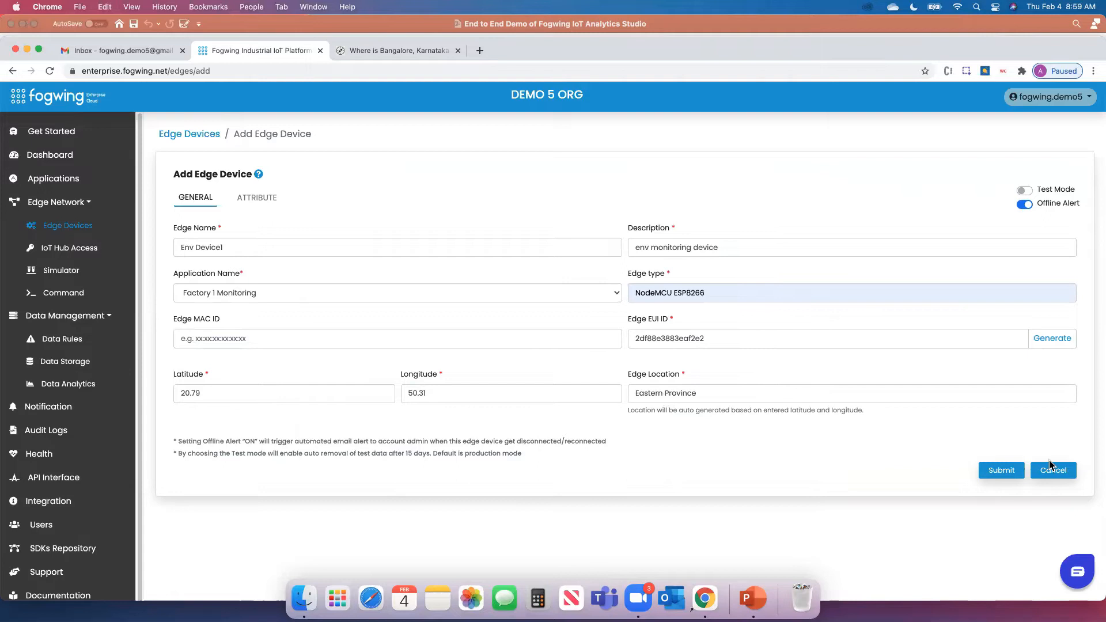
{"action": "left_click", "coordinate": [1001, 471]}
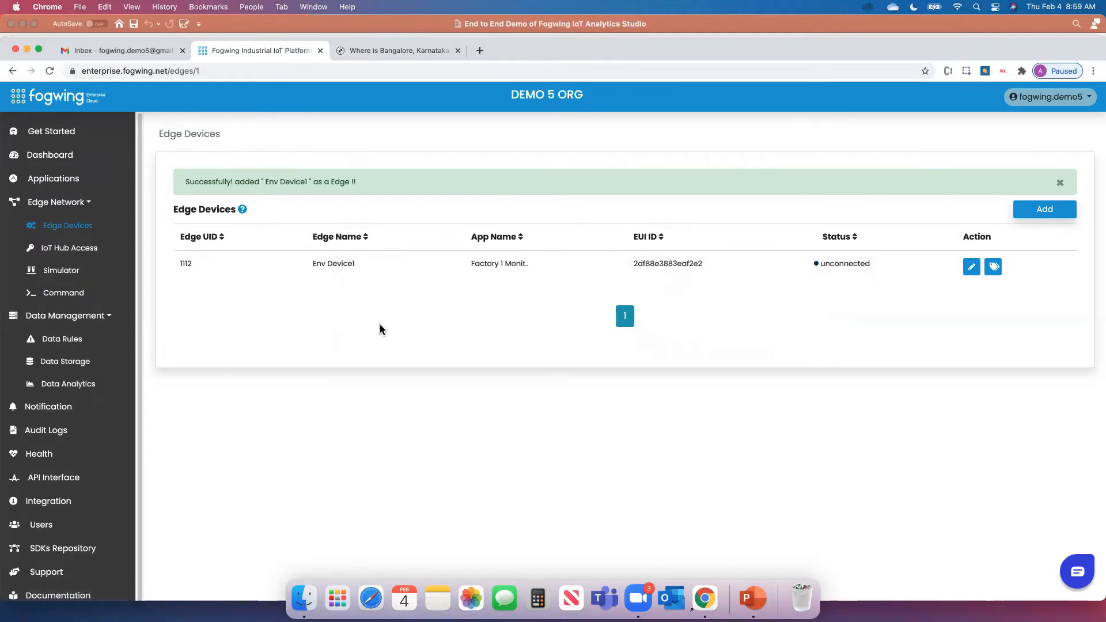
{"action": "left_click", "coordinate": [65, 252]}
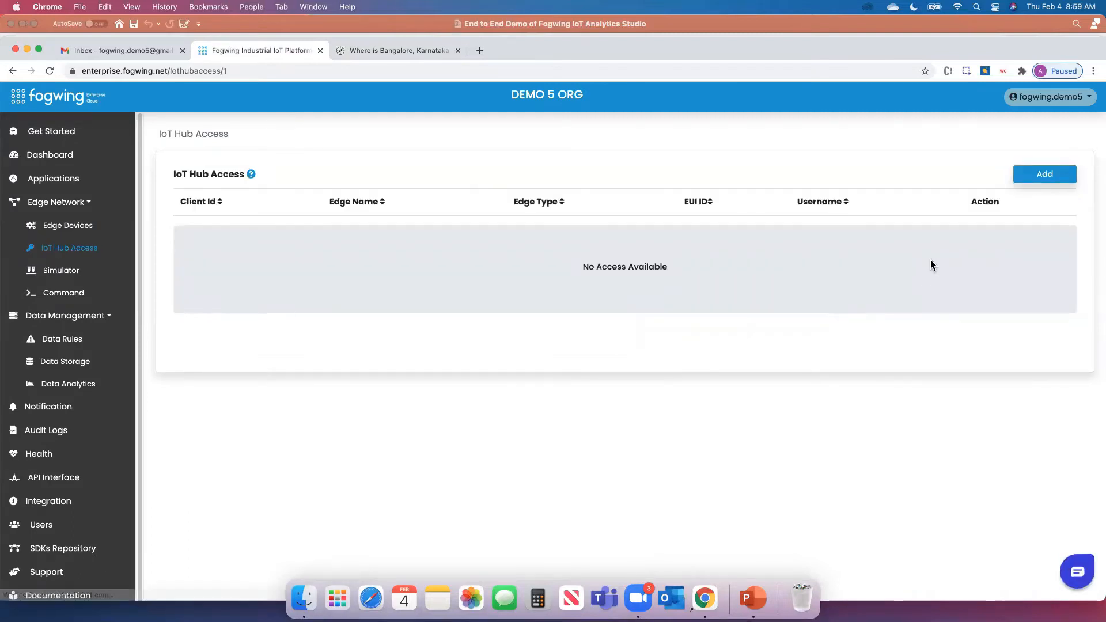
Start a new IoT Hub access entry and choose Env Device1 as the edge
{"action": "left_click", "coordinate": [1048, 176]}
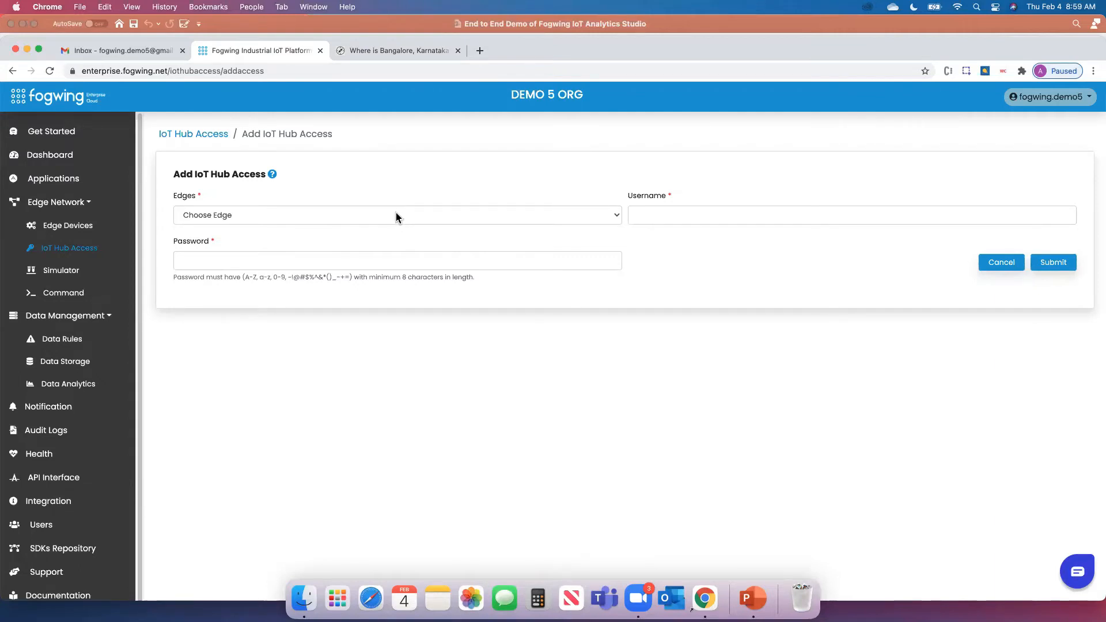
{"action": "left_click", "coordinate": [396, 215]}
{"action": "left_click", "coordinate": [378, 219]}
{"action": "left_click", "coordinate": [713, 276]}
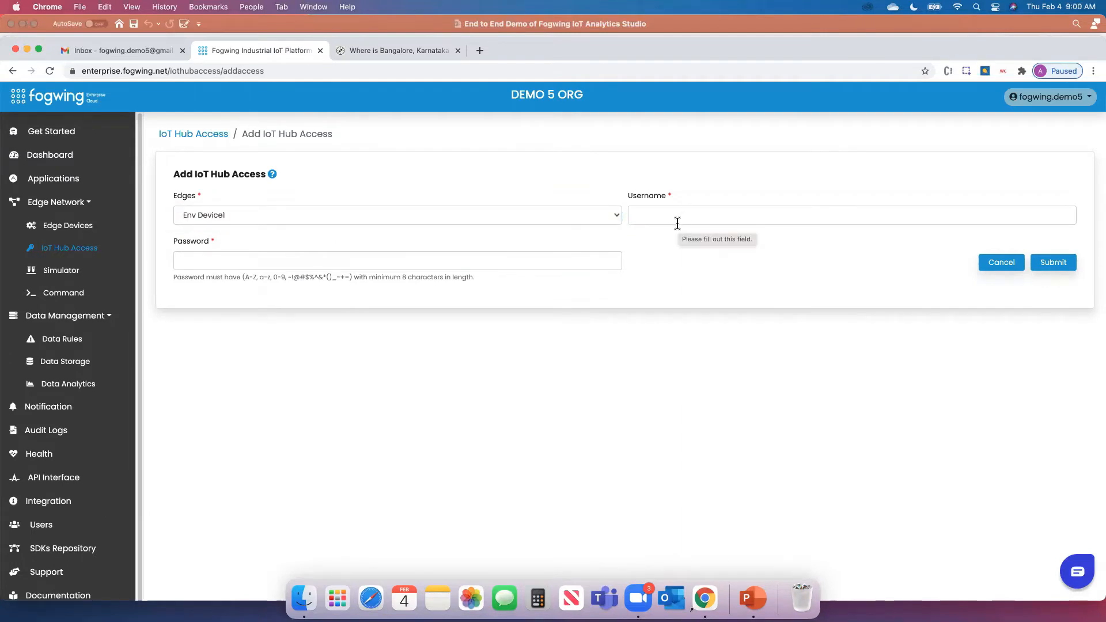
Enter the IoT Hub access username, adapting a saved suggestion
{"action": "left_click", "coordinate": [672, 217]}
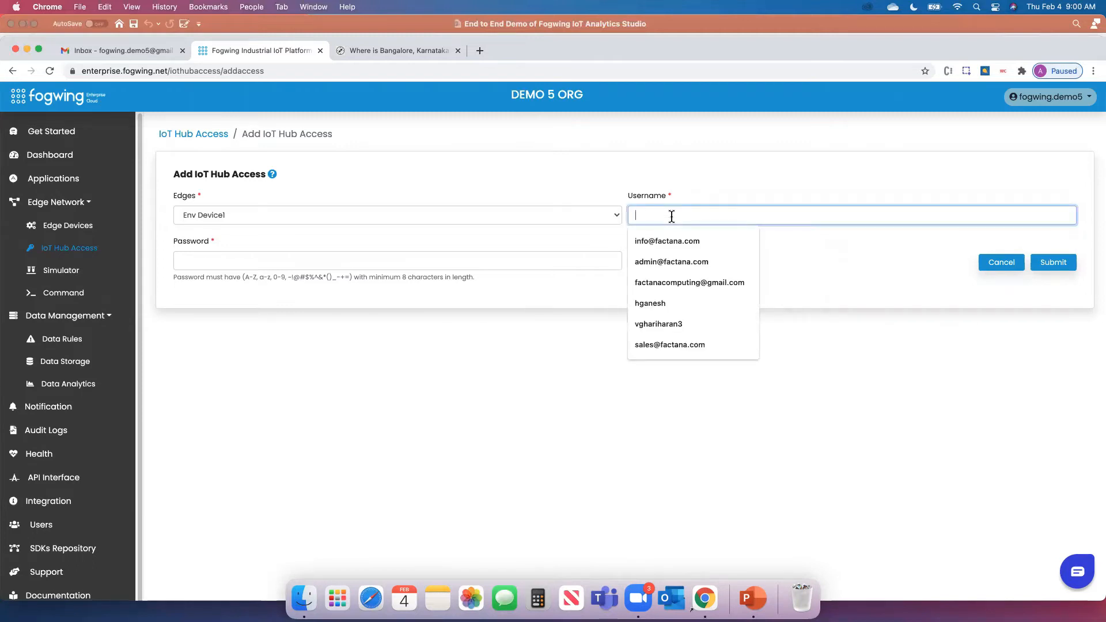
{"action": "type", "text": "d"}
{"action": "key", "text": "BackSpace"}
{"action": "type", "text": "fogwing"}
{"action": "key", "text": "Down"}
{"action": "key", "text": "BackSpace"}
{"action": "left_click", "coordinate": [696, 236]}
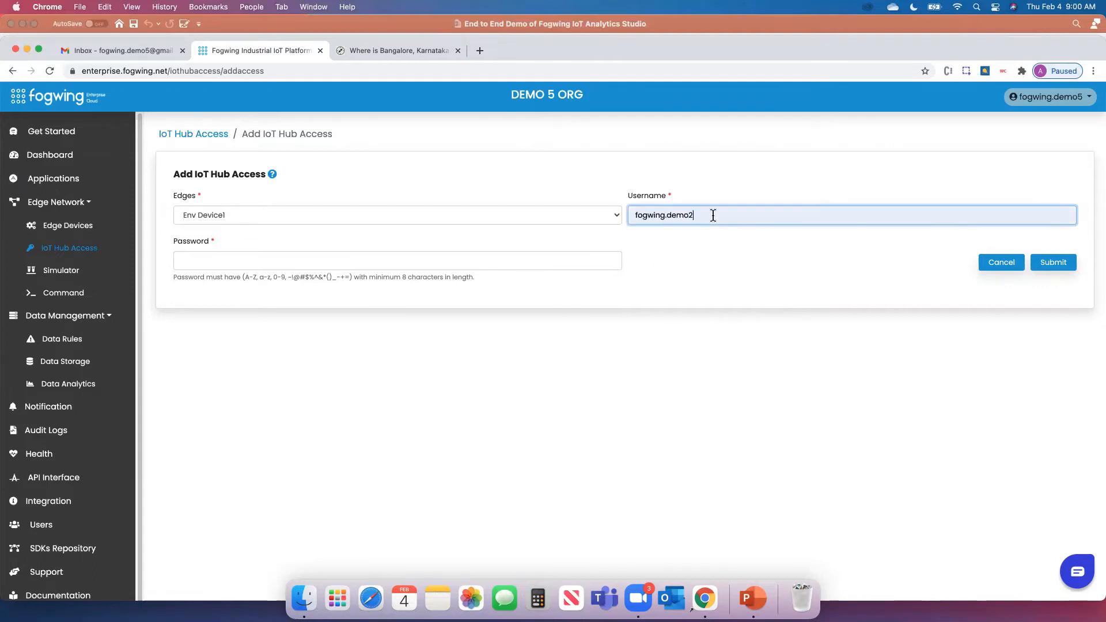
{"action": "key", "text": "BackSpace"}
{"action": "type", "text": "5"}
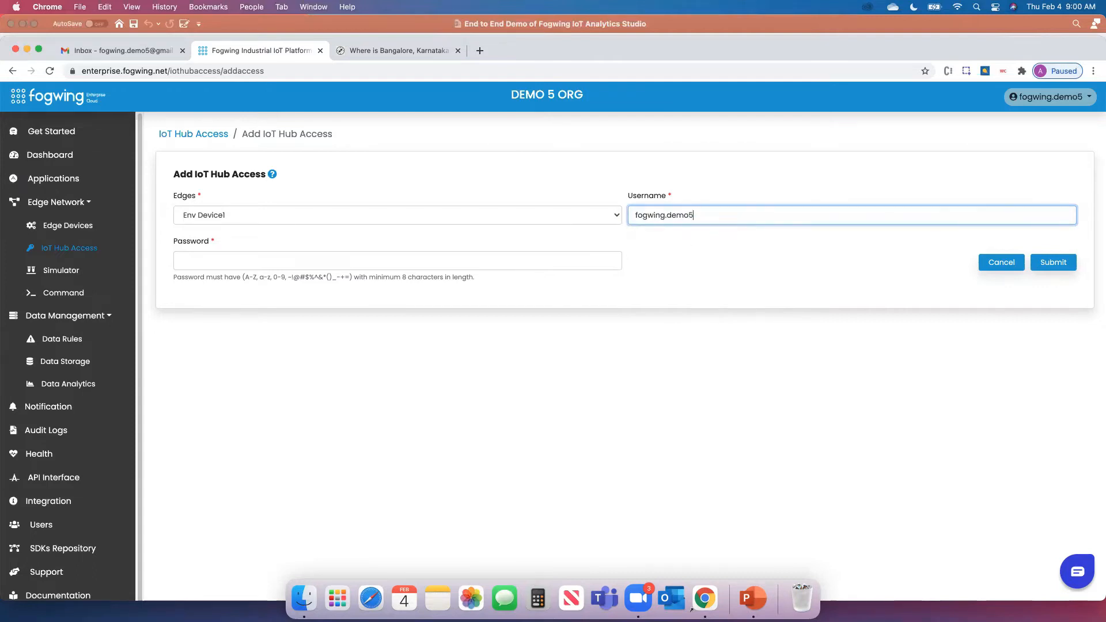
{"action": "left_click", "coordinate": [696, 291]}
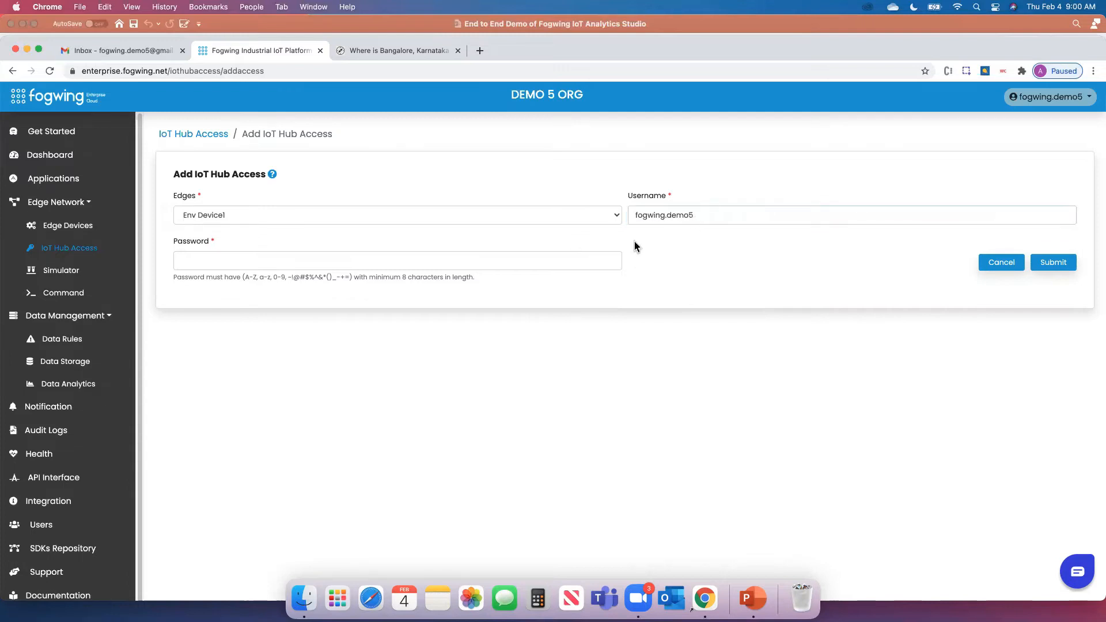
{"action": "left_click", "coordinate": [667, 218]}
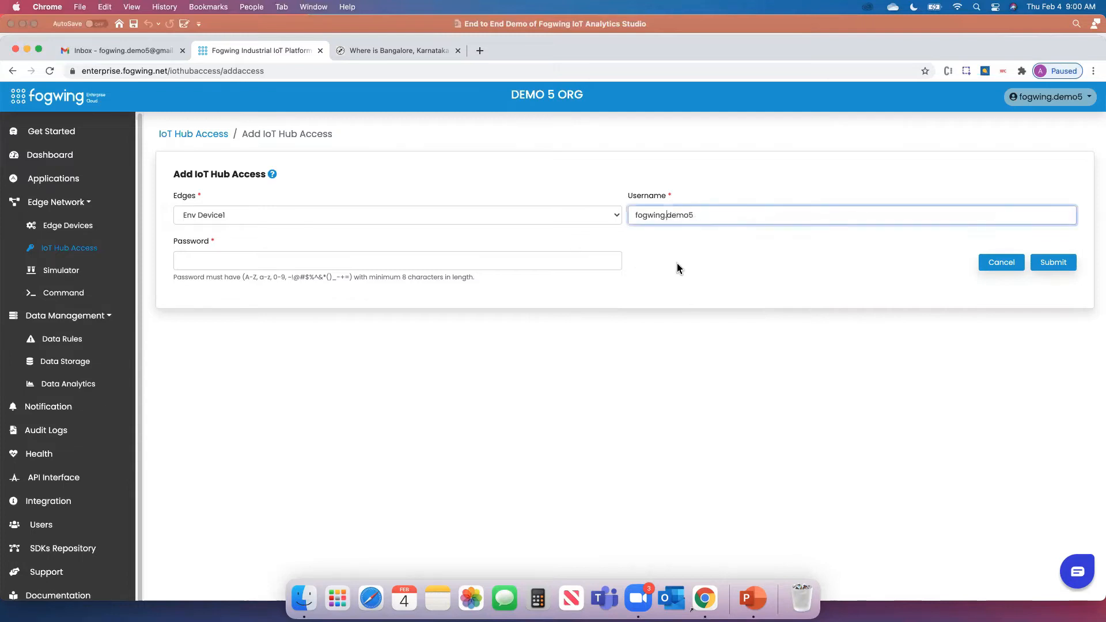
{"action": "key", "text": "BackSpace"}
Enter the access password and submit the IoT Hub access for Env Device1
{"action": "left_click", "coordinate": [522, 261]}
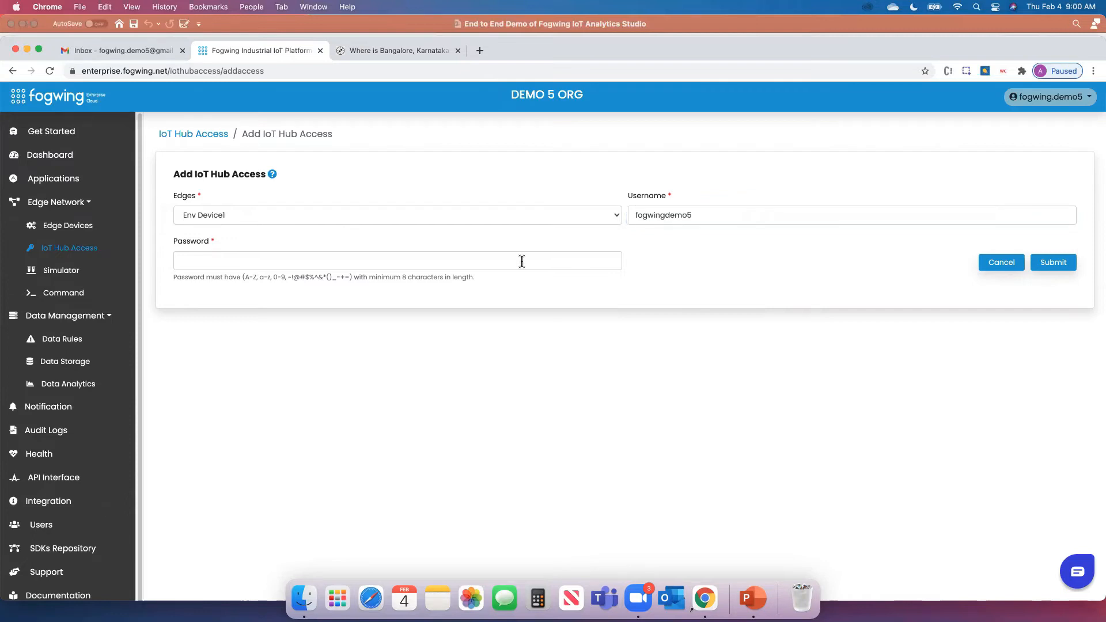
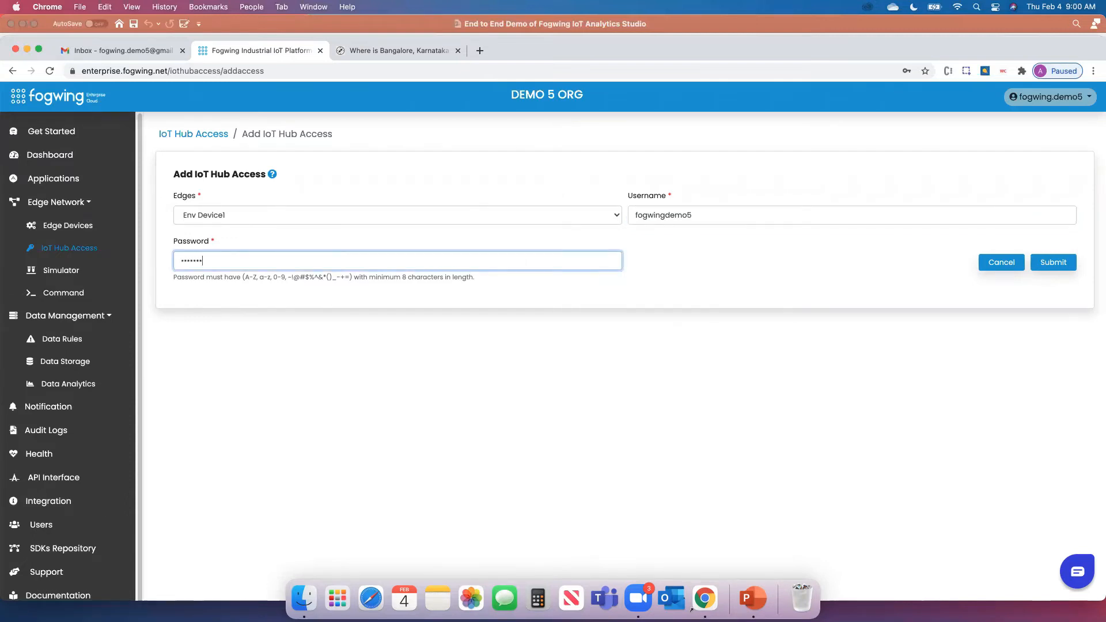
{"action": "left_click", "coordinate": [721, 276]}
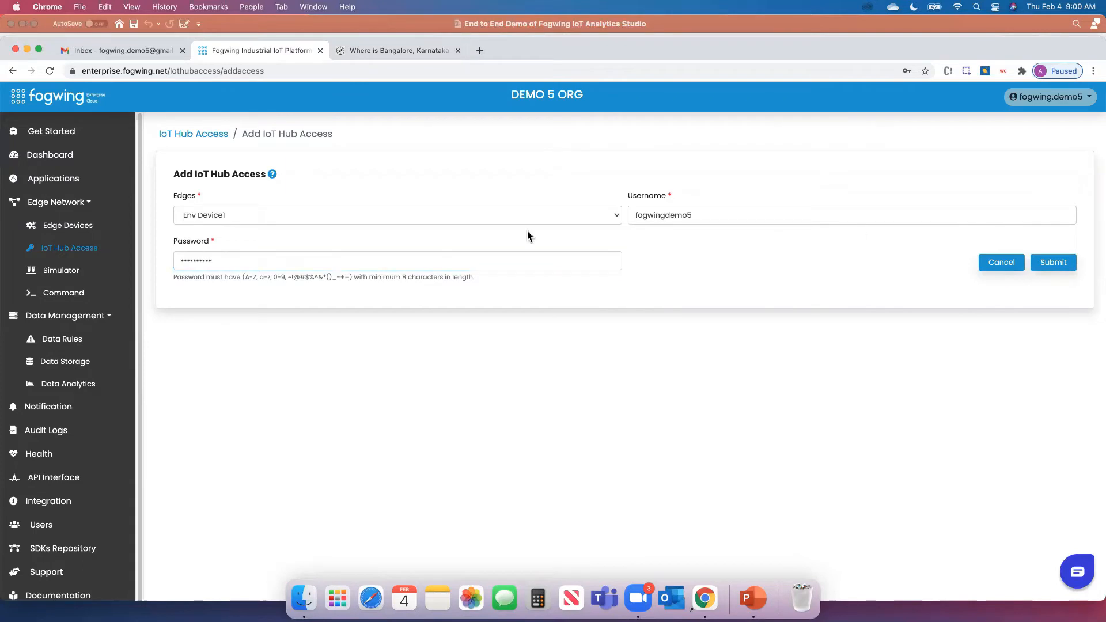
{"action": "left_click", "coordinate": [1058, 268]}
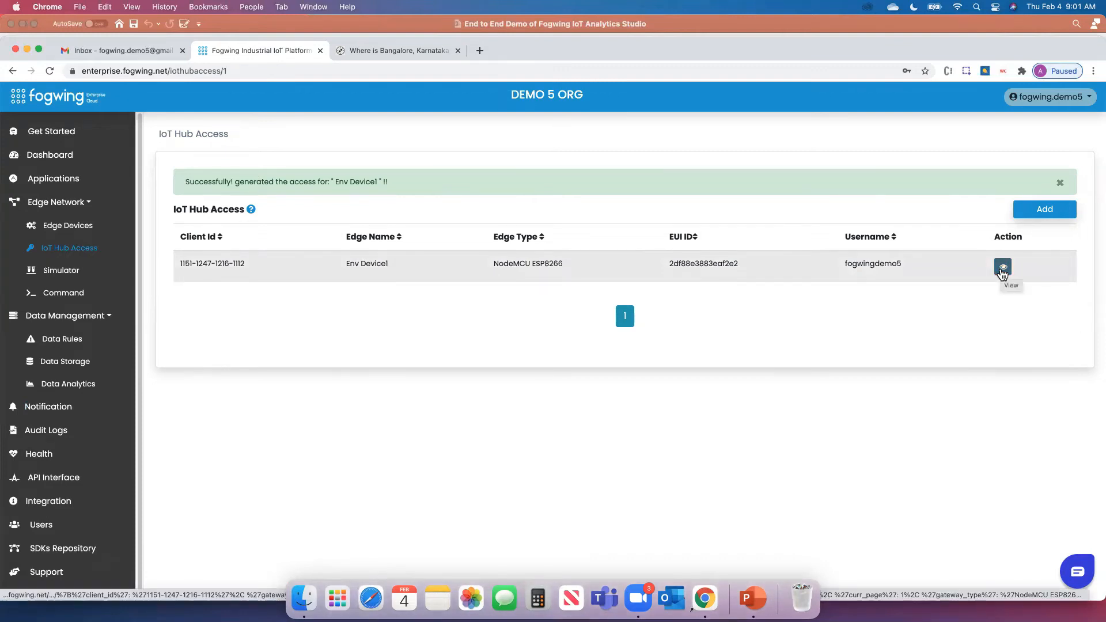
Check Env Device1's MQTT Access details (host iothub.enterprise.fogwing.net, ports 1883/8883), then go to Simulator
{"action": "left_click", "coordinate": [1003, 268]}
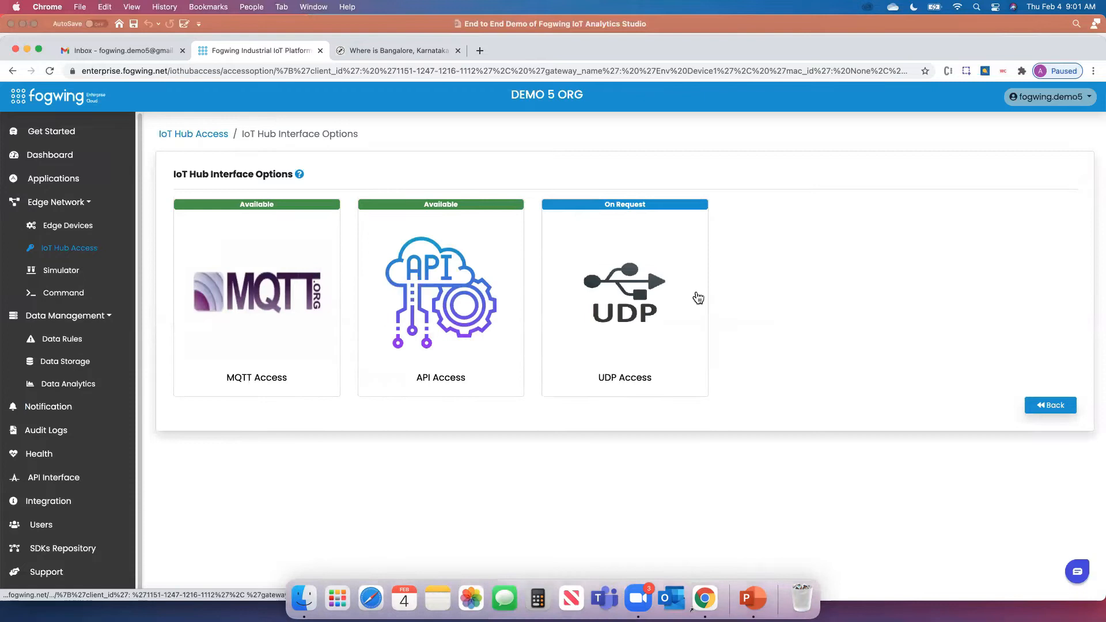
{"action": "left_click", "coordinate": [260, 316]}
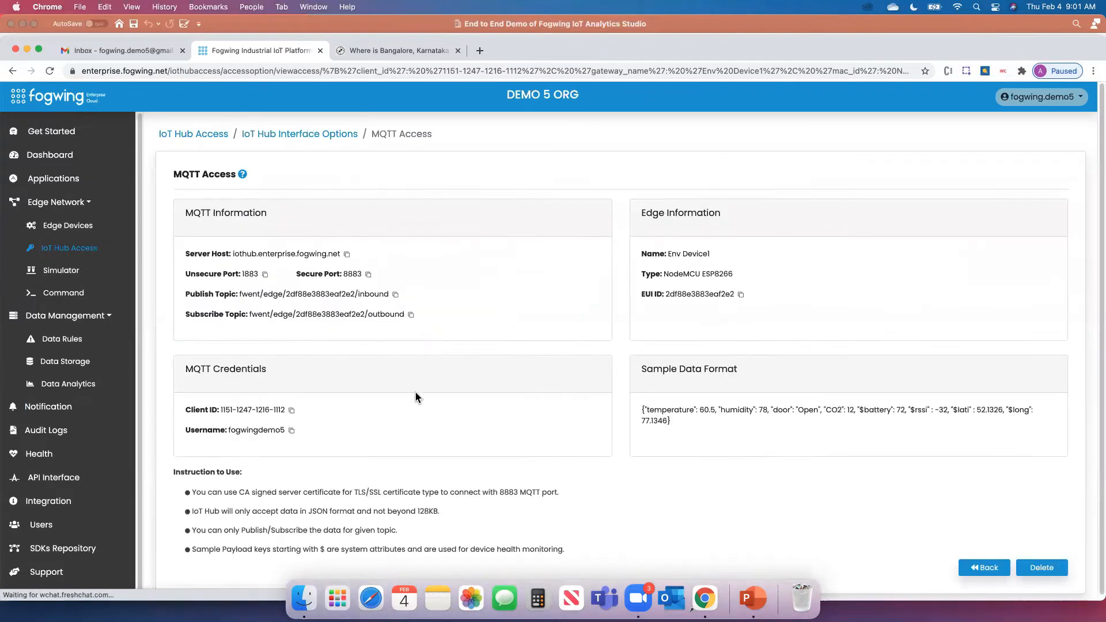
{"action": "scroll", "coordinate": [571, 435], "scroll_direction": "down", "scroll_amount": 1}
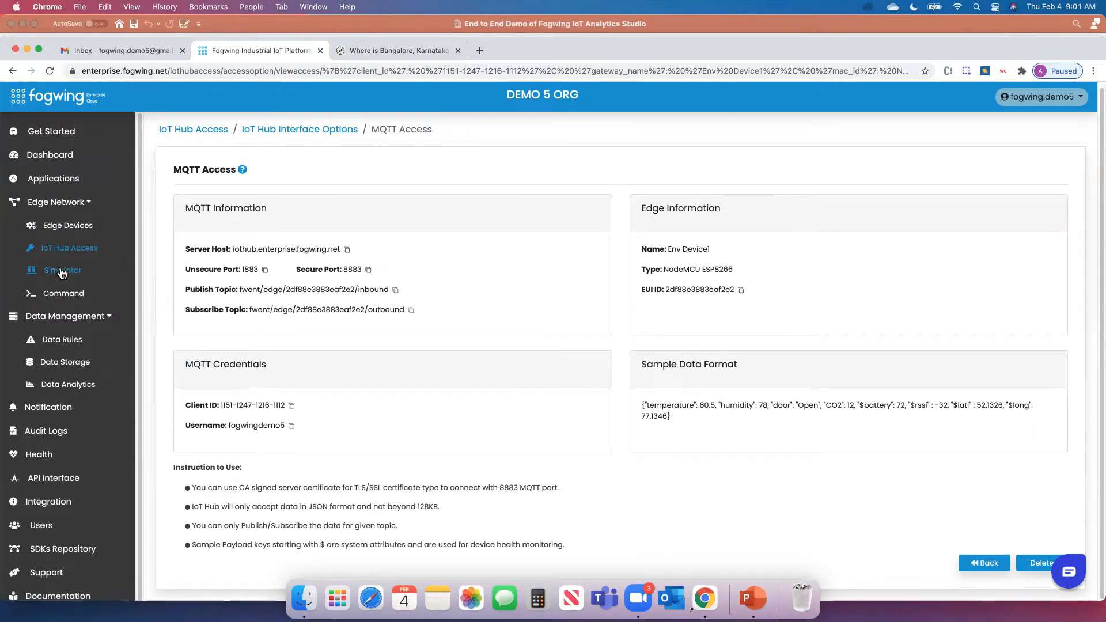
{"action": "left_click", "coordinate": [62, 272]}
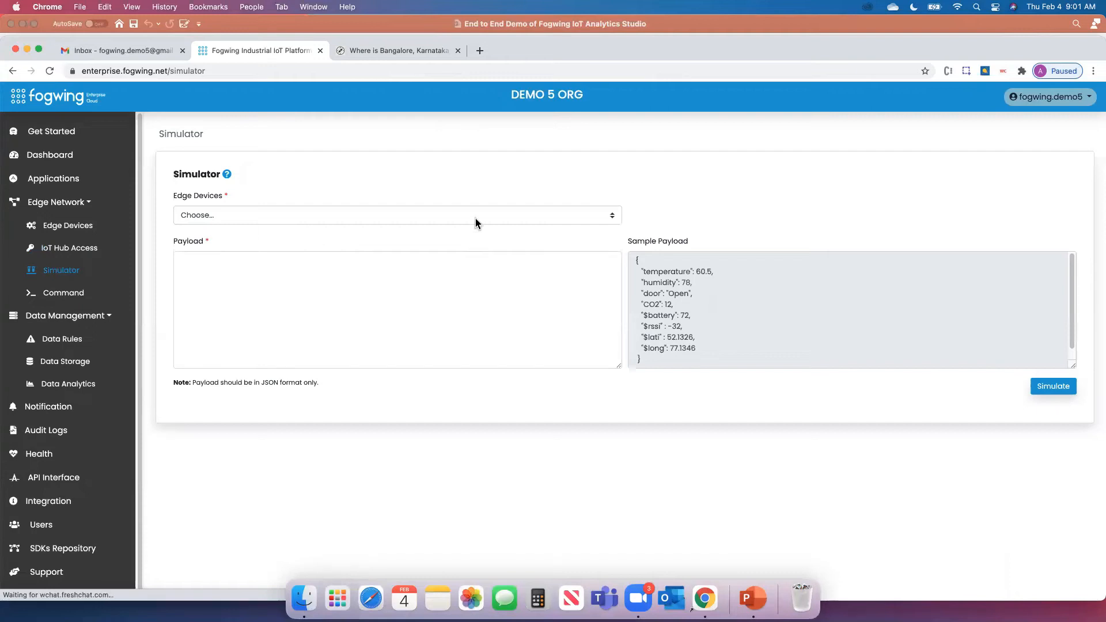
Pick Env Device1 as the simulated device, then go to the Edge Devices list
{"action": "left_click", "coordinate": [475, 219]}
{"action": "left_click", "coordinate": [195, 217]}
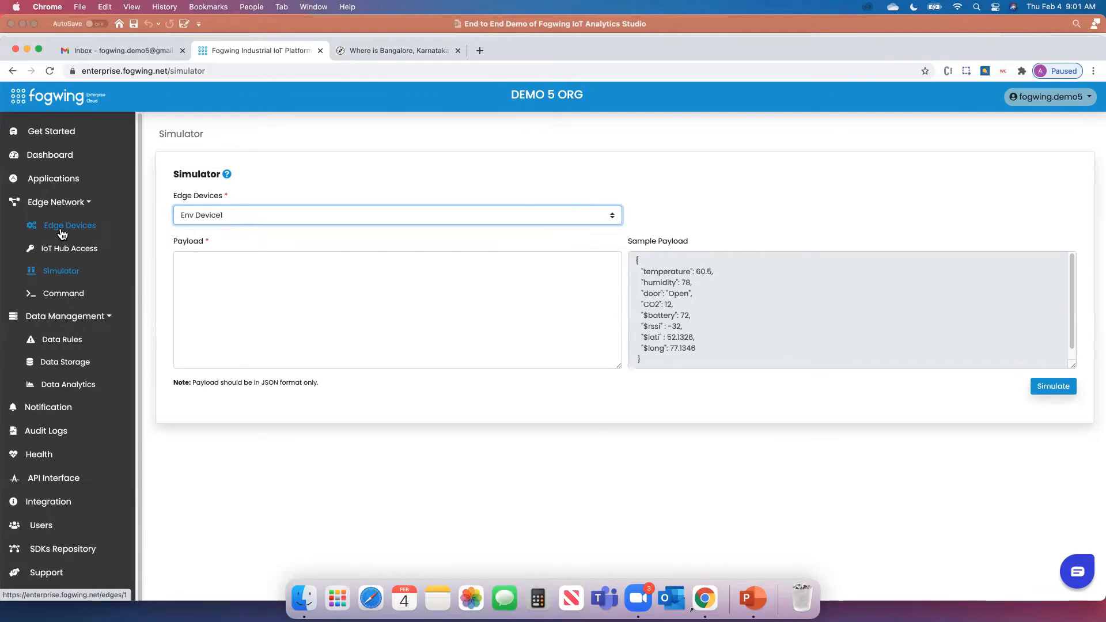
{"action": "left_click", "coordinate": [61, 230]}
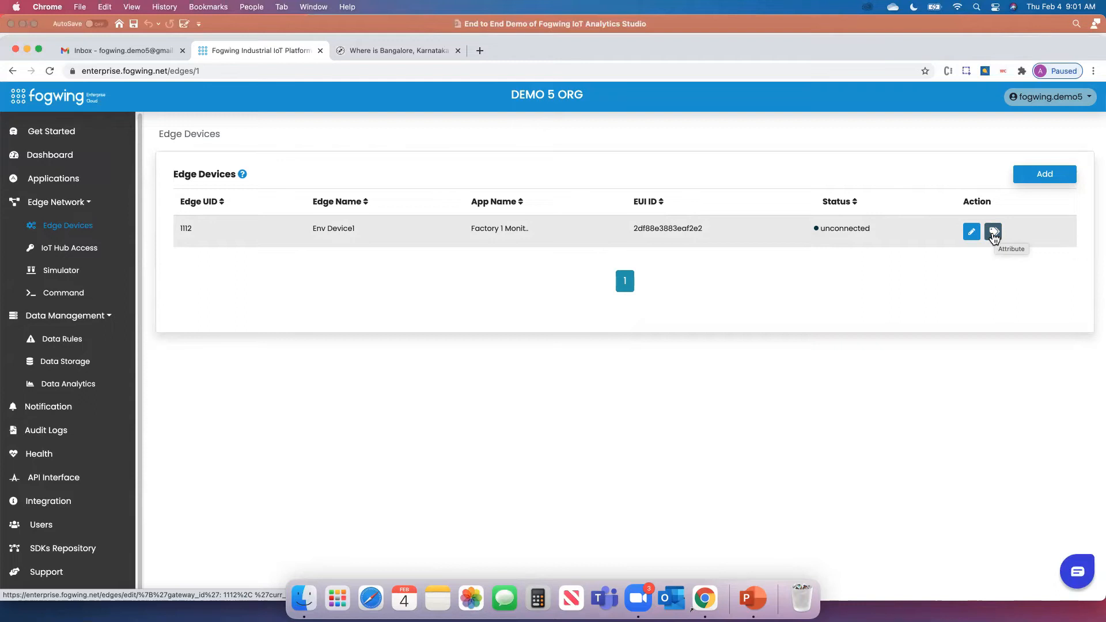
Start a new attribute on Env Device1 with key temp and data type Number
{"action": "left_click", "coordinate": [993, 232]}
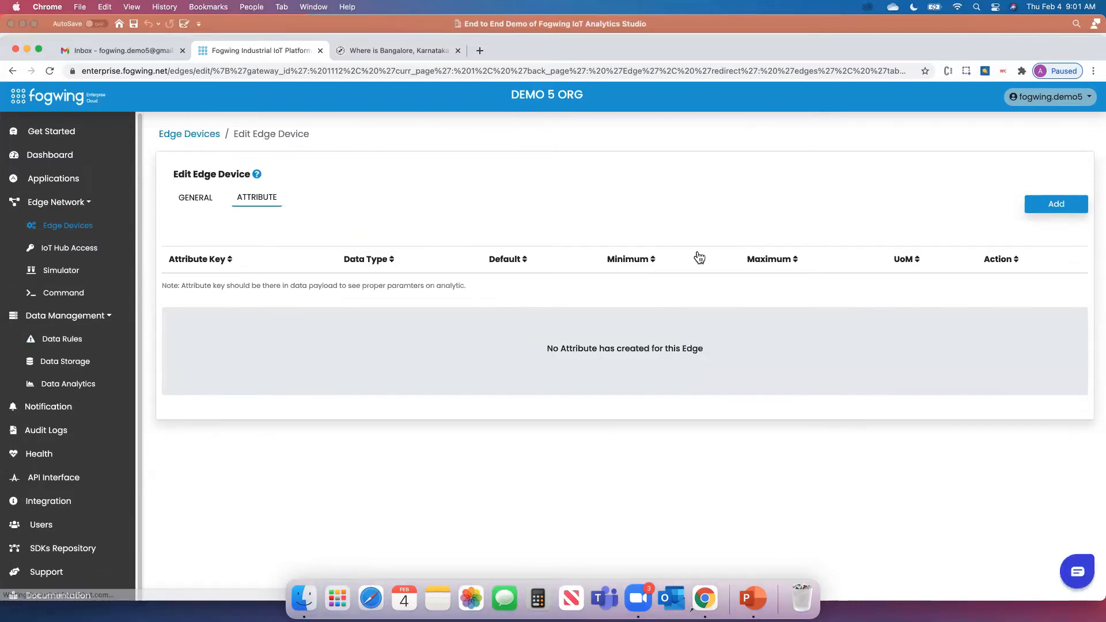
{"action": "left_click", "coordinate": [1052, 214]}
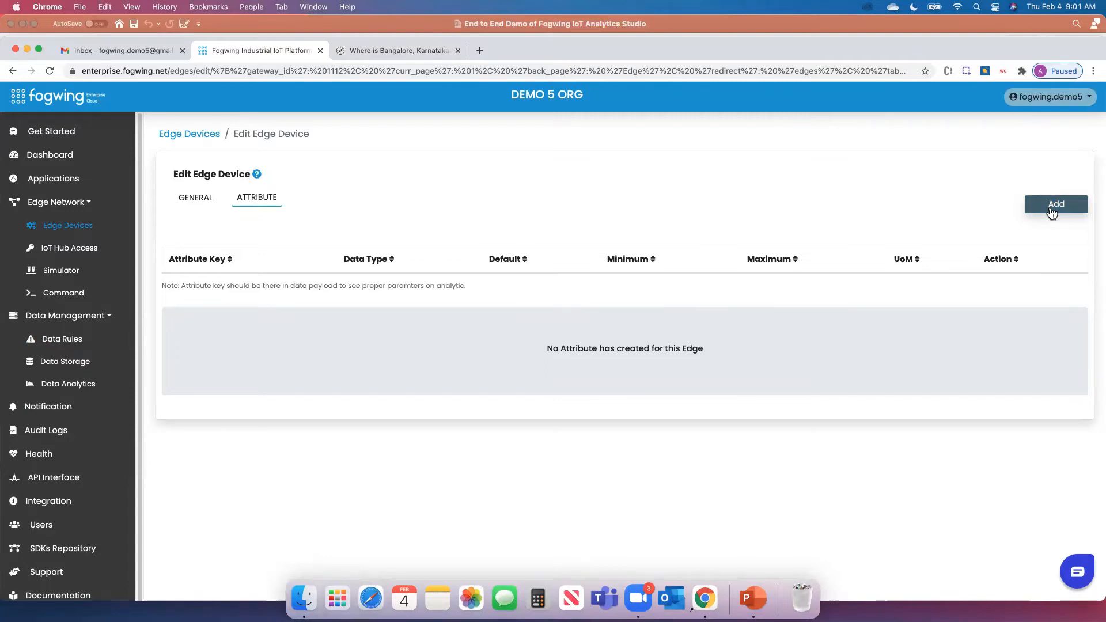
{"action": "left_click", "coordinate": [1052, 214]}
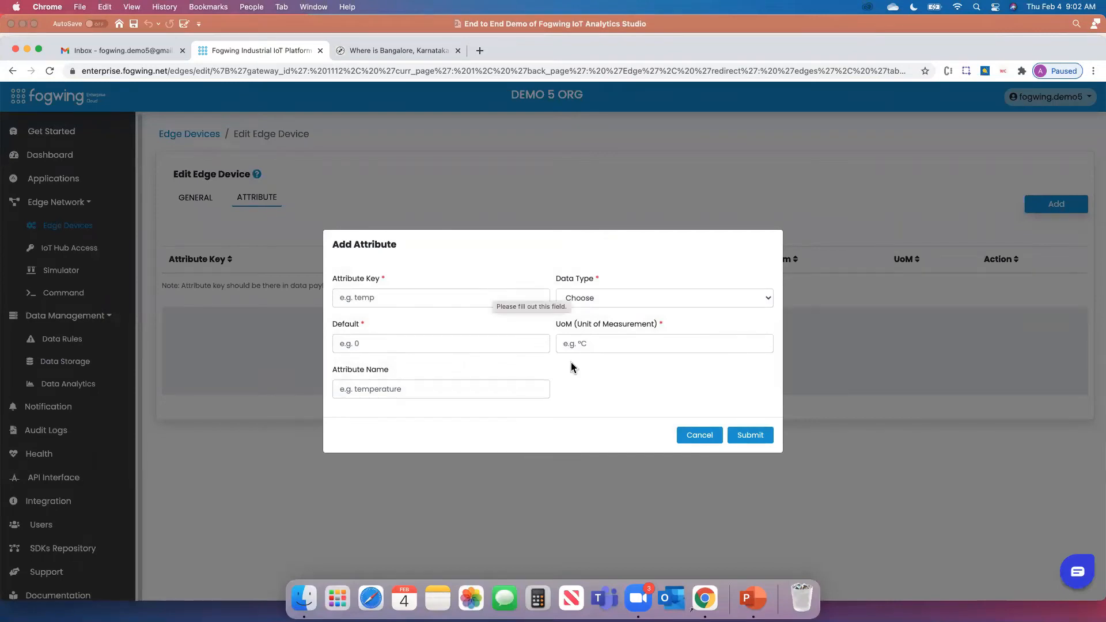
{"action": "left_click", "coordinate": [432, 299]}
{"action": "type", "text": "temp"}
{"action": "left_click", "coordinate": [594, 394]}
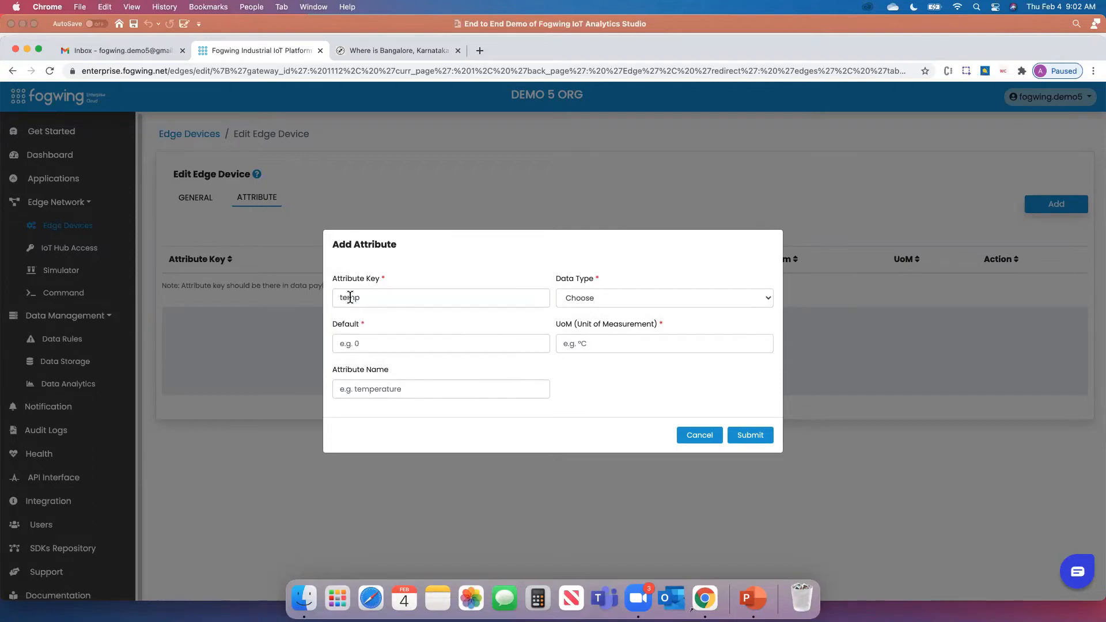
{"action": "left_click", "coordinate": [628, 298]}
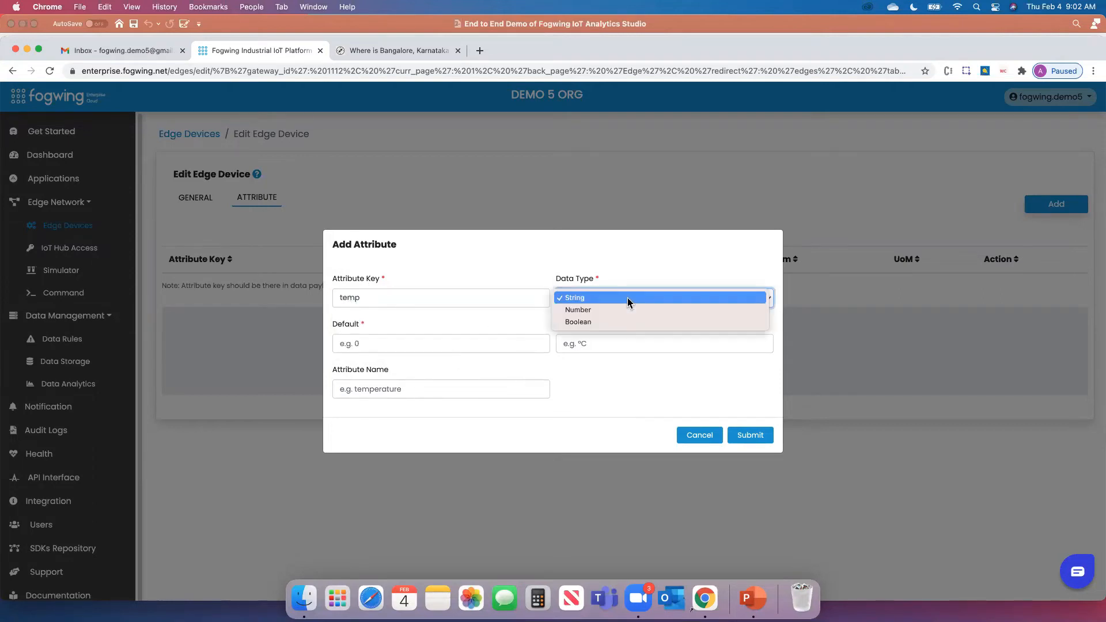
{"action": "left_click", "coordinate": [614, 312]}
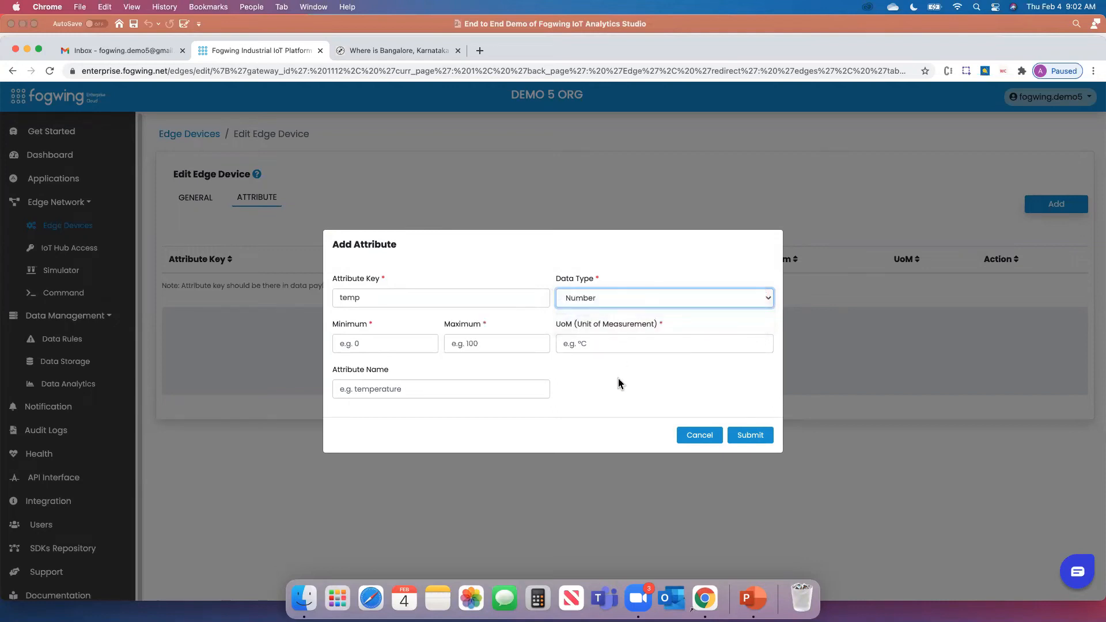
Set the temp attribute's range to minimum 0, maximum 120, unit F
{"action": "left_click", "coordinate": [377, 346]}
{"action": "type", "text": "0"}
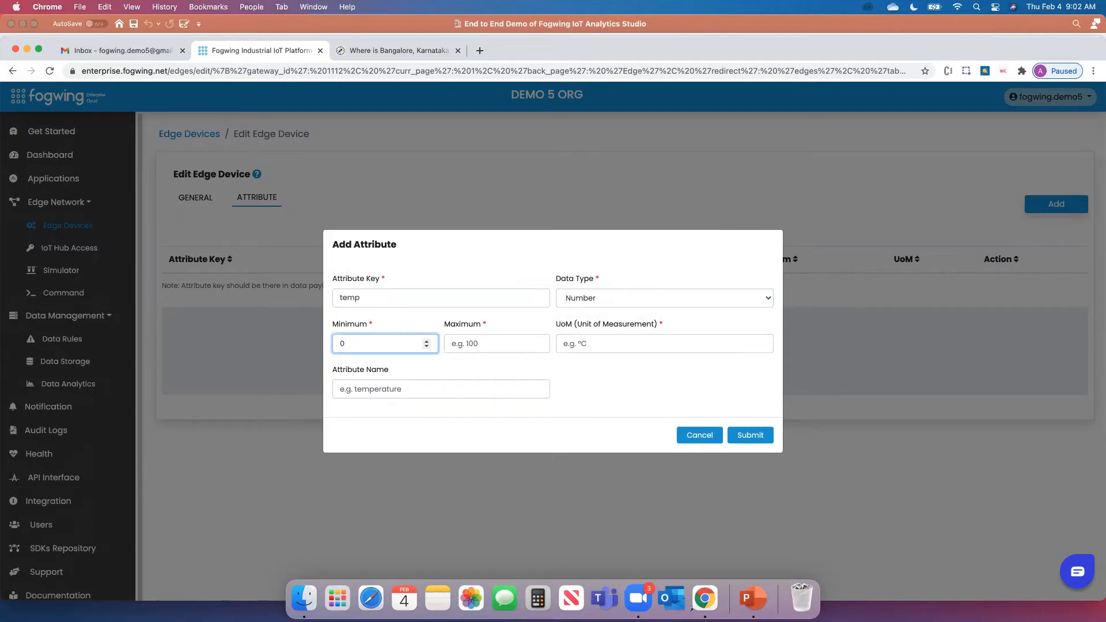
{"action": "left_click", "coordinate": [482, 342]}
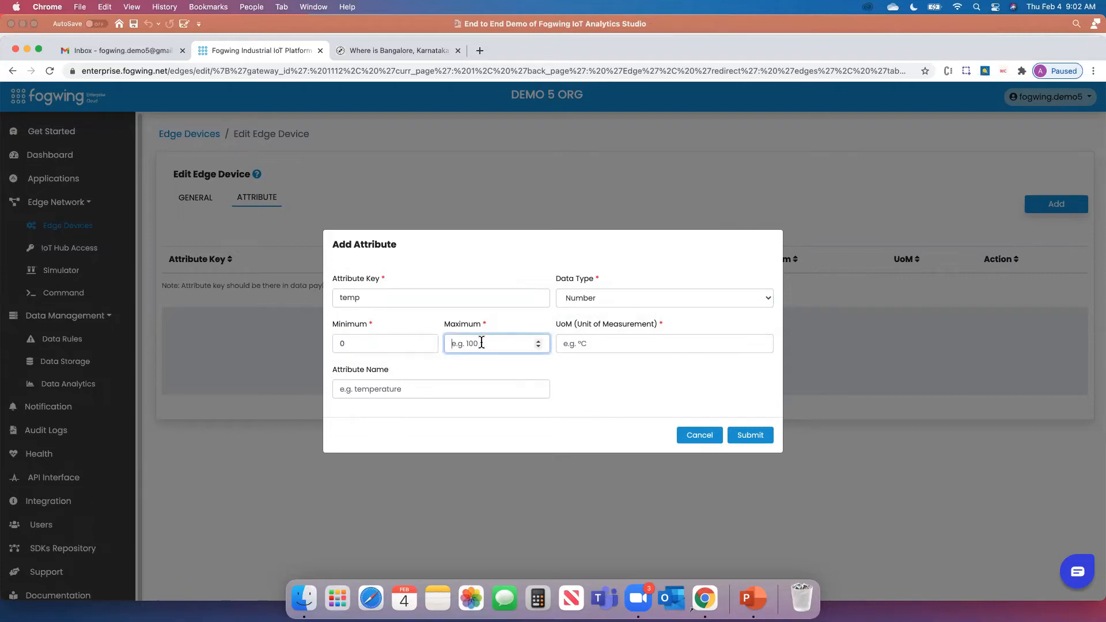
{"action": "type", "text": "120"}
{"action": "left_click", "coordinate": [607, 342]}
{"action": "type", "text": "F"}
{"action": "left_click", "coordinate": [606, 391]}
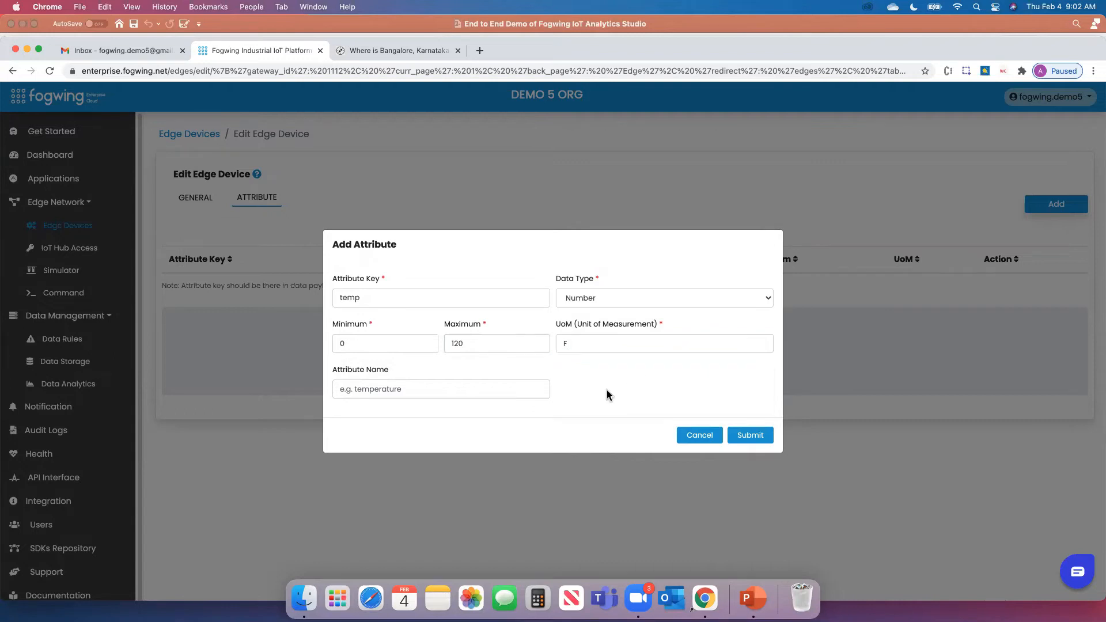
Name the attribute Temperature and submit it
{"action": "left_click", "coordinate": [376, 390]}
{"action": "left_click", "coordinate": [639, 395]}
{"action": "left_click", "coordinate": [346, 391]}
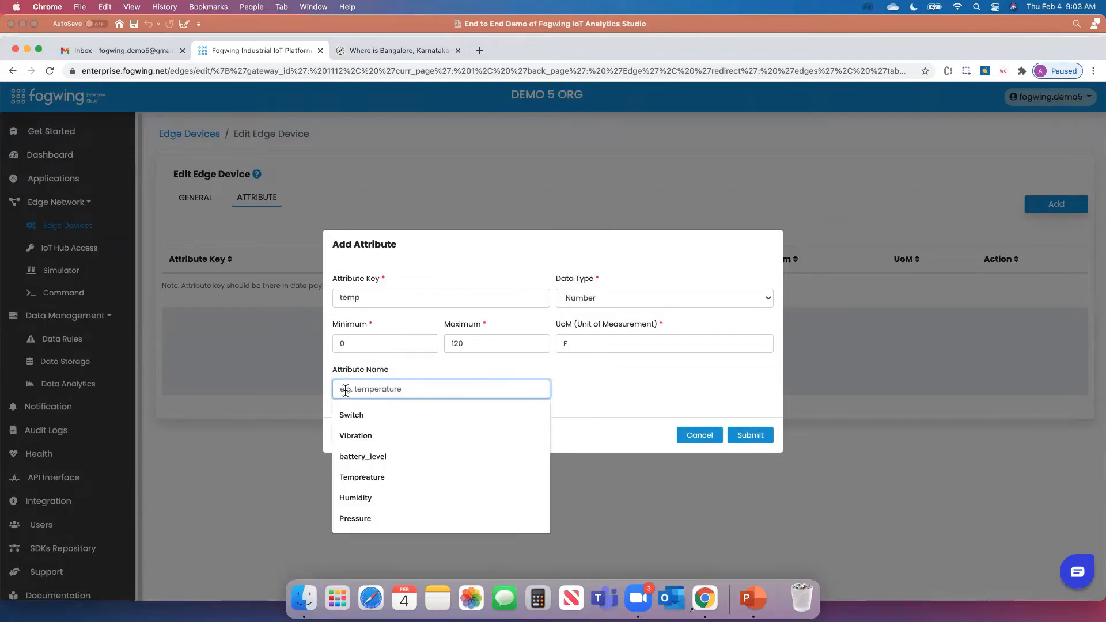
{"action": "left_click", "coordinate": [392, 474]}
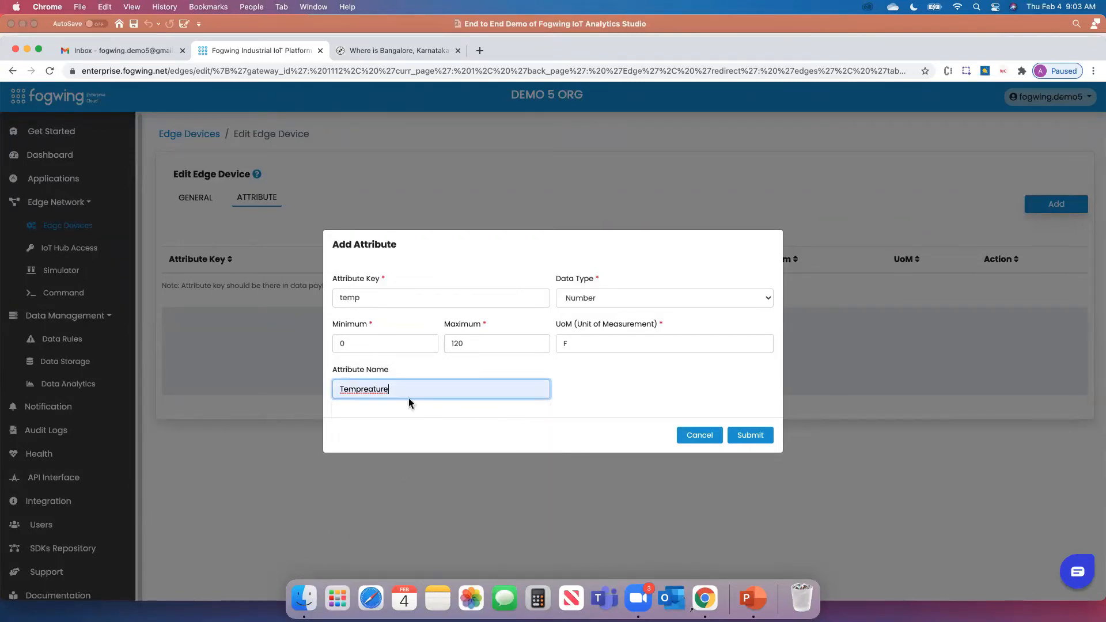
{"action": "right_click", "coordinate": [372, 389]}
{"action": "left_click", "coordinate": [430, 361]}
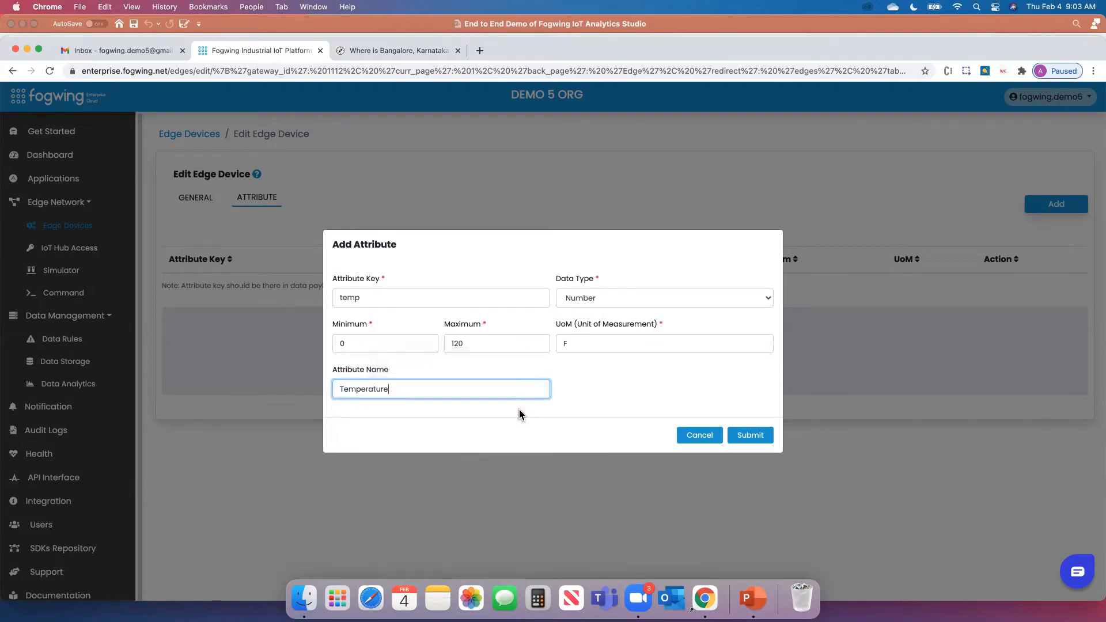
{"action": "left_click", "coordinate": [569, 404]}
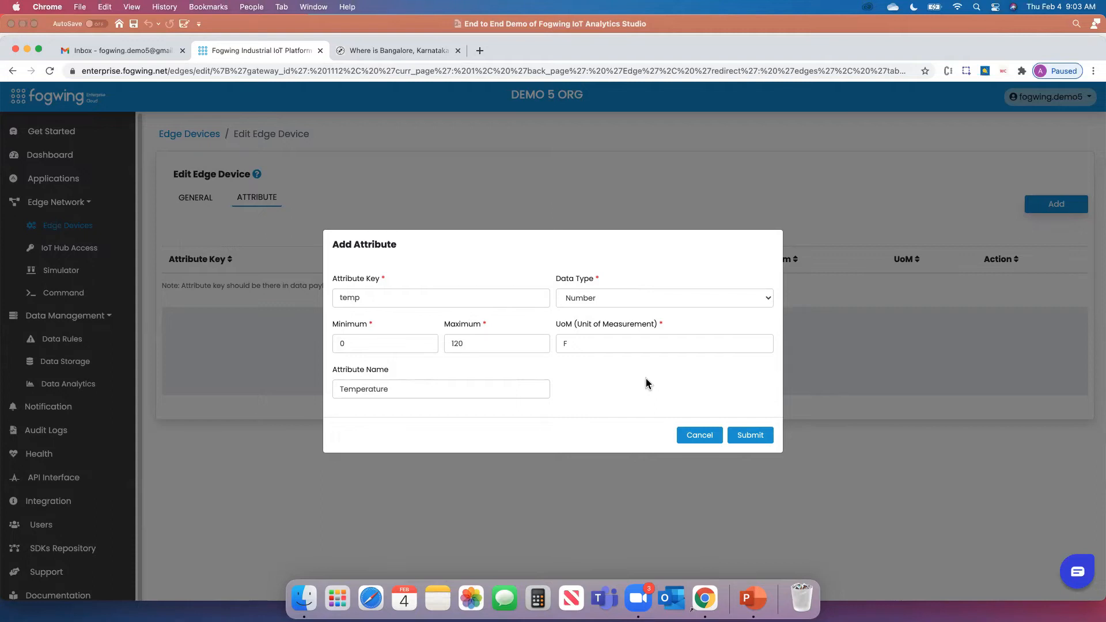
{"action": "left_click", "coordinate": [742, 439]}
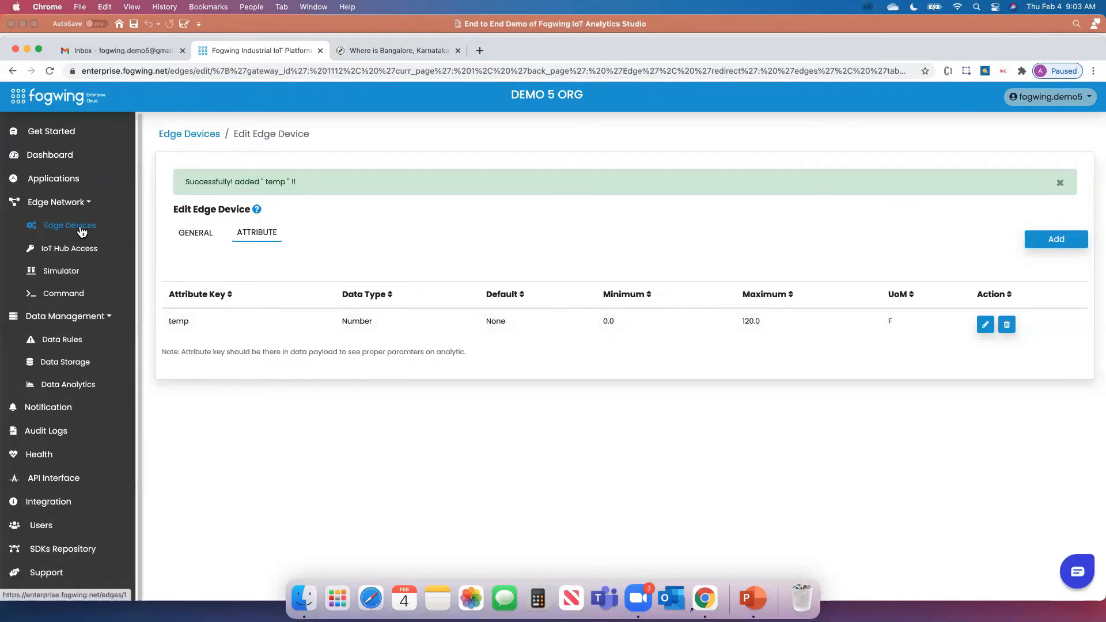
Go through Edge Devices and IoT Hub Access to the Simulator page under Edge Network
{"action": "left_click", "coordinate": [81, 230]}
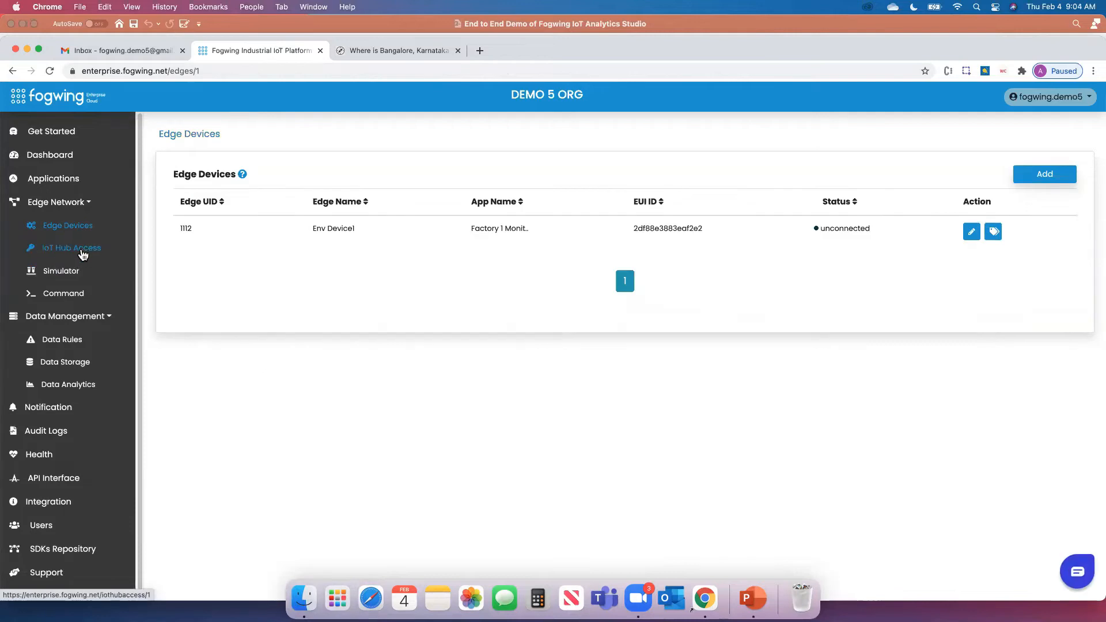
{"action": "left_click", "coordinate": [82, 251]}
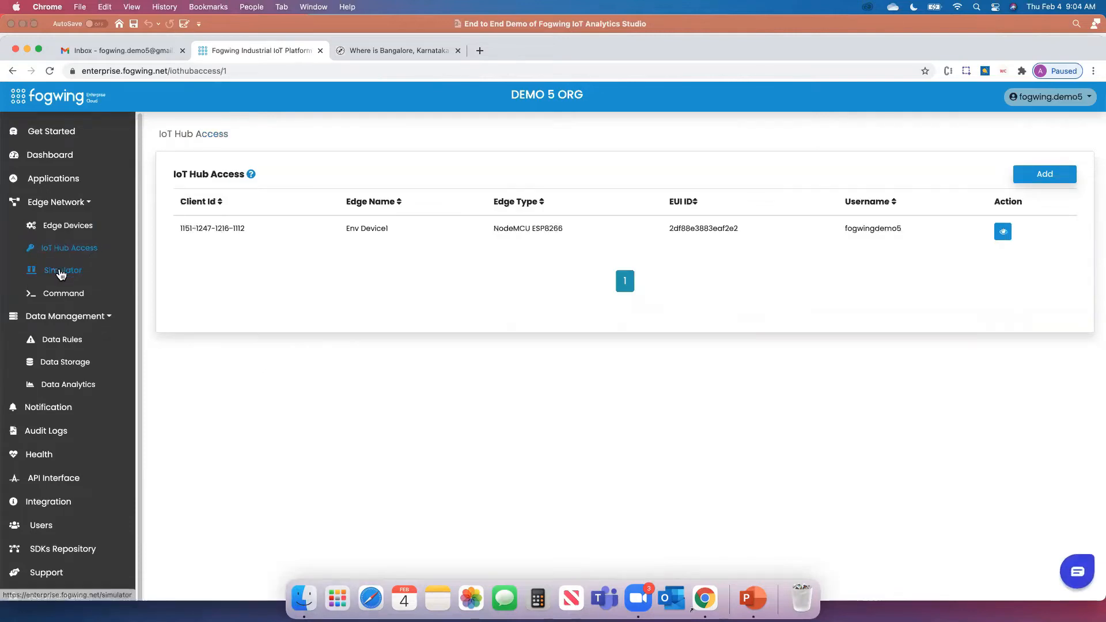
{"action": "left_click", "coordinate": [83, 229]}
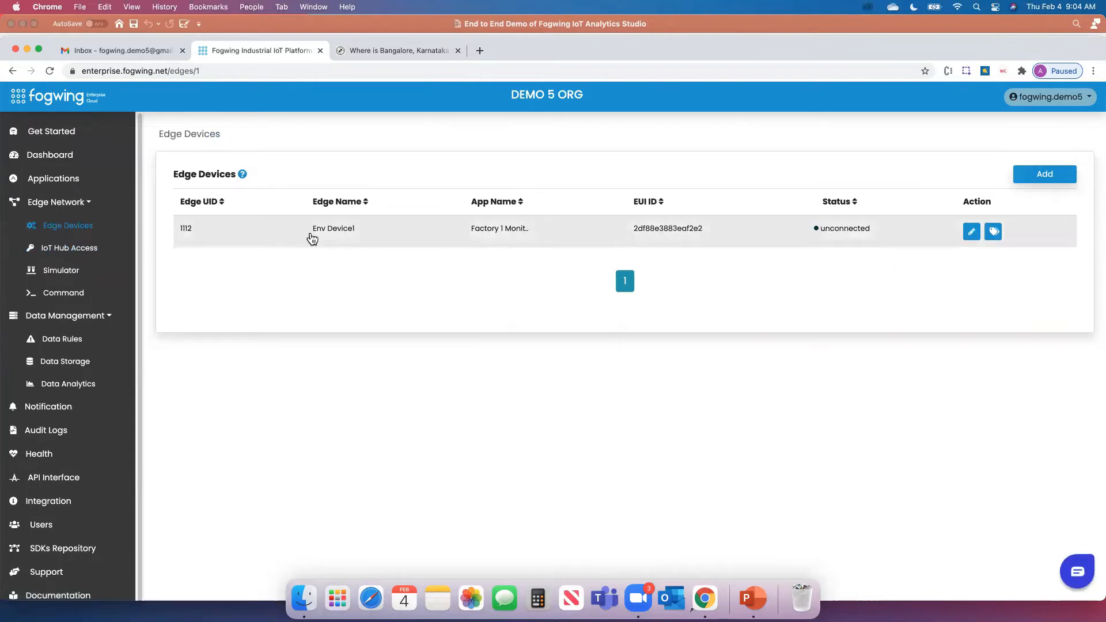
{"action": "left_click", "coordinate": [61, 270]}
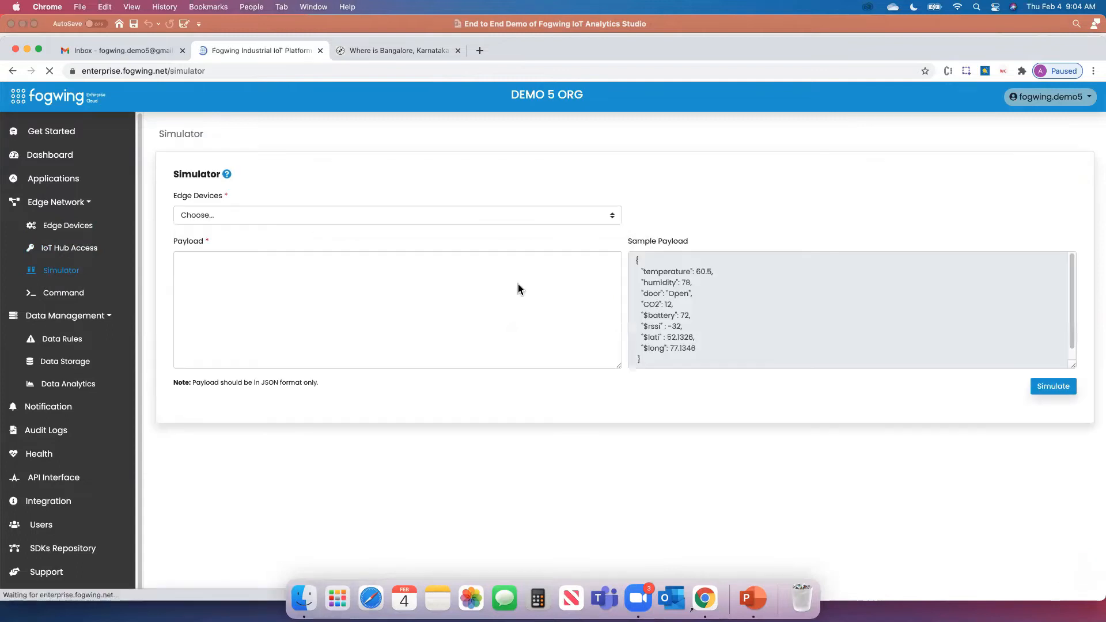
Choose Env Device1 and paste the Sample Payload JSON into the Payload field
{"action": "left_click_drag", "start_coordinate": [636, 260], "coordinate": [671, 360]}
{"action": "left_click", "coordinate": [509, 218]}
{"action": "left_click", "coordinate": [306, 216]}
{"action": "left_click_drag", "start_coordinate": [633, 263], "coordinate": [687, 354]}
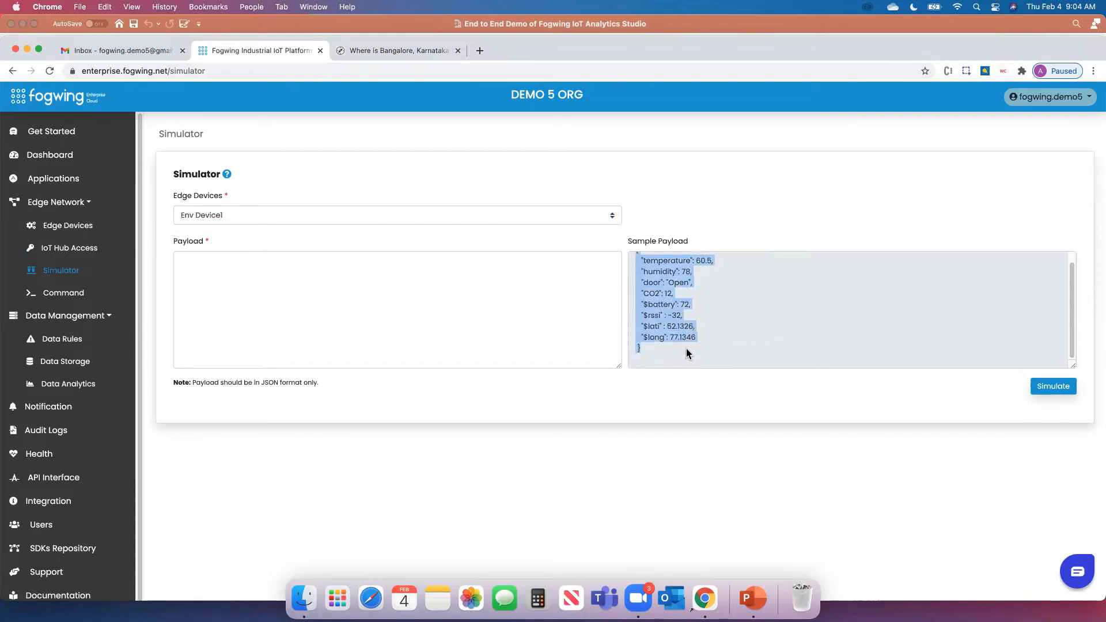
{"action": "key", "text": "super+c"}
{"action": "left_click", "coordinate": [425, 274]}
{"action": "left_click", "coordinate": [354, 276]}
{"action": "key", "text": "super+v"}
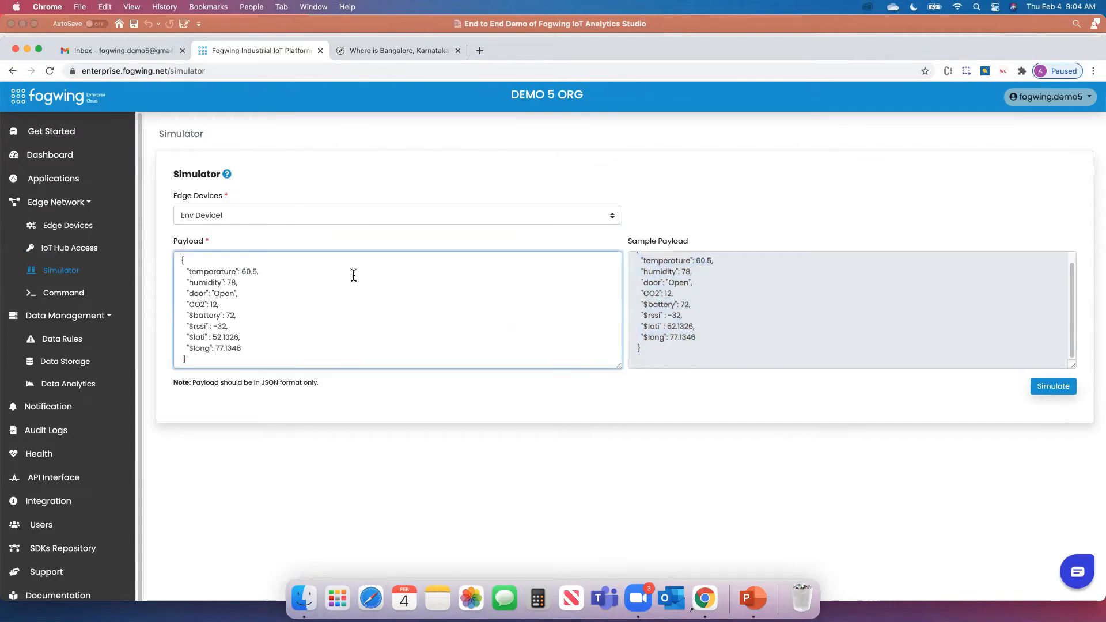
Rename the payload's "temperature" key to "temp" and simulate it
{"action": "double_click", "coordinate": [209, 269]}
{"action": "type", "text": "temp"}
{"action": "left_click", "coordinate": [410, 414]}
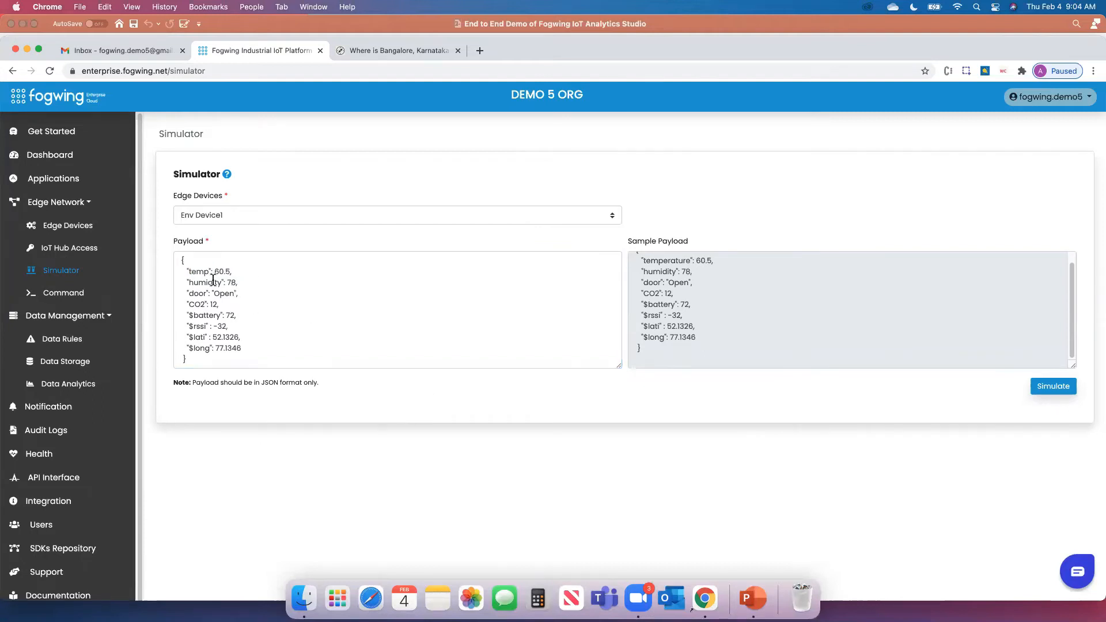
{"action": "left_click", "coordinate": [201, 272]}
{"action": "double_click", "coordinate": [201, 273]}
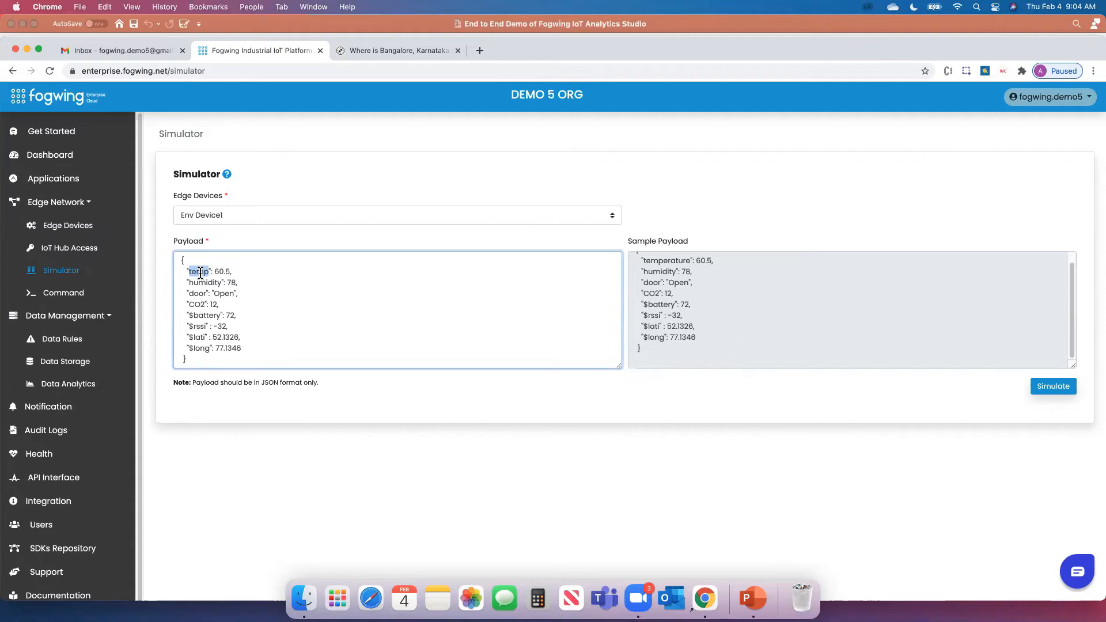
{"action": "left_click", "coordinate": [373, 411]}
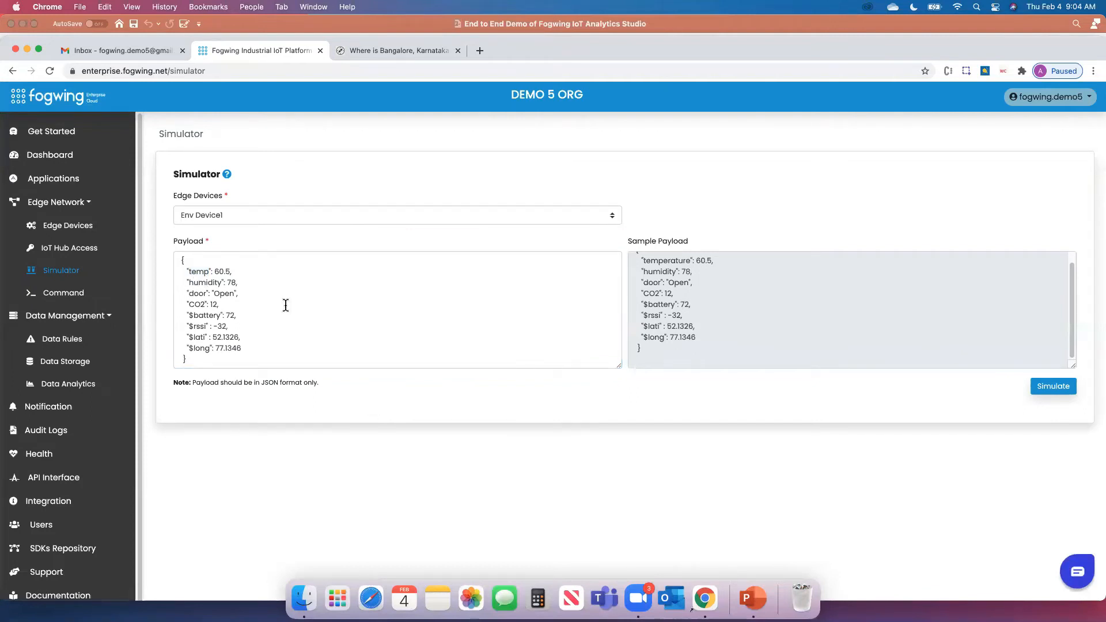
{"action": "left_click", "coordinate": [1049, 390]}
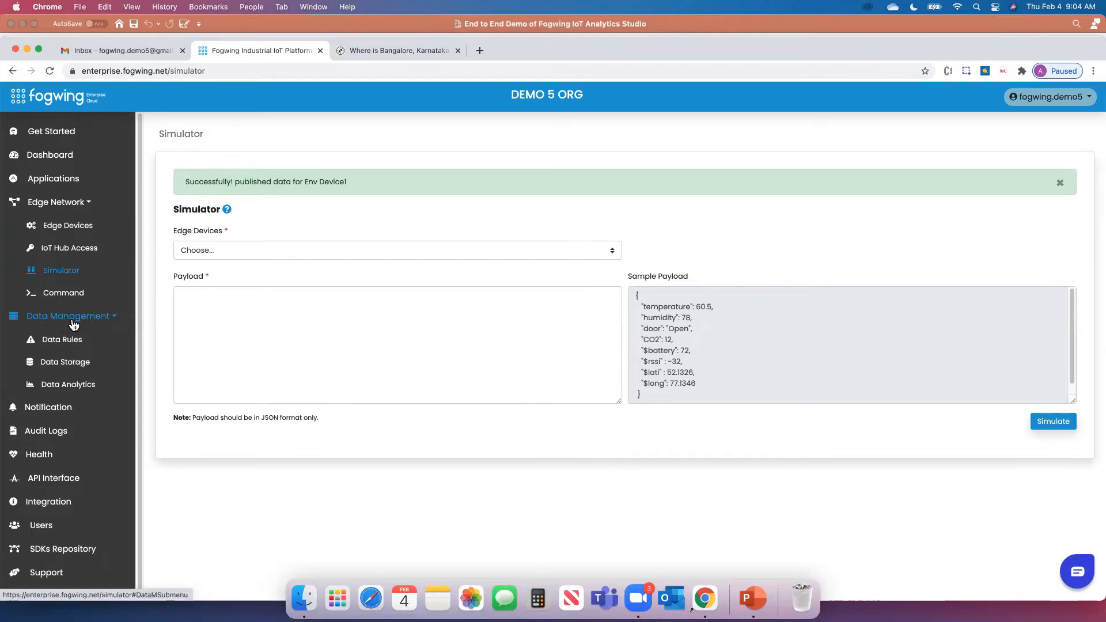
Check in Data Storage that Env Device1's stored payload shows temp 60.5, then open Data Analytics
{"action": "left_click", "coordinate": [65, 361]}
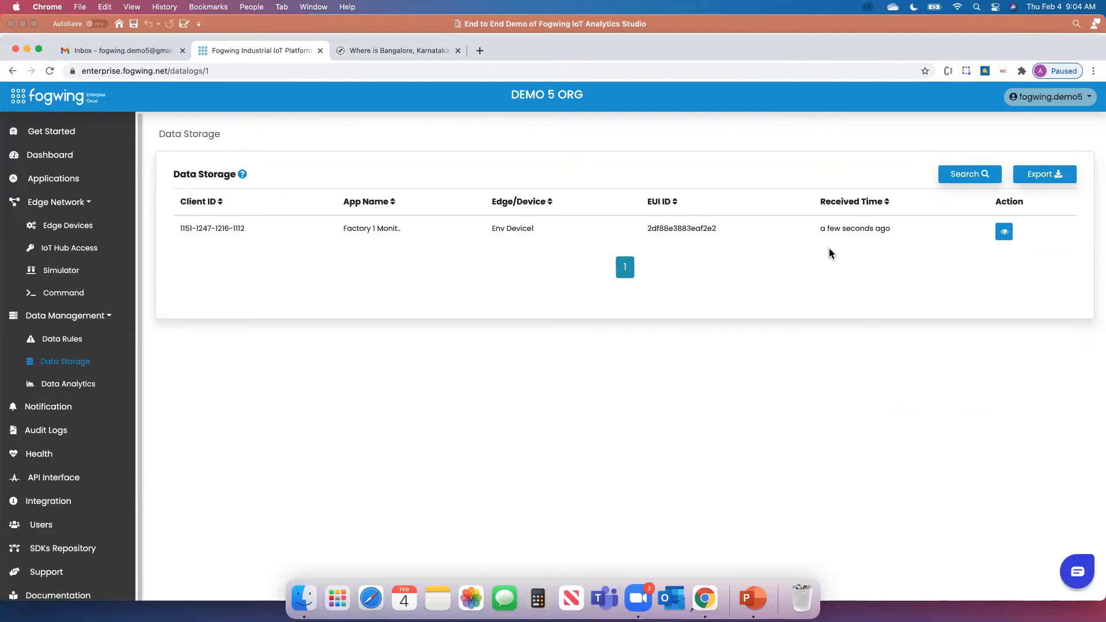
{"action": "left_click", "coordinate": [1004, 234]}
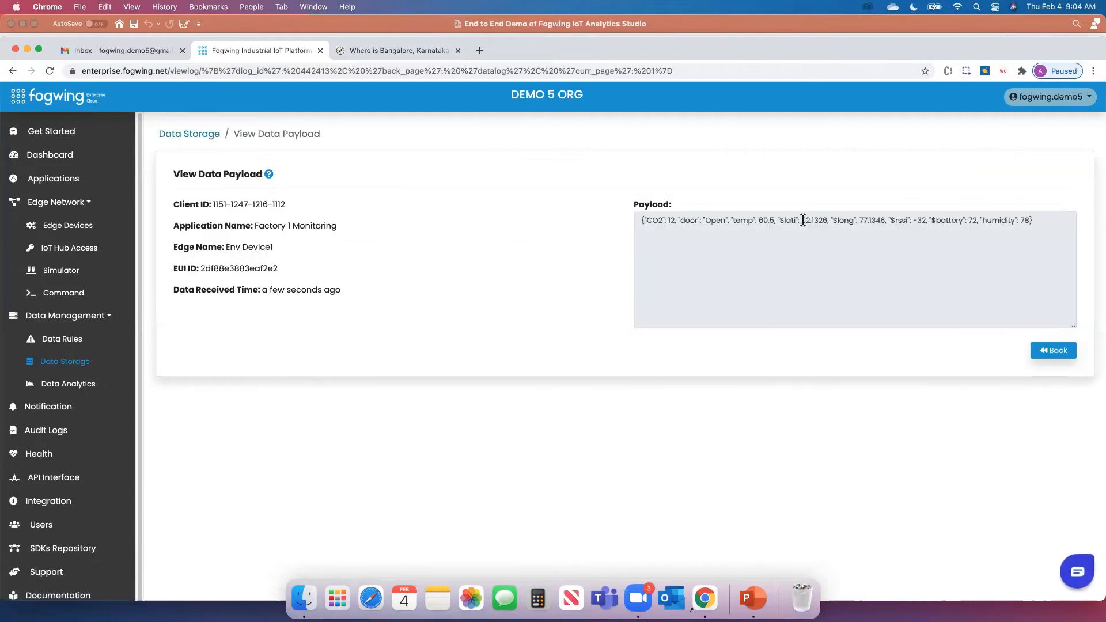
{"action": "double_click", "coordinate": [753, 220]}
{"action": "left_click", "coordinate": [815, 405]}
{"action": "left_click", "coordinate": [82, 390]}
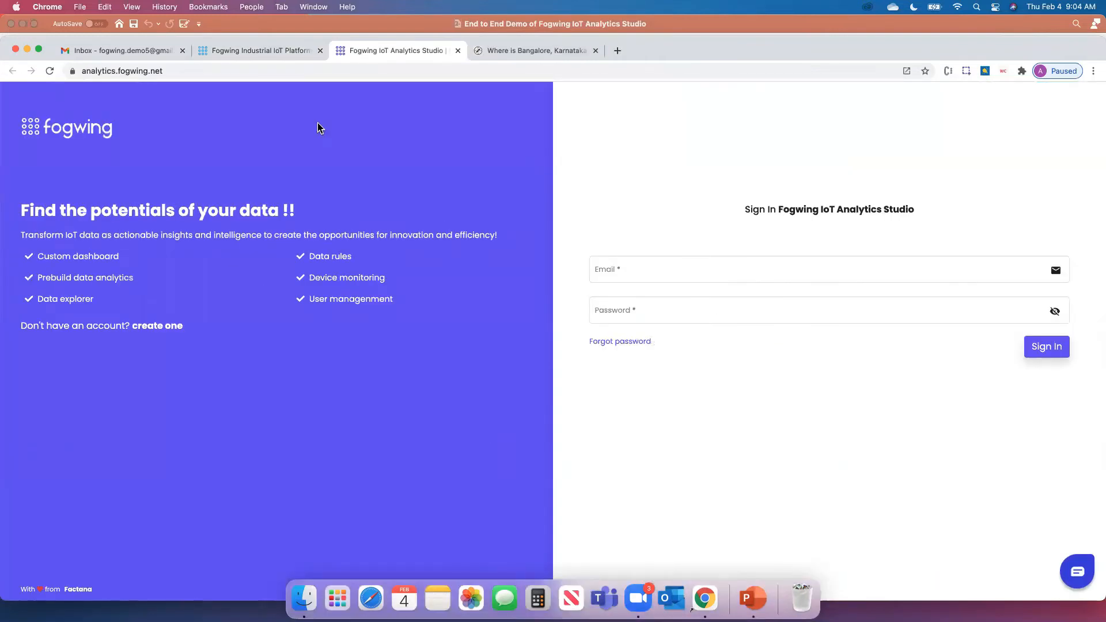
{"action": "left_click", "coordinate": [256, 50]}
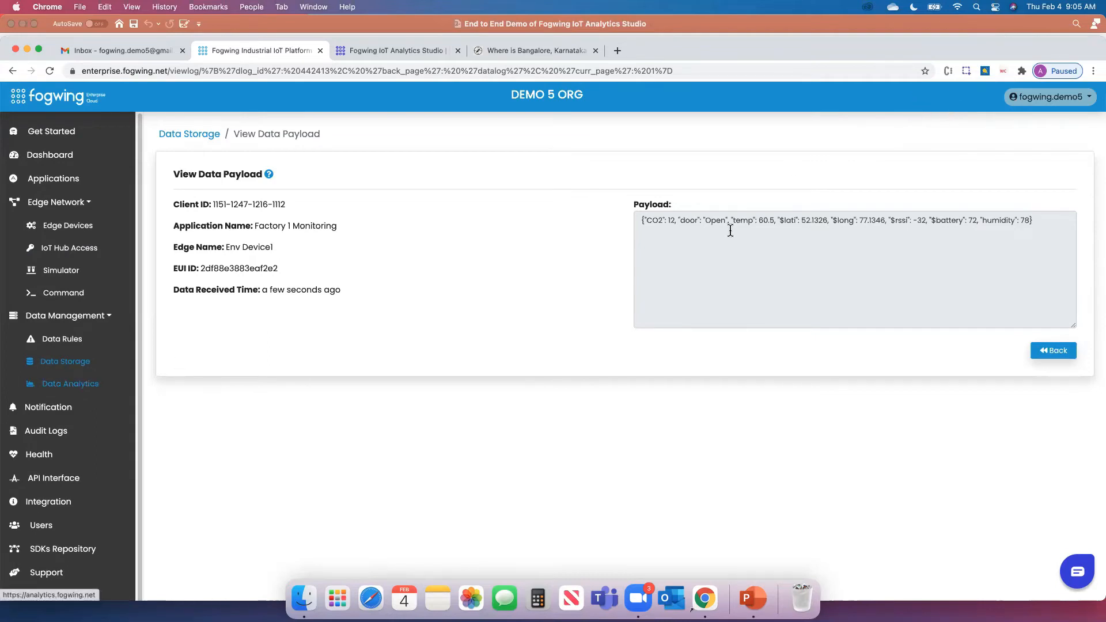
{"action": "left_click", "coordinate": [393, 51]}
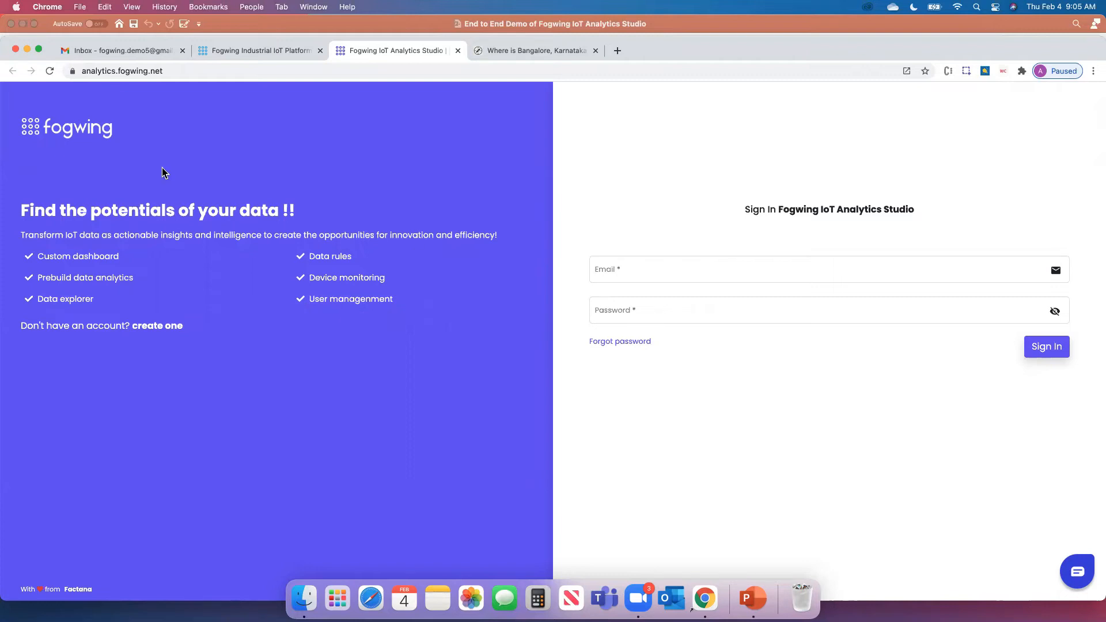
{"action": "left_click", "coordinate": [174, 69]}
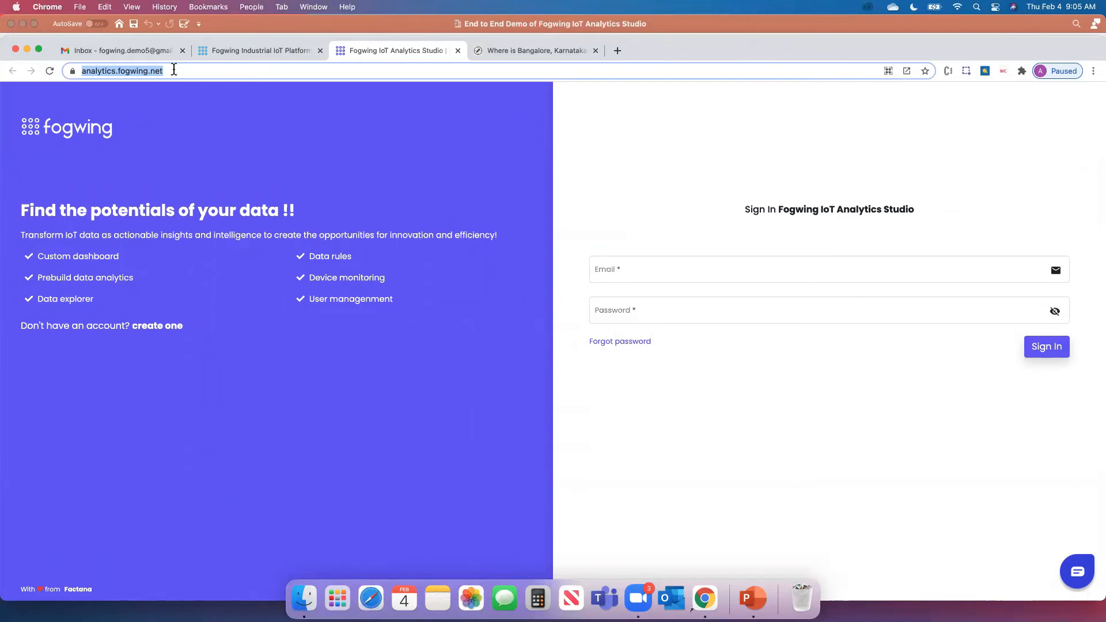
{"action": "left_click", "coordinate": [726, 442]}
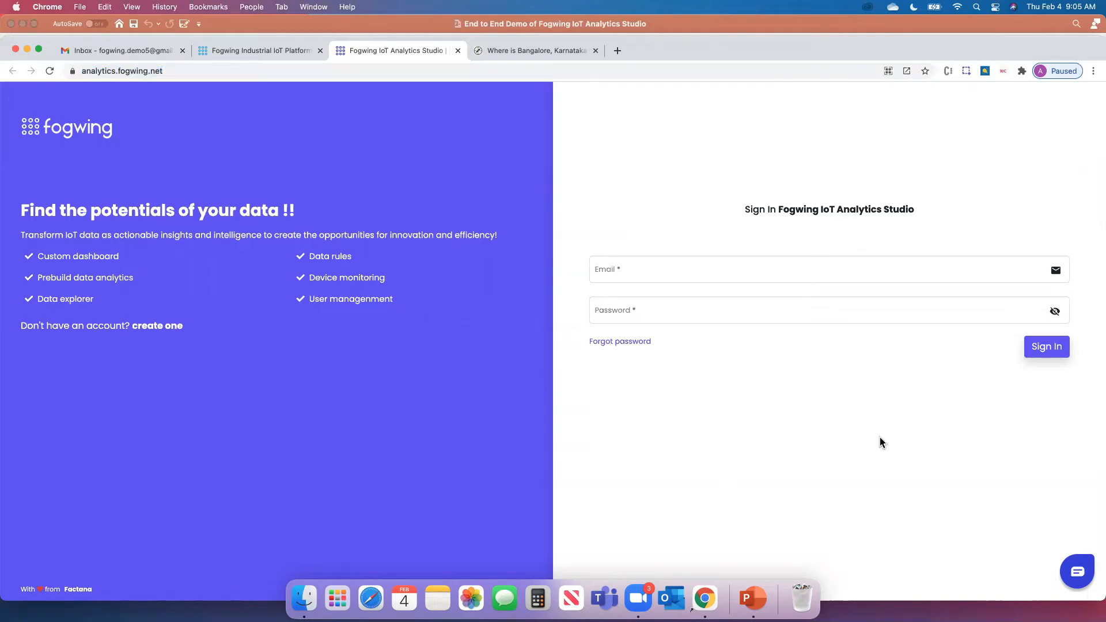
{"action": "left_click", "coordinate": [735, 266]}
{"action": "left_click", "coordinate": [611, 199]}
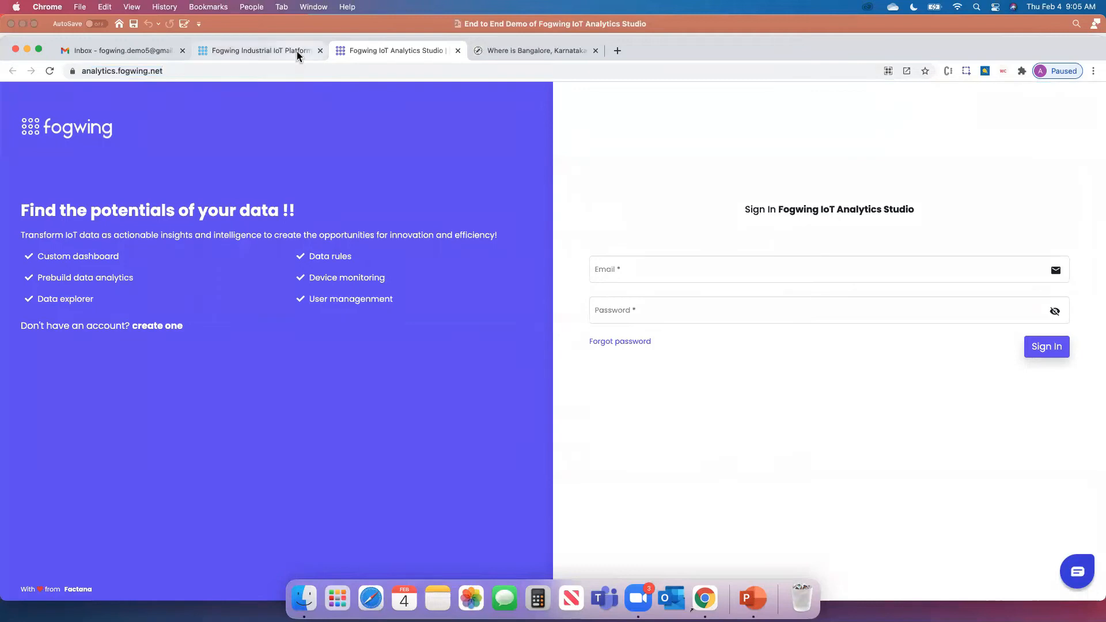
{"action": "left_click", "coordinate": [635, 268]}
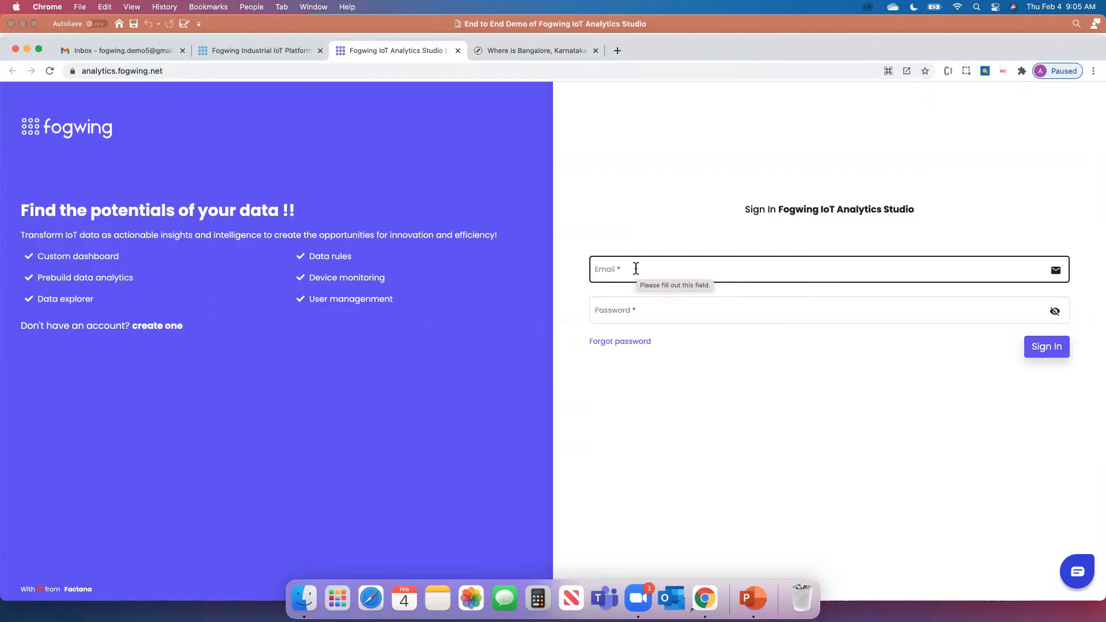
Sign in to Analytics Studio with the demo account's e-mail and password
{"action": "left_click", "coordinate": [636, 268]}
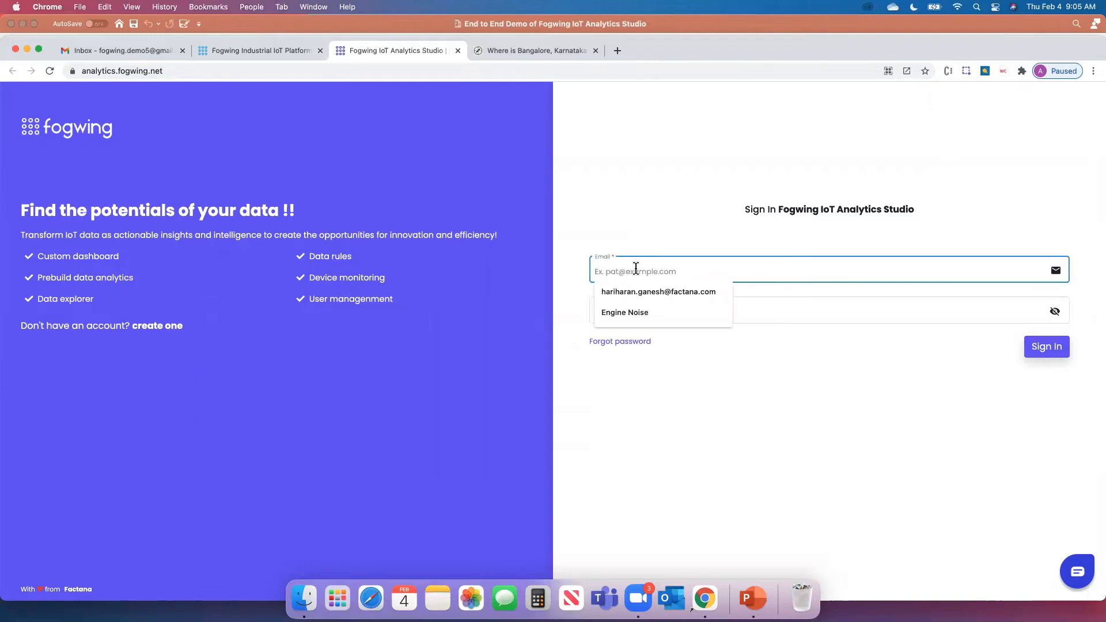
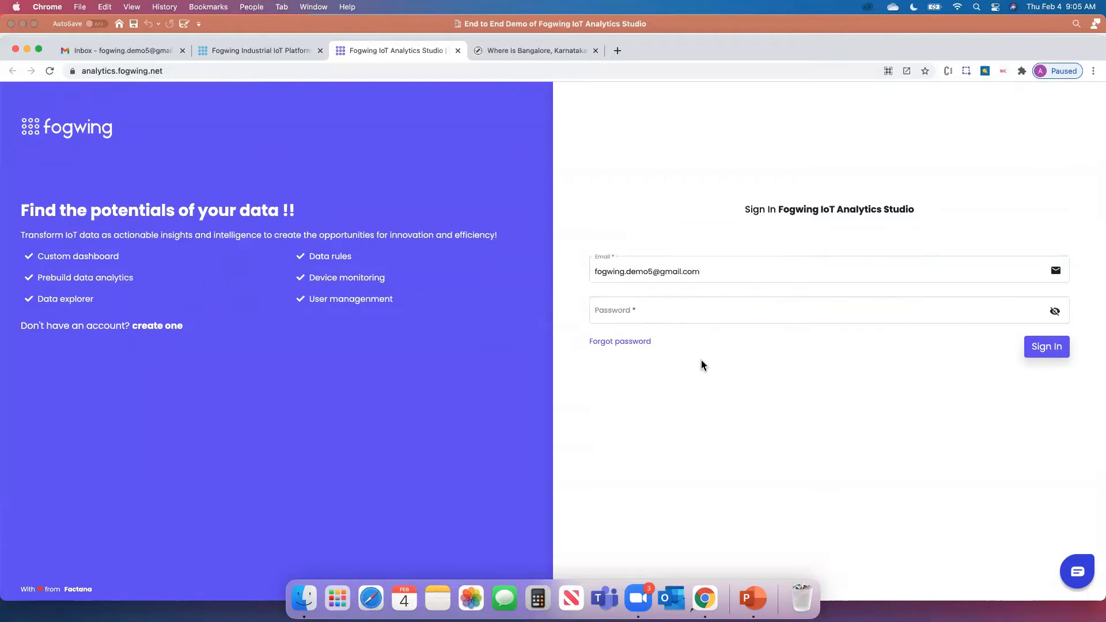
{"action": "left_click", "coordinate": [684, 313]}
{"action": "type", "text": "••••••••••"}
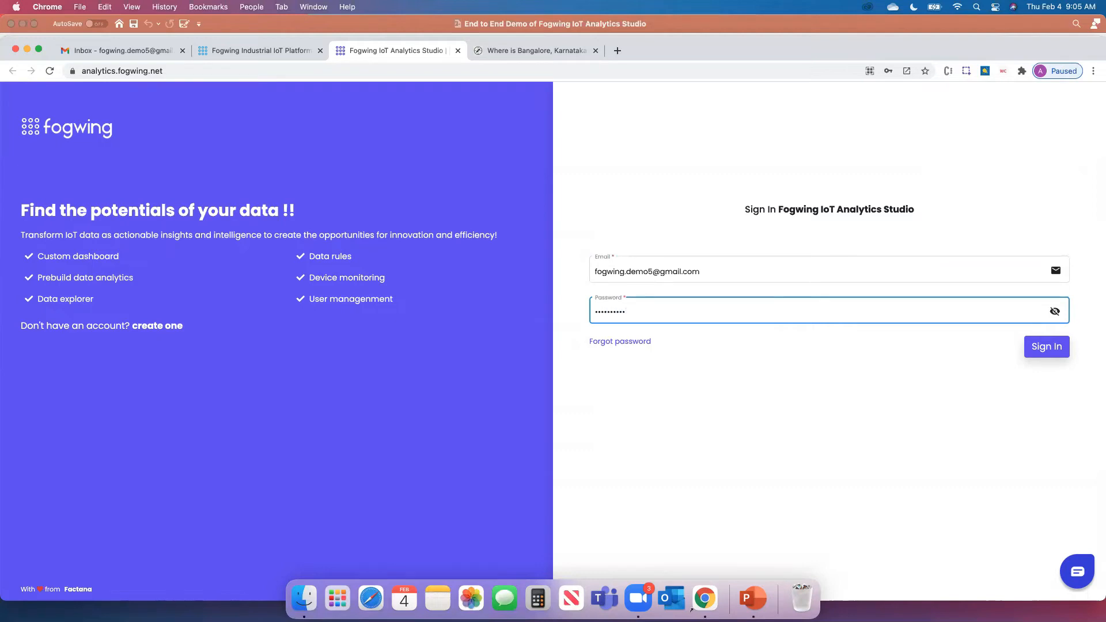
{"action": "key", "text": "Return"}
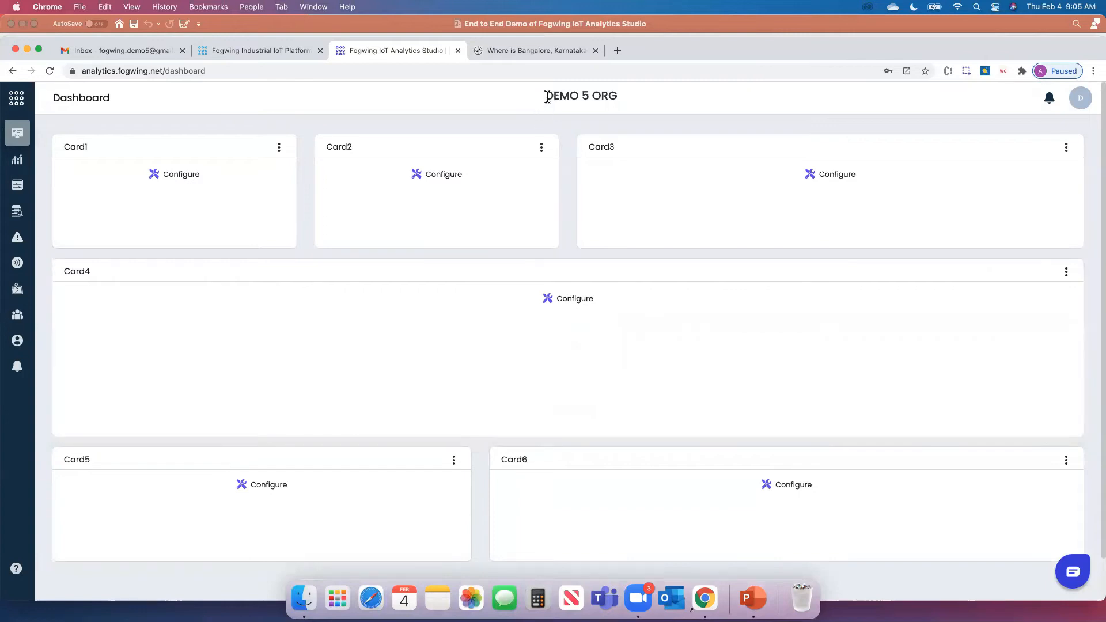
{"action": "left_click_drag", "start_coordinate": [547, 97], "coordinate": [633, 101]}
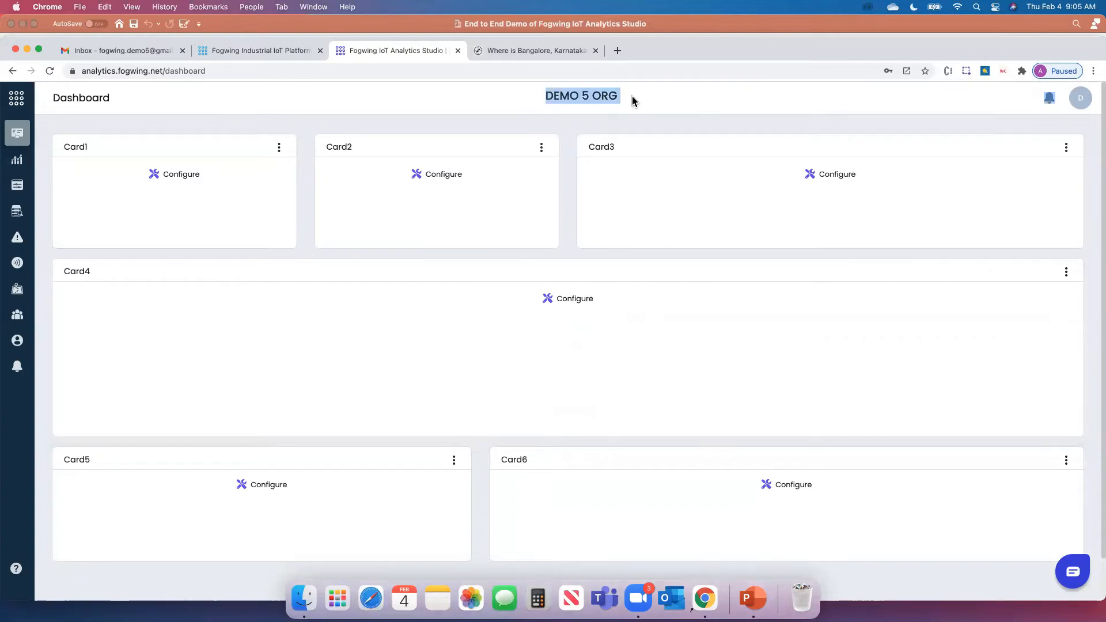
{"action": "left_click", "coordinate": [634, 101]}
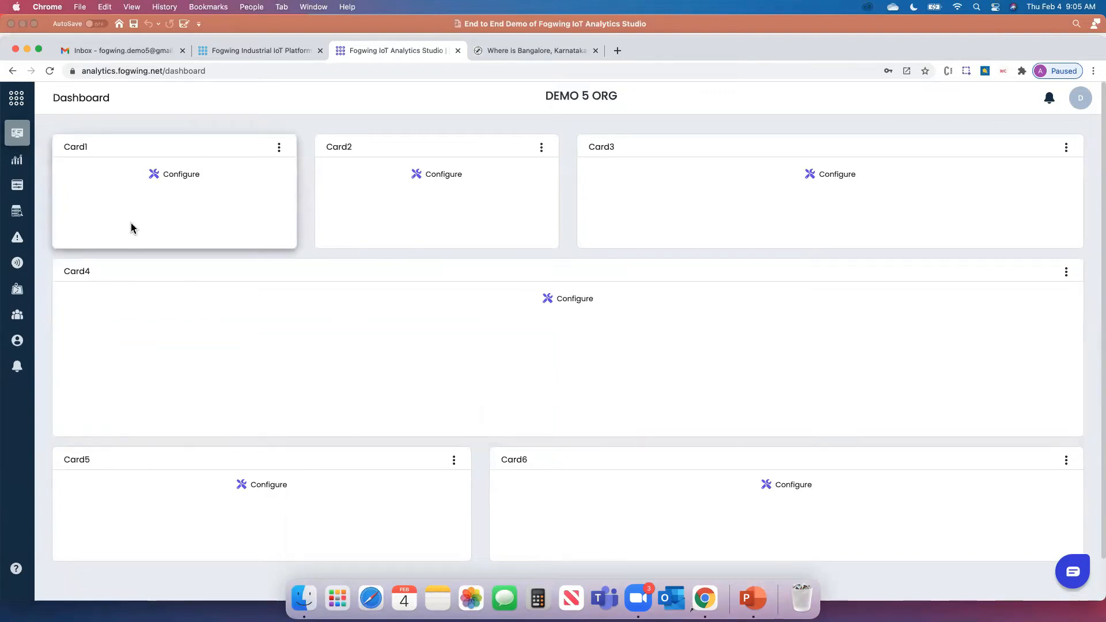
{"action": "left_click", "coordinate": [279, 148]}
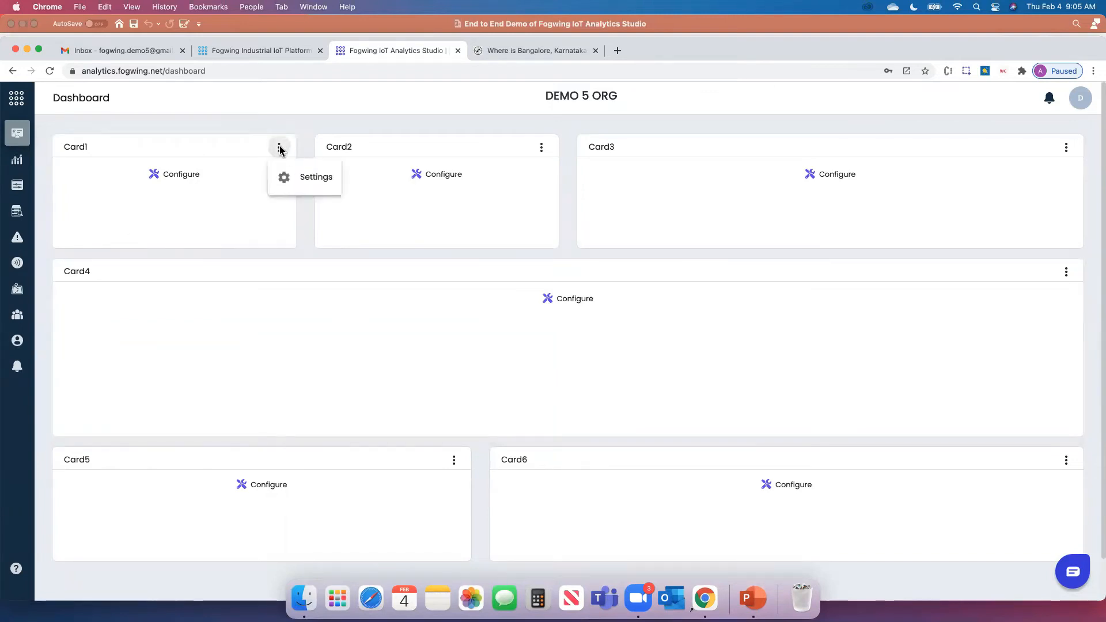
Switch on Connected Devices in Card1's settings and save it
{"action": "left_click", "coordinate": [319, 191]}
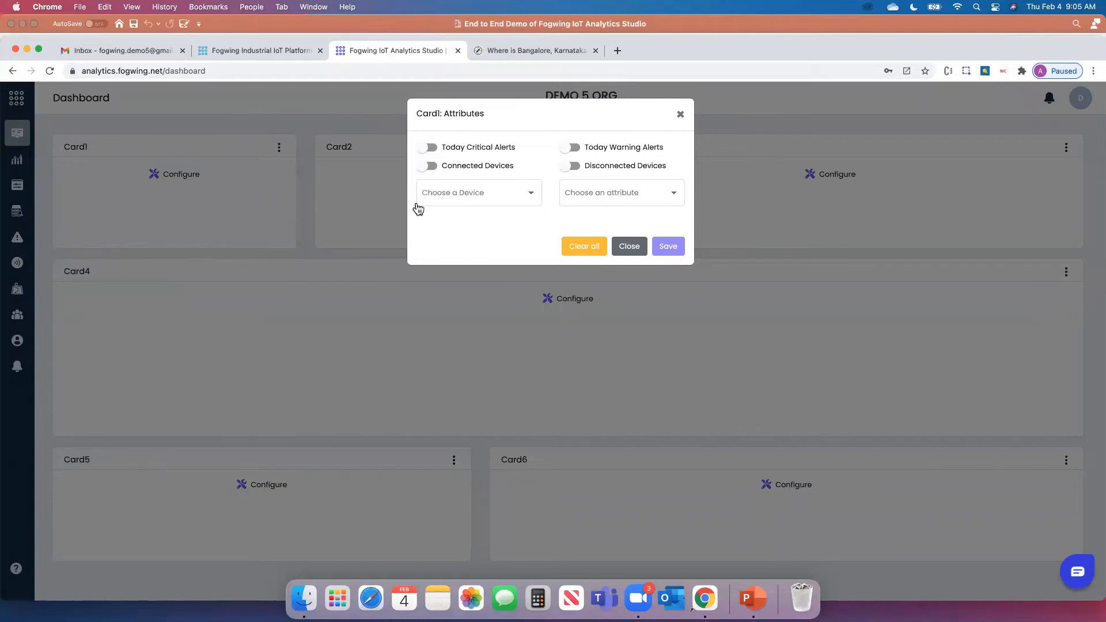
{"action": "left_click", "coordinate": [486, 172]}
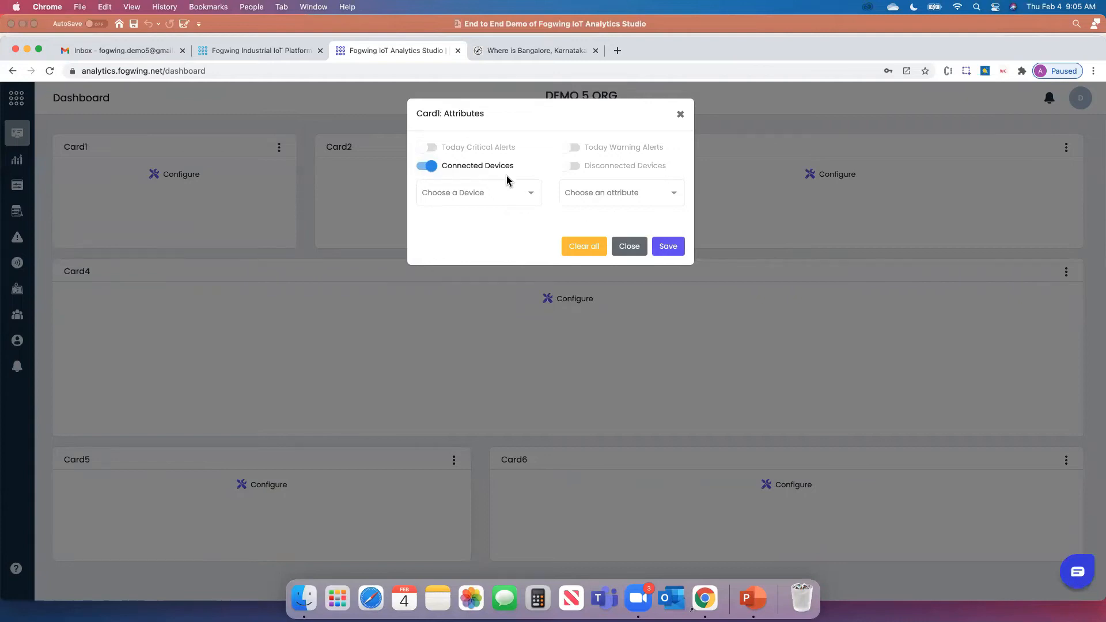
{"action": "left_click", "coordinate": [669, 248]}
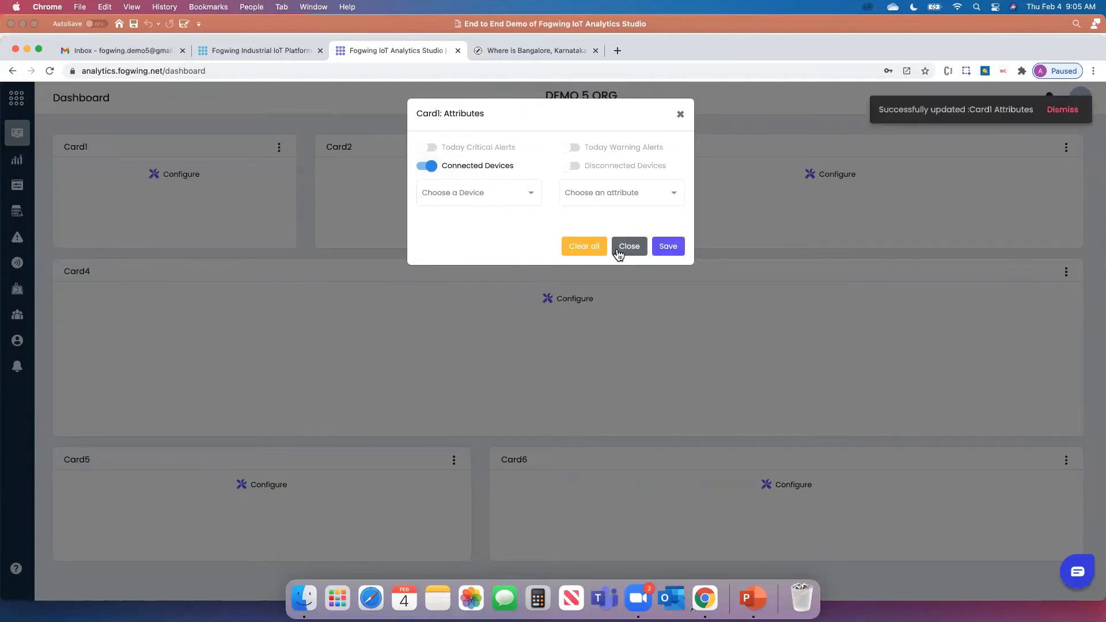
{"action": "left_click", "coordinate": [627, 249]}
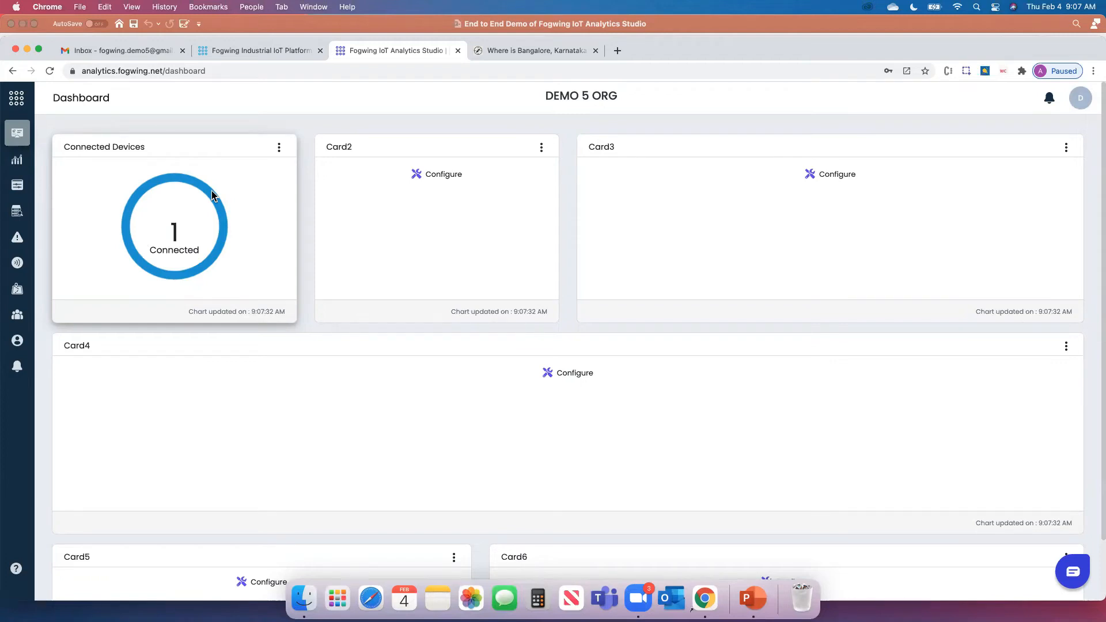
{"action": "left_click", "coordinate": [540, 148]}
Try Card2's alert and device toggles and browse Env Device1's attribute list
{"action": "left_click", "coordinate": [553, 179]}
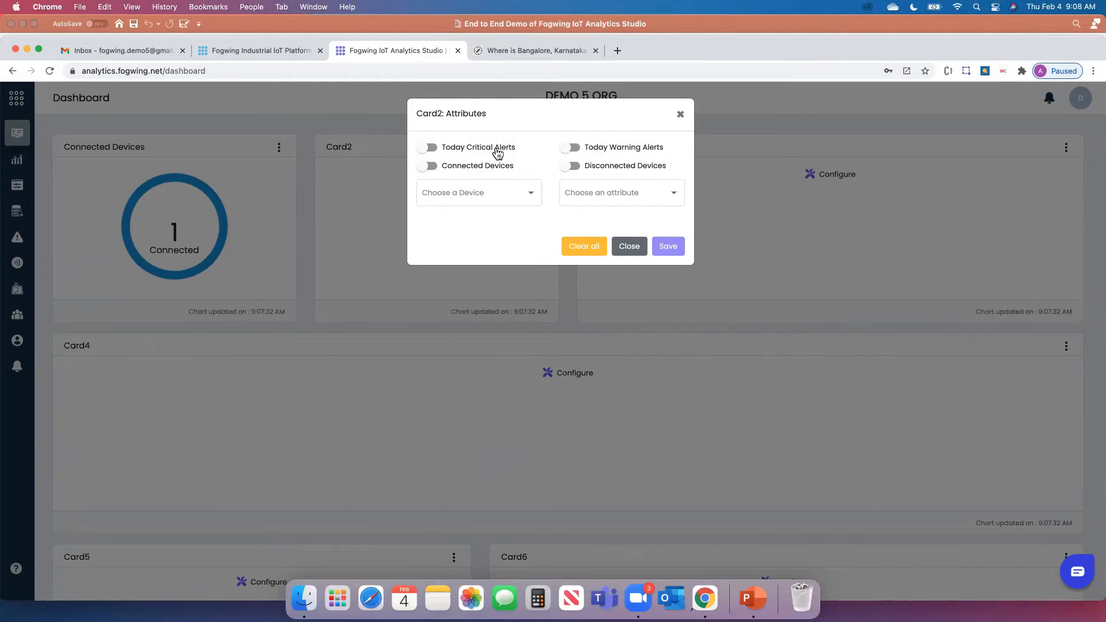
{"action": "left_click", "coordinate": [428, 148]}
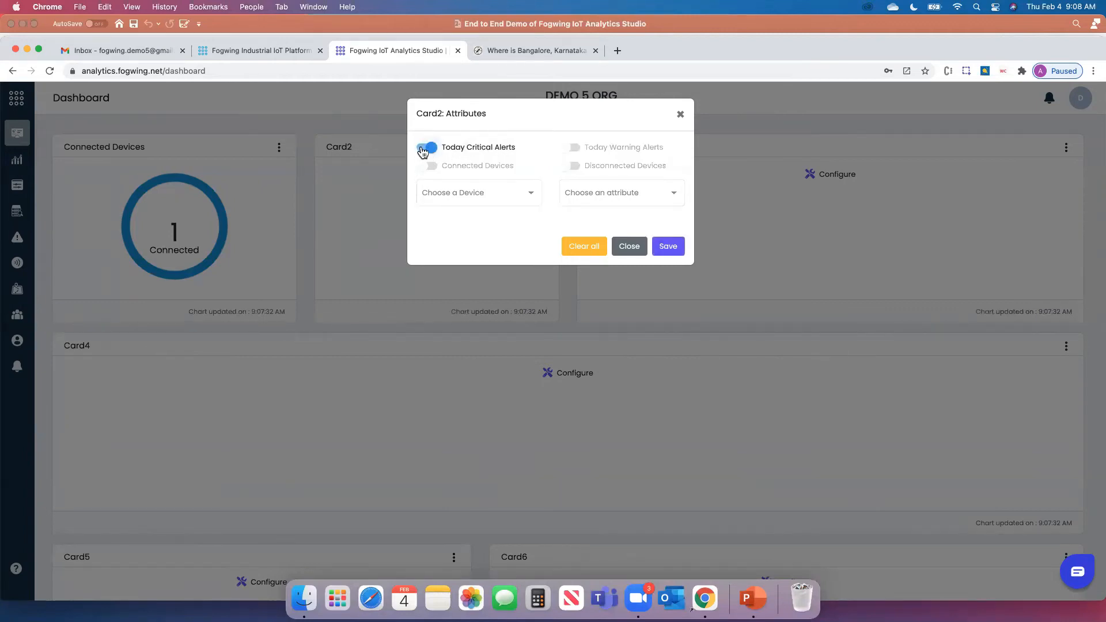
{"action": "left_click", "coordinate": [424, 149]}
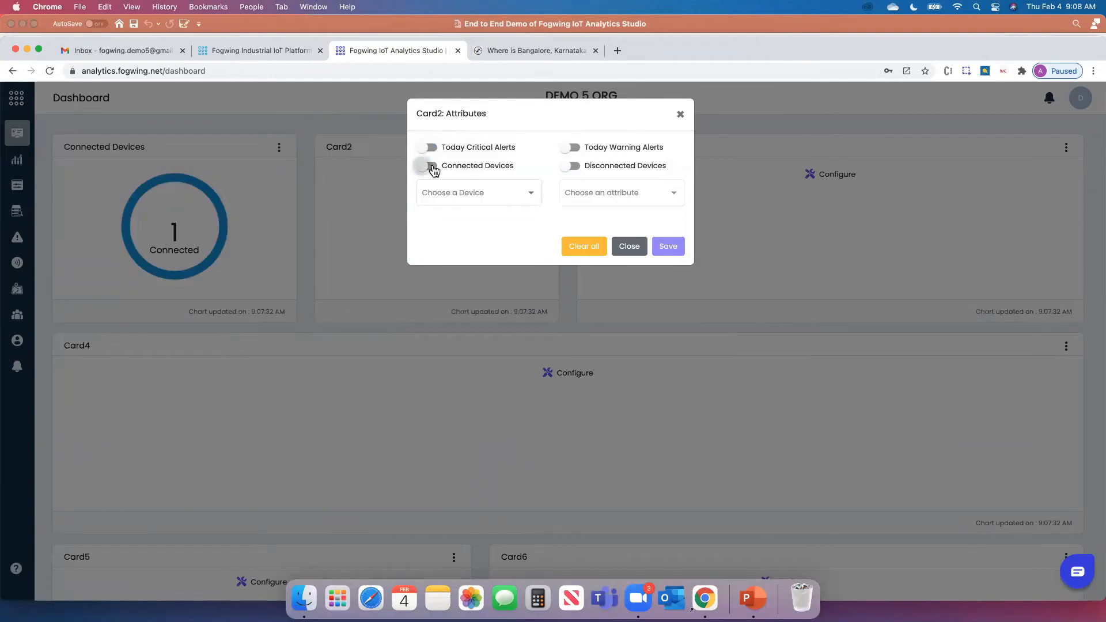
{"action": "left_click", "coordinate": [429, 166]}
{"action": "left_click", "coordinate": [432, 167]}
{"action": "left_click", "coordinate": [511, 203]}
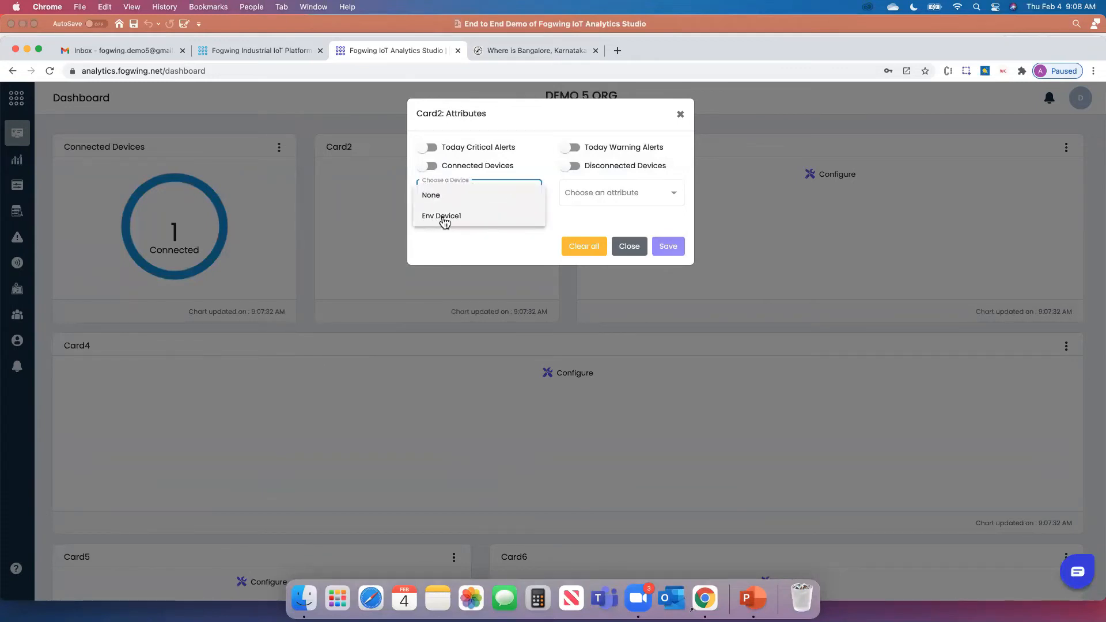
{"action": "left_click", "coordinate": [443, 219]}
{"action": "left_click", "coordinate": [588, 202]}
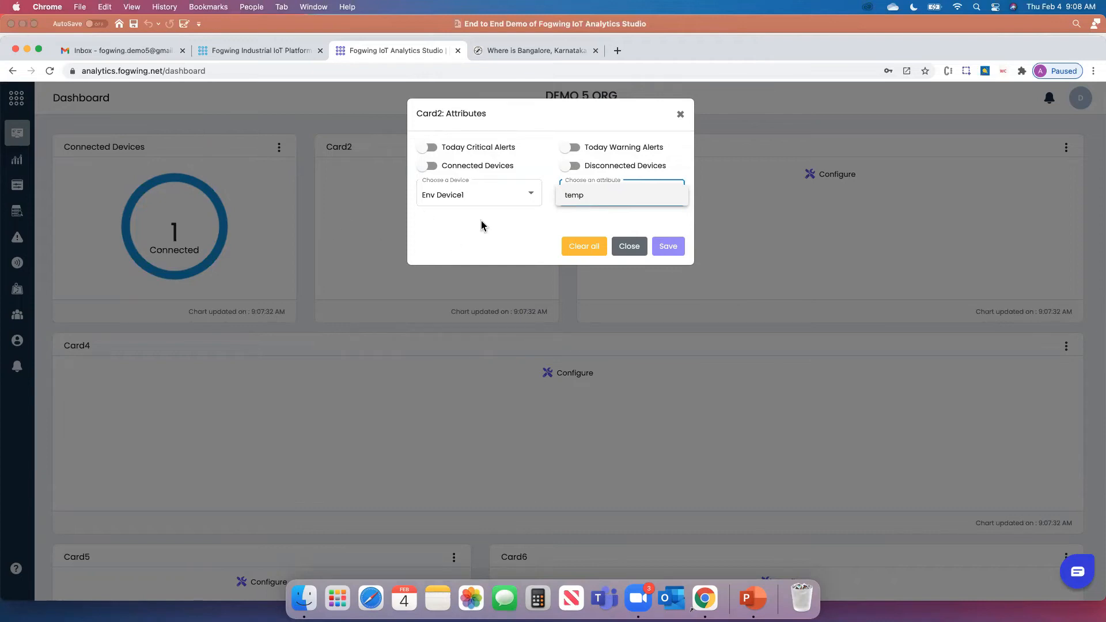
{"action": "left_click", "coordinate": [584, 245]}
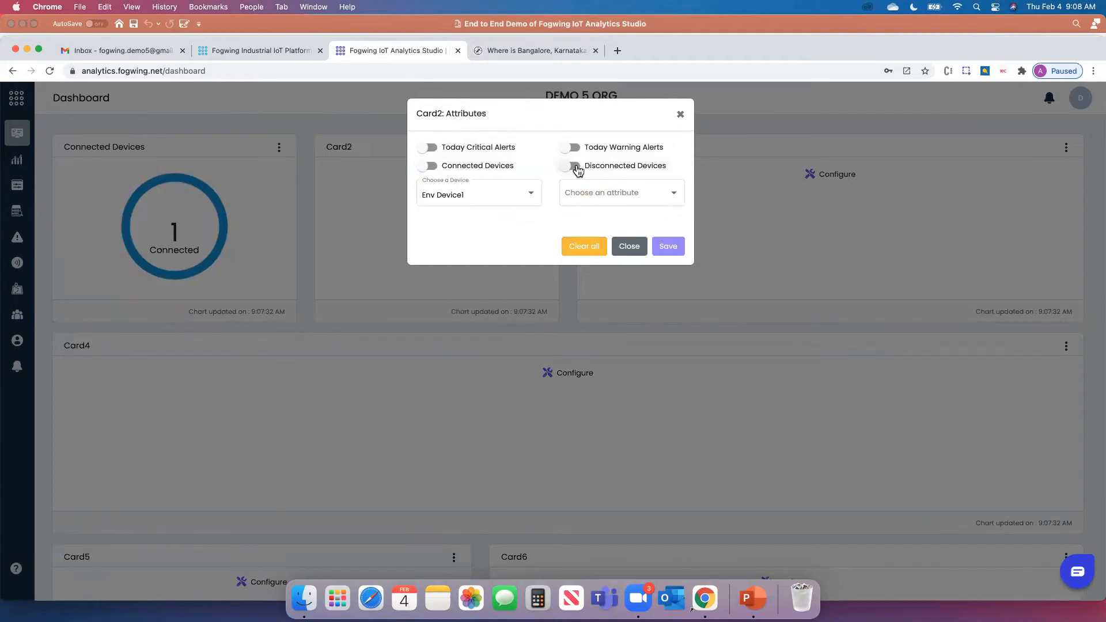
Enable Today Critical Alerts on Card2 and save it
{"action": "left_click", "coordinate": [427, 148]}
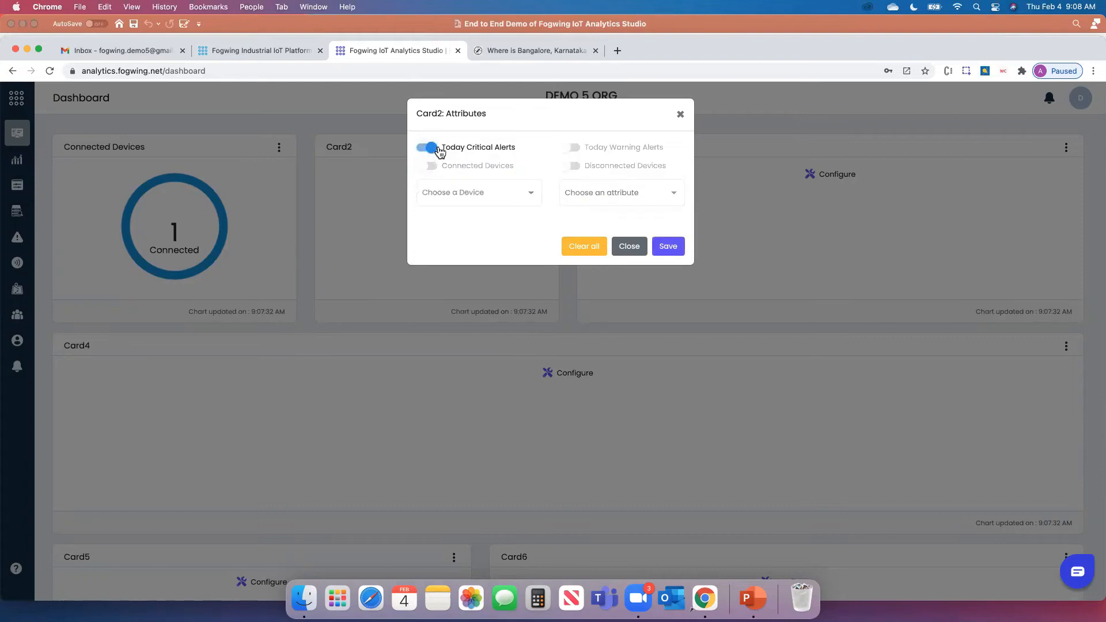
{"action": "left_click", "coordinate": [668, 247]}
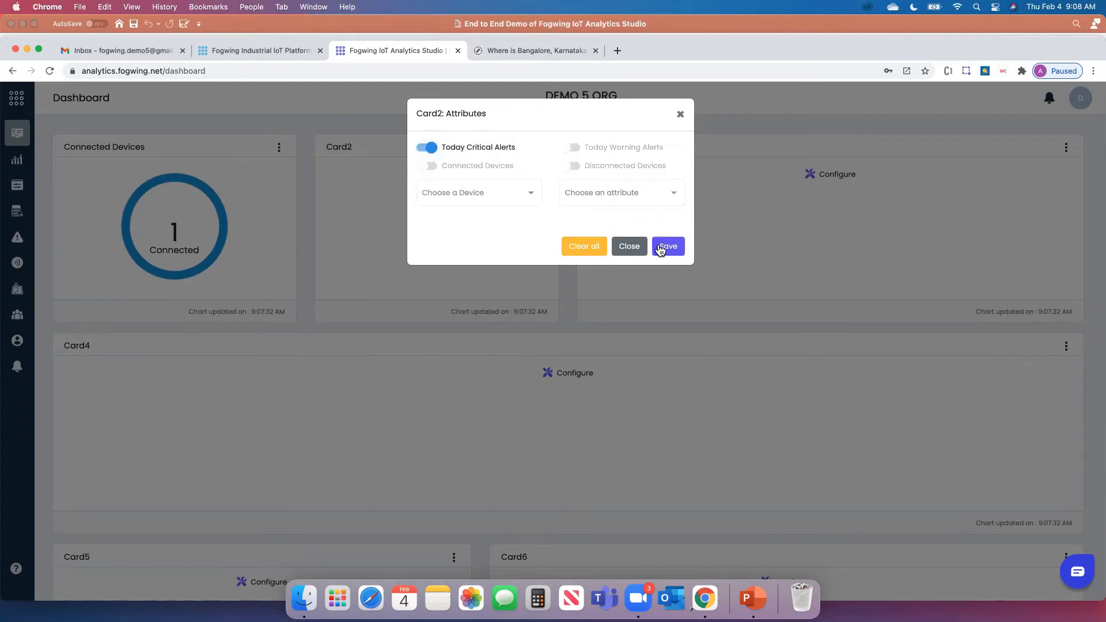
{"action": "left_click", "coordinate": [628, 248]}
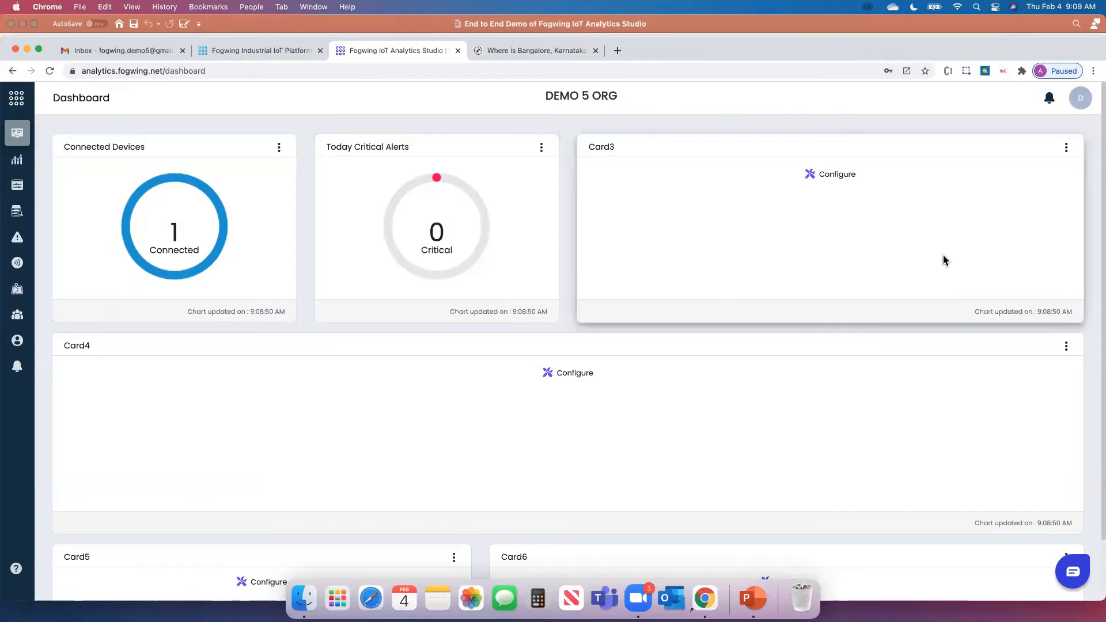
{"action": "left_click", "coordinate": [1066, 149]}
Turn on Last 7 days Alerts for Card3
{"action": "left_click", "coordinate": [1036, 181]}
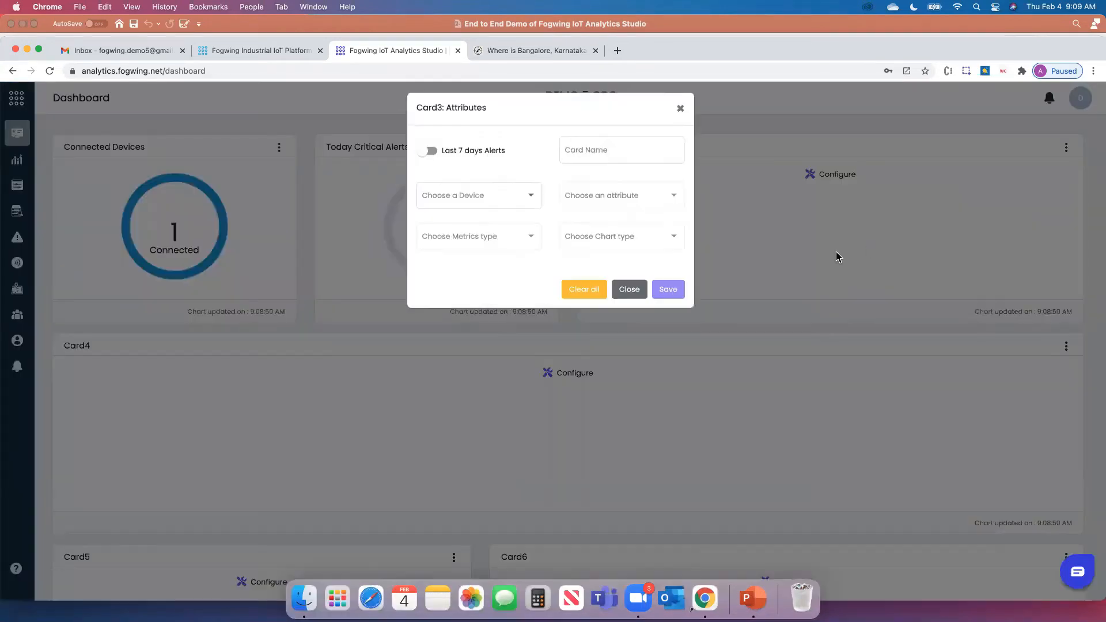
{"action": "left_click", "coordinate": [454, 164]}
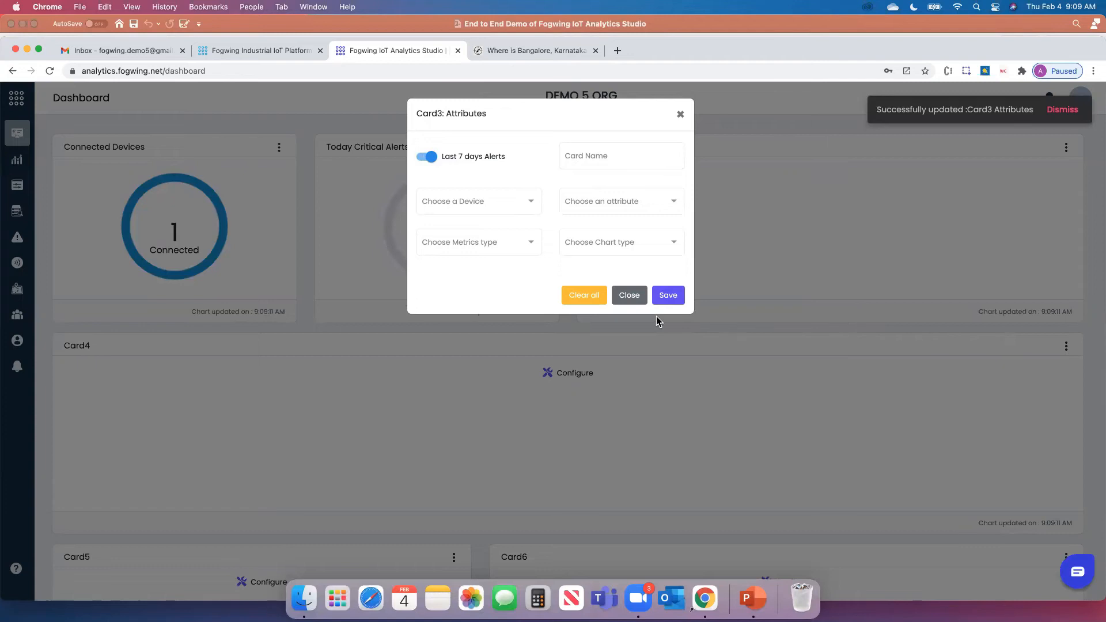
{"action": "left_click", "coordinate": [628, 297]}
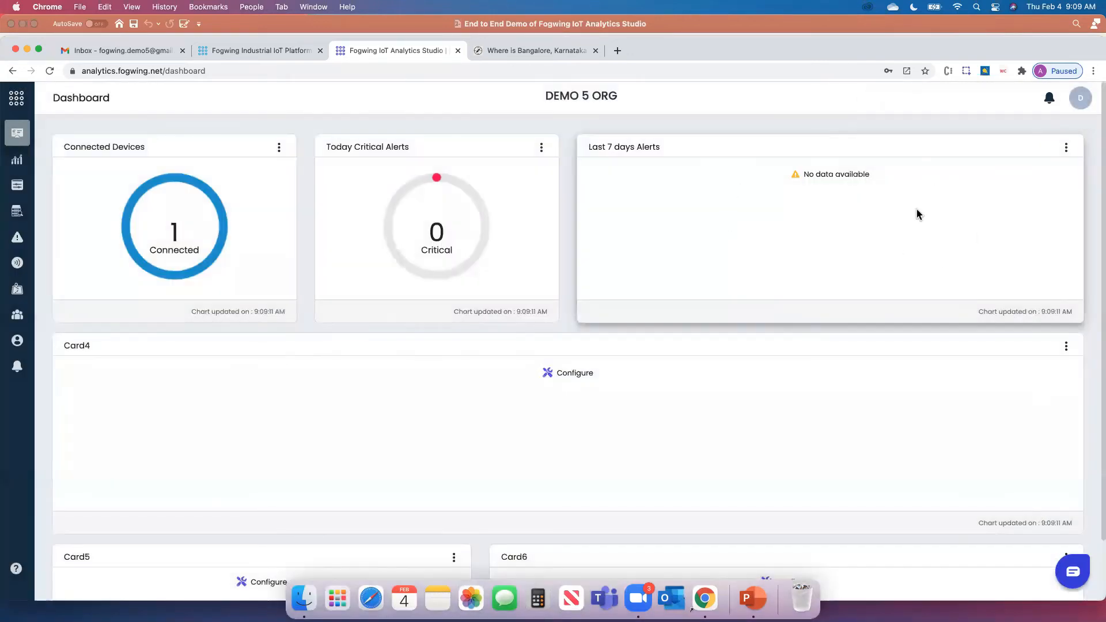
Switch Card3 from alerts to charting Env Device1's temp attribute and save
{"action": "left_click", "coordinate": [1067, 148]}
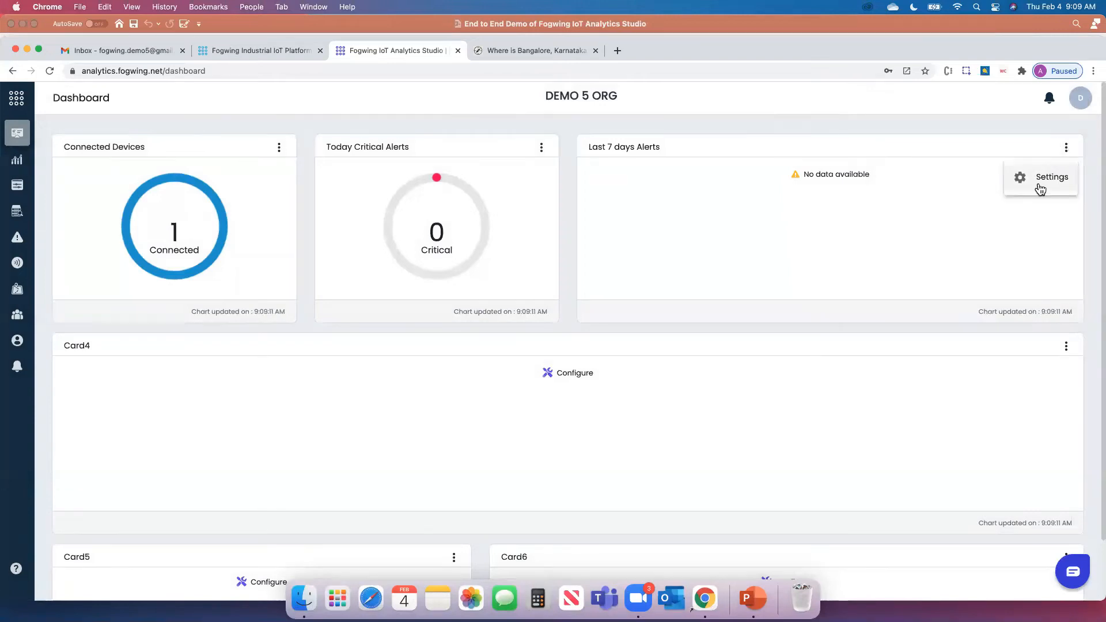
{"action": "left_click", "coordinate": [1037, 182]}
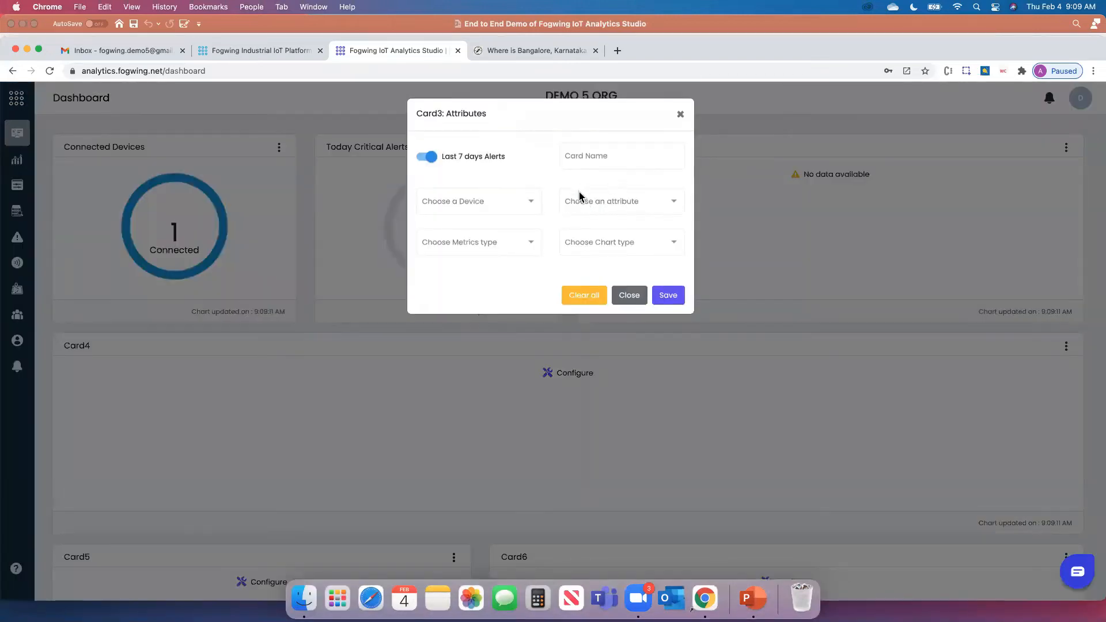
{"action": "left_click", "coordinate": [428, 156]}
{"action": "left_click", "coordinate": [490, 213]}
{"action": "left_click", "coordinate": [489, 205]}
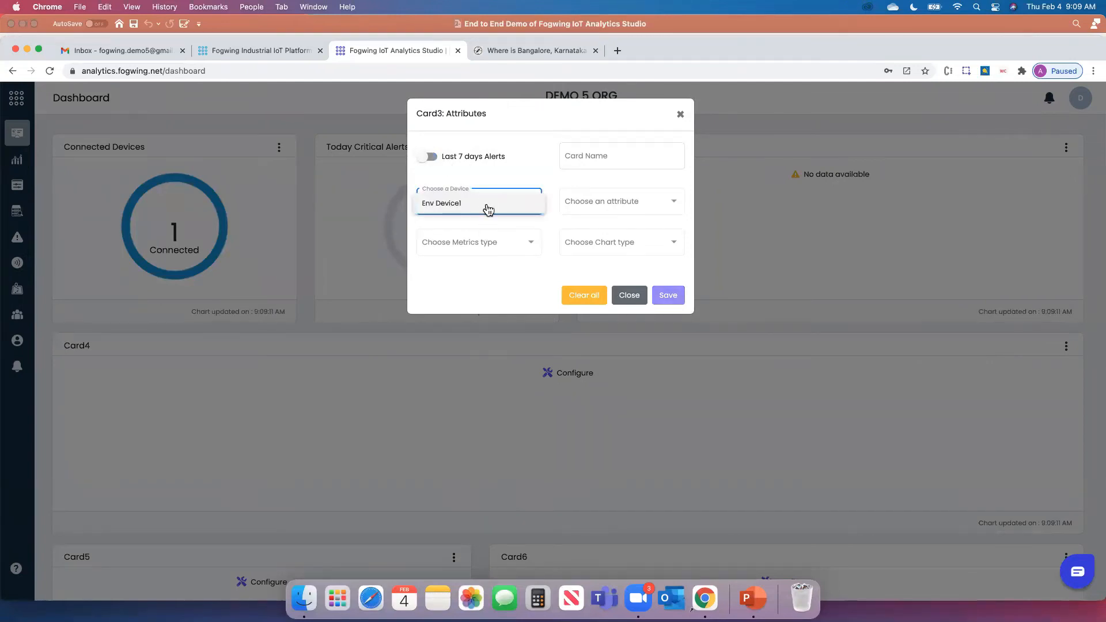
{"action": "left_click", "coordinate": [478, 207]}
{"action": "left_click", "coordinate": [578, 209]}
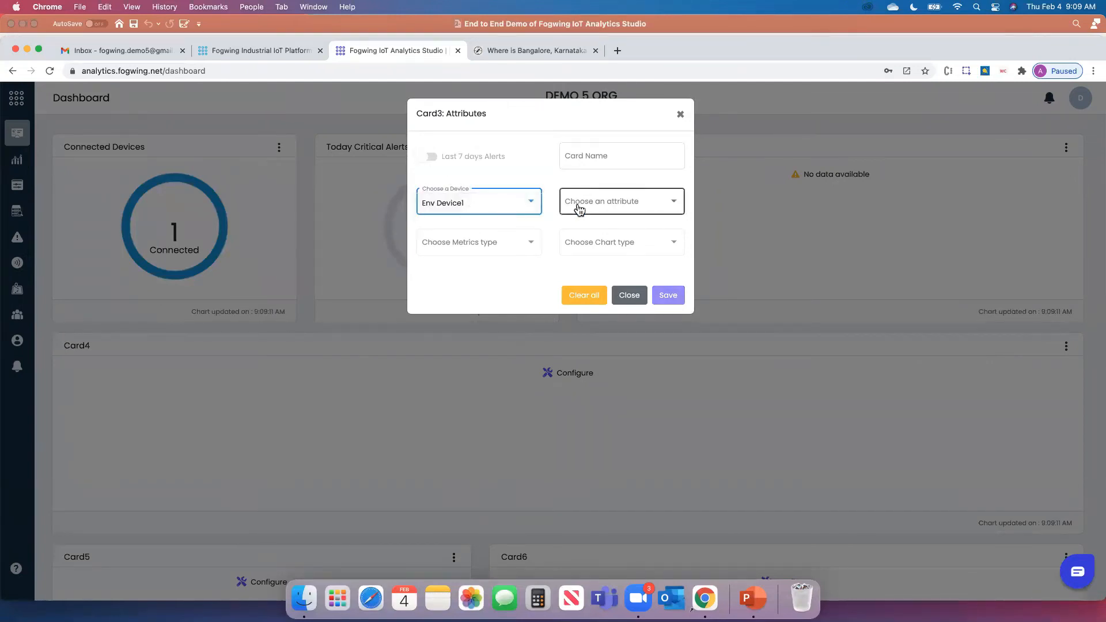
{"action": "left_click", "coordinate": [576, 206]}
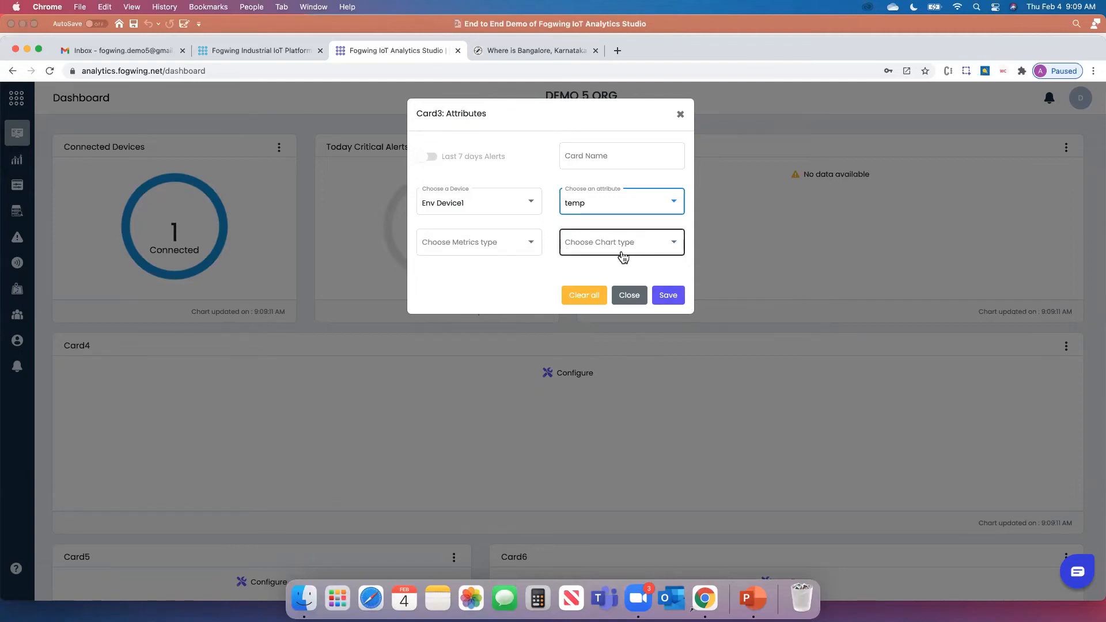
{"action": "left_click", "coordinate": [666, 296]}
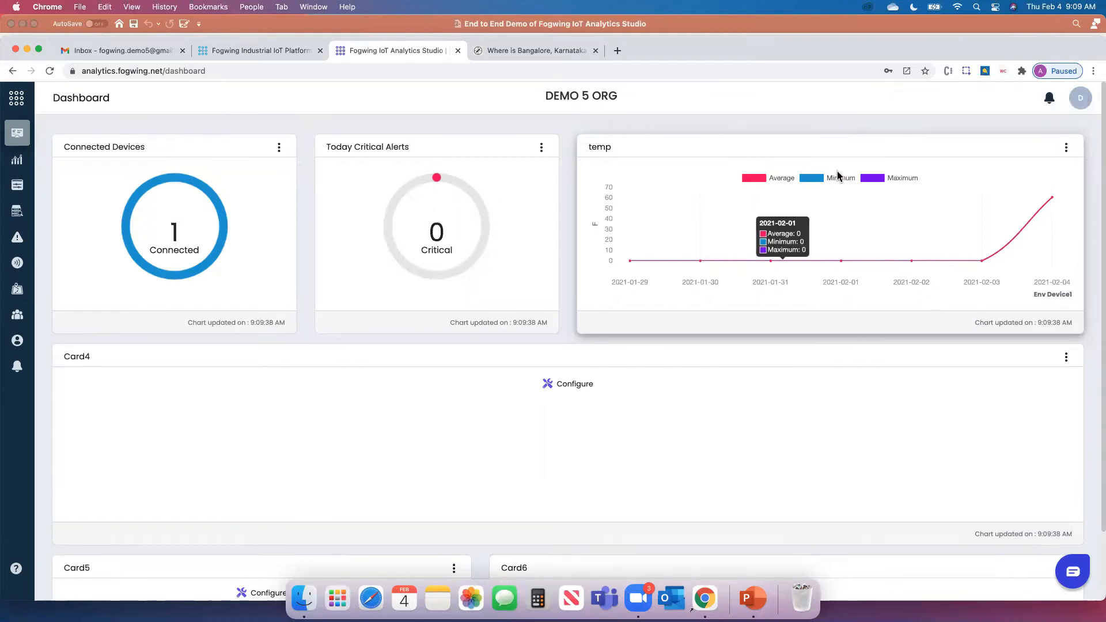
{"action": "left_click", "coordinate": [1066, 151]}
Set Card3's metrics to Average, Minimum, Maximum on a Line Chart and close settings
{"action": "left_click", "coordinate": [1051, 177]}
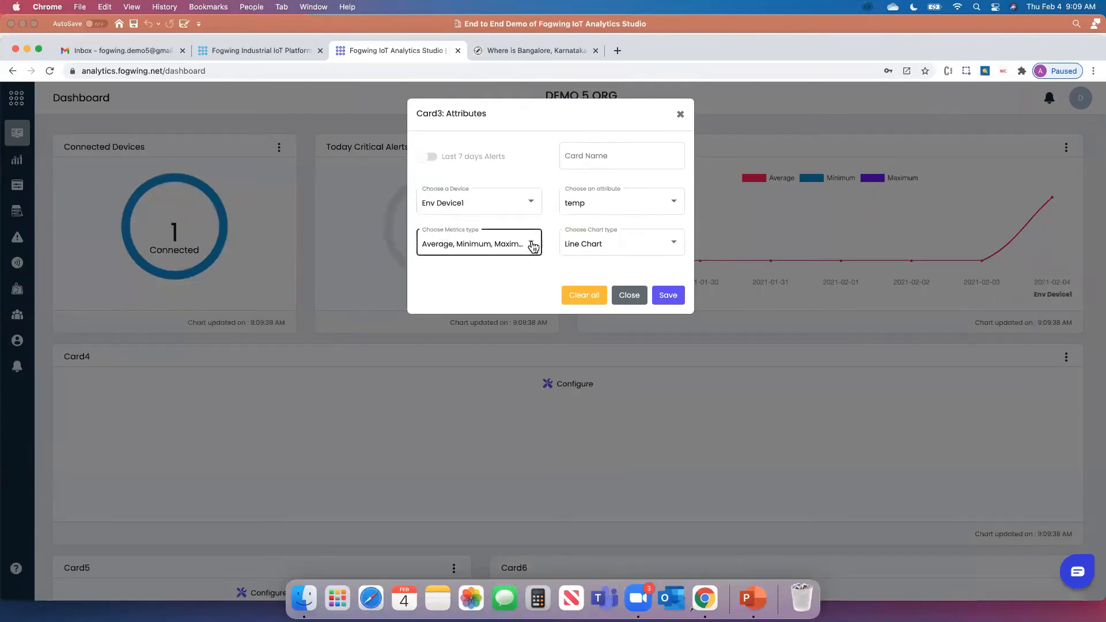
{"action": "left_click", "coordinate": [533, 247]}
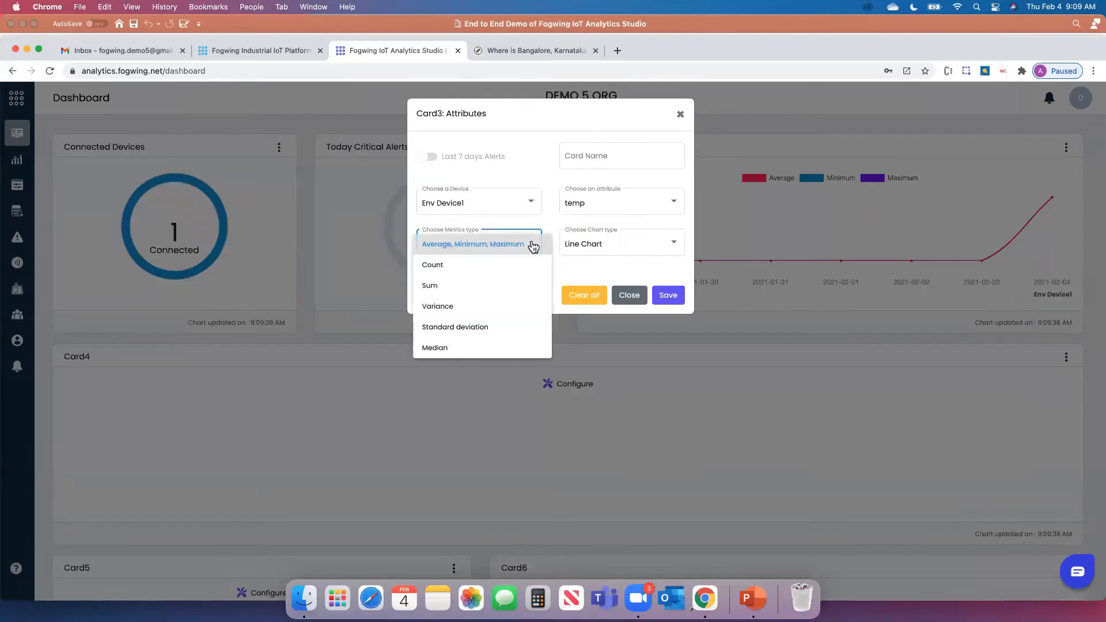
{"action": "left_click", "coordinate": [443, 290]}
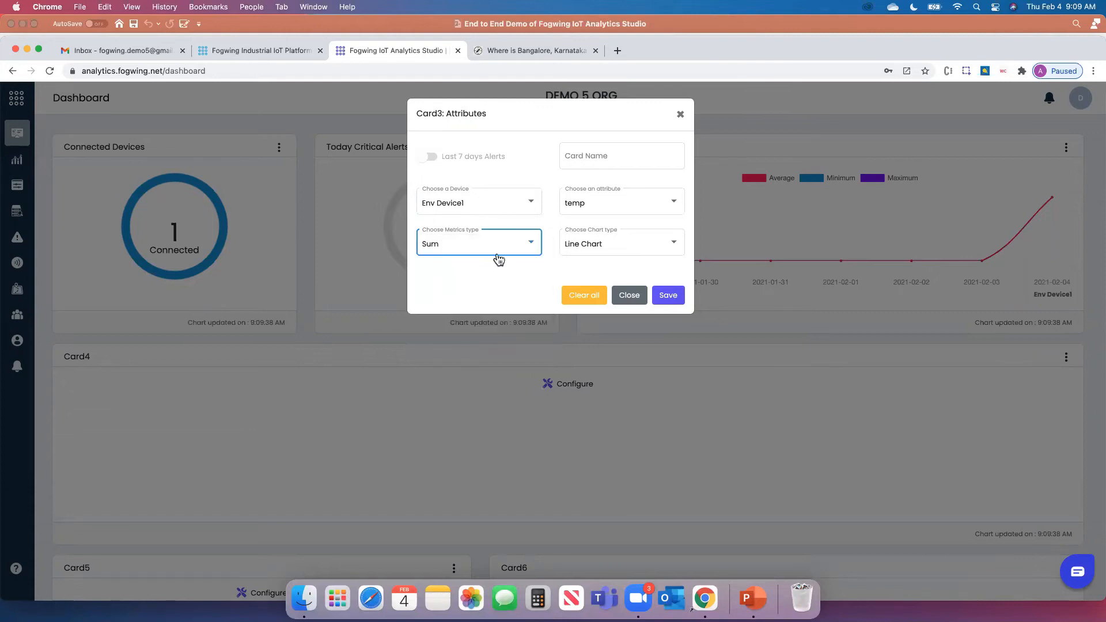
{"action": "left_click", "coordinate": [601, 251]}
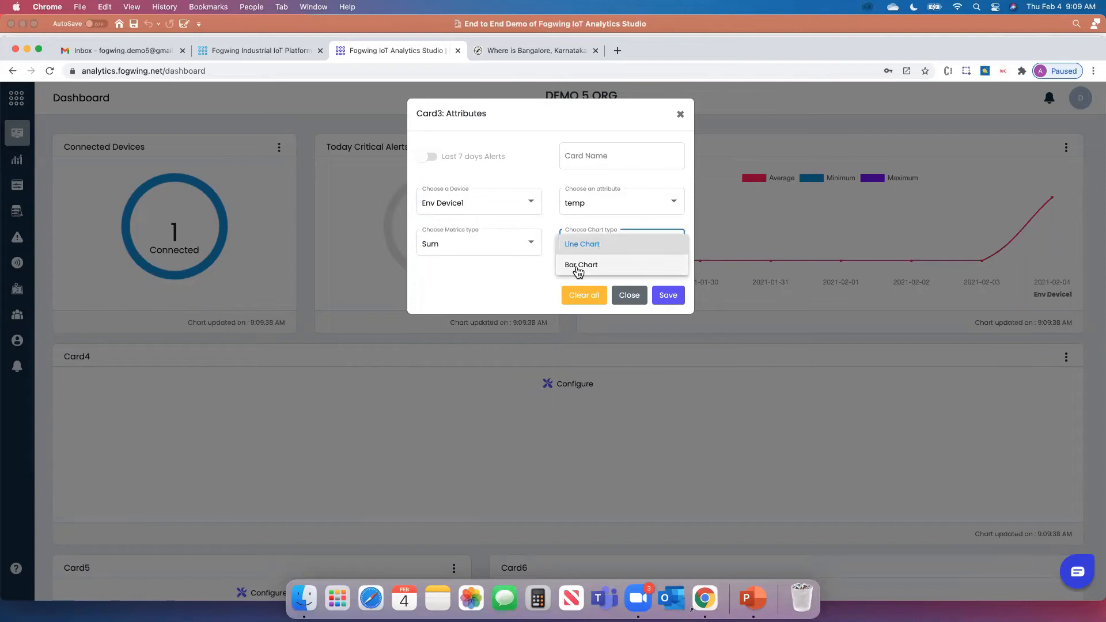
{"action": "left_click", "coordinate": [518, 282]}
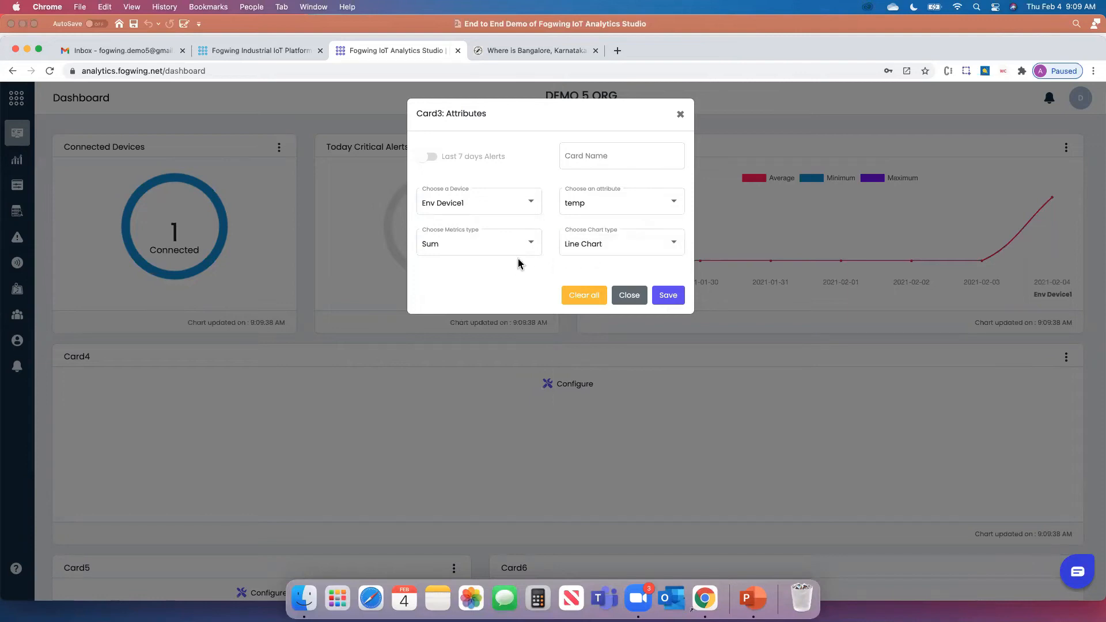
{"action": "left_click", "coordinate": [470, 242]}
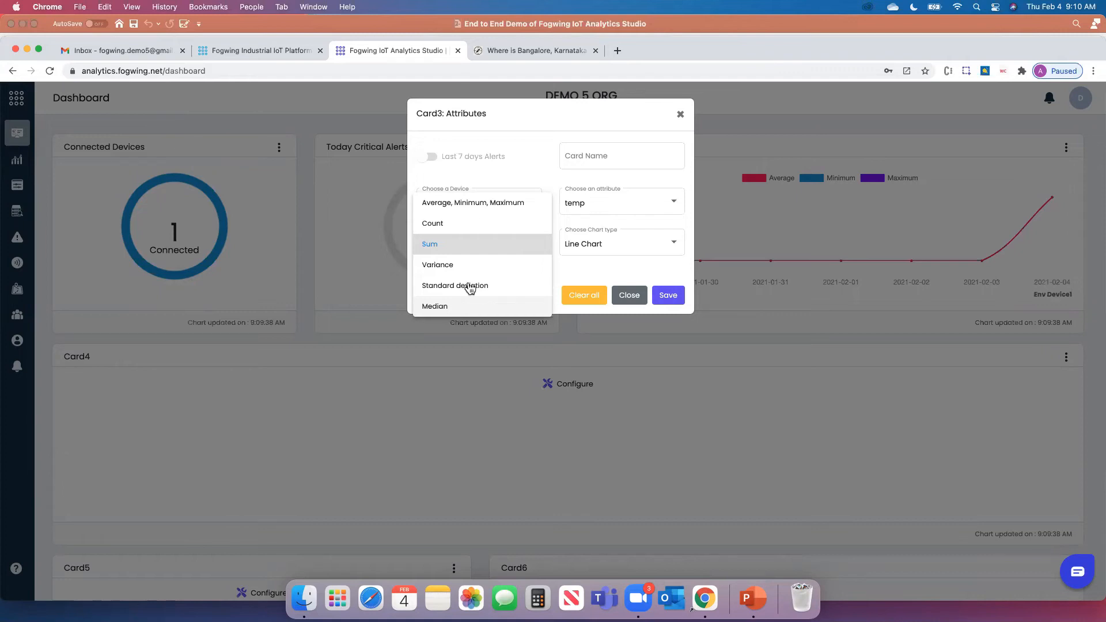
{"action": "left_click", "coordinate": [468, 203]}
{"action": "left_click", "coordinate": [630, 298]}
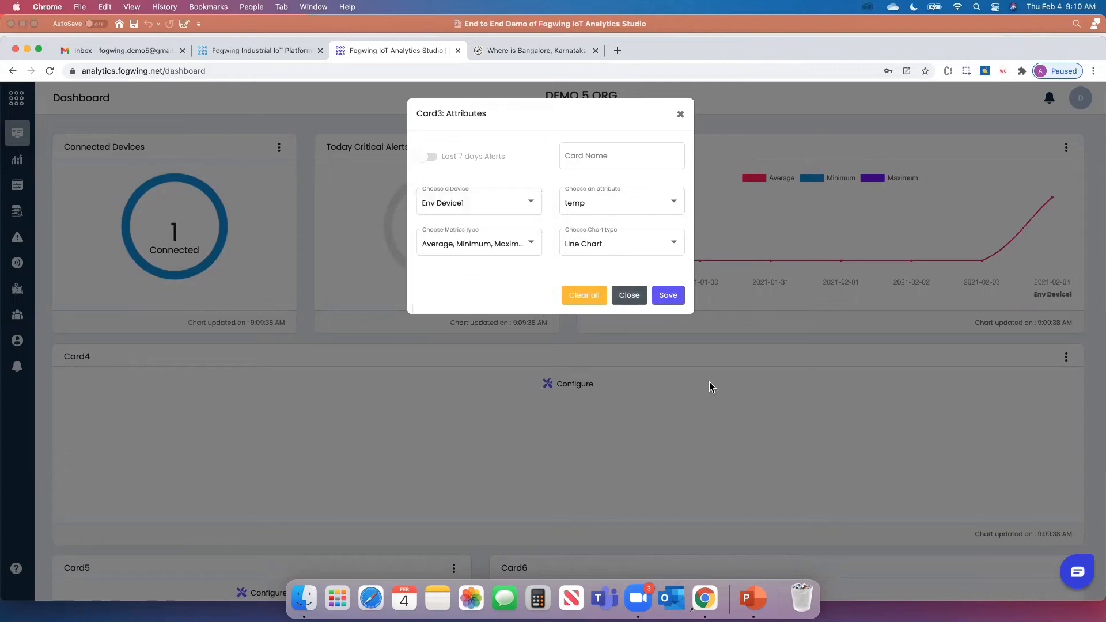
{"action": "scroll", "coordinate": [787, 500], "scroll_direction": "down", "scroll_amount": 3}
{"action": "scroll", "coordinate": [790, 495], "scroll_direction": "up", "scroll_amount": 3}
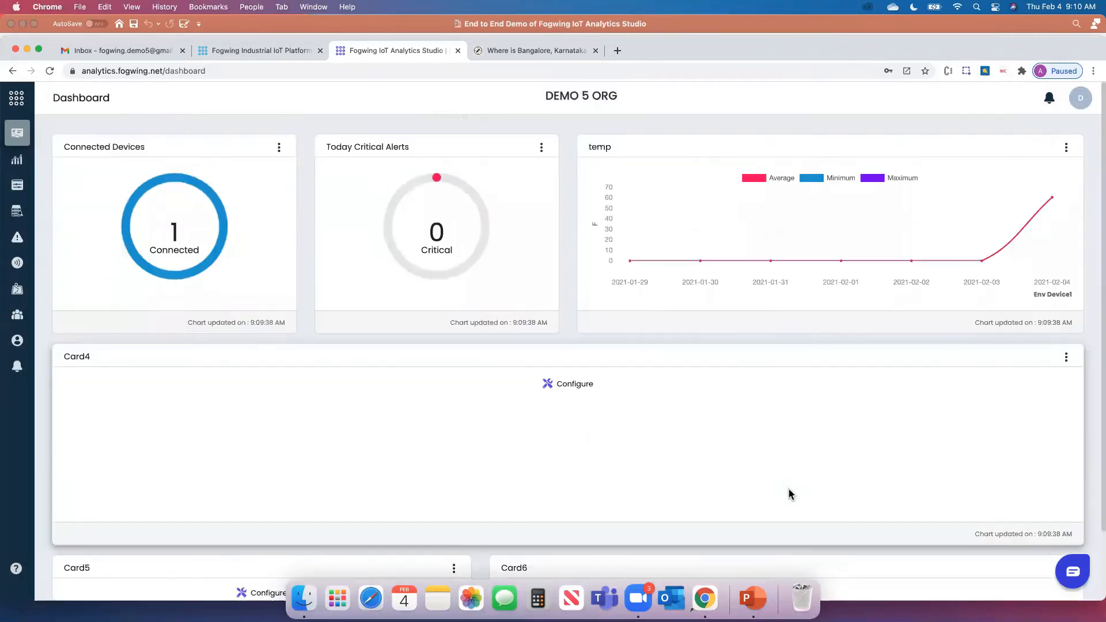
{"action": "scroll", "coordinate": [791, 494], "scroll_direction": "down", "scroll_amount": 3}
Point Card4's settings at Env Device1's temp attribute
{"action": "left_click", "coordinate": [1066, 280]}
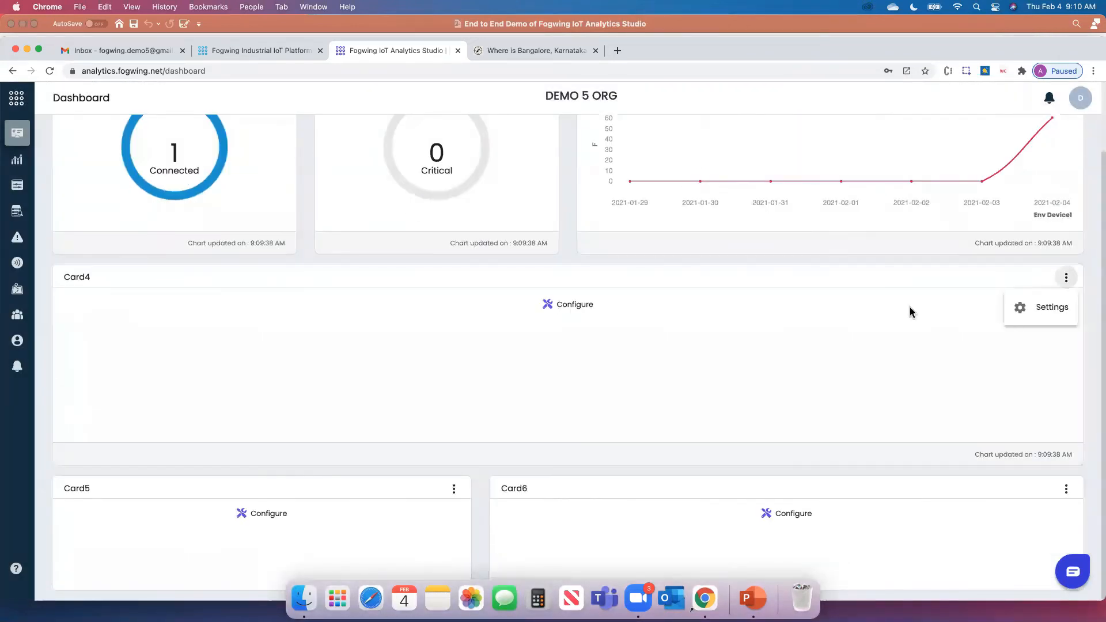
{"action": "left_click", "coordinate": [1040, 310]}
{"action": "left_click", "coordinate": [505, 206]}
{"action": "left_click", "coordinate": [505, 206]}
{"action": "left_click", "coordinate": [598, 206]}
{"action": "left_click", "coordinate": [586, 206]}
Set Card4 to plot the Median metric as a Line Chart and save it
{"action": "left_click", "coordinate": [494, 238]}
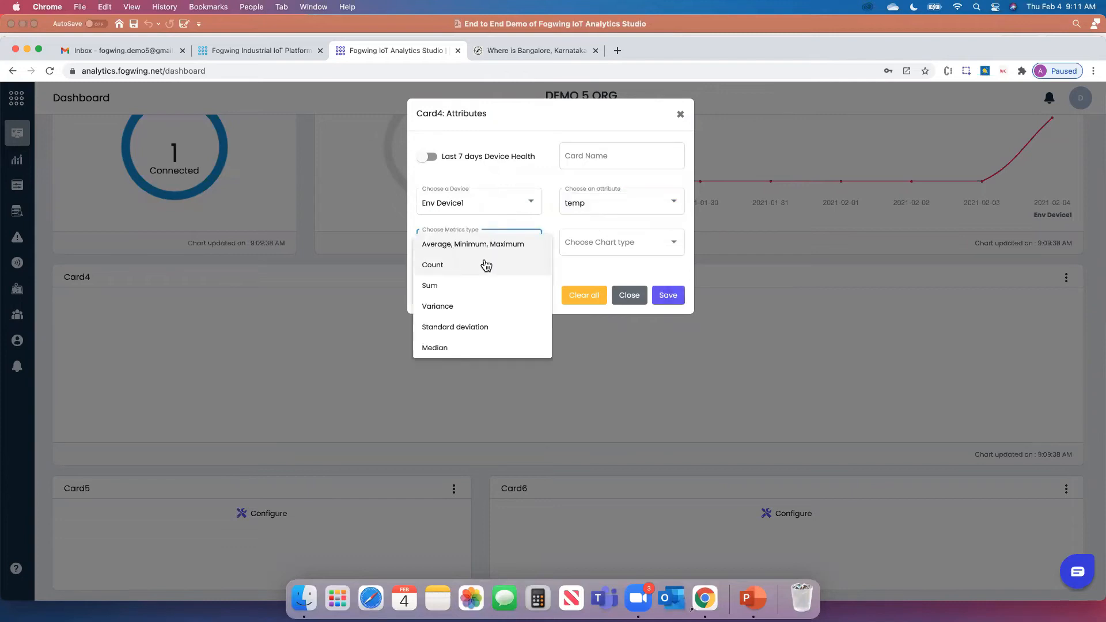
{"action": "left_click", "coordinate": [573, 269]}
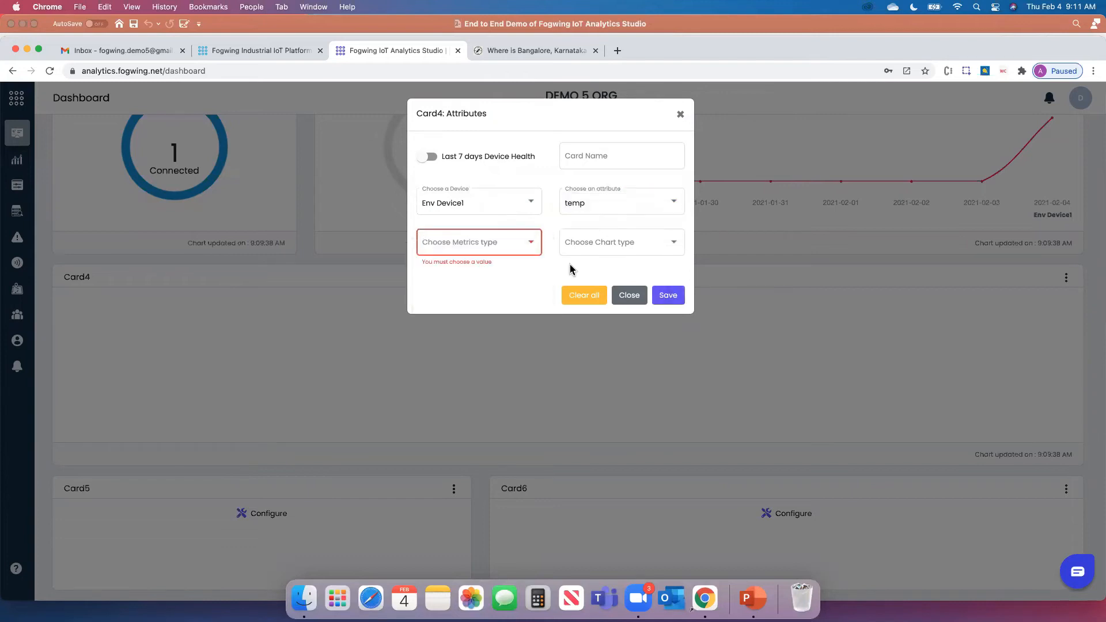
{"action": "left_click", "coordinate": [505, 252]}
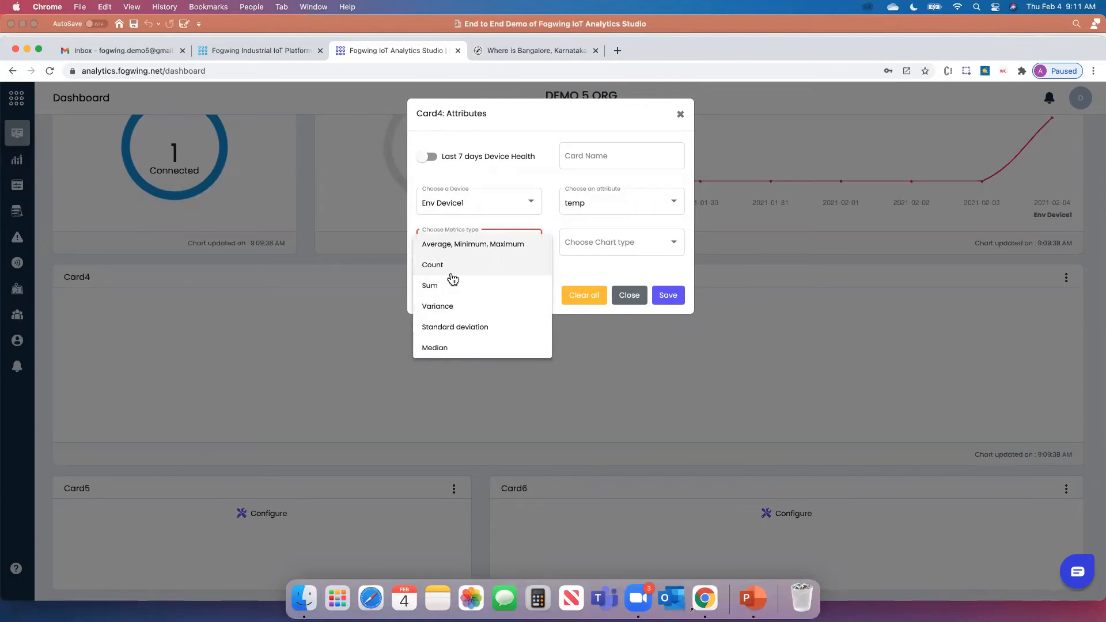
{"action": "left_click", "coordinate": [447, 348]}
{"action": "left_click", "coordinate": [632, 247]}
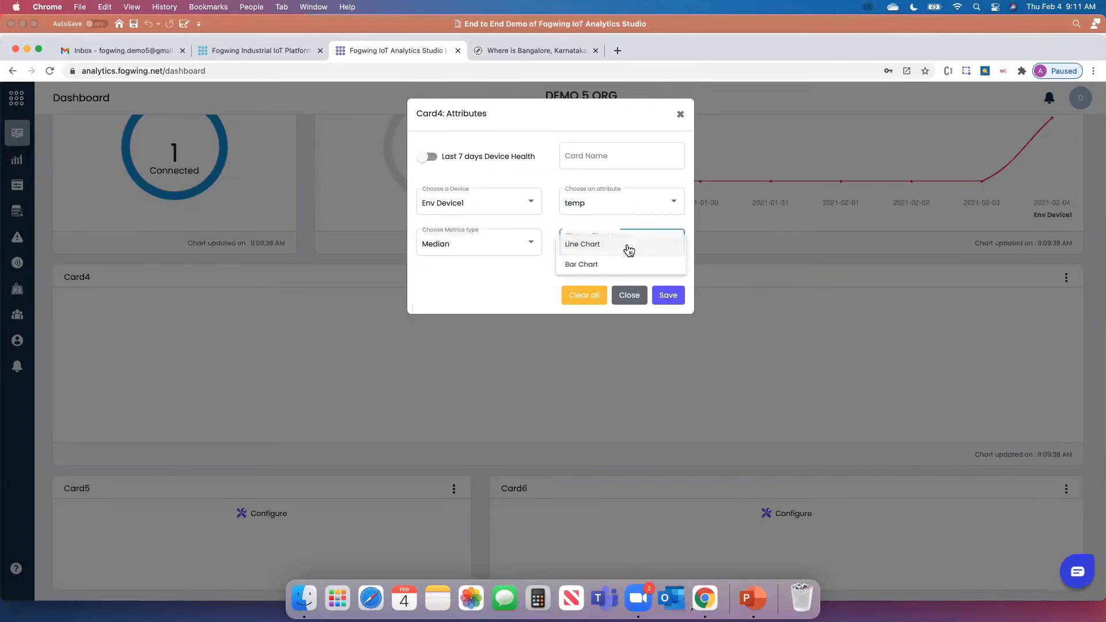
{"action": "left_click", "coordinate": [592, 250]}
{"action": "left_click", "coordinate": [666, 297]}
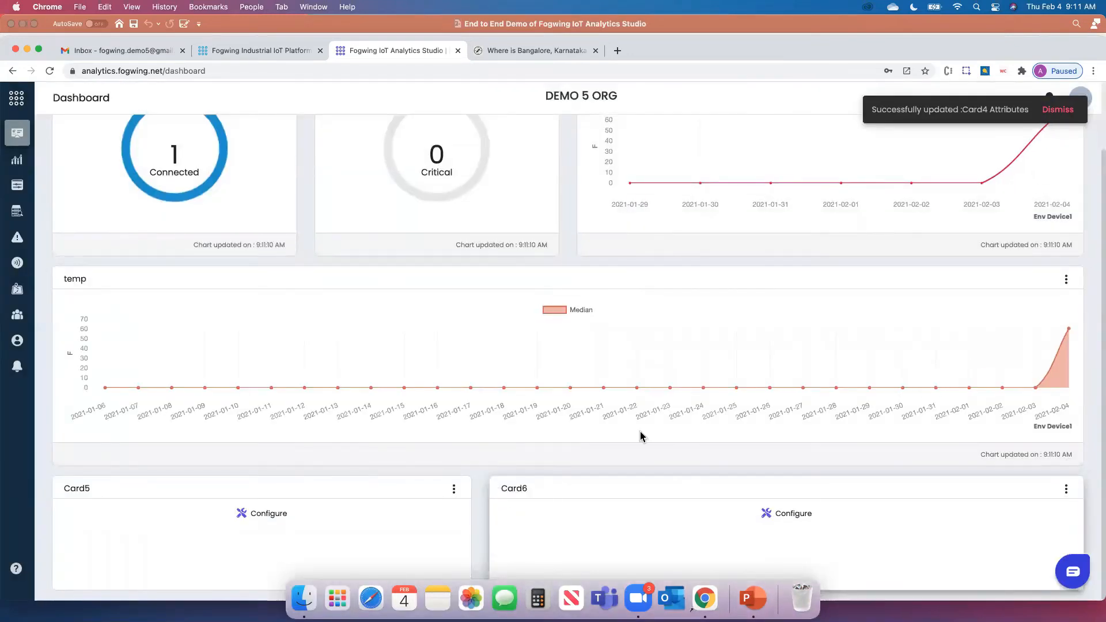
{"action": "scroll", "coordinate": [1094, 426], "scroll_direction": "down", "scroll_amount": 2}
Enable Devices Map View in Card6's settings and save
{"action": "left_click", "coordinate": [1066, 488]}
{"action": "left_click", "coordinate": [1035, 523]}
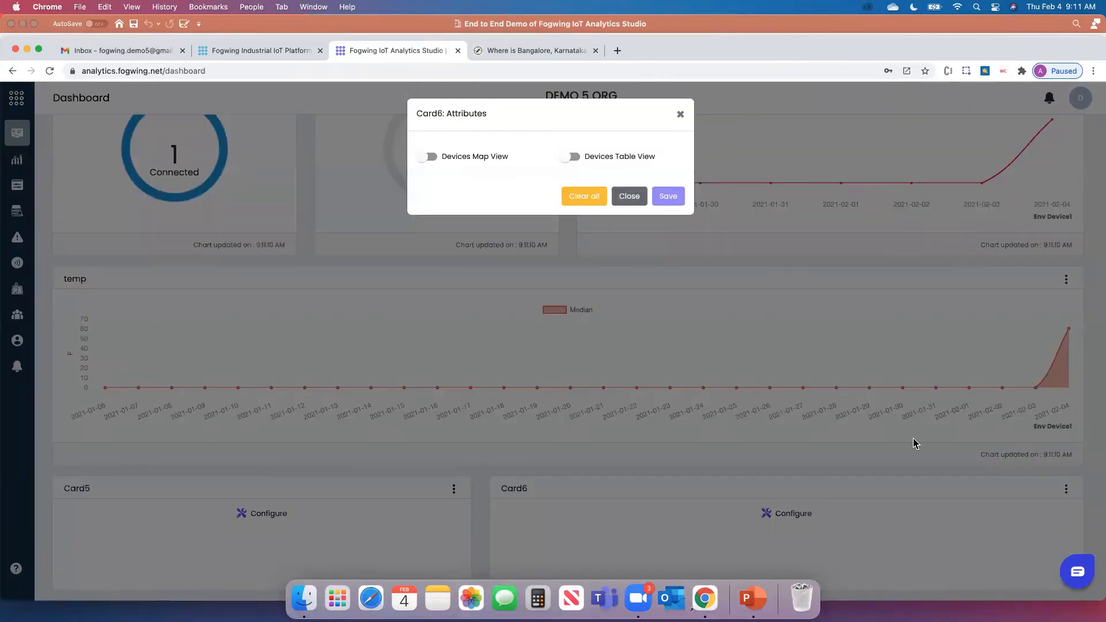
{"action": "left_click", "coordinate": [461, 159]}
{"action": "left_click", "coordinate": [666, 198]}
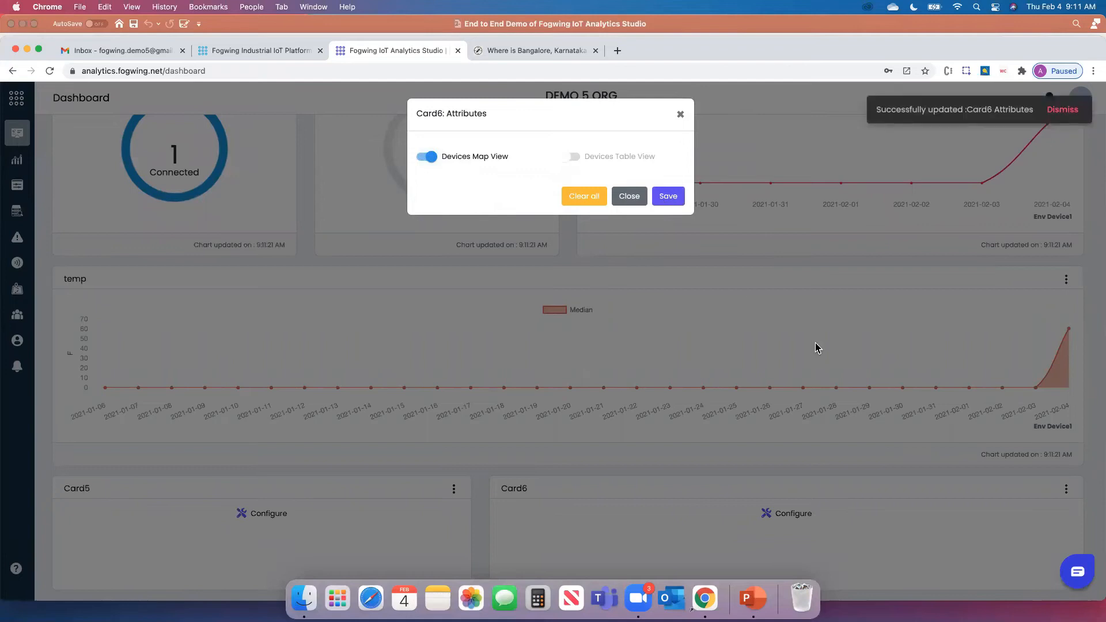
{"action": "left_click", "coordinate": [629, 196]}
Enable Last 7 days Data logs in Card5's settings and save
{"action": "scroll", "coordinate": [865, 339], "scroll_direction": "down", "scroll_amount": 3}
{"action": "scroll", "coordinate": [867, 357], "scroll_direction": "up", "scroll_amount": 2}
{"action": "scroll", "coordinate": [1097, 472], "scroll_direction": "down", "scroll_amount": 2}
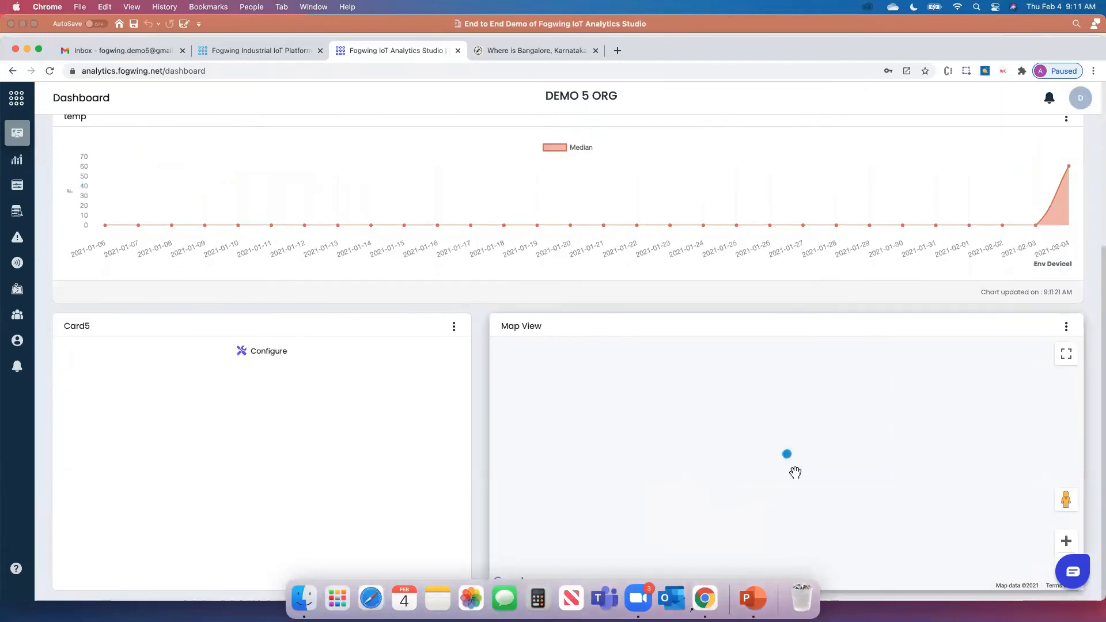
{"action": "left_click", "coordinate": [453, 329]}
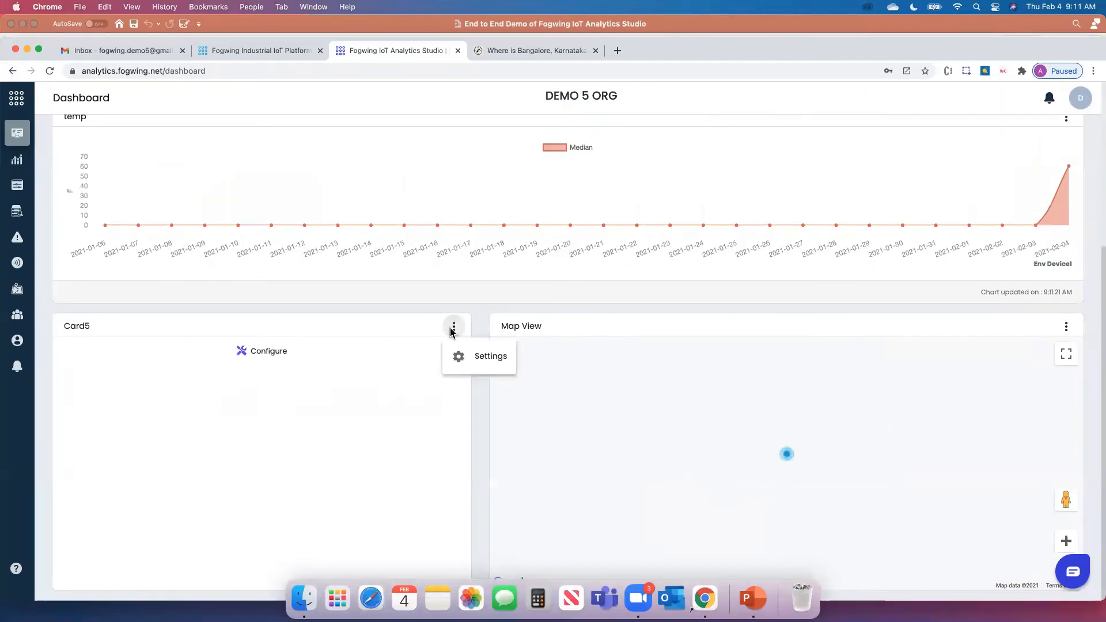
{"action": "left_click", "coordinate": [475, 363]}
{"action": "left_click", "coordinate": [461, 159]}
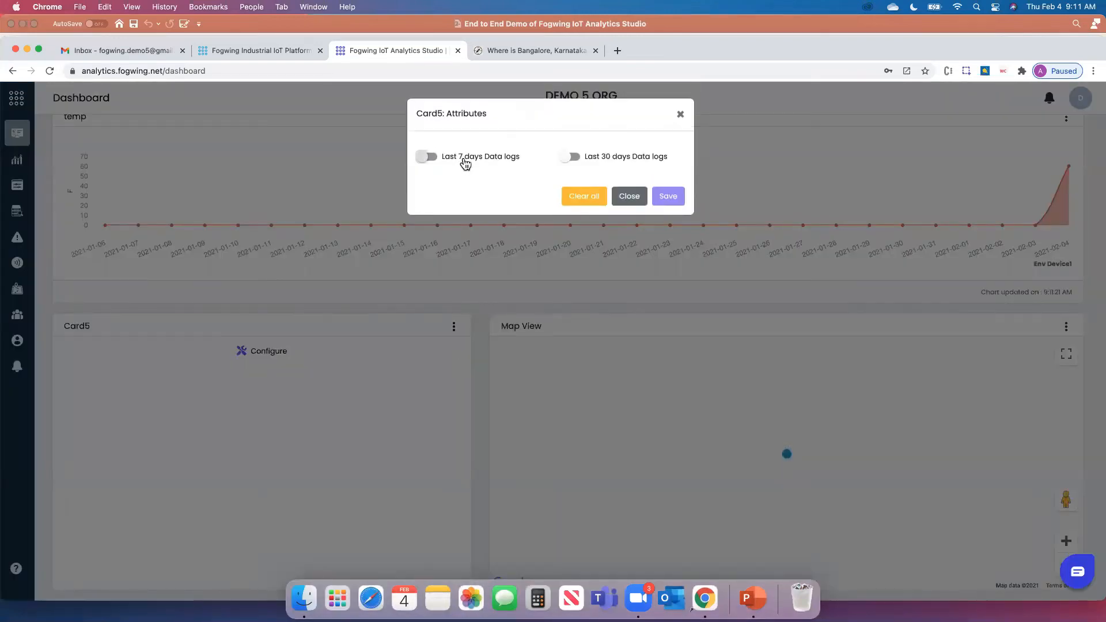
{"action": "left_click", "coordinate": [664, 197]}
{"action": "left_click", "coordinate": [625, 197]}
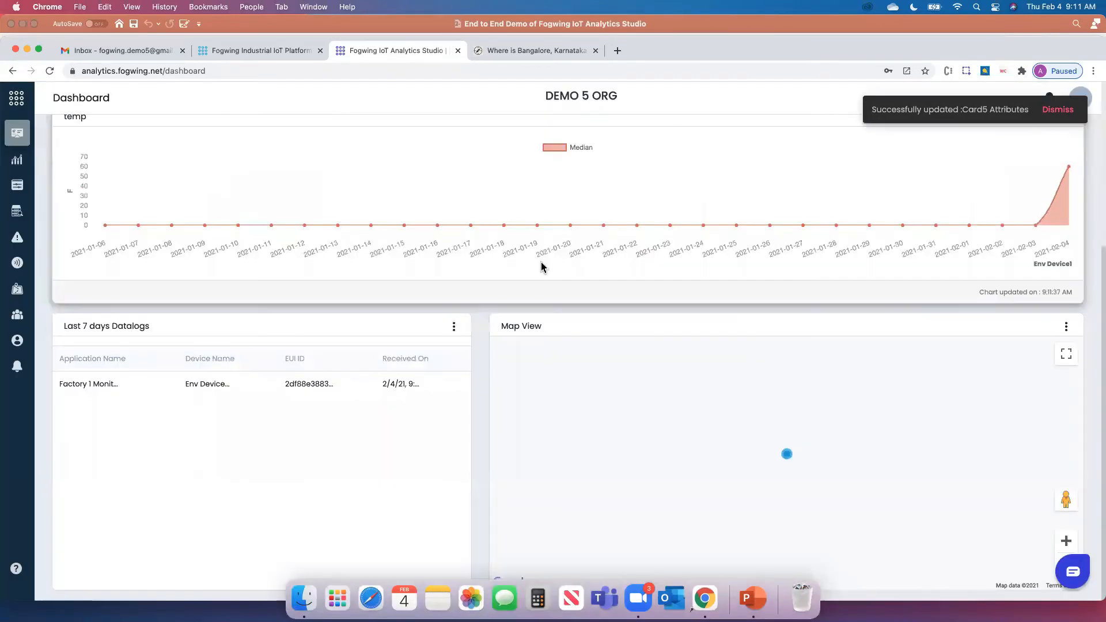
View the details of the Factory 1 data log entry, then close them
{"action": "left_click", "coordinate": [87, 394]}
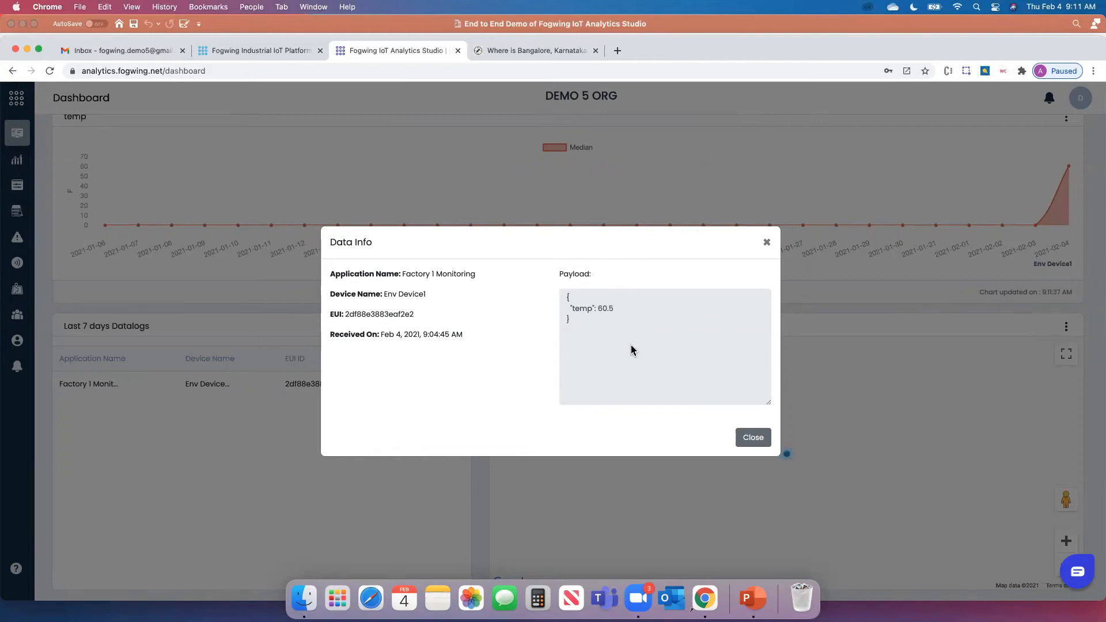
{"action": "left_click", "coordinate": [752, 438]}
{"action": "scroll", "coordinate": [632, 223], "scroll_direction": "up", "scroll_amount": 5}
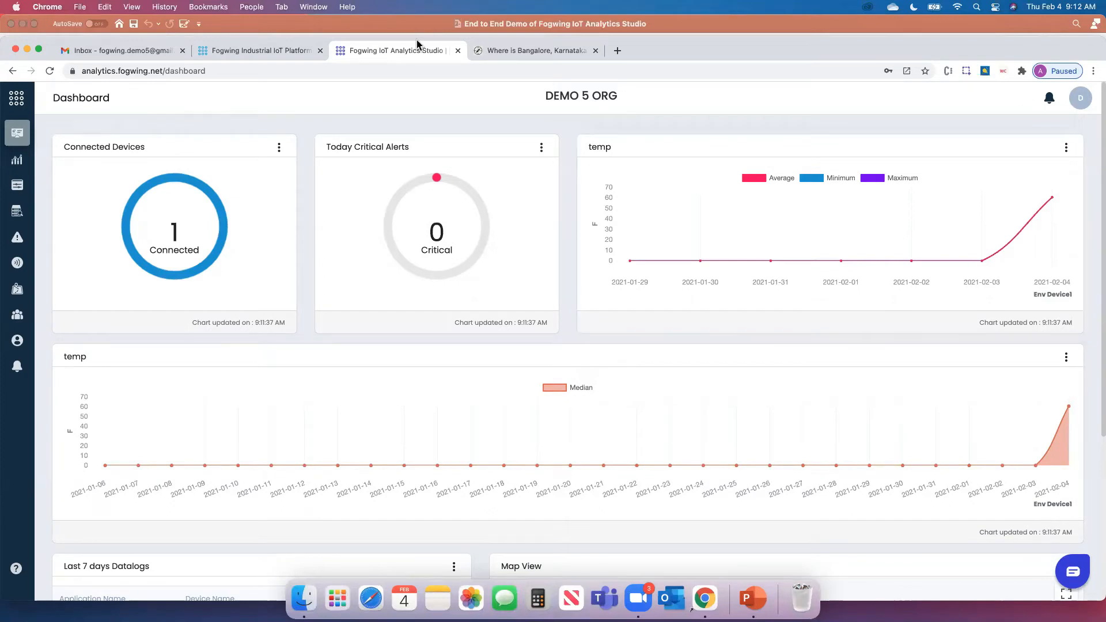
Copy the Simulator's Sample Payload JSON into the Payload box
{"action": "left_click", "coordinate": [254, 51]}
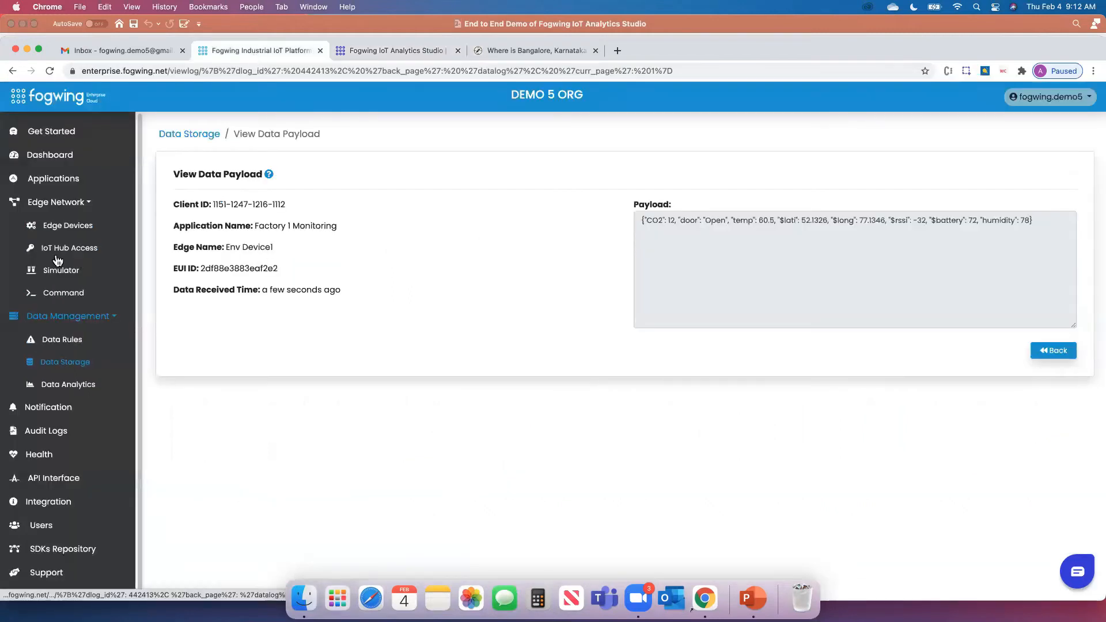
{"action": "left_click", "coordinate": [58, 271]}
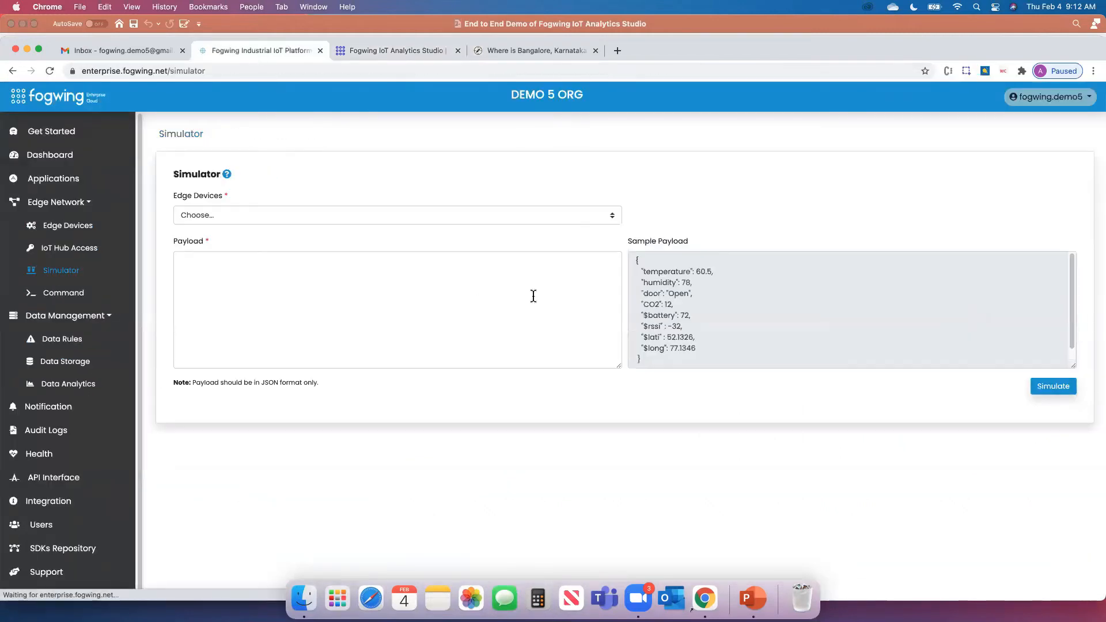
{"action": "left_click_drag", "start_coordinate": [647, 362], "coordinate": [627, 275]}
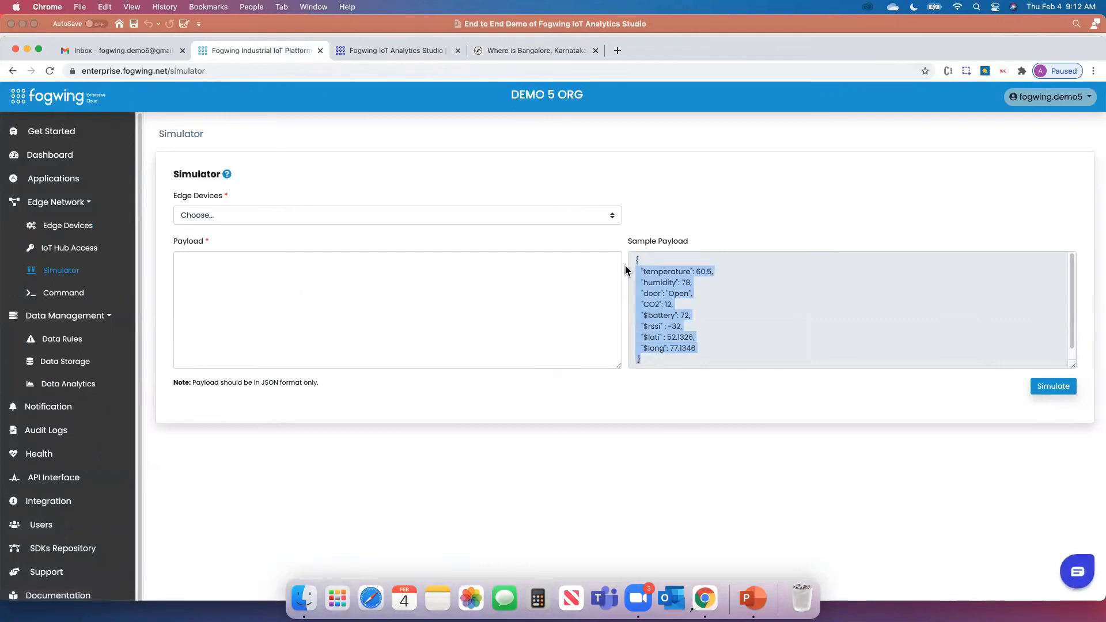
{"action": "key", "text": "super+c"}
{"action": "left_click", "coordinate": [311, 294]}
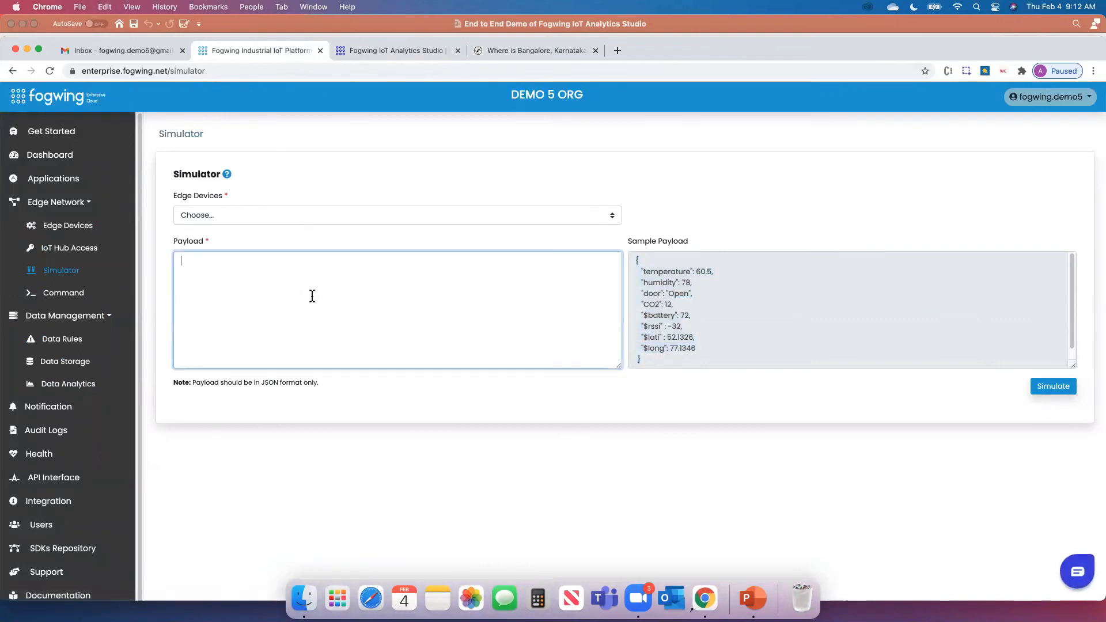
{"action": "key", "text": "super+v"}
Edit the payload keys to temp and hum, with values 90 and 45
{"action": "double_click", "coordinate": [211, 272]}
{"action": "type", "text": "temp"}
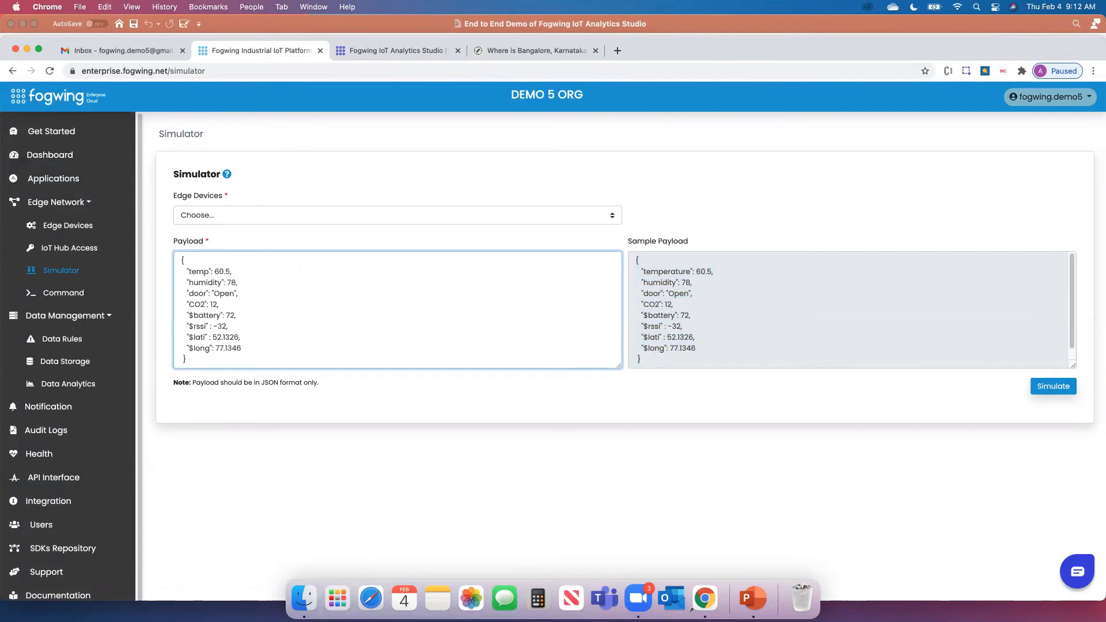
{"action": "left_click", "coordinate": [364, 403]}
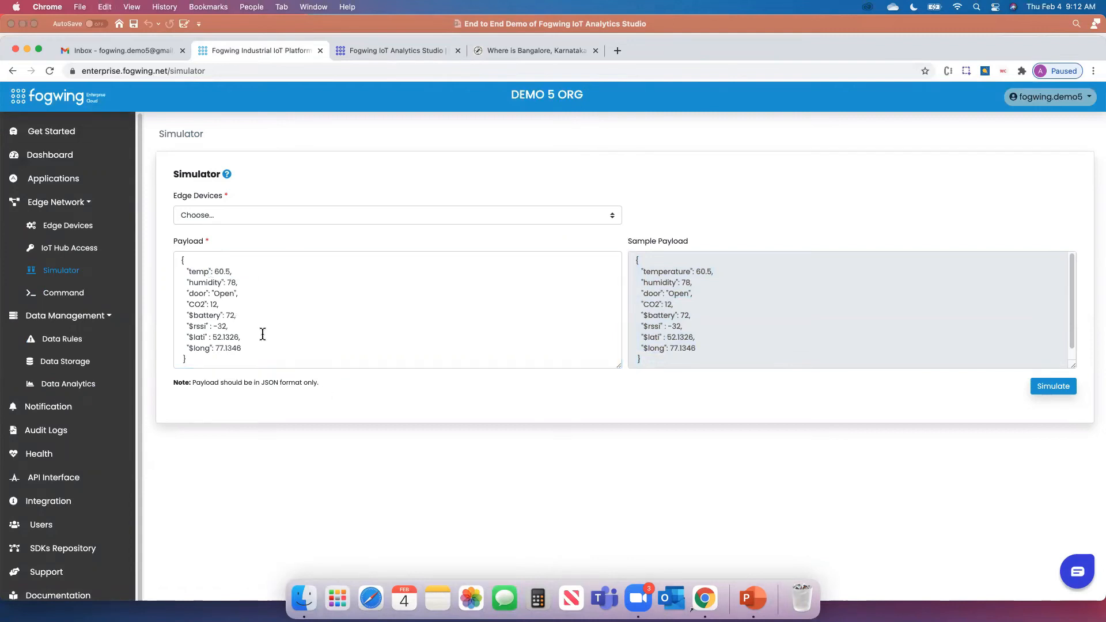
{"action": "double_click", "coordinate": [204, 282]}
{"action": "type", "text": "h"}
{"action": "left_click", "coordinate": [361, 404]}
{"action": "left_click", "coordinate": [203, 282]}
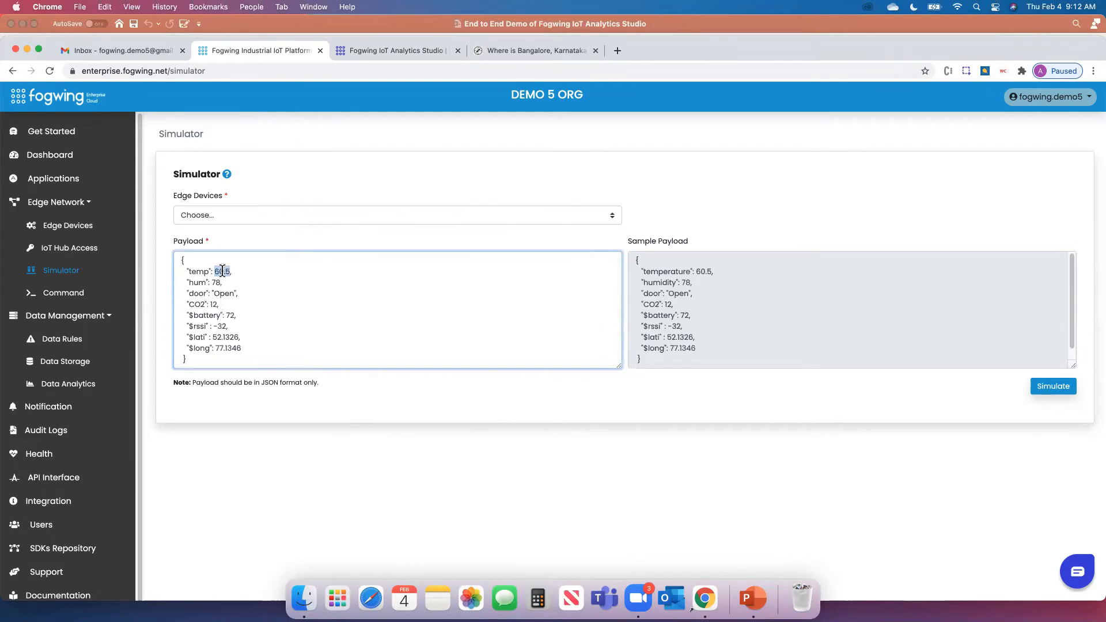
{"action": "type", "text": "90"}
{"action": "double_click", "coordinate": [215, 281]}
{"action": "type", "text": "45,"}
{"action": "left_click", "coordinate": [651, 410]}
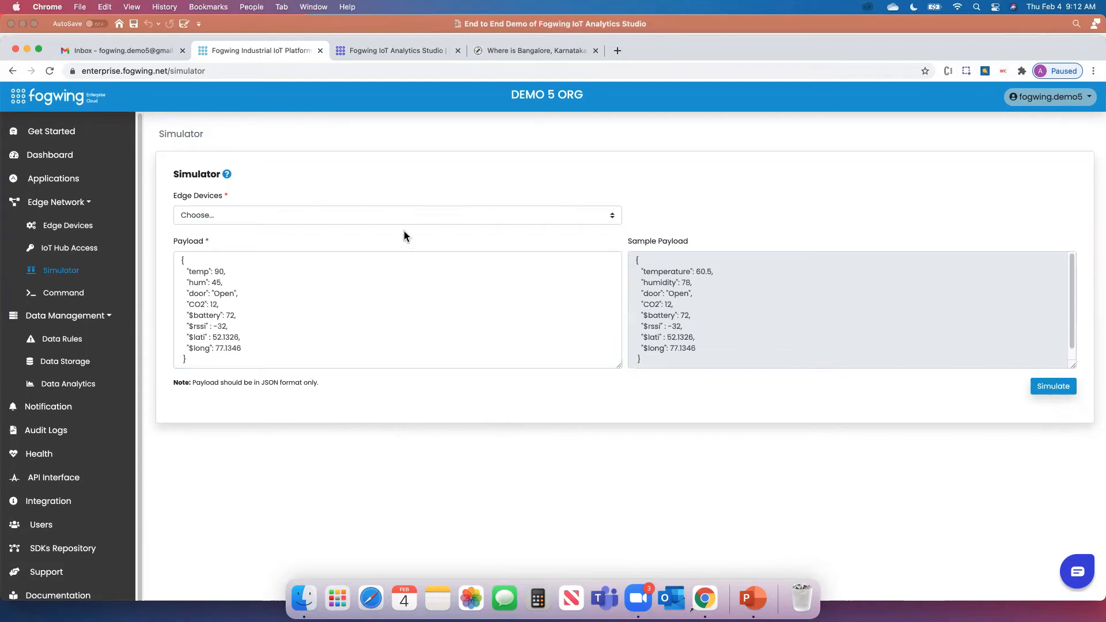
Simulate the payload for Env Device1 and return to the analytics dashboard
{"action": "left_click", "coordinate": [316, 223]}
{"action": "left_click", "coordinate": [271, 216]}
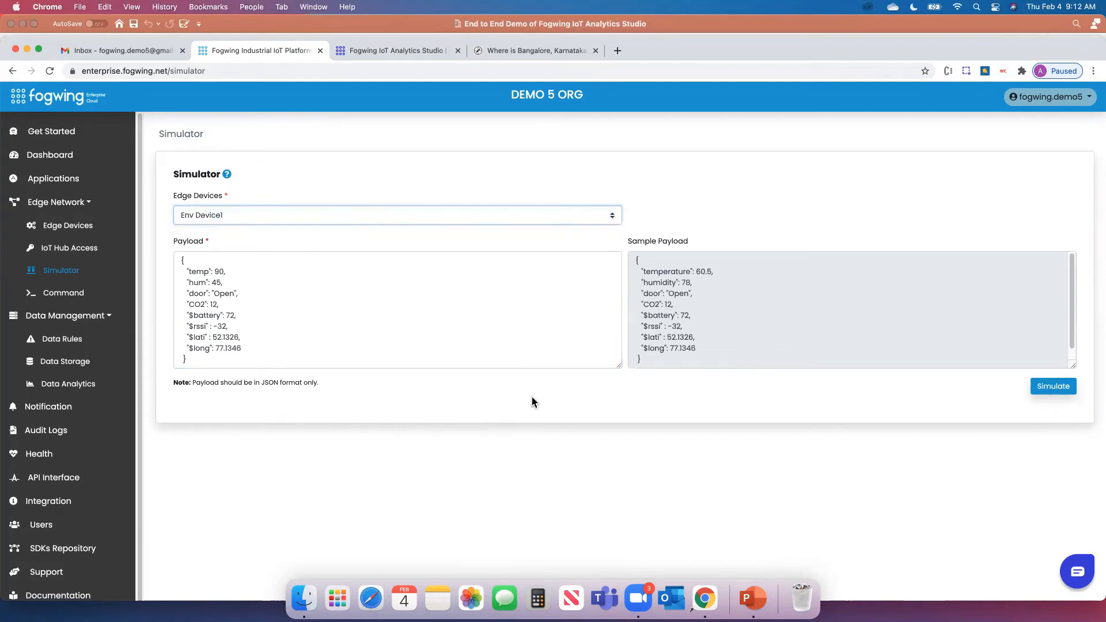
{"action": "left_click", "coordinate": [1046, 389]}
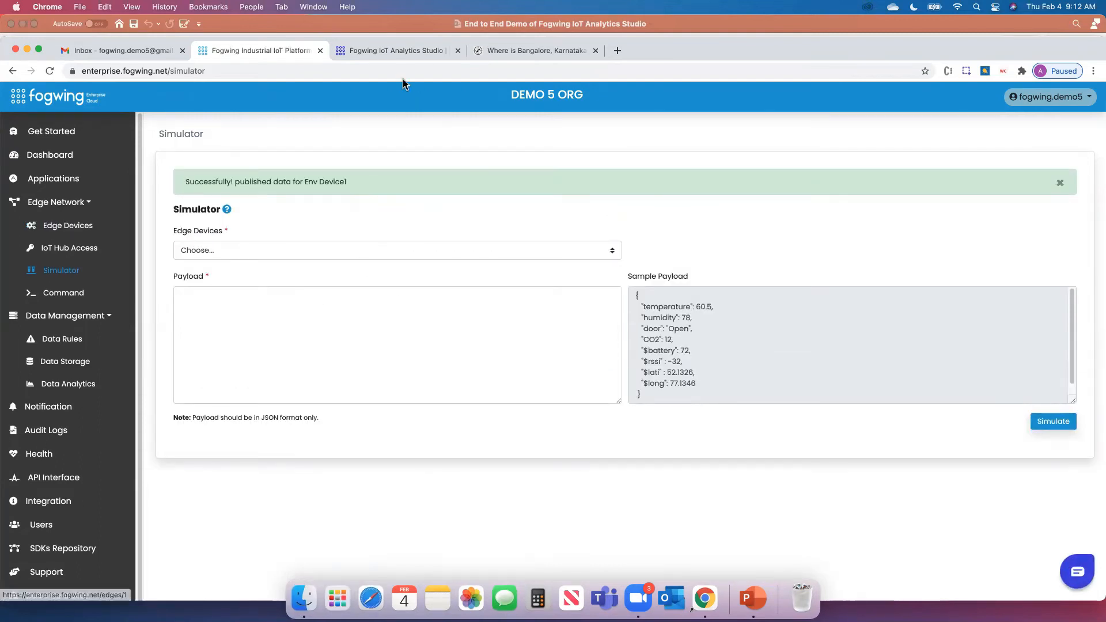
{"action": "left_click", "coordinate": [402, 50]}
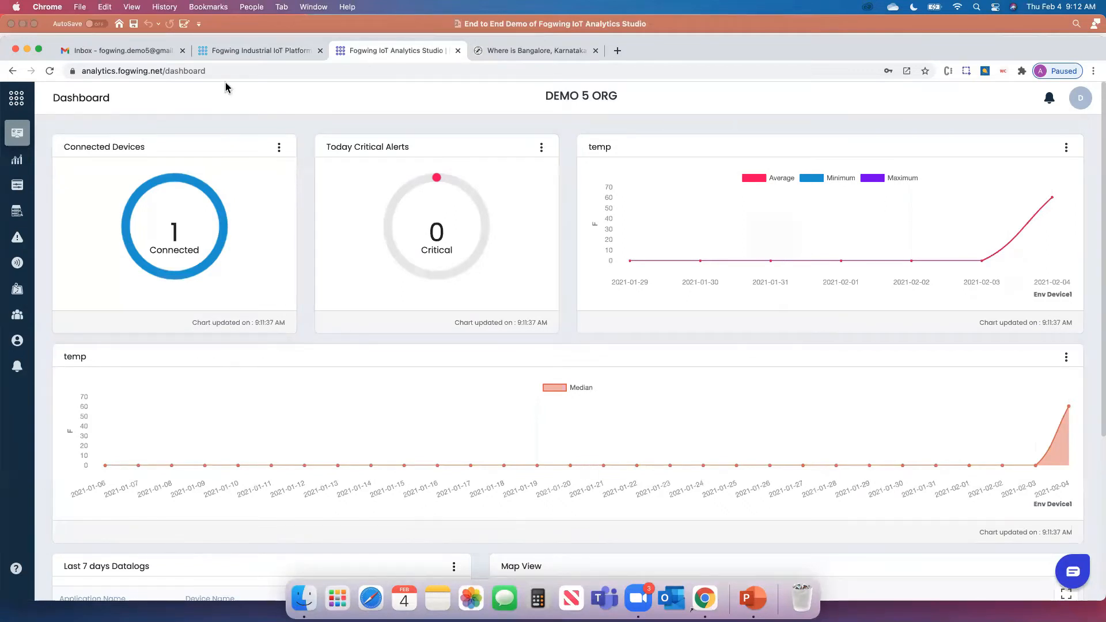
Inspect the newest Data Storage record's payload with hum and temp, then go back to the list
{"action": "left_click", "coordinate": [251, 50]}
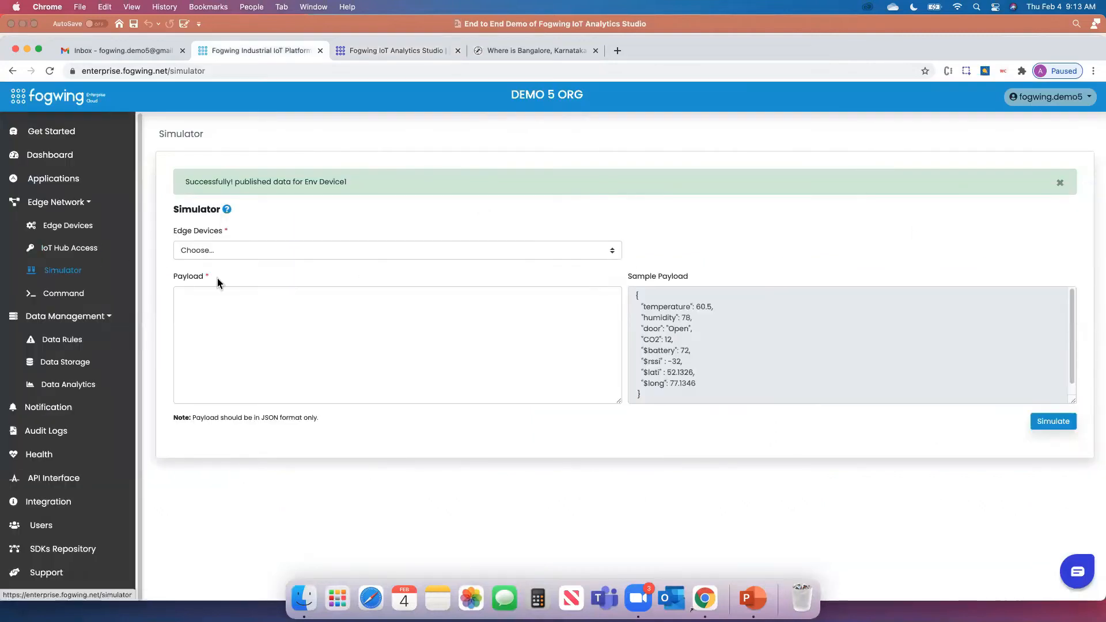
{"action": "left_click", "coordinate": [84, 361]}
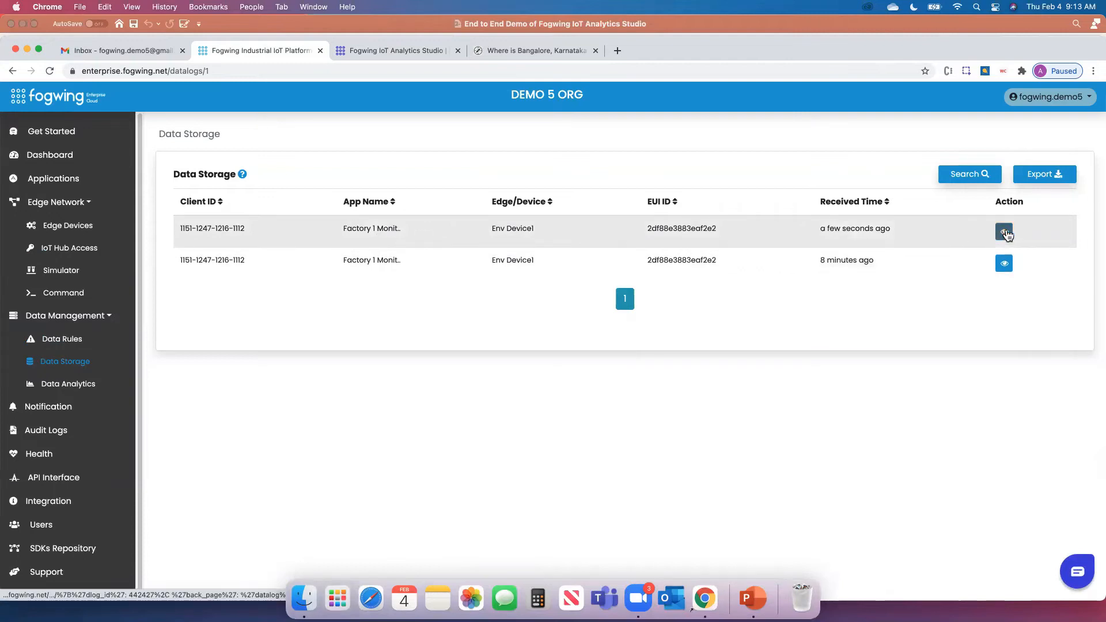
{"action": "left_click", "coordinate": [1003, 231]}
{"action": "double_click", "coordinate": [685, 221]}
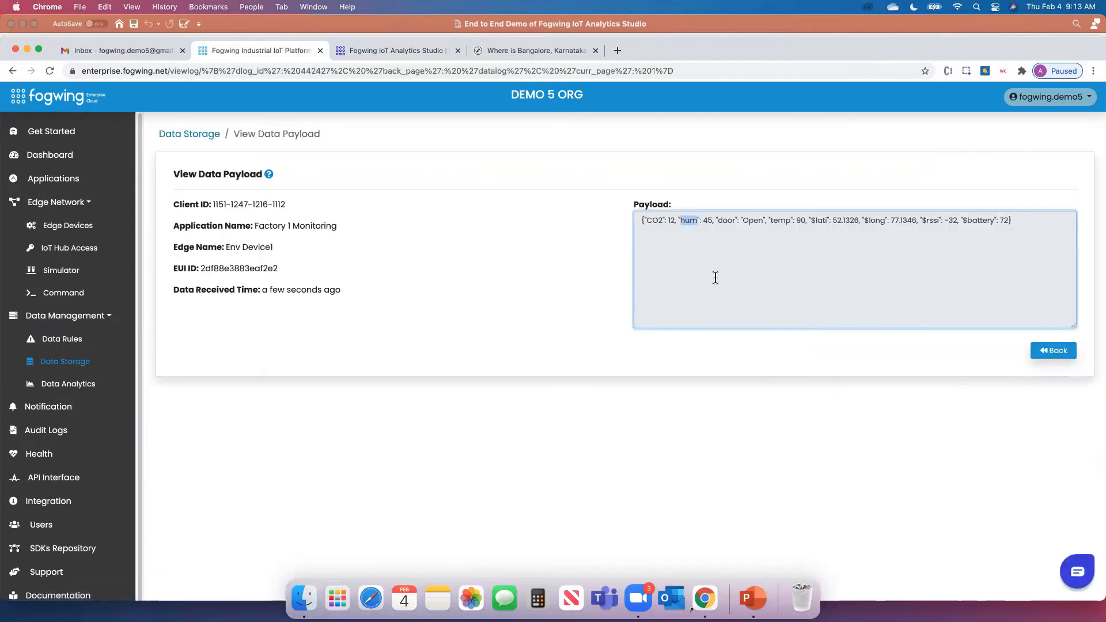
{"action": "left_click", "coordinate": [1057, 353]}
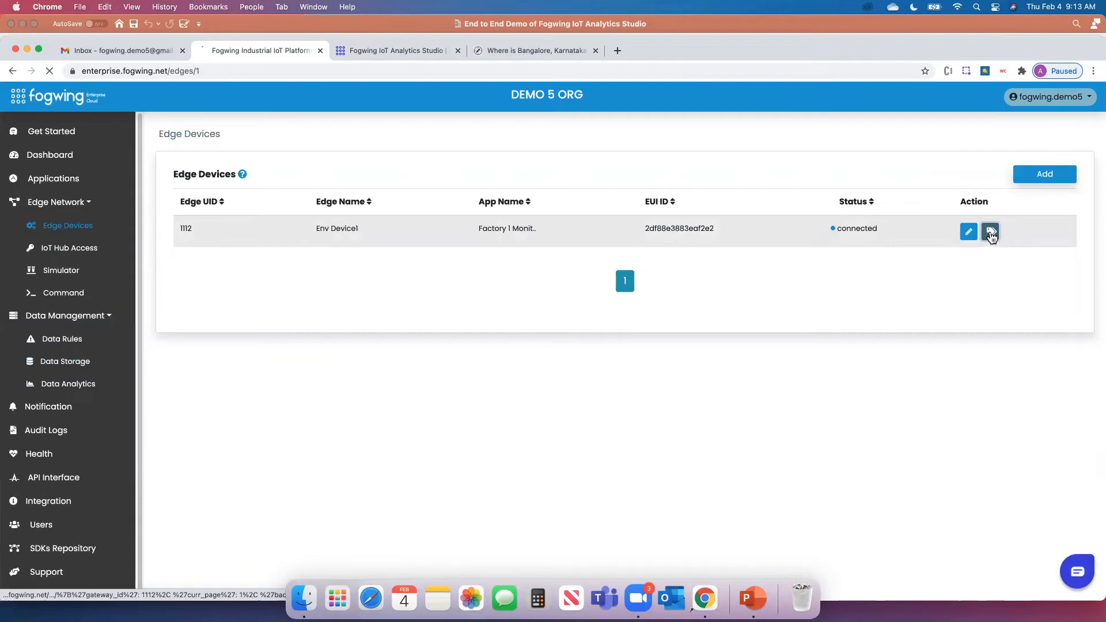
Start a new Env Device1 attribute with key hum and data type Number
{"action": "left_click", "coordinate": [991, 232]}
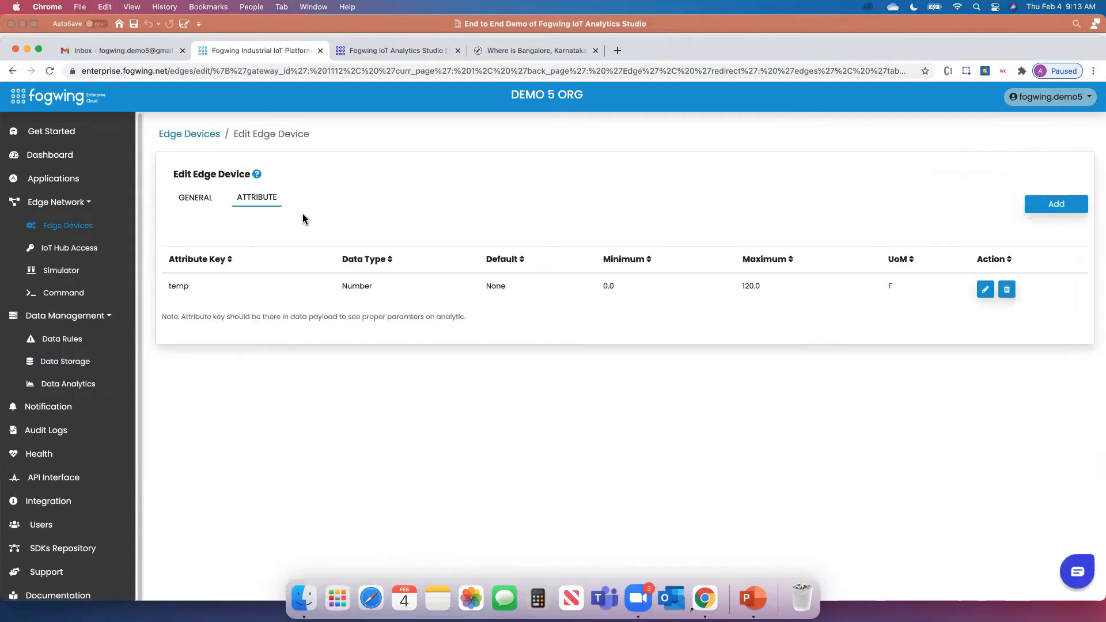
{"action": "left_click", "coordinate": [1056, 204]}
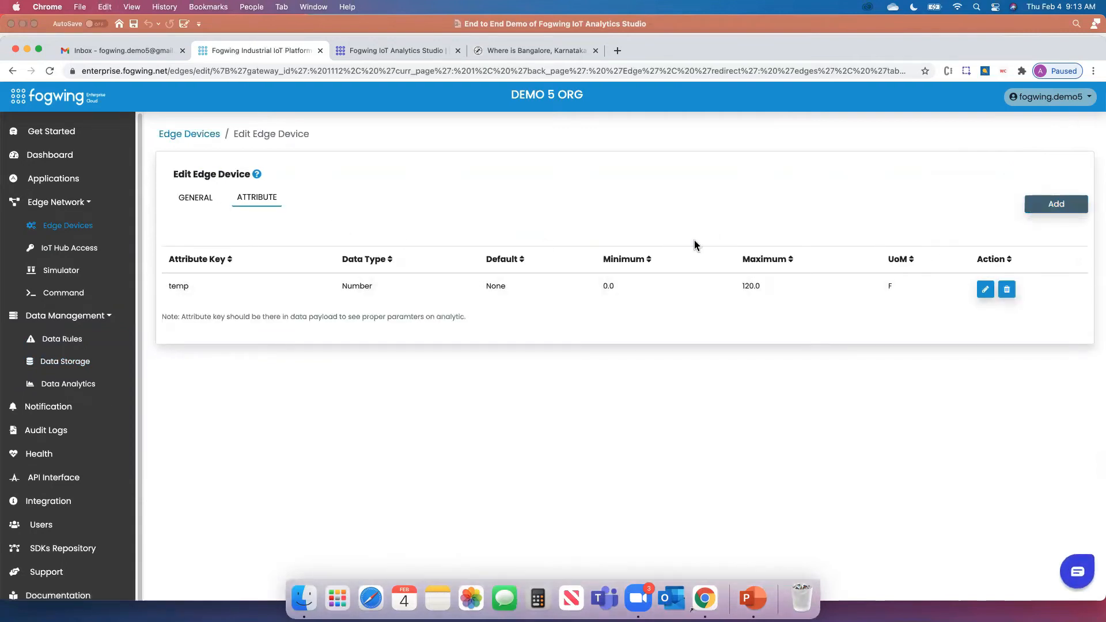
{"action": "left_click", "coordinate": [426, 293]}
{"action": "type", "text": "hum"}
{"action": "left_click", "coordinate": [629, 300]}
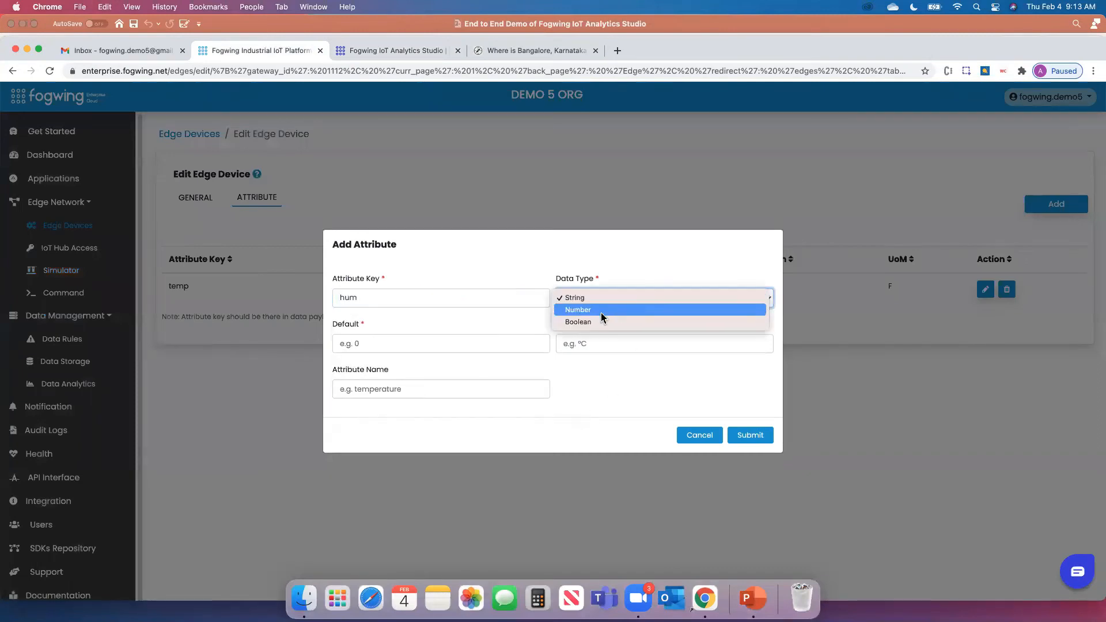
{"action": "left_click", "coordinate": [602, 314]}
Give hum a range of 0 to 100, unit %, name Humidity, and submit
{"action": "left_click", "coordinate": [406, 341]}
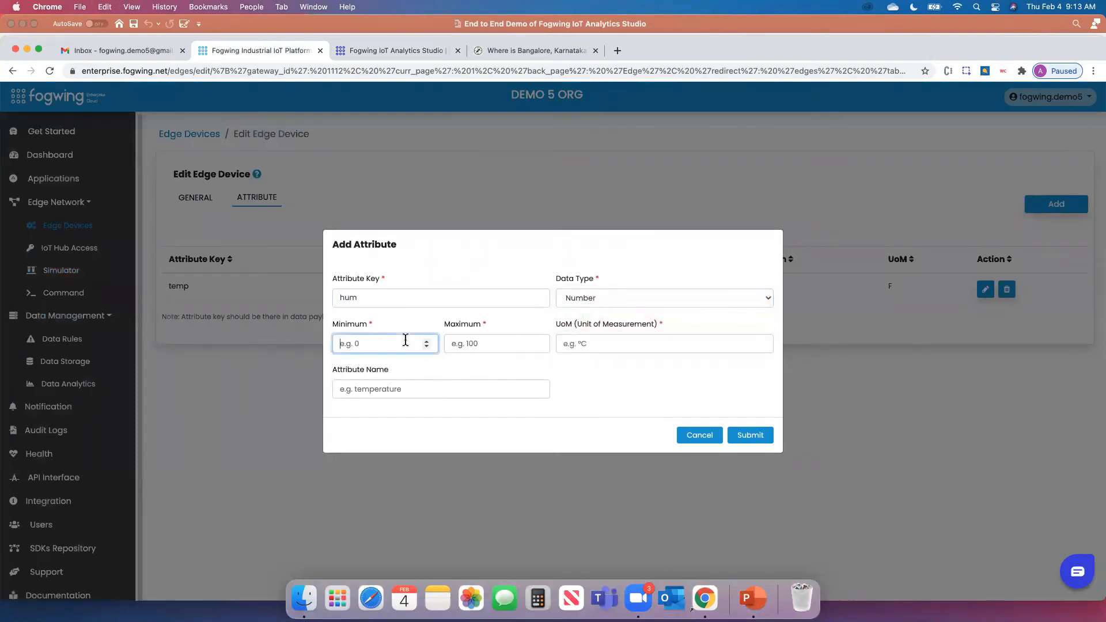
{"action": "left_click", "coordinate": [583, 344]}
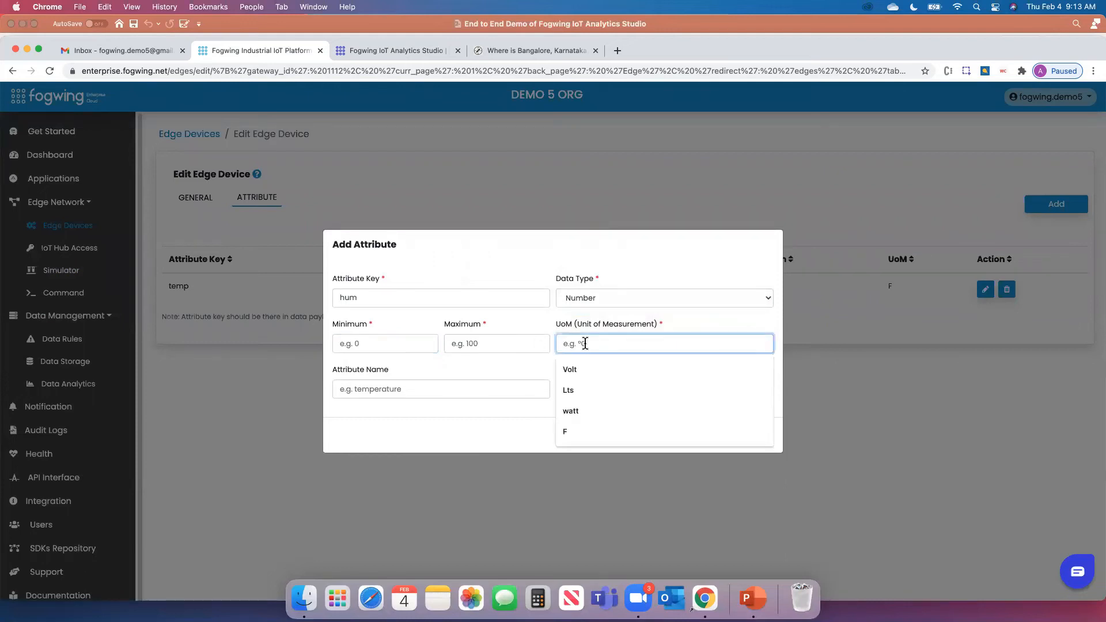
{"action": "type", "text": "%"}
{"action": "left_click", "coordinate": [436, 373]}
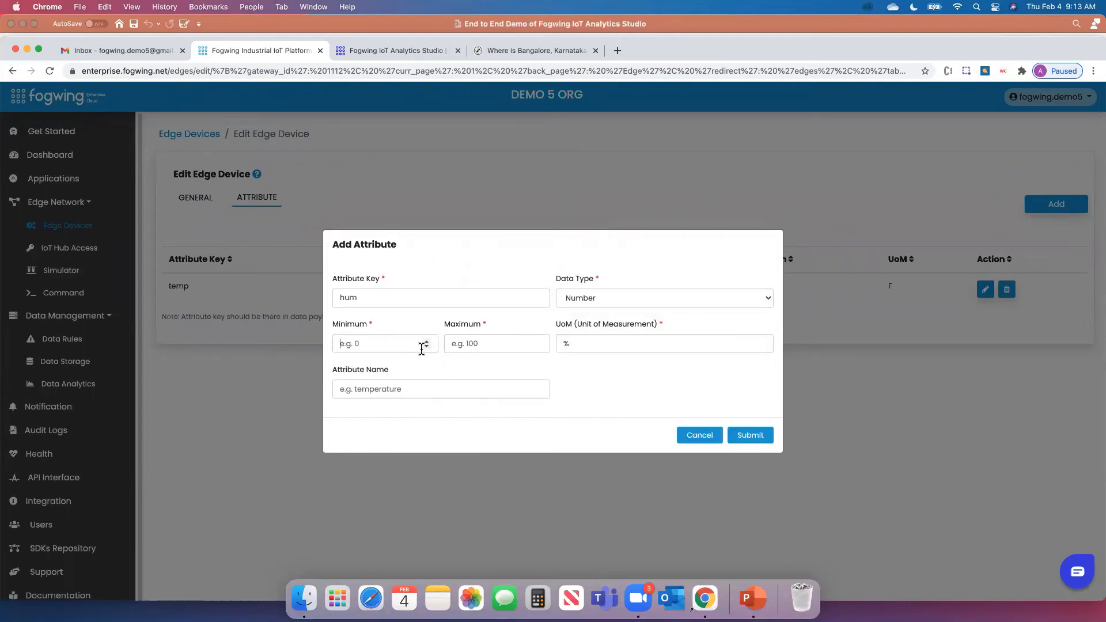
{"action": "left_click", "coordinate": [465, 348]}
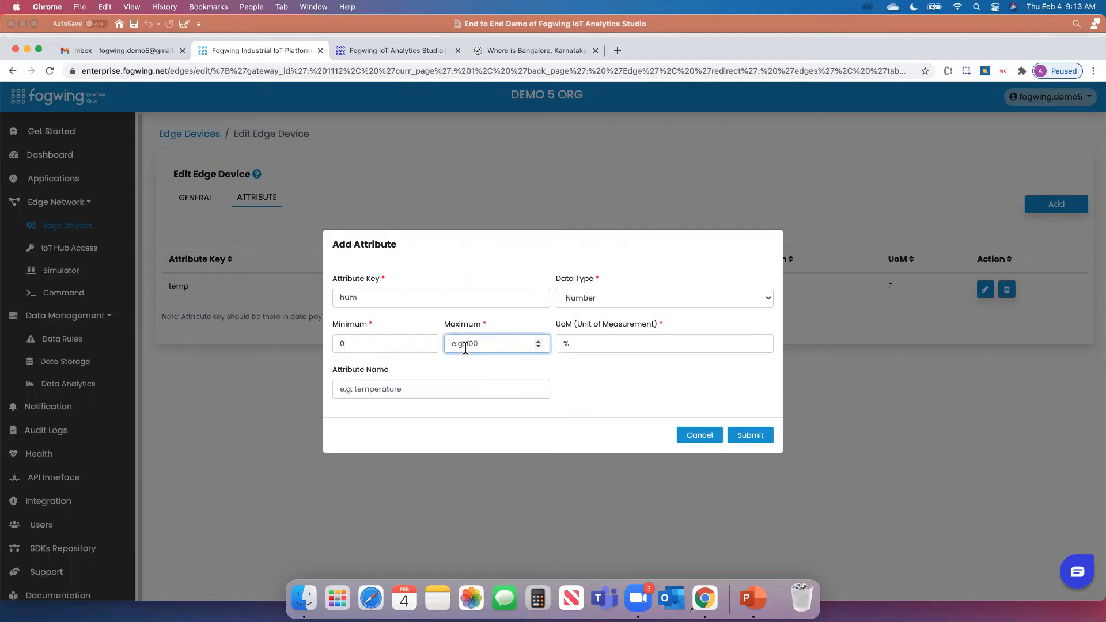
{"action": "left_click", "coordinate": [442, 384]}
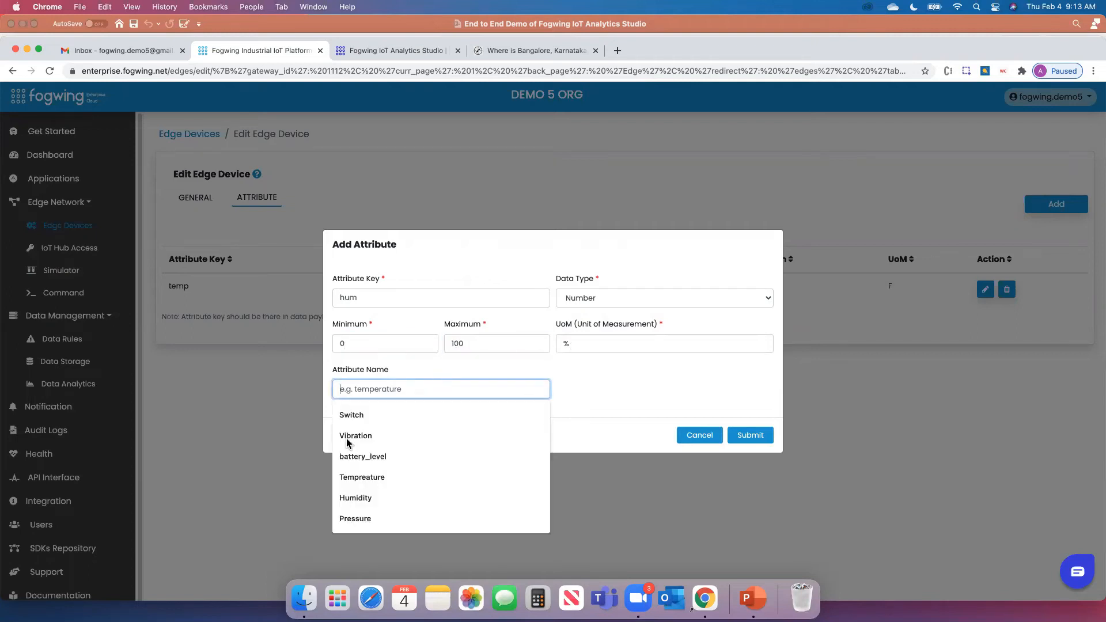
{"action": "left_click", "coordinate": [346, 498]}
{"action": "left_click", "coordinate": [748, 436]}
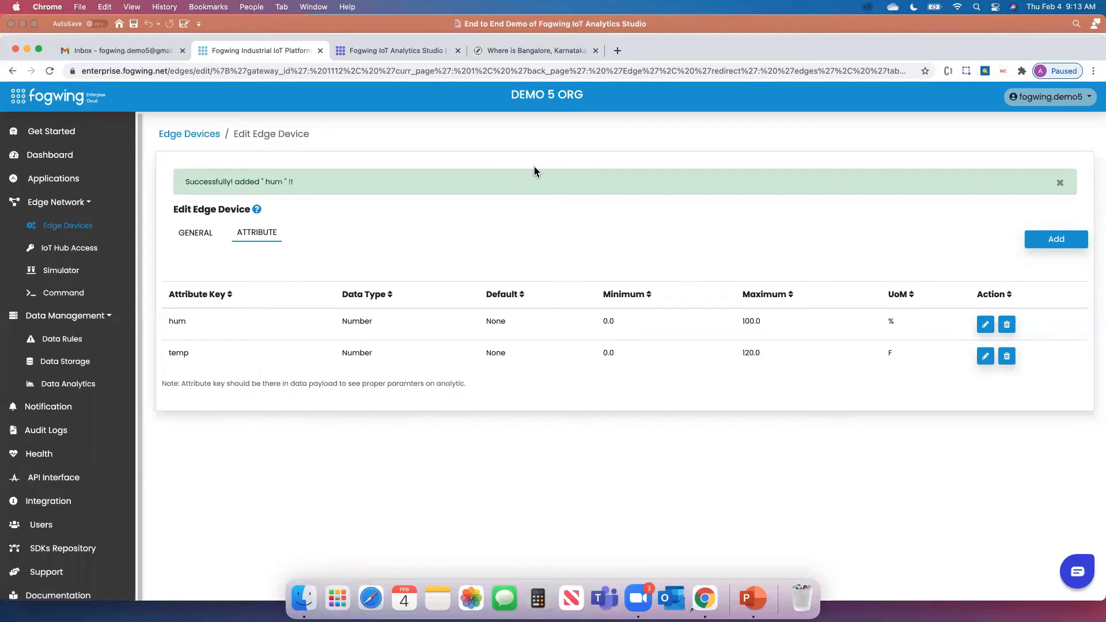
Open the Analysis page and the detailed view of Env Device1's temp gauge
{"action": "left_click", "coordinate": [406, 57]}
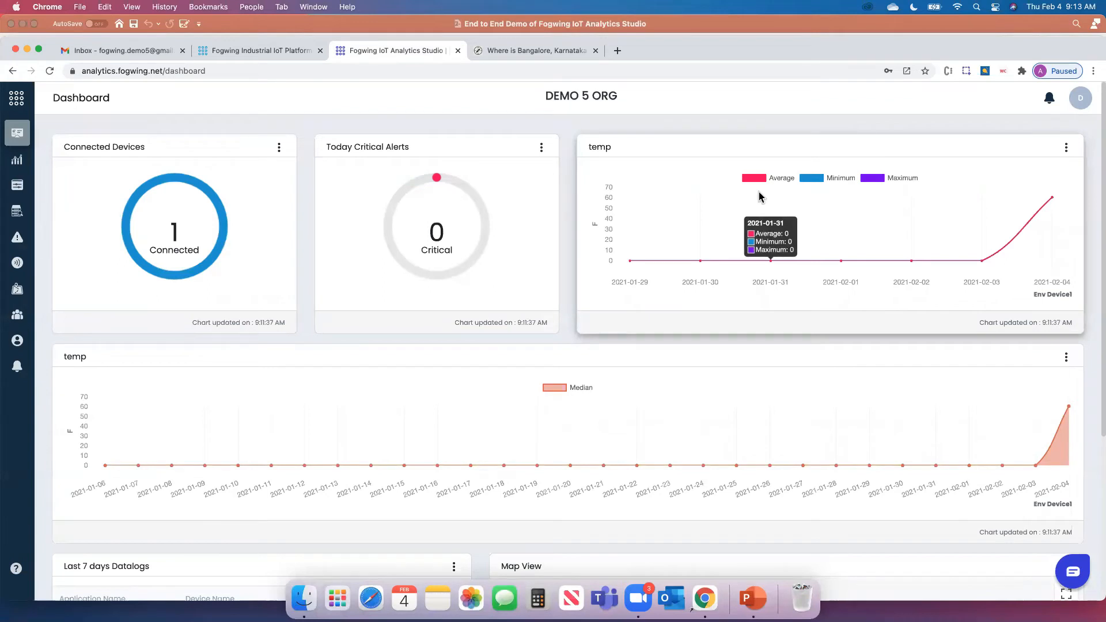
{"action": "left_click", "coordinate": [16, 164]}
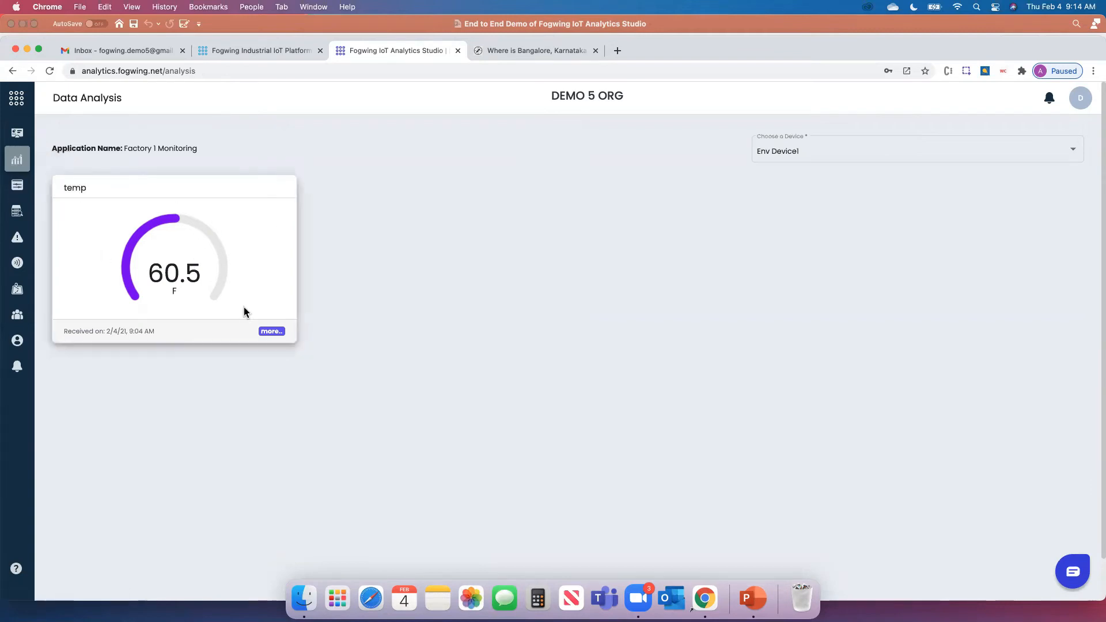
{"action": "left_click", "coordinate": [270, 333]}
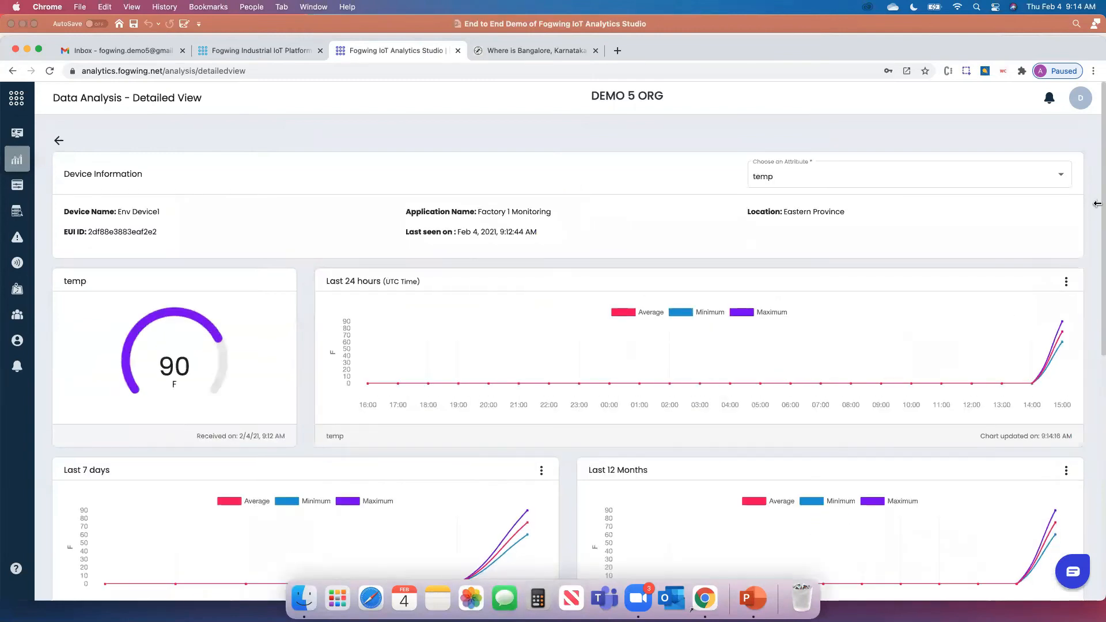
Scroll through the temp detailed view's 24-hour, 7-day and 12-month charts
{"action": "scroll", "coordinate": [1098, 208], "scroll_direction": "down", "scroll_amount": 5}
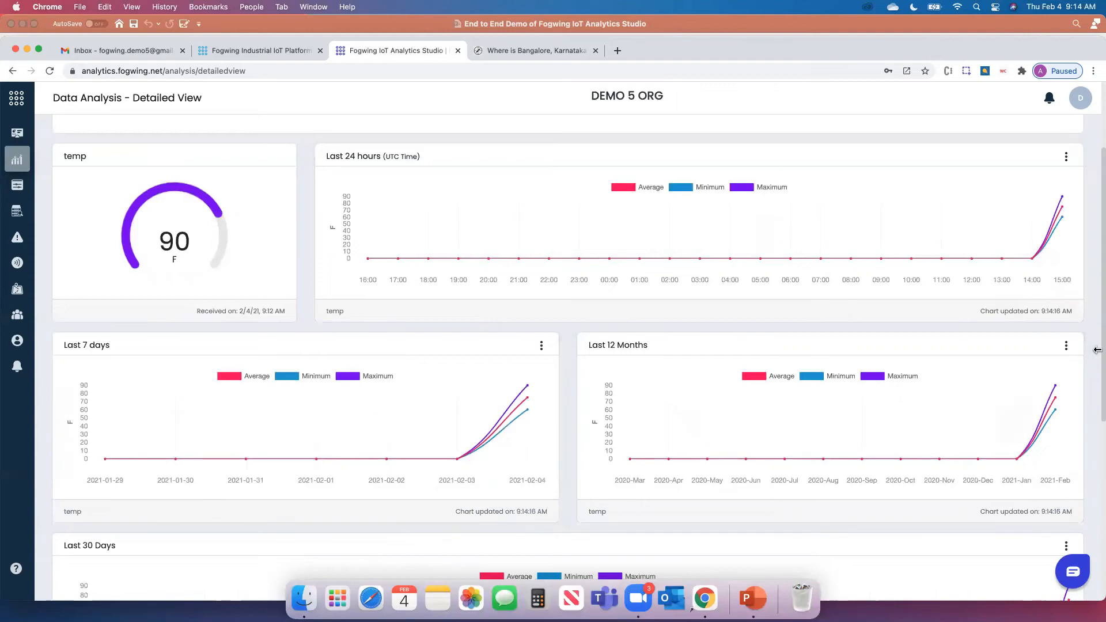
{"action": "left_click_drag", "start_coordinate": [1098, 355], "coordinate": [1088, 576]}
{"action": "left_click_drag", "start_coordinate": [1098, 457], "coordinate": [1085, 403]}
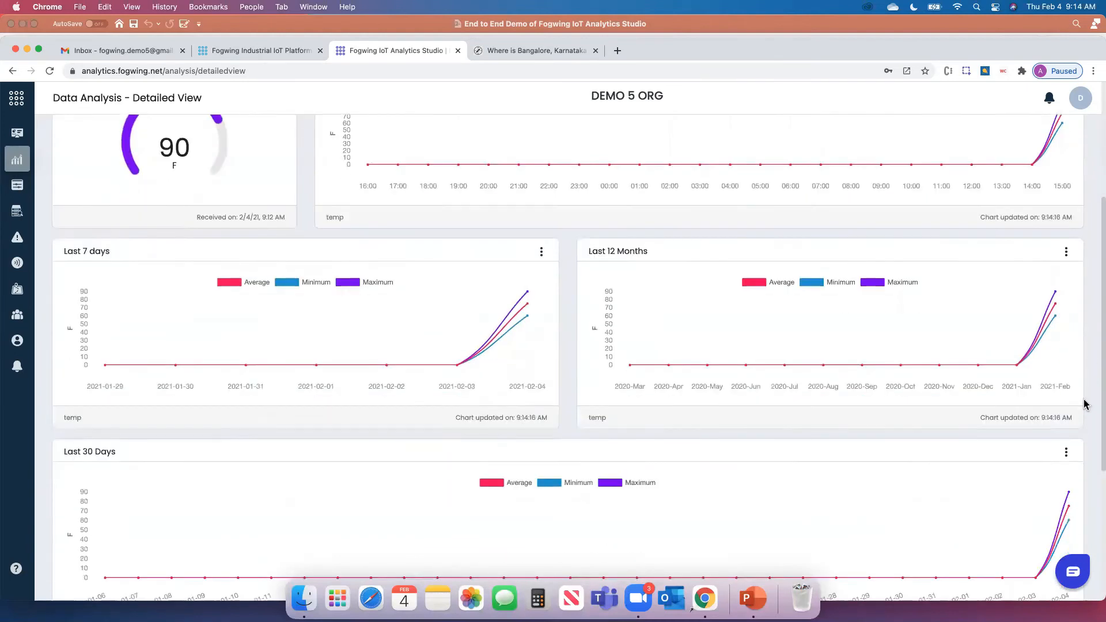
{"action": "scroll", "coordinate": [1089, 369], "scroll_direction": "up", "scroll_amount": 2}
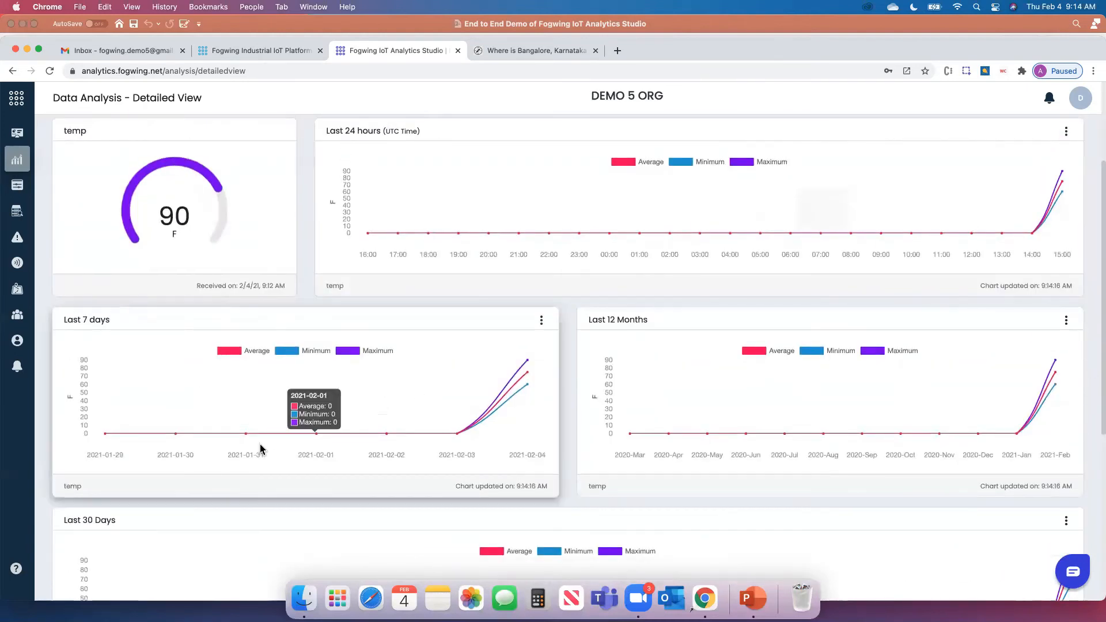
{"action": "left_click_drag", "start_coordinate": [1096, 302], "coordinate": [1098, 221]}
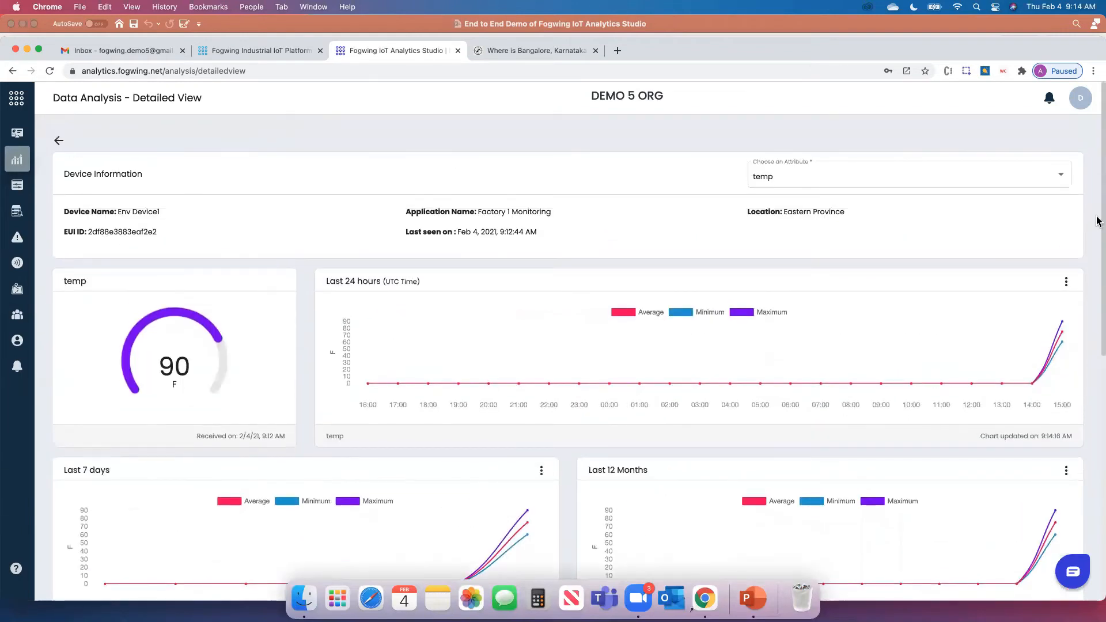
{"action": "mouse_move", "coordinate": [1098, 221]}
{"action": "left_mouse_down"}
{"action": "mouse_move", "coordinate": [1097, 453]}
{"action": "mouse_move", "coordinate": [1097, 232]}
{"action": "left_mouse_up"}
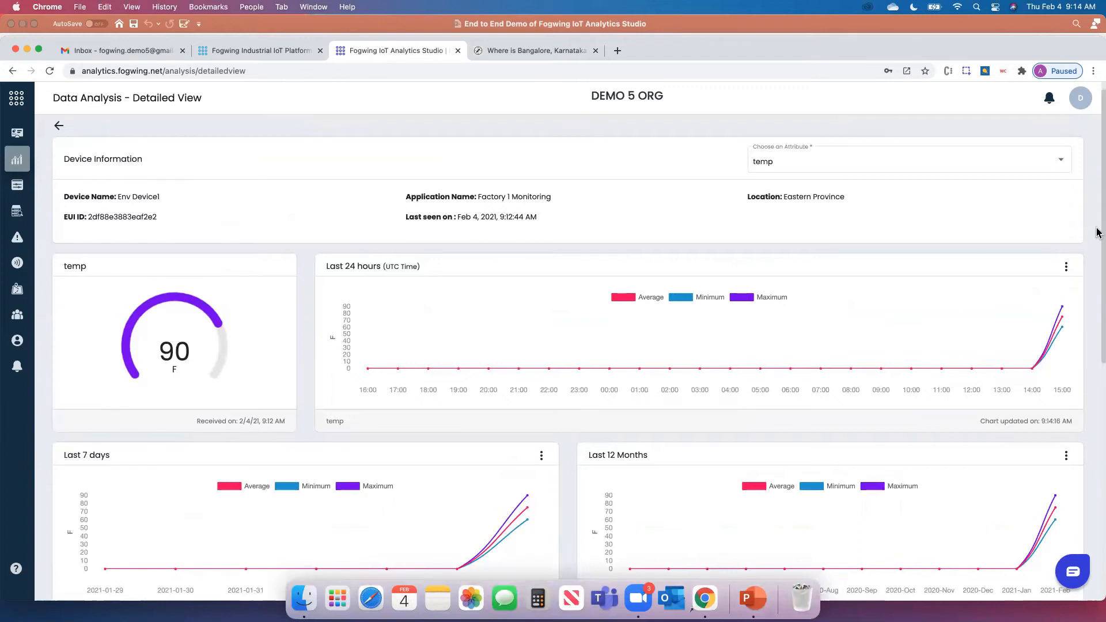
Switch the detailed view's attribute to hum, showing the 45 % gauge and history charts
{"action": "left_click", "coordinate": [865, 163]}
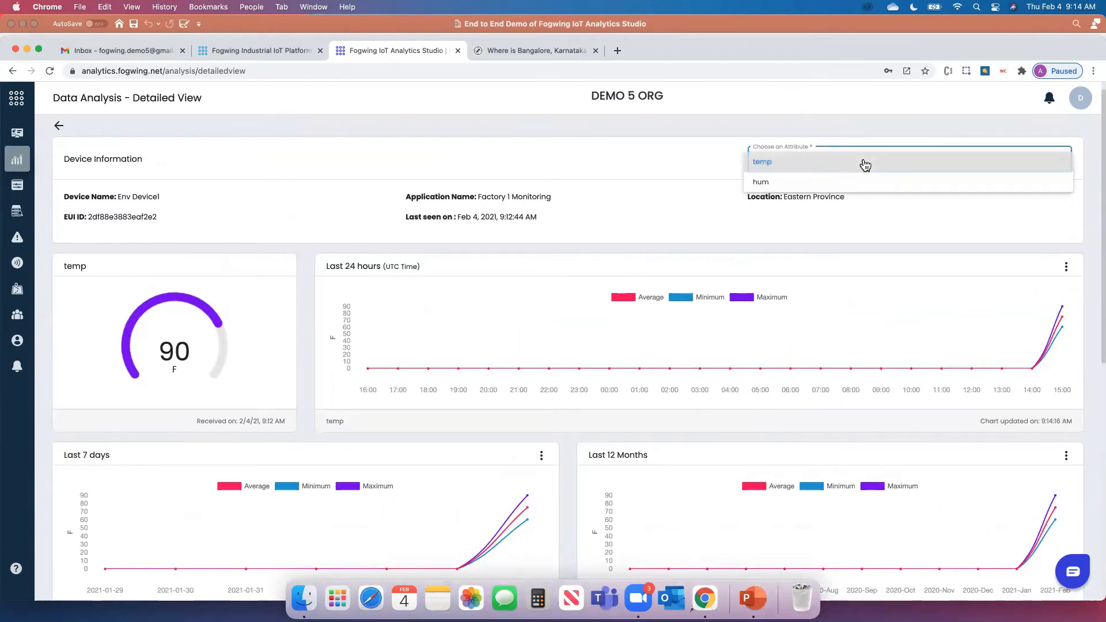
{"action": "left_click", "coordinate": [762, 182]}
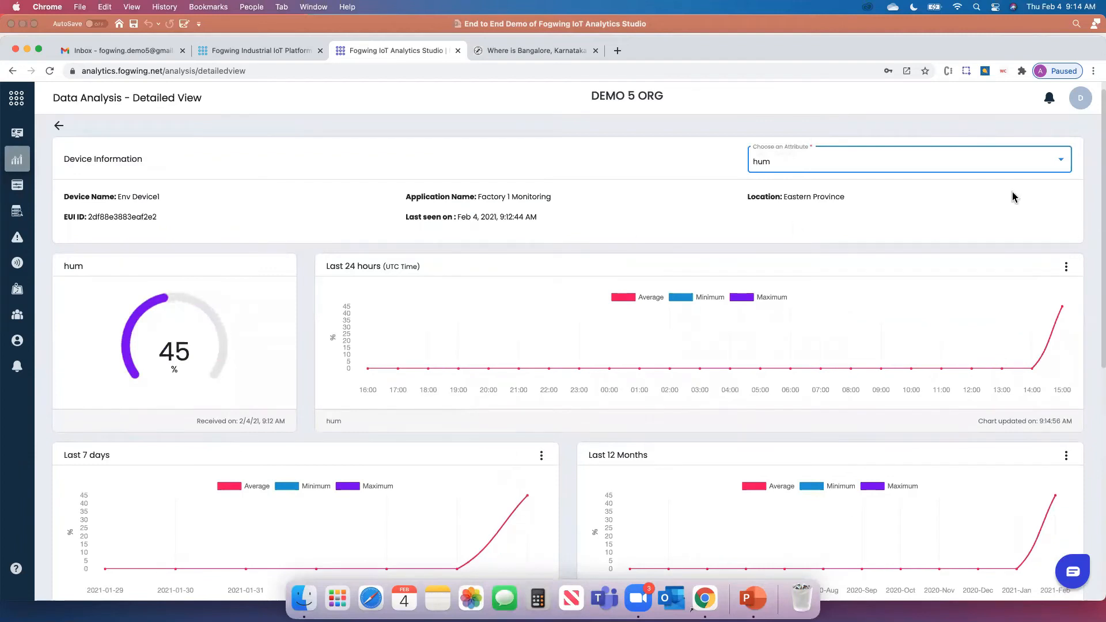
{"action": "left_click", "coordinate": [854, 167]}
{"action": "left_click", "coordinate": [762, 143]}
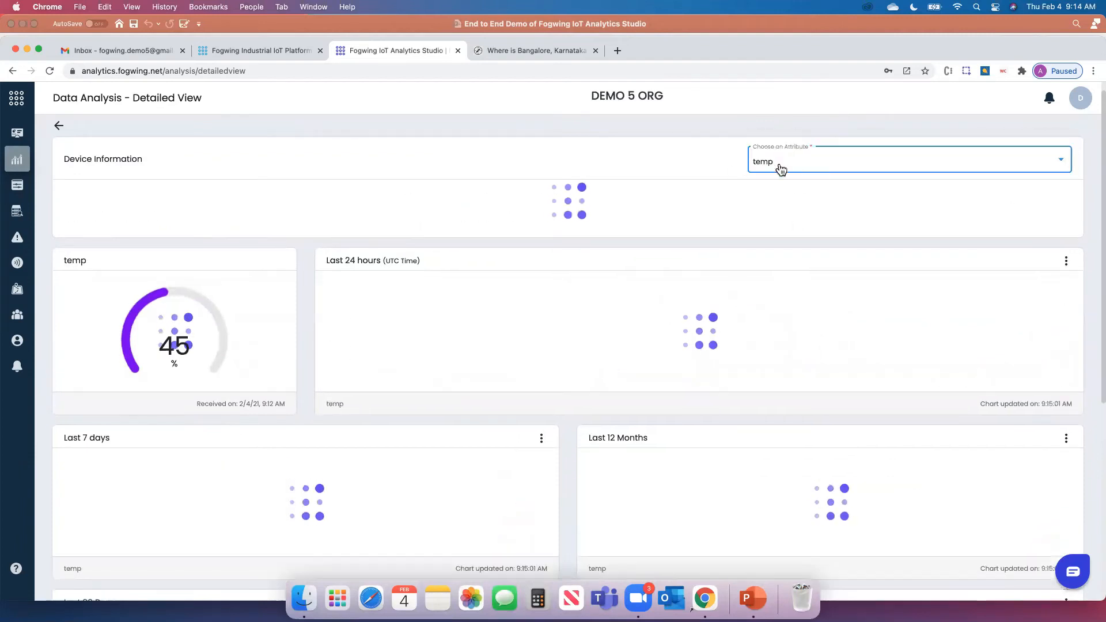
{"action": "left_click", "coordinate": [798, 170]}
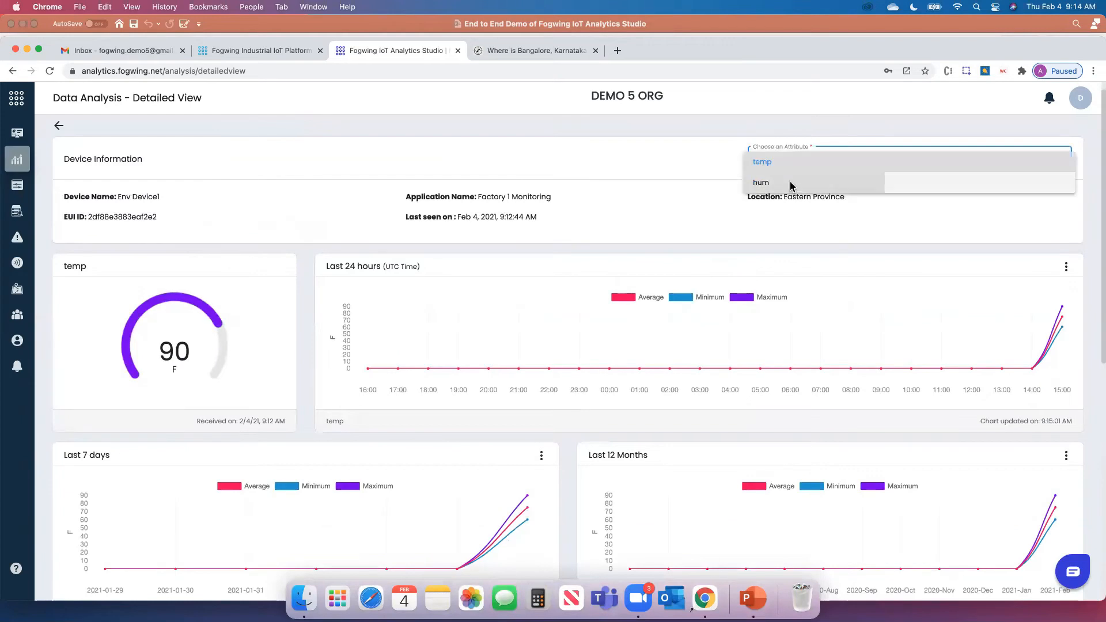
{"action": "left_click", "coordinate": [791, 184]}
{"action": "scroll", "coordinate": [1035, 298], "scroll_direction": "down", "scroll_amount": 1}
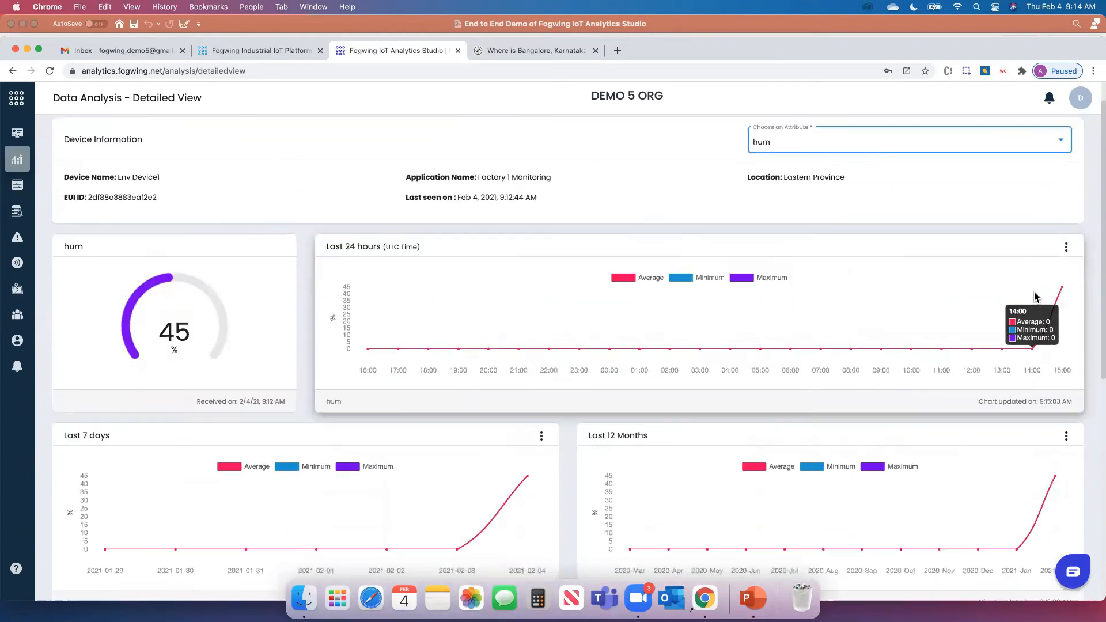
{"action": "scroll", "coordinate": [709, 303], "scroll_direction": "down", "scroll_amount": 5}
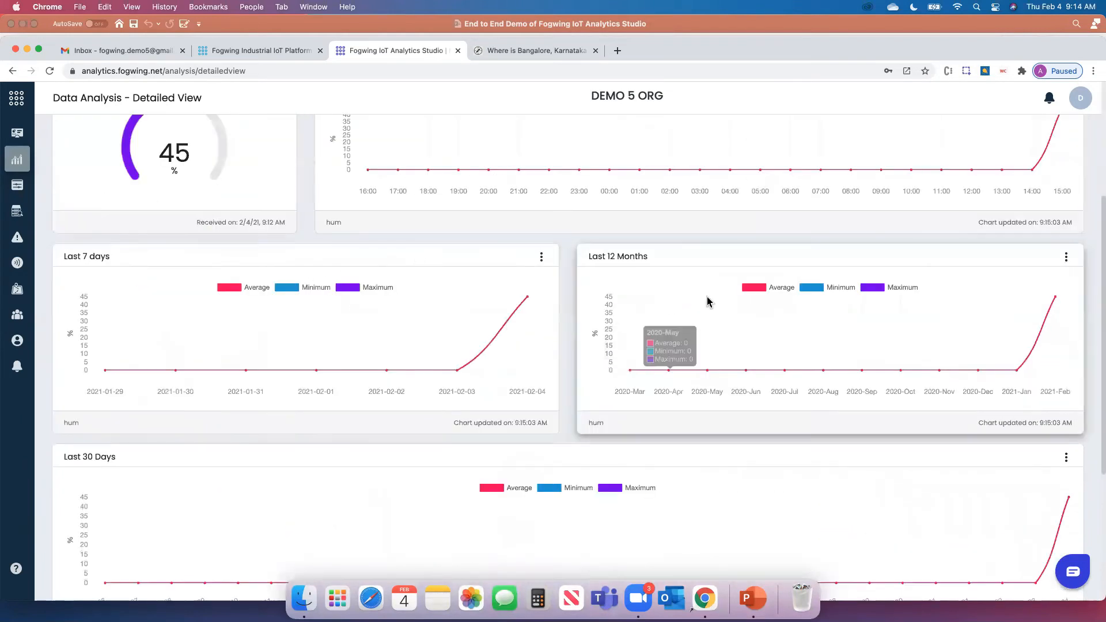
{"action": "scroll", "coordinate": [709, 303], "scroll_direction": "up", "scroll_amount": 5}
{"action": "left_click", "coordinate": [1066, 285]}
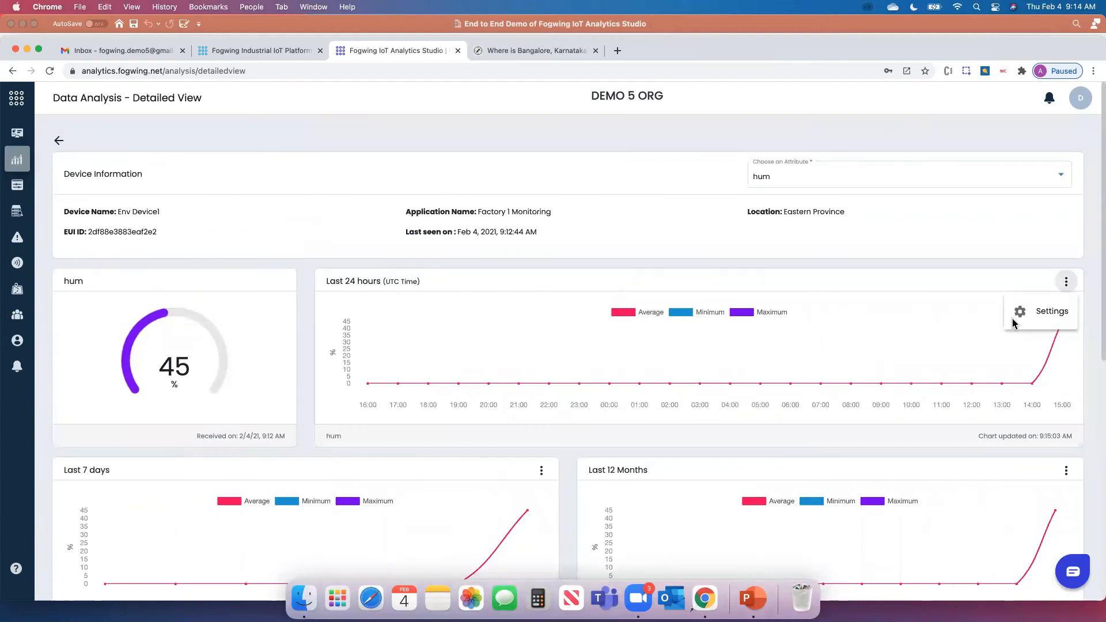
Try Standard deviation, then Variance, as the Last 24 hours chart's metric type
{"action": "left_click", "coordinate": [1019, 314]}
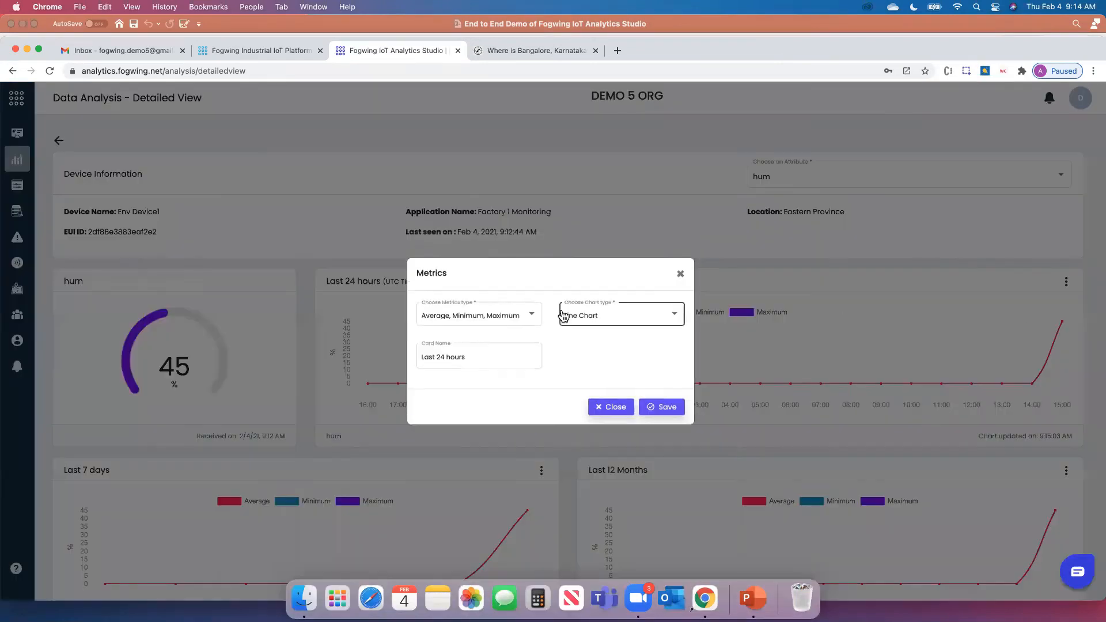
{"action": "left_click", "coordinate": [477, 316]}
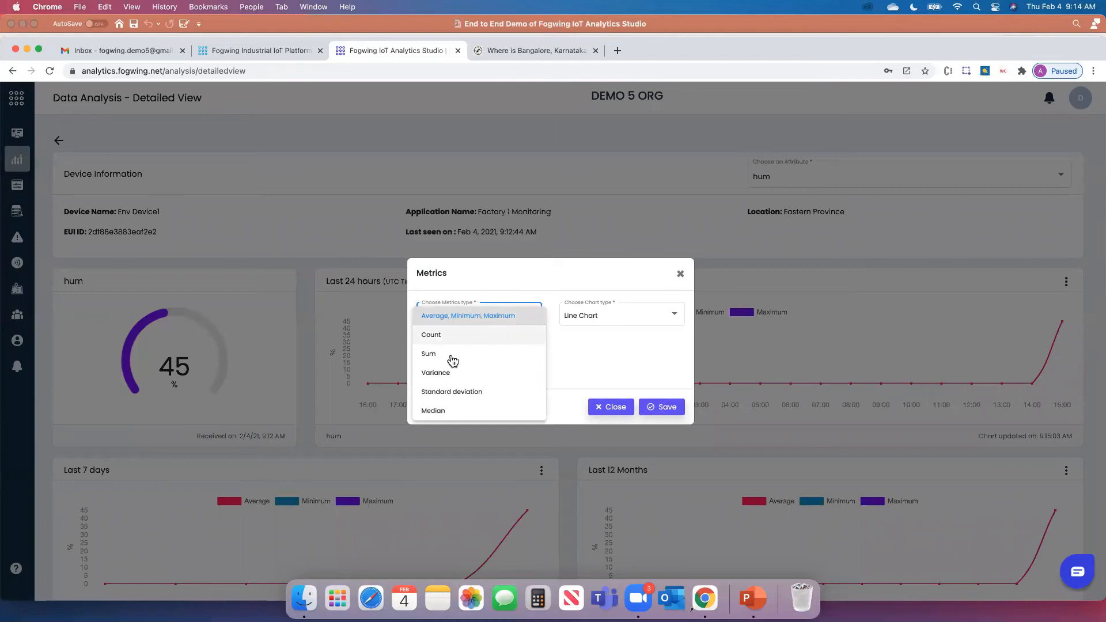
{"action": "left_click", "coordinate": [459, 390]}
{"action": "left_click", "coordinate": [657, 407]}
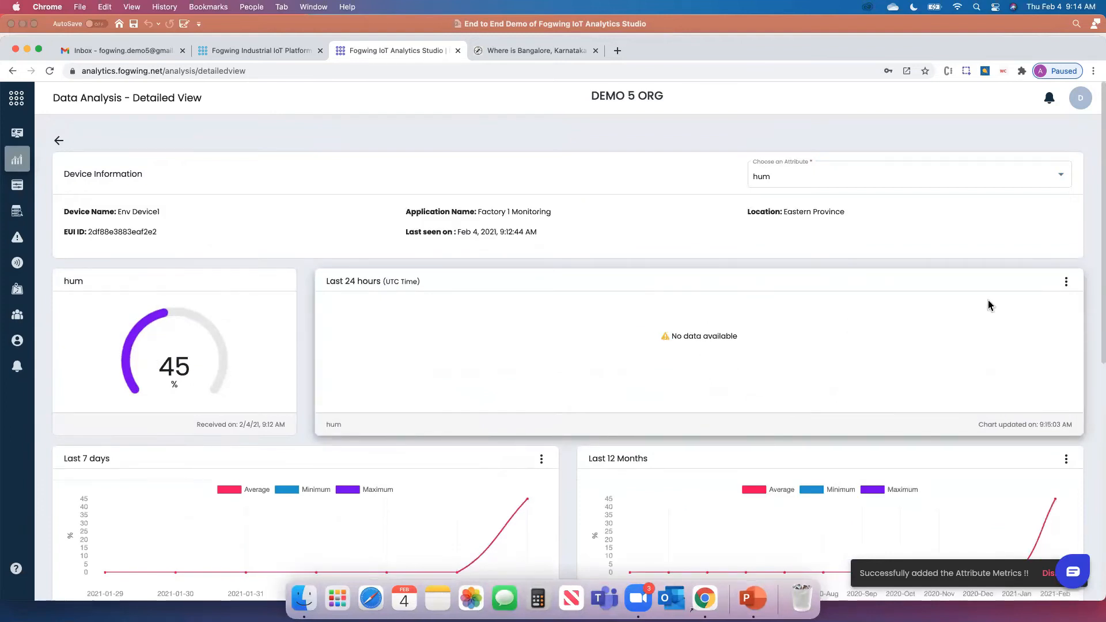
{"action": "left_click", "coordinate": [1066, 283]}
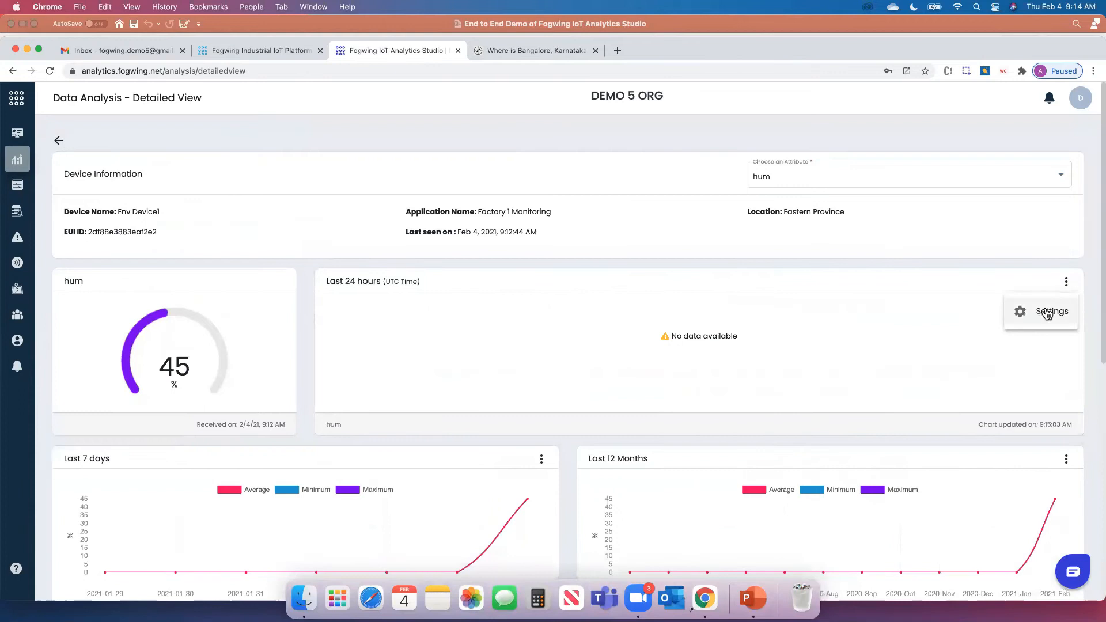
{"action": "left_click", "coordinate": [1049, 313]}
{"action": "left_click", "coordinate": [477, 318]}
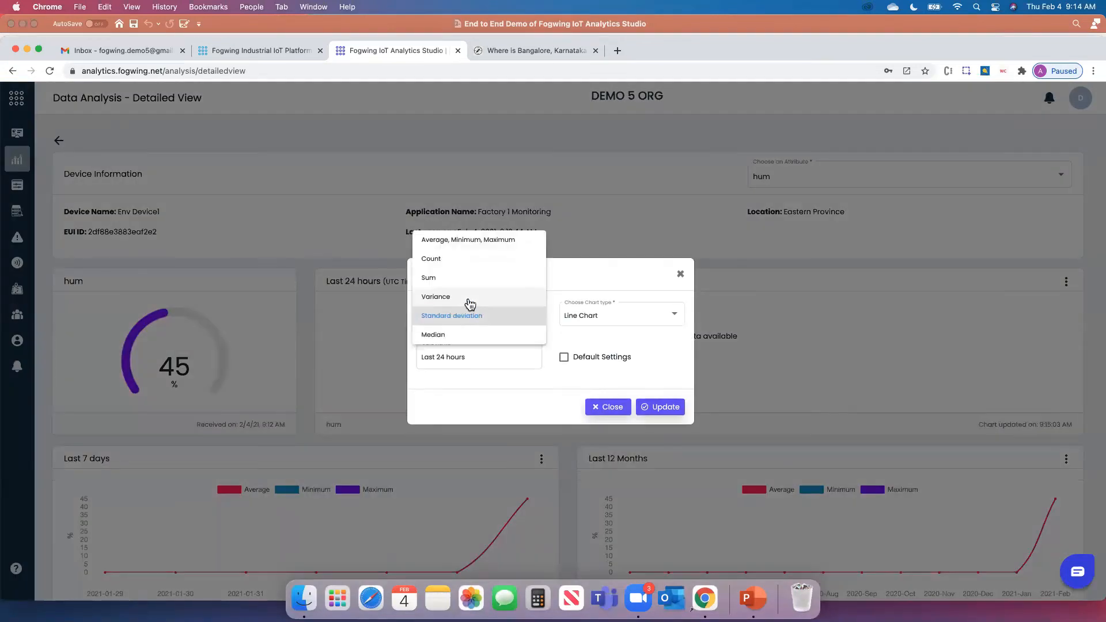
{"action": "left_click", "coordinate": [471, 297]}
{"action": "left_click", "coordinate": [667, 407]}
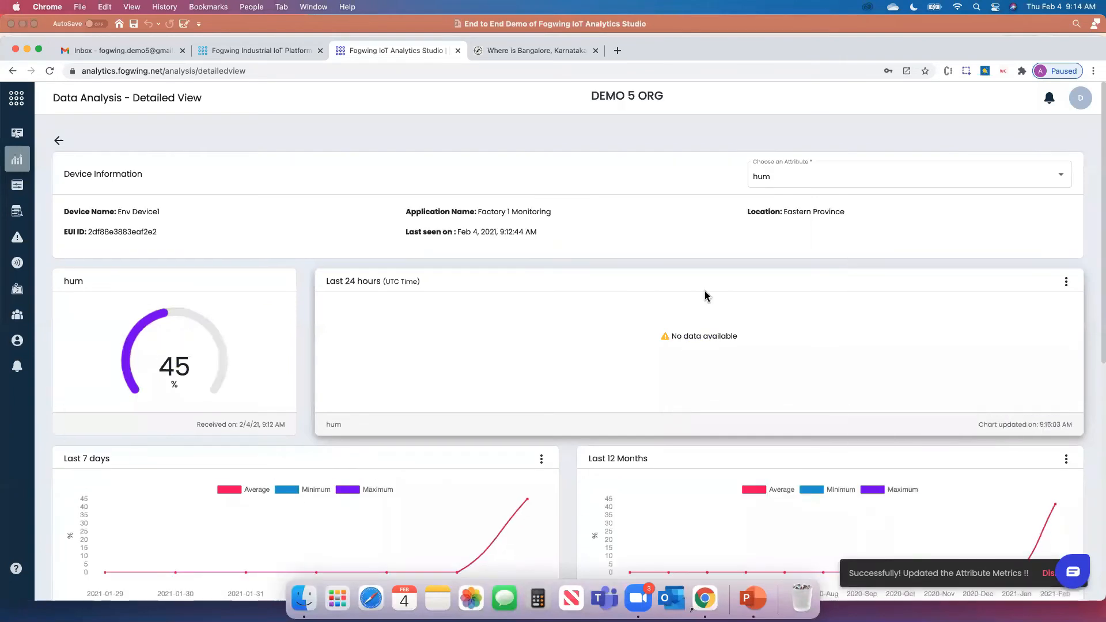
Set the Last 24 hours chart's metric type to Count and update it
{"action": "left_click", "coordinate": [1066, 283]}
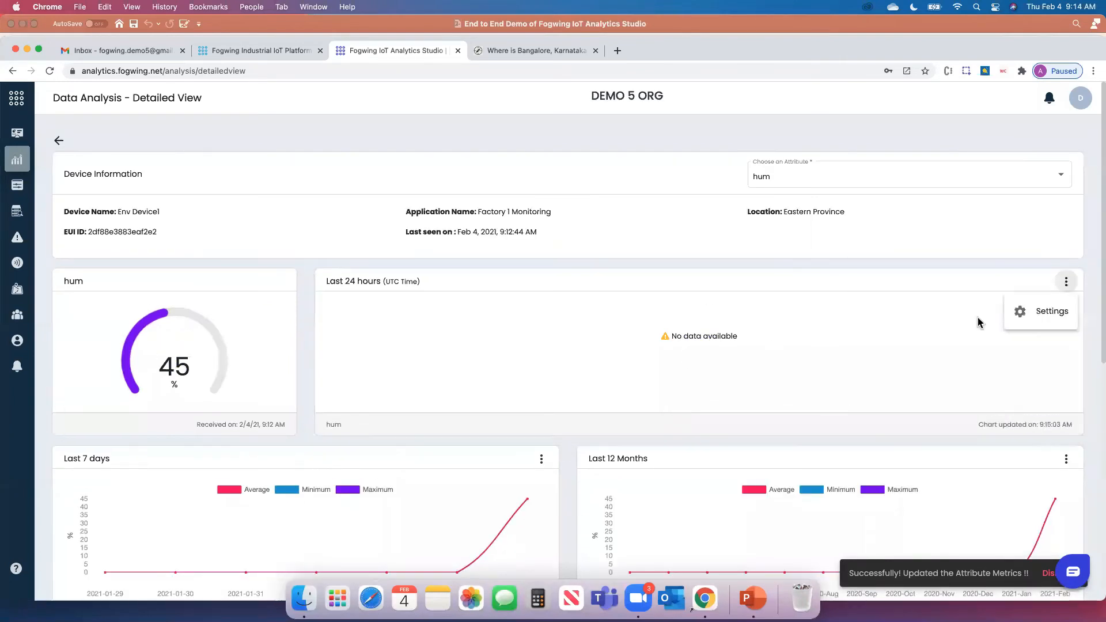
{"action": "left_click", "coordinate": [1049, 311]}
{"action": "left_click", "coordinate": [447, 319]}
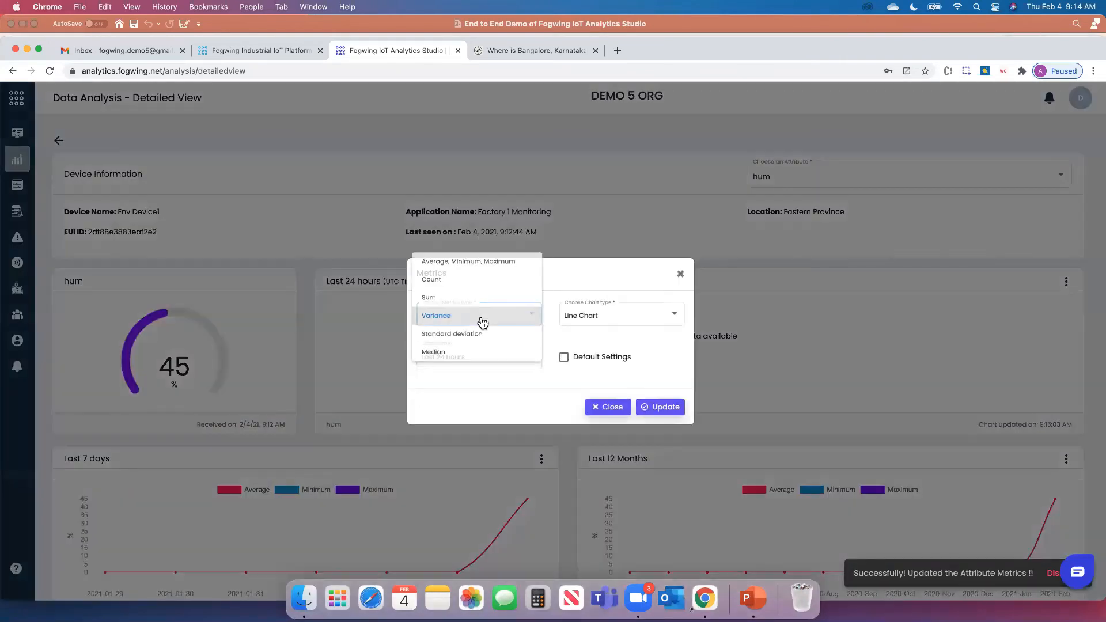
{"action": "left_click", "coordinate": [452, 282]}
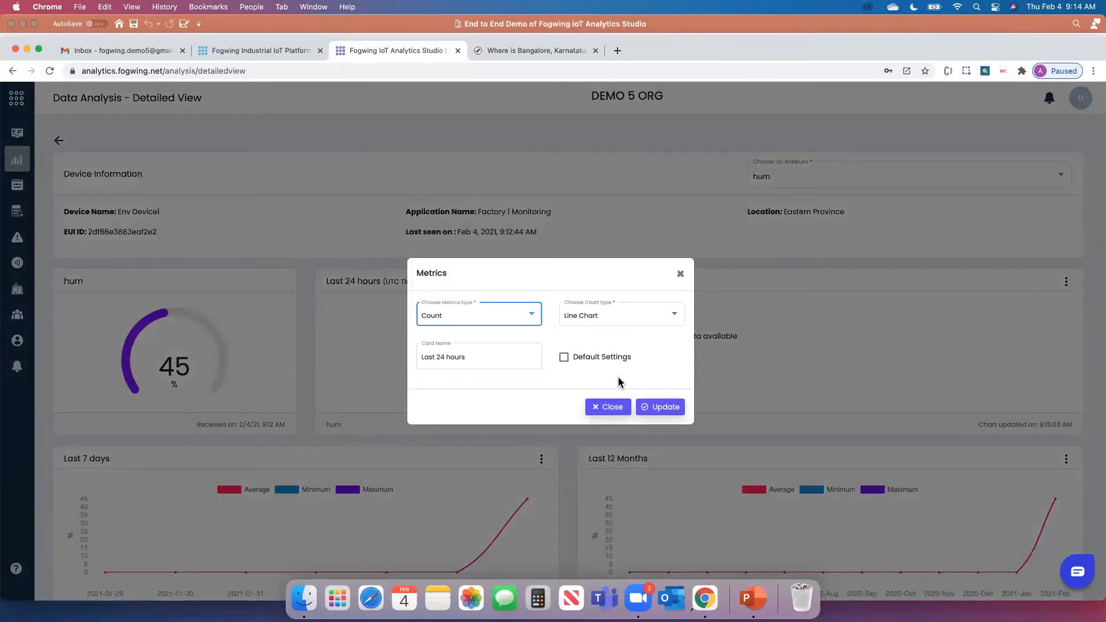
{"action": "left_click", "coordinate": [666, 407]}
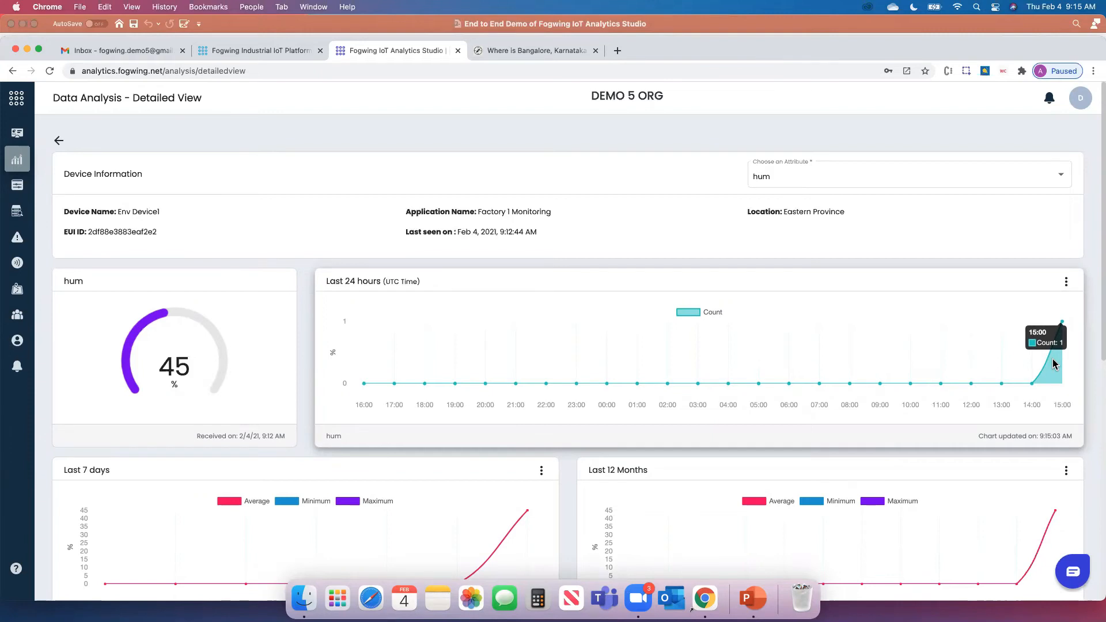
{"action": "scroll", "coordinate": [793, 355], "scroll_direction": "down", "scroll_amount": 3}
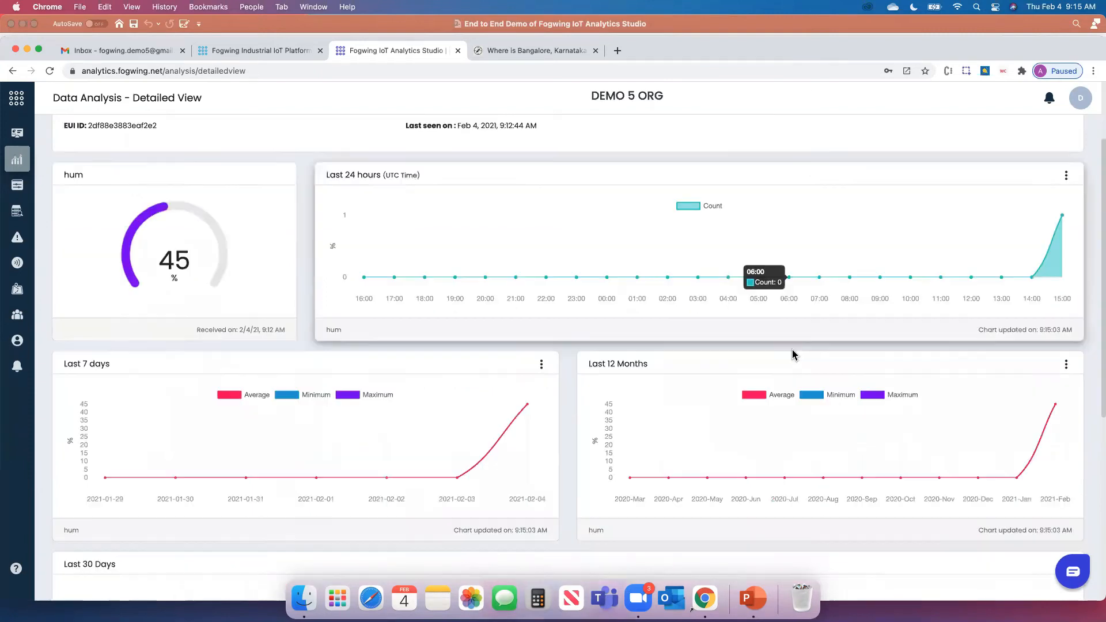
{"action": "scroll", "coordinate": [793, 356], "scroll_direction": "up", "scroll_amount": 3}
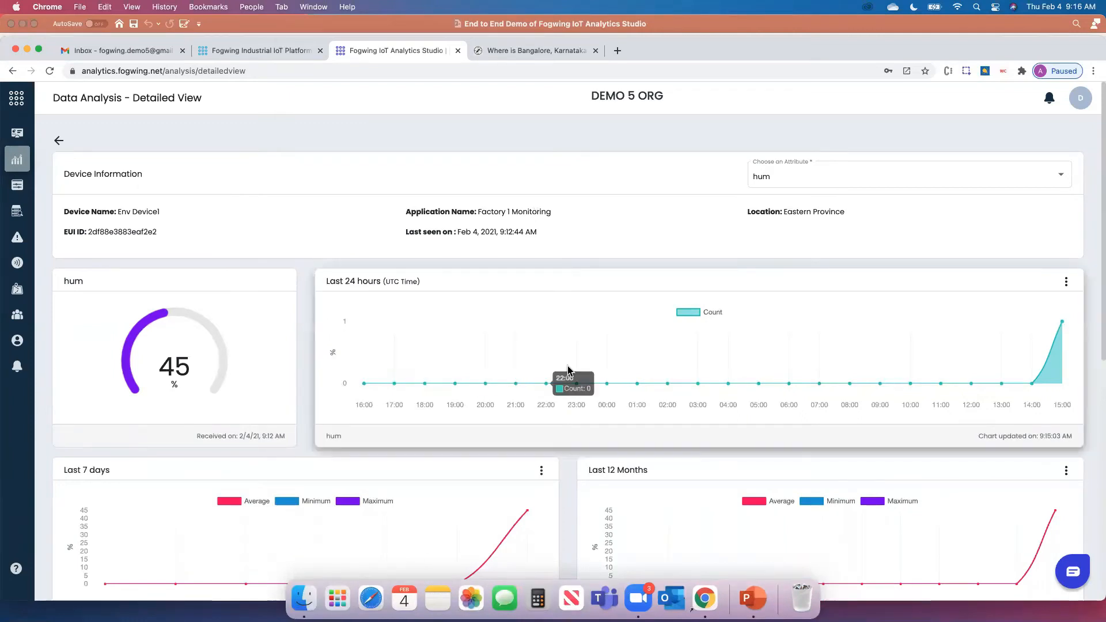
{"action": "scroll", "coordinate": [568, 370], "scroll_direction": "down", "scroll_amount": 5}
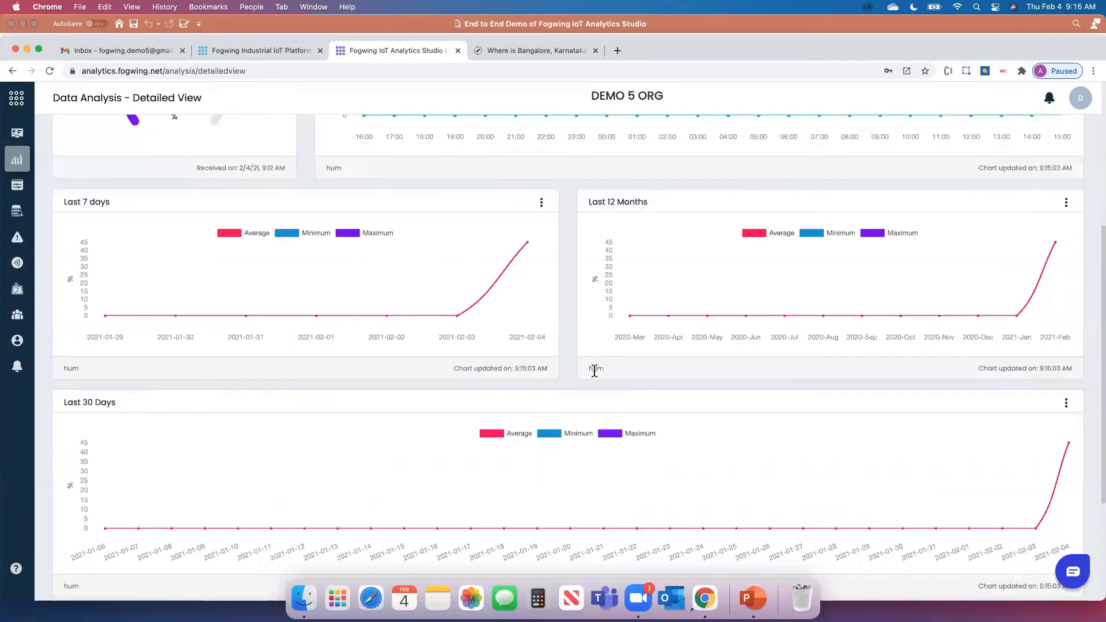
{"action": "scroll", "coordinate": [595, 371], "scroll_direction": "up", "scroll_amount": 5}
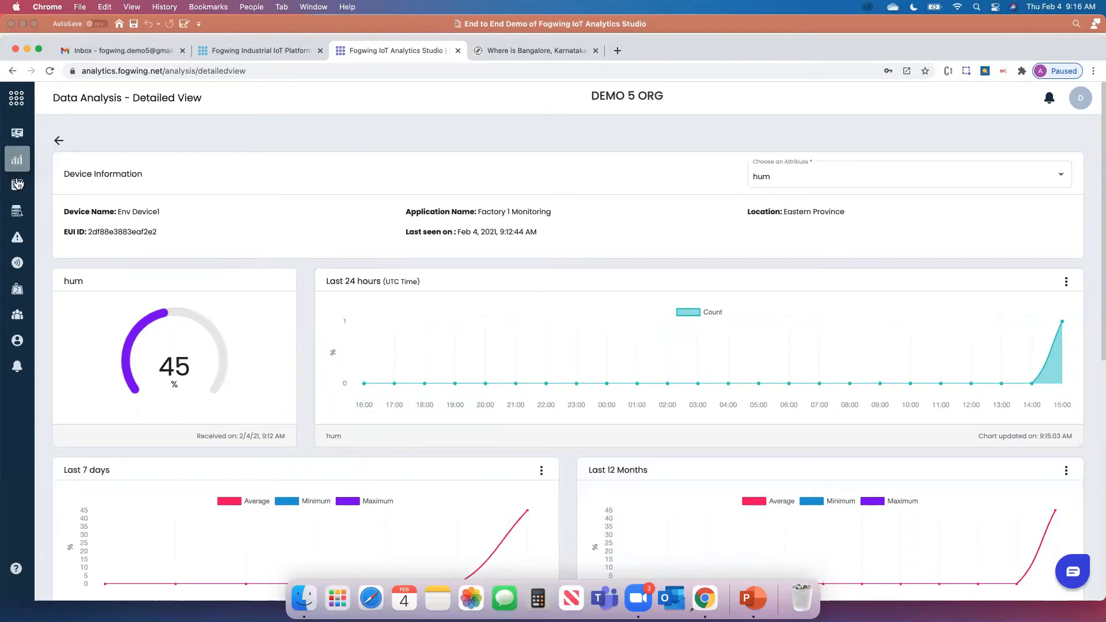
{"action": "scroll", "coordinate": [541, 264], "scroll_direction": "down", "scroll_amount": 6}
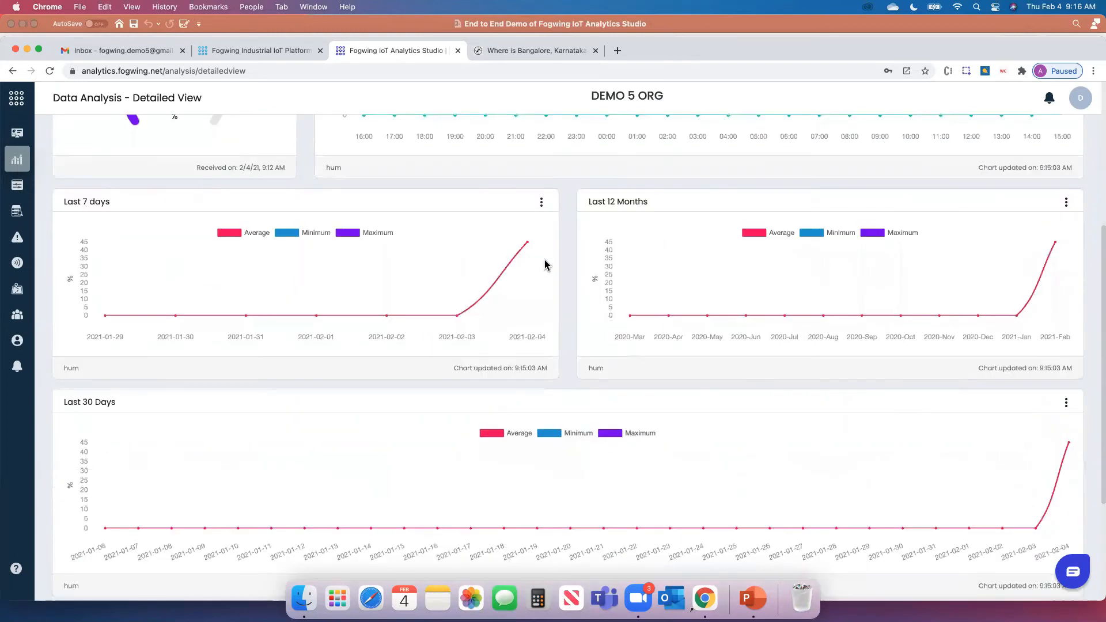
{"action": "scroll", "coordinate": [548, 264], "scroll_direction": "up", "scroll_amount": 6}
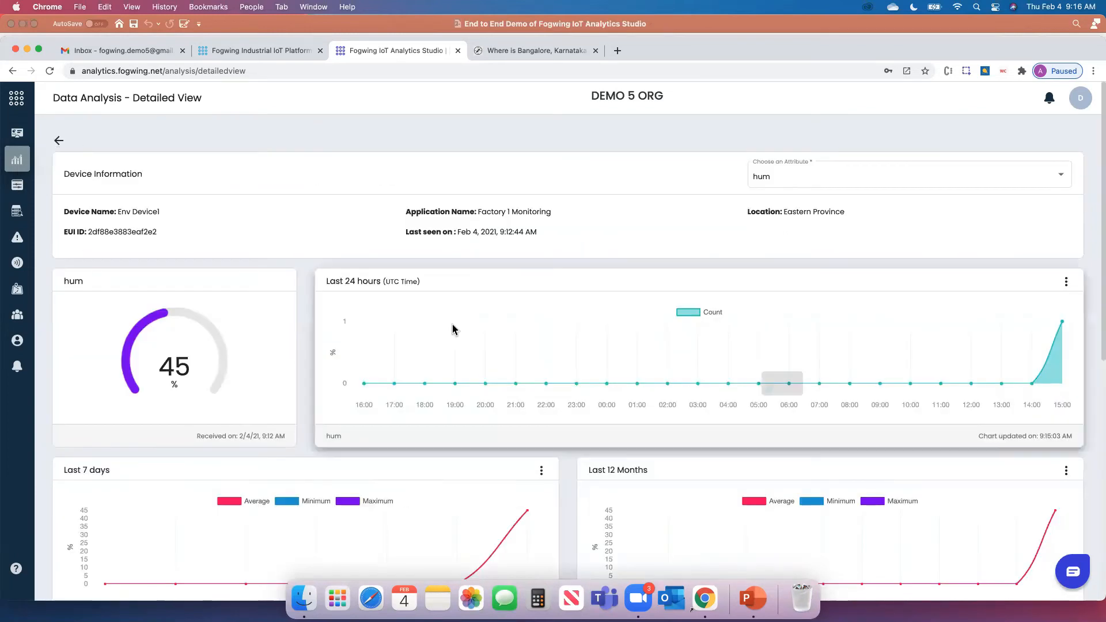
{"action": "scroll", "coordinate": [469, 321], "scroll_direction": "down", "scroll_amount": 5}
{"action": "scroll", "coordinate": [449, 294], "scroll_direction": "up", "scroll_amount": 2}
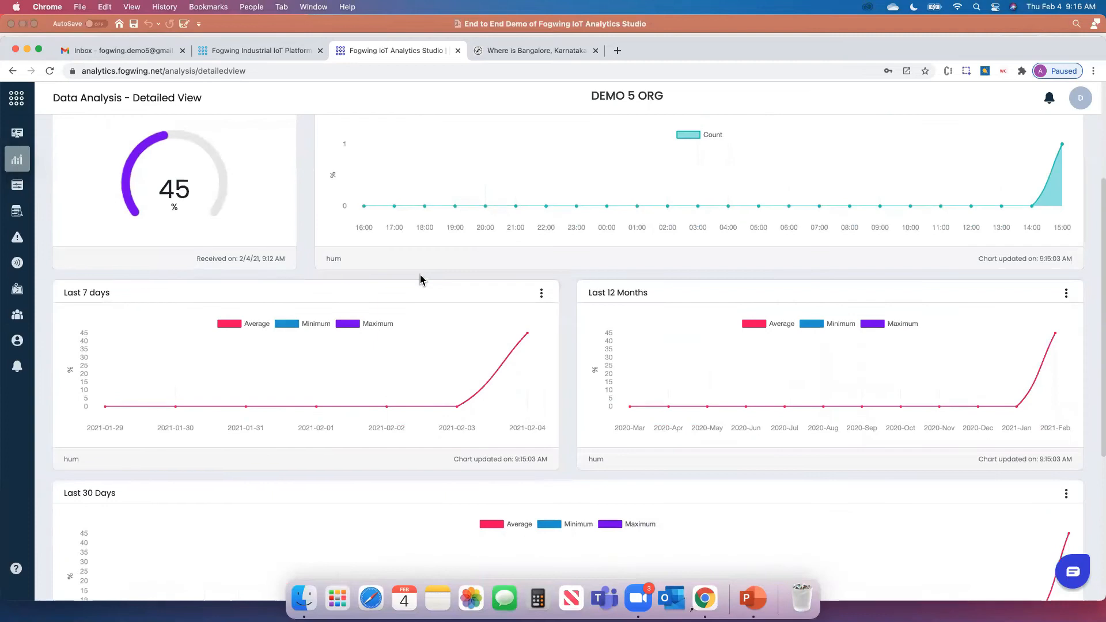
{"action": "scroll", "coordinate": [438, 288], "scroll_direction": "up", "scroll_amount": 3}
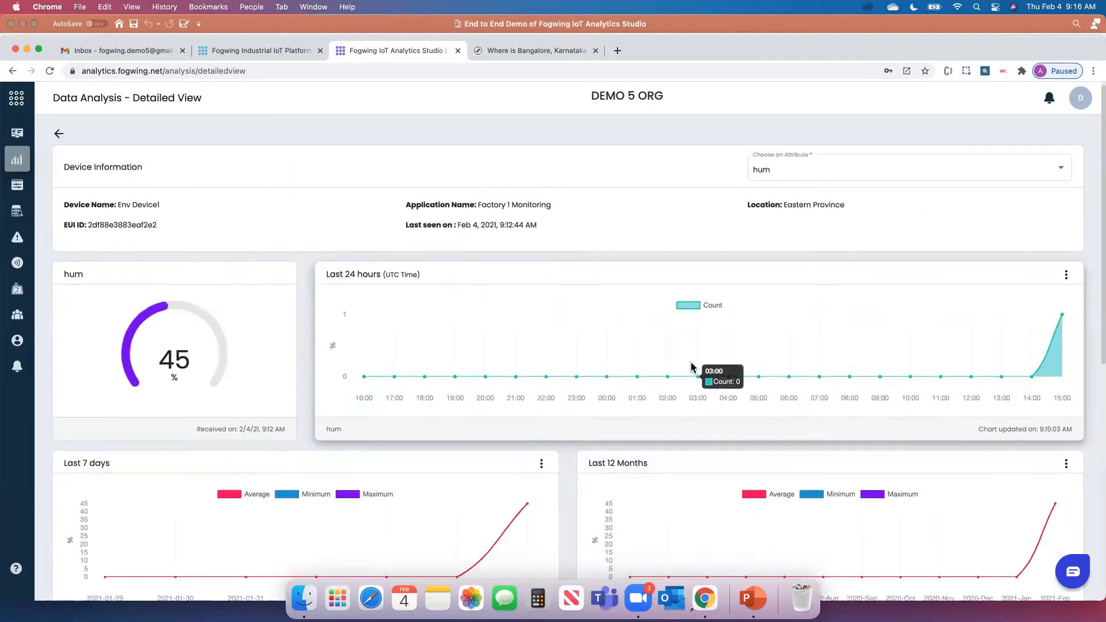
{"action": "scroll", "coordinate": [696, 369], "scroll_direction": "down", "scroll_amount": 6}
{"action": "scroll", "coordinate": [693, 367], "scroll_direction": "down", "scroll_amount": 1}
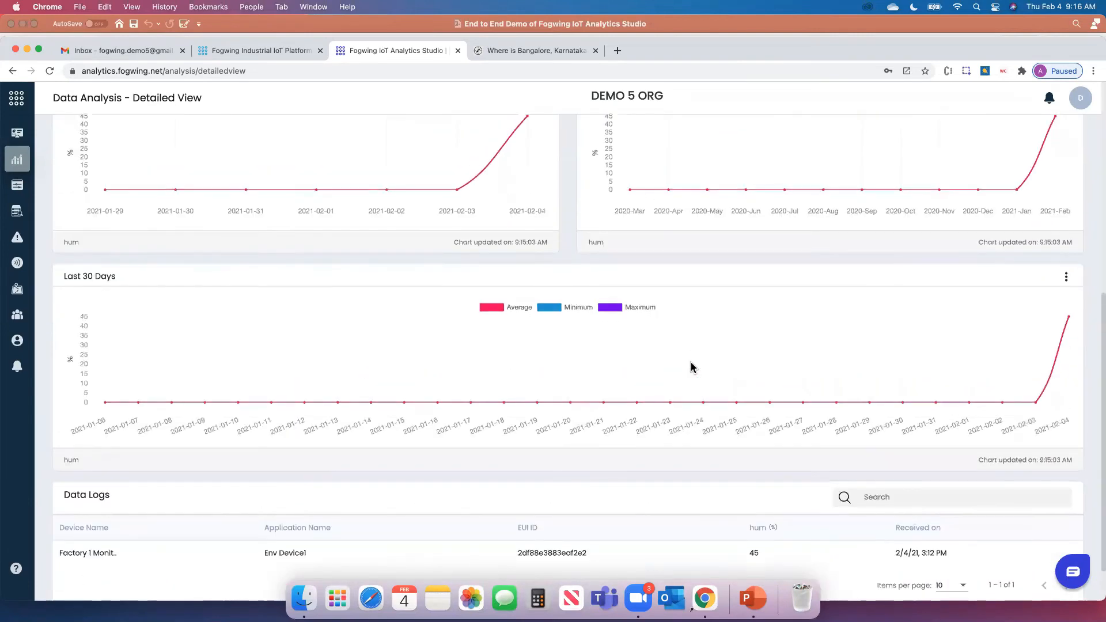
{"action": "scroll", "coordinate": [693, 367], "scroll_direction": "up", "scroll_amount": 7}
{"action": "scroll", "coordinate": [693, 367], "scroll_direction": "down", "scroll_amount": 7}
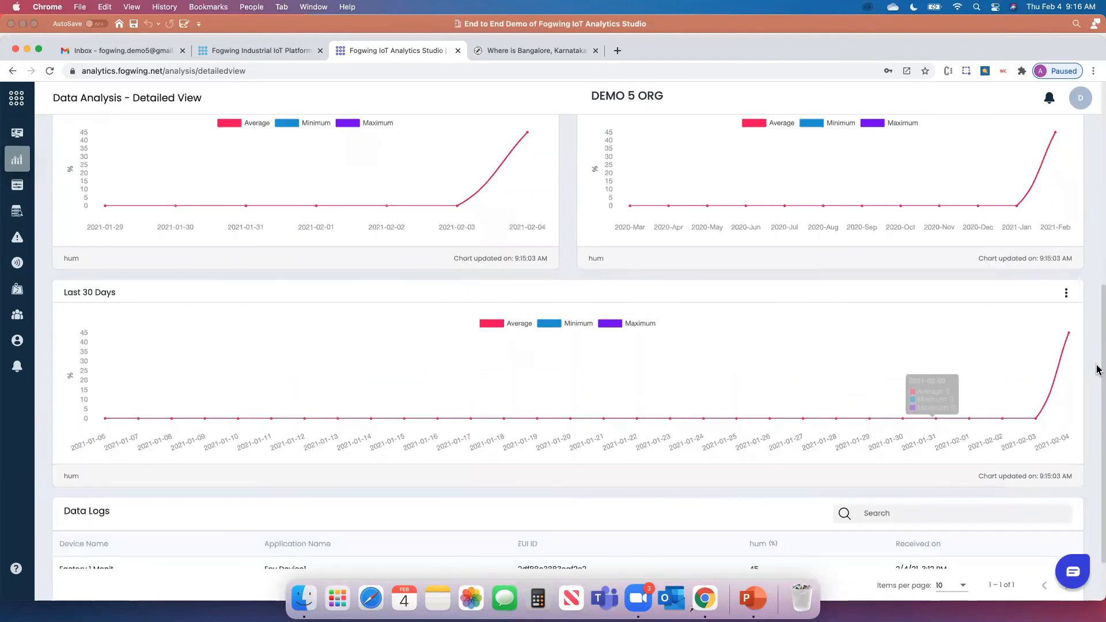
{"action": "scroll", "coordinate": [966, 490], "scroll_direction": "down", "scroll_amount": 1}
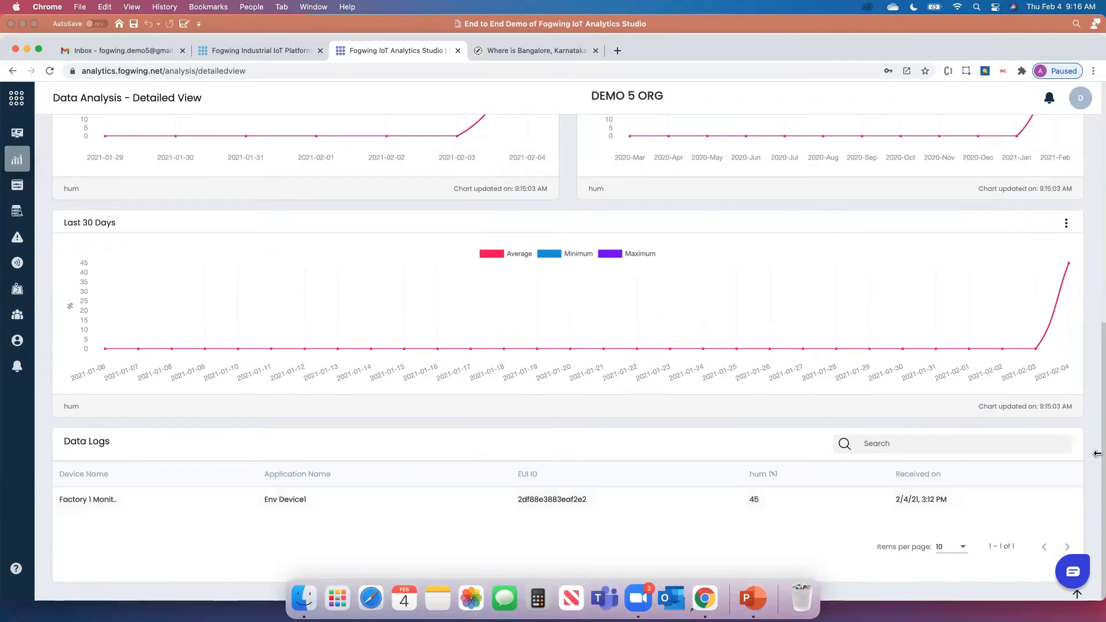
{"action": "scroll", "coordinate": [1097, 456], "scroll_direction": "up", "scroll_amount": 10}
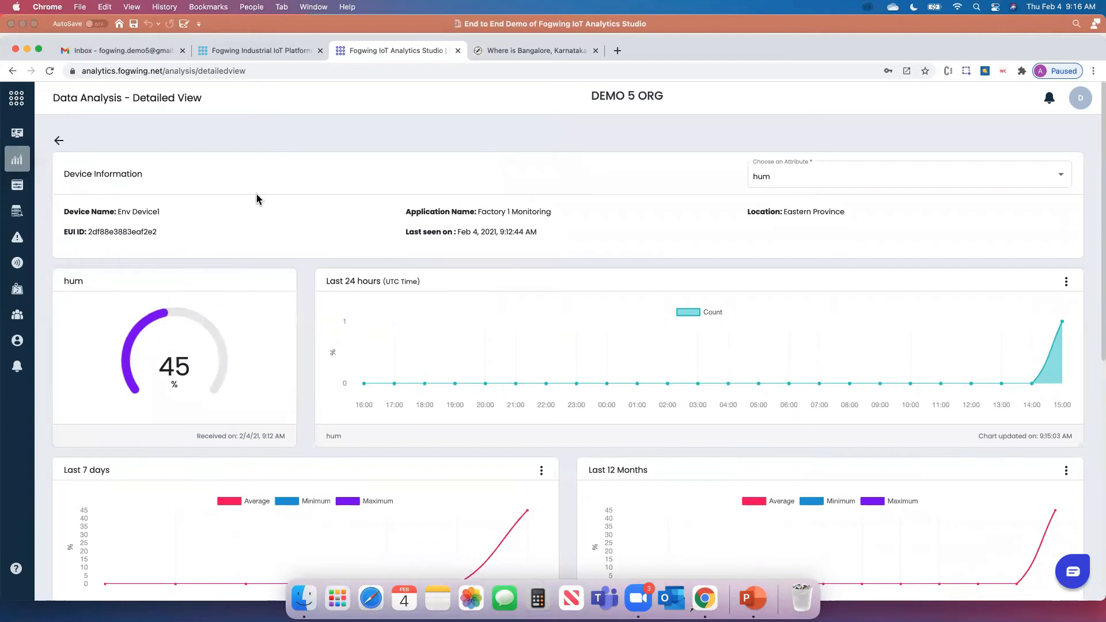
In Data Explorer, set the date range to 2/1/2021–2/5/2021
{"action": "left_click", "coordinate": [18, 185]}
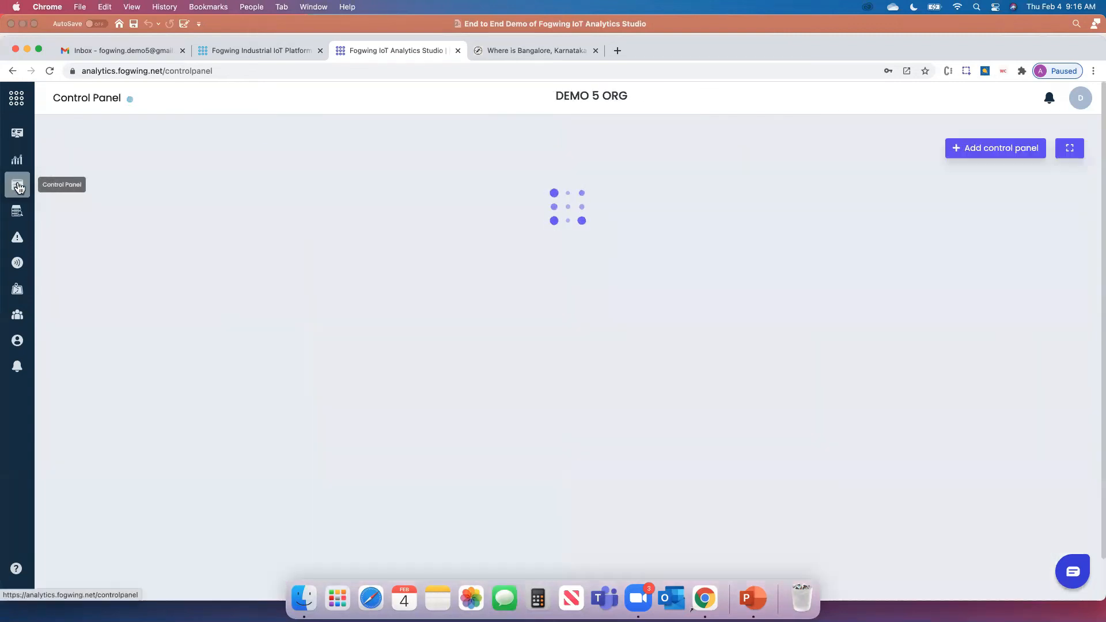
{"action": "left_click", "coordinate": [17, 213]}
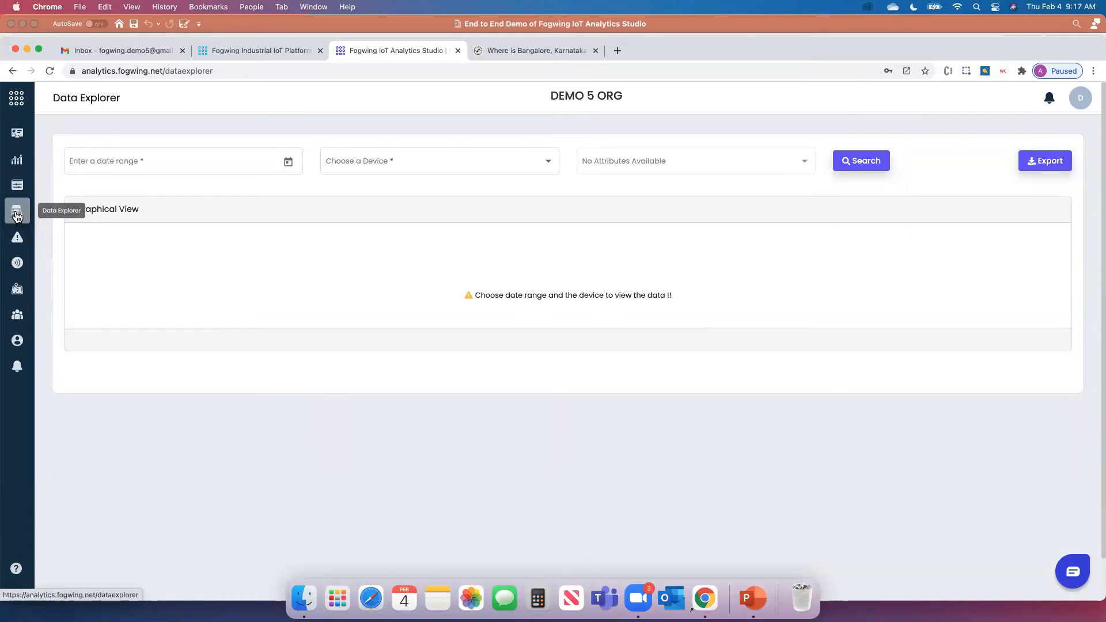
{"action": "left_click", "coordinate": [287, 165]}
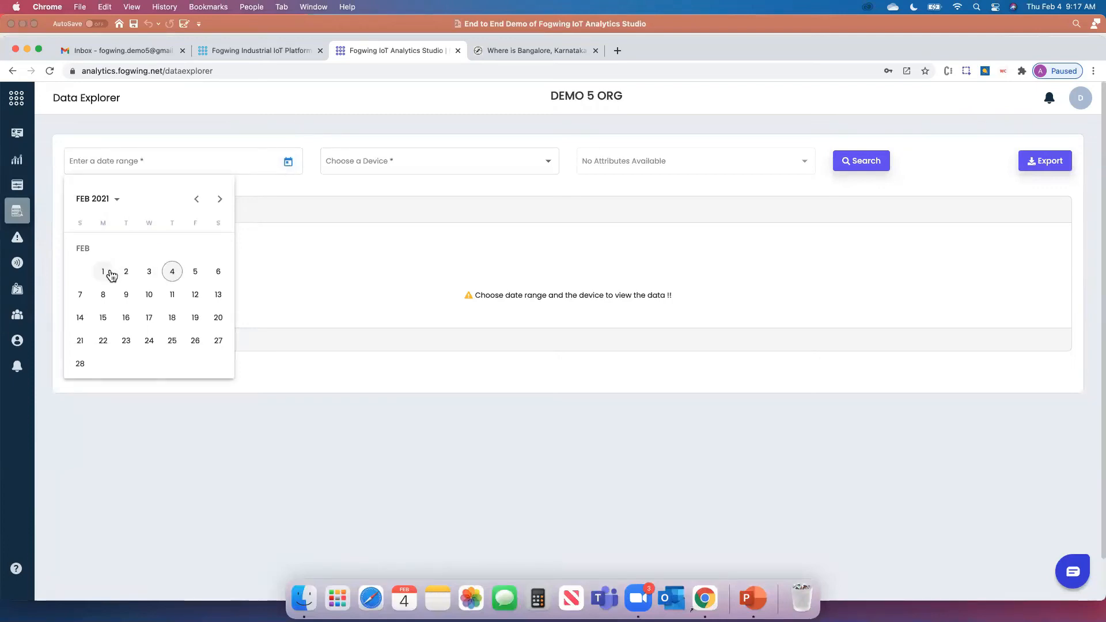
{"action": "left_click", "coordinate": [104, 271]}
{"action": "left_click", "coordinate": [200, 273]}
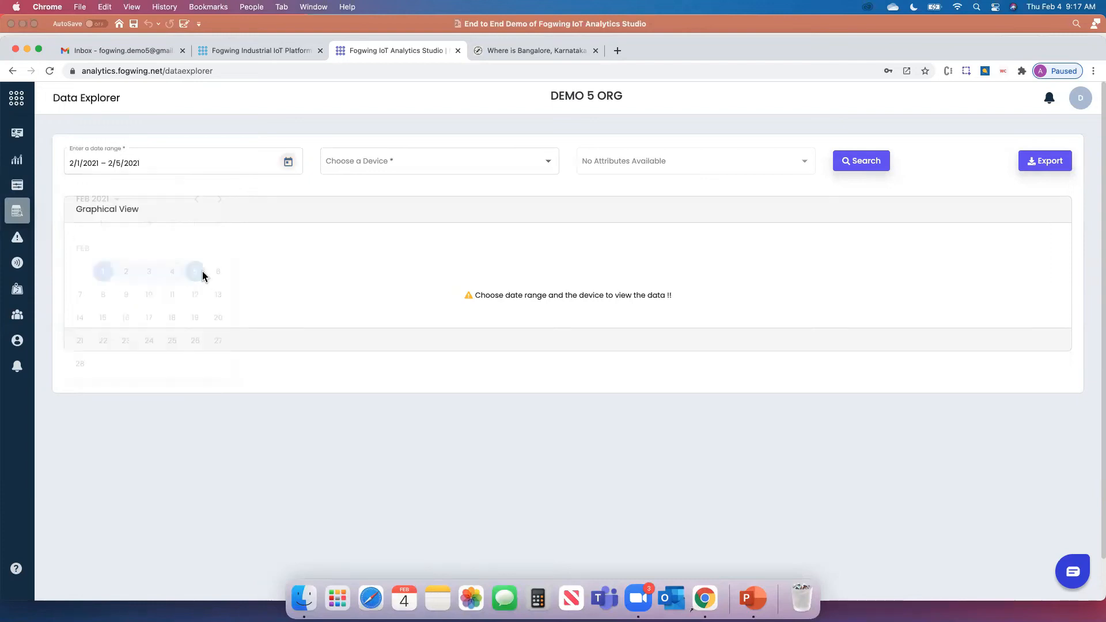
Search Env Device1's temp readings and review the chart rising from 60.5 to 90
{"action": "left_click", "coordinate": [410, 168]}
{"action": "left_click", "coordinate": [370, 181]}
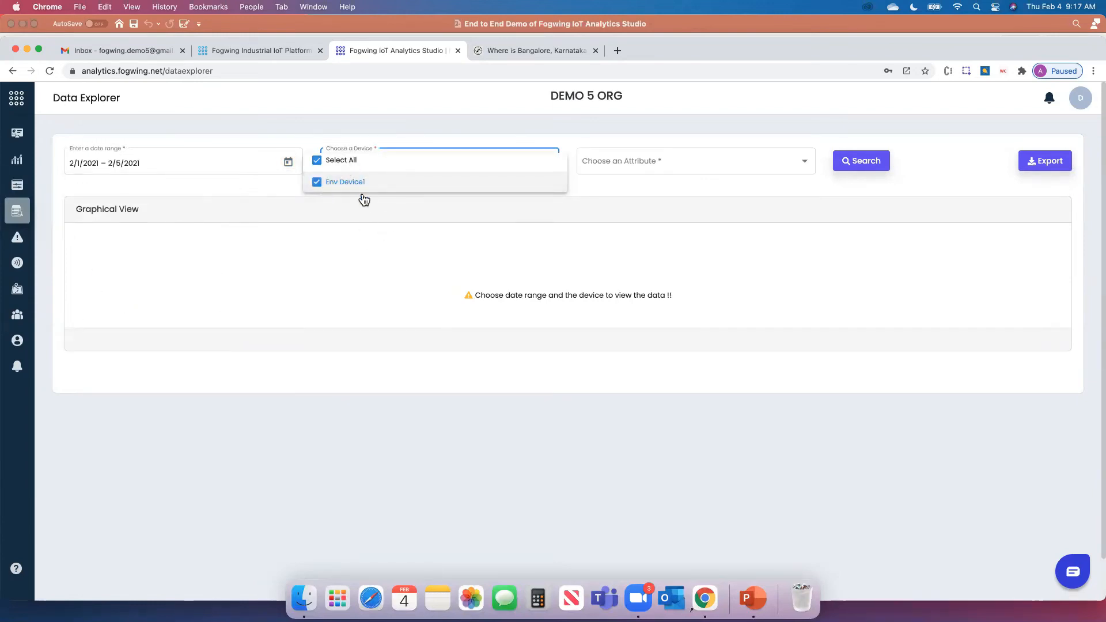
{"action": "left_click", "coordinate": [623, 169]}
{"action": "left_click", "coordinate": [642, 165]}
{"action": "left_click", "coordinate": [609, 169]}
{"action": "left_click", "coordinate": [859, 164]}
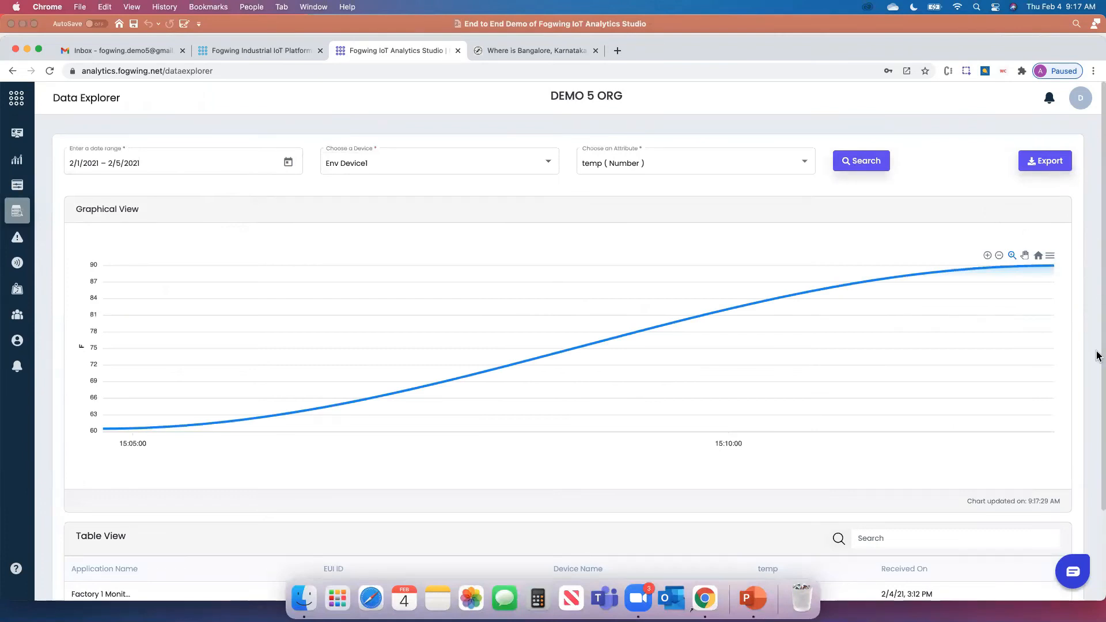
{"action": "left_click_drag", "start_coordinate": [1097, 326], "coordinate": [1098, 297]}
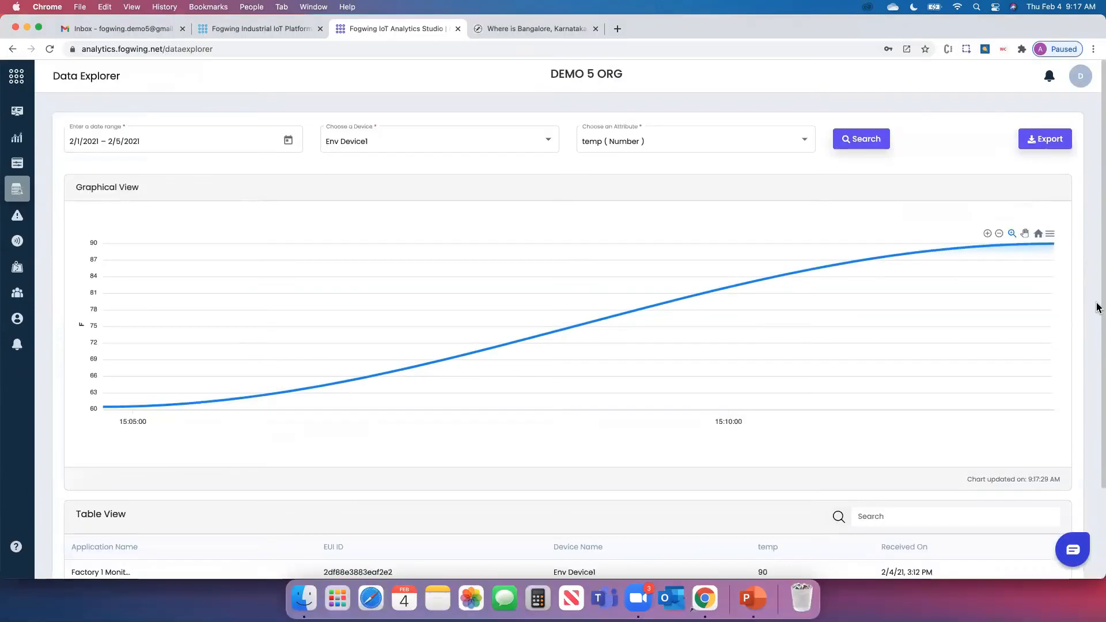
{"action": "scroll", "coordinate": [1098, 337], "scroll_direction": "down", "scroll_amount": 4}
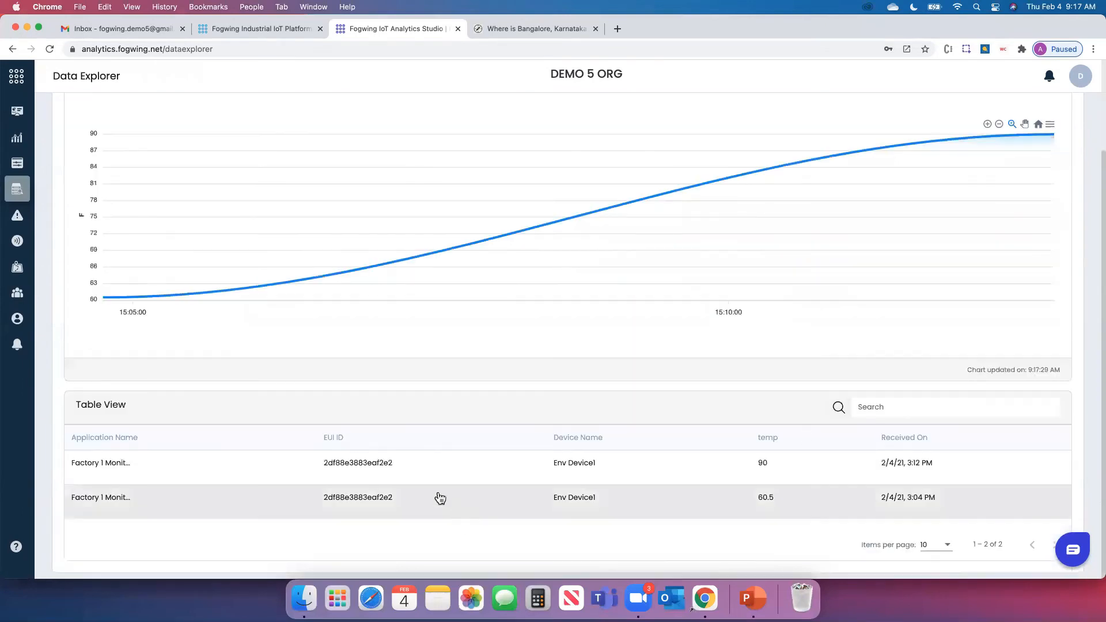
{"action": "scroll", "coordinate": [461, 473], "scroll_direction": "up", "scroll_amount": 1}
{"action": "scroll", "coordinate": [460, 474], "scroll_direction": "up", "scroll_amount": 4}
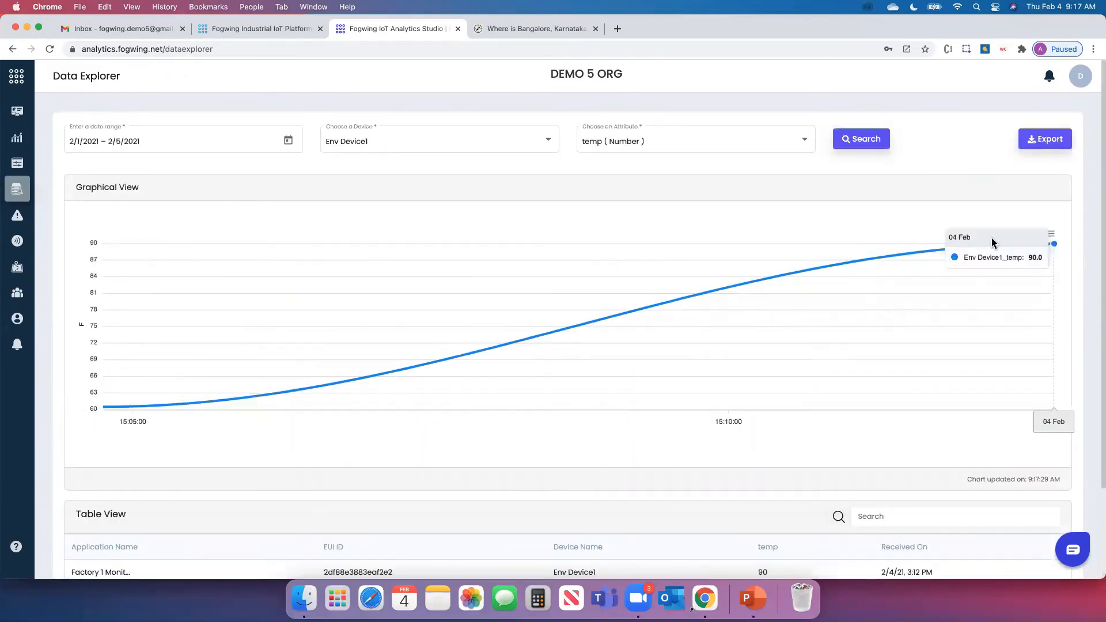
Search the hum attribute for the same range, then go to the Control Panel page
{"action": "left_click", "coordinate": [672, 148]}
{"action": "left_click", "coordinate": [611, 158]}
{"action": "left_click", "coordinate": [876, 150]}
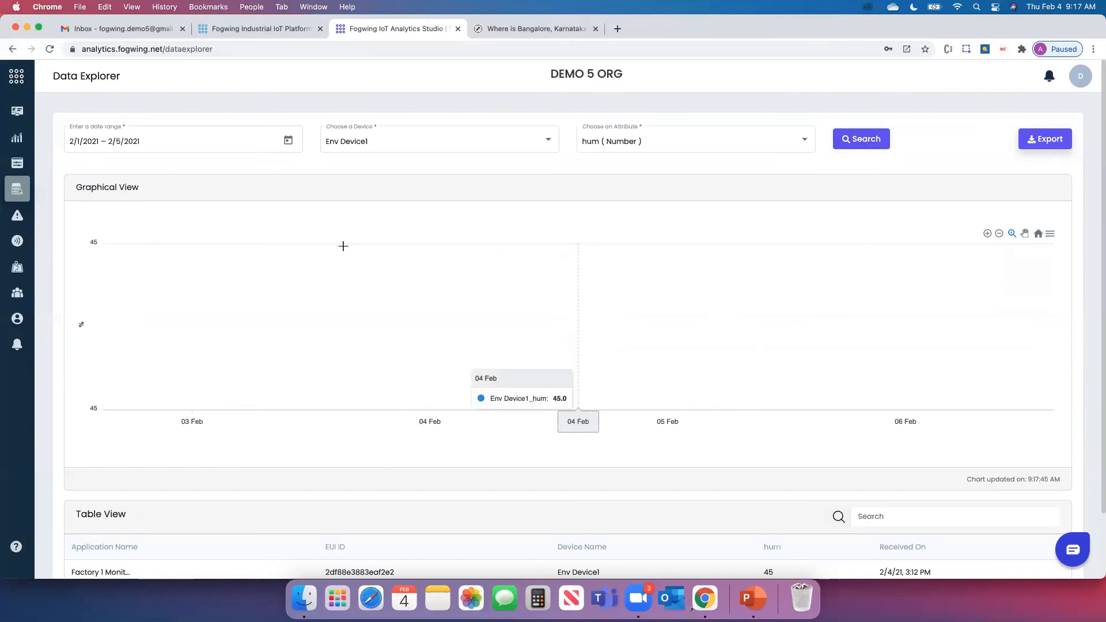
{"action": "left_click", "coordinate": [18, 167]}
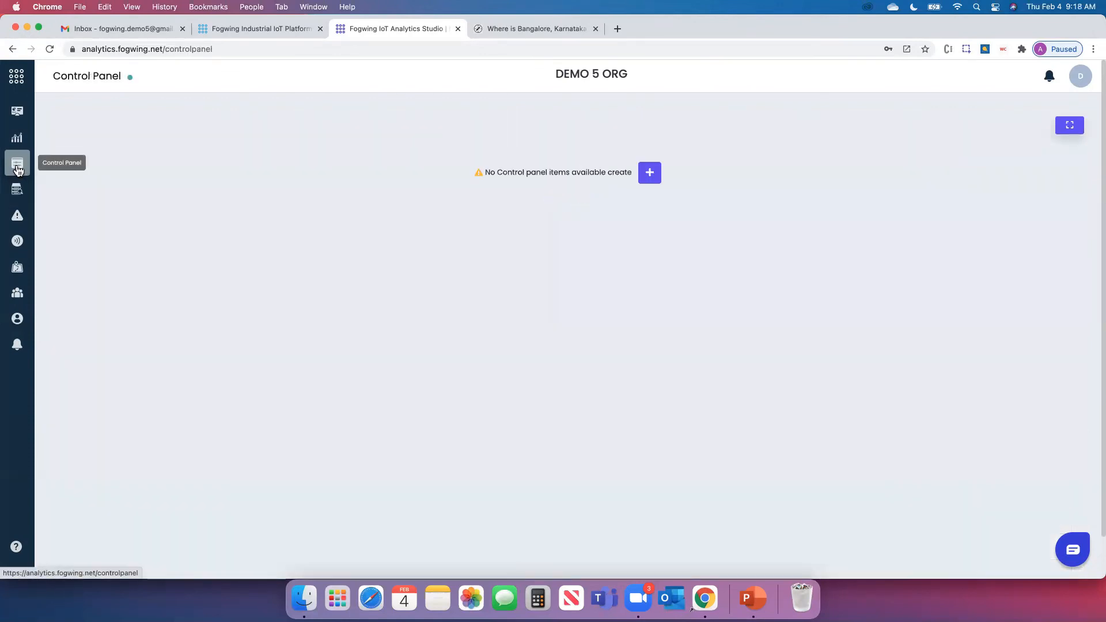
In Data Explorer, set the date range to 1–5 February 2021
{"action": "left_click", "coordinate": [17, 190]}
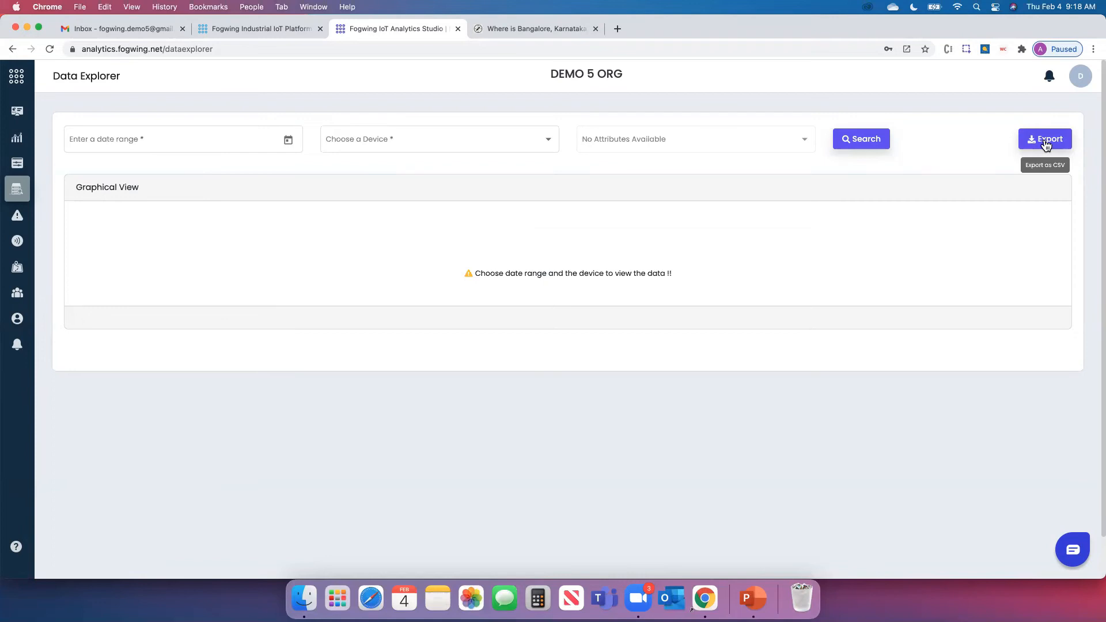
{"action": "left_click", "coordinate": [287, 140]}
{"action": "left_click", "coordinate": [109, 257]}
{"action": "left_click", "coordinate": [196, 254]}
Select Env Device1 as the device and temp as the attribute to chart
{"action": "left_click", "coordinate": [410, 151]}
{"action": "left_click", "coordinate": [365, 166]}
{"action": "left_click", "coordinate": [605, 151]}
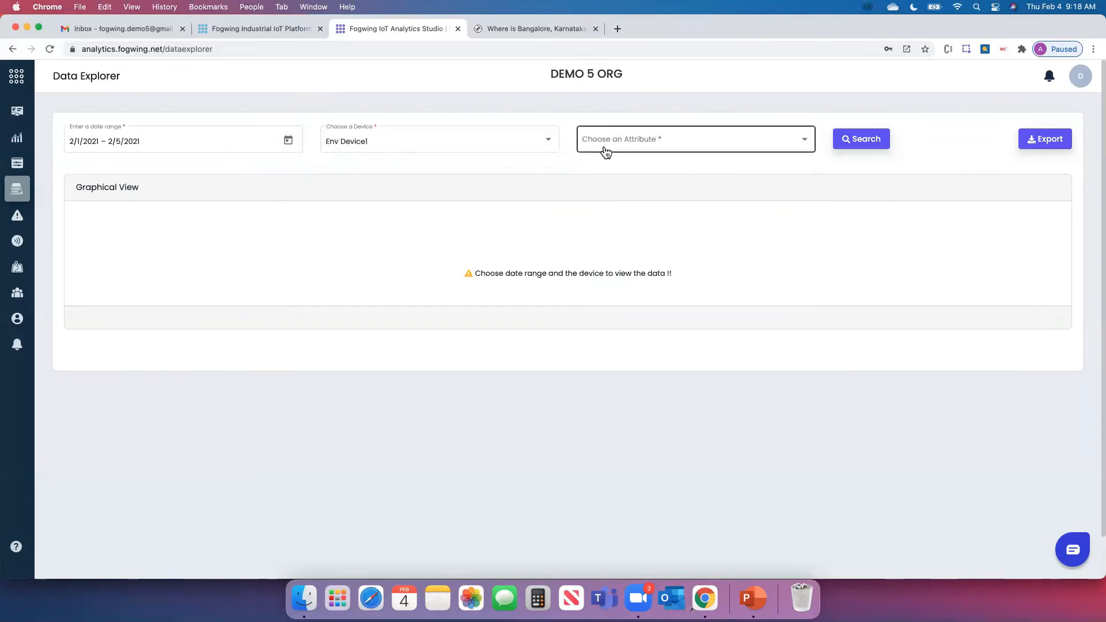
{"action": "left_click", "coordinate": [605, 151]}
{"action": "left_click", "coordinate": [603, 143]}
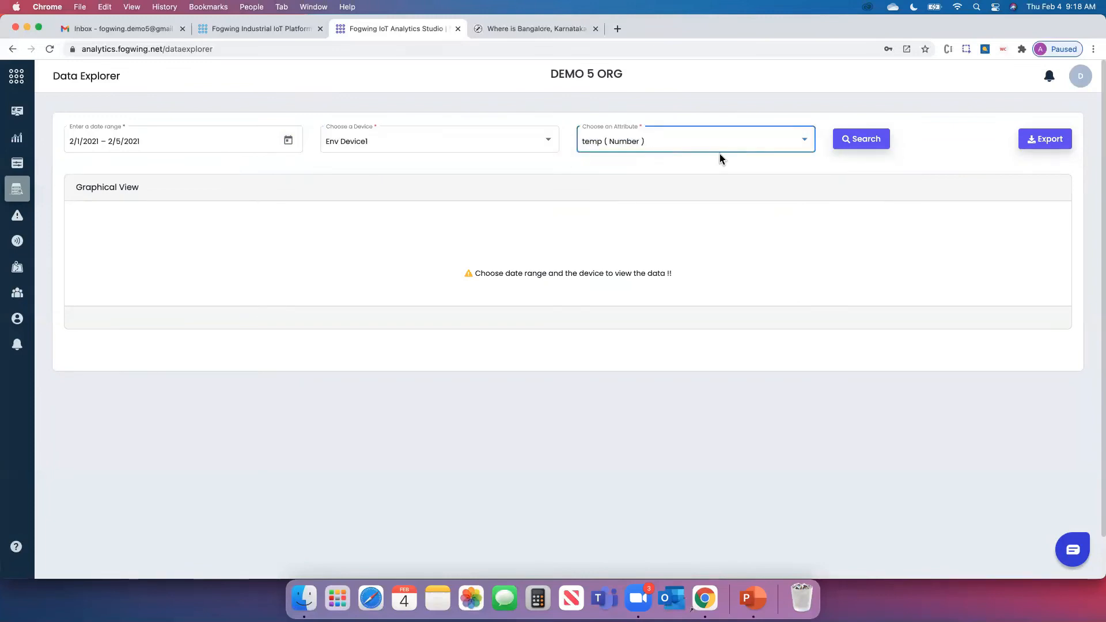
Export the temp data as CSV, show the readings for the range, then go to Control Panel
{"action": "left_click", "coordinate": [1045, 151]}
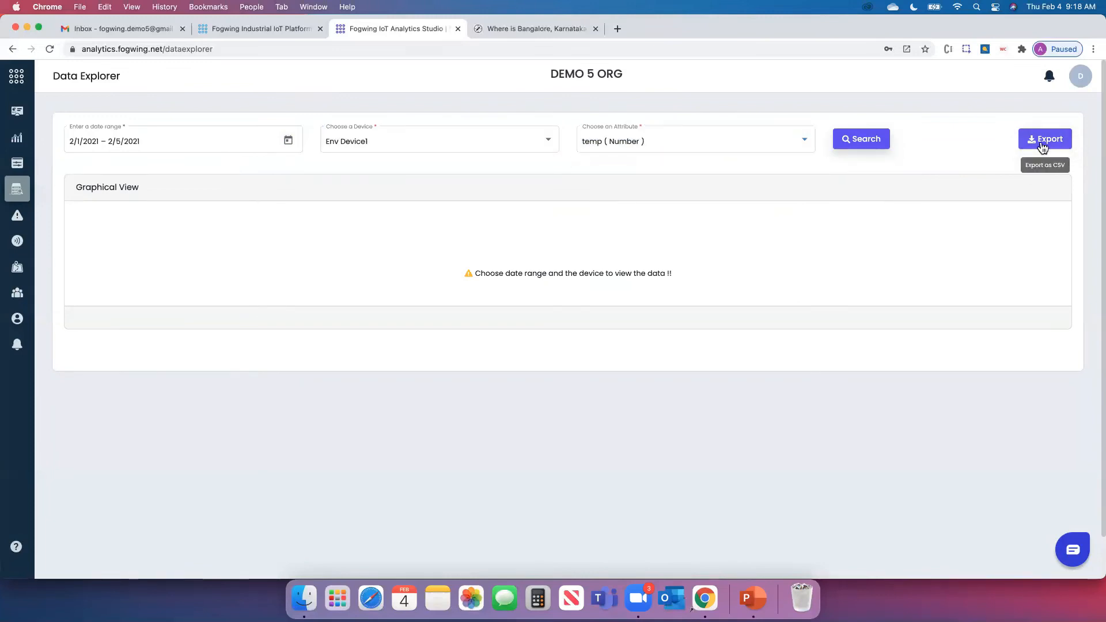
{"action": "left_click", "coordinate": [886, 148]}
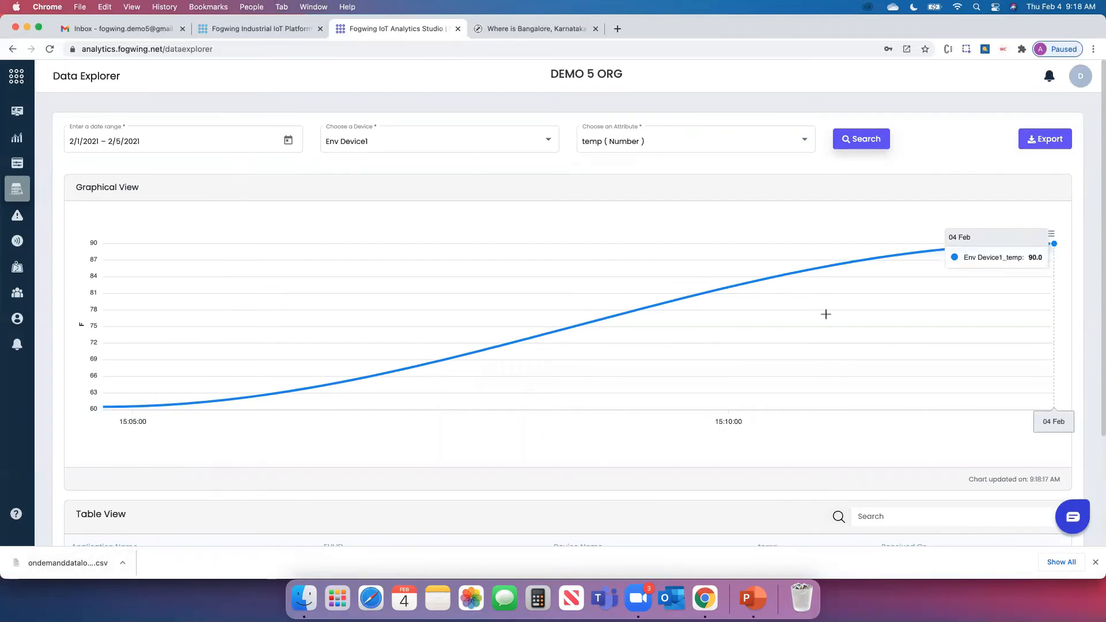
{"action": "left_click", "coordinate": [19, 166]}
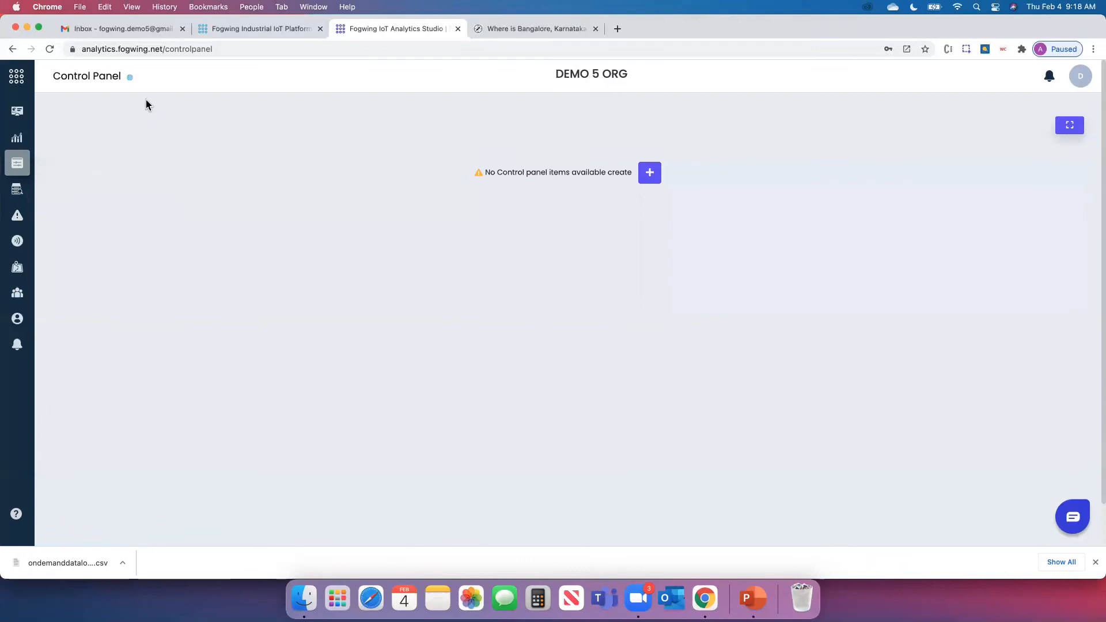
Add and save an Env Device1 temp gauge, then refresh to show it
{"action": "left_click", "coordinate": [652, 176]}
{"action": "left_click", "coordinate": [454, 299]}
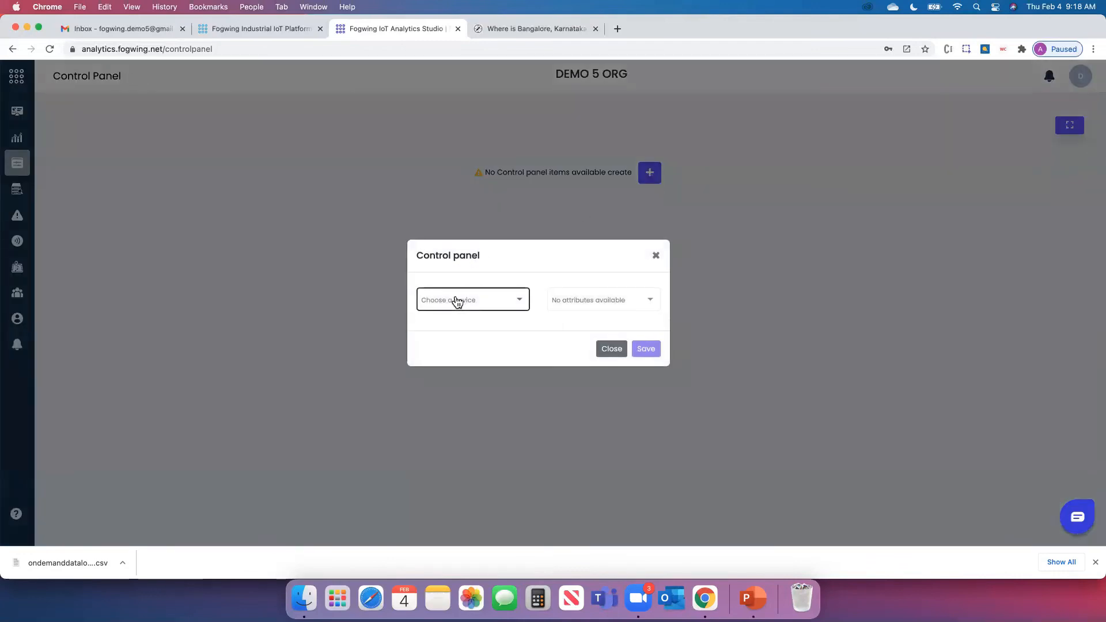
{"action": "left_click", "coordinate": [457, 302]}
{"action": "left_click", "coordinate": [581, 307]}
{"action": "left_click", "coordinate": [578, 305]}
{"action": "left_click", "coordinate": [654, 354]}
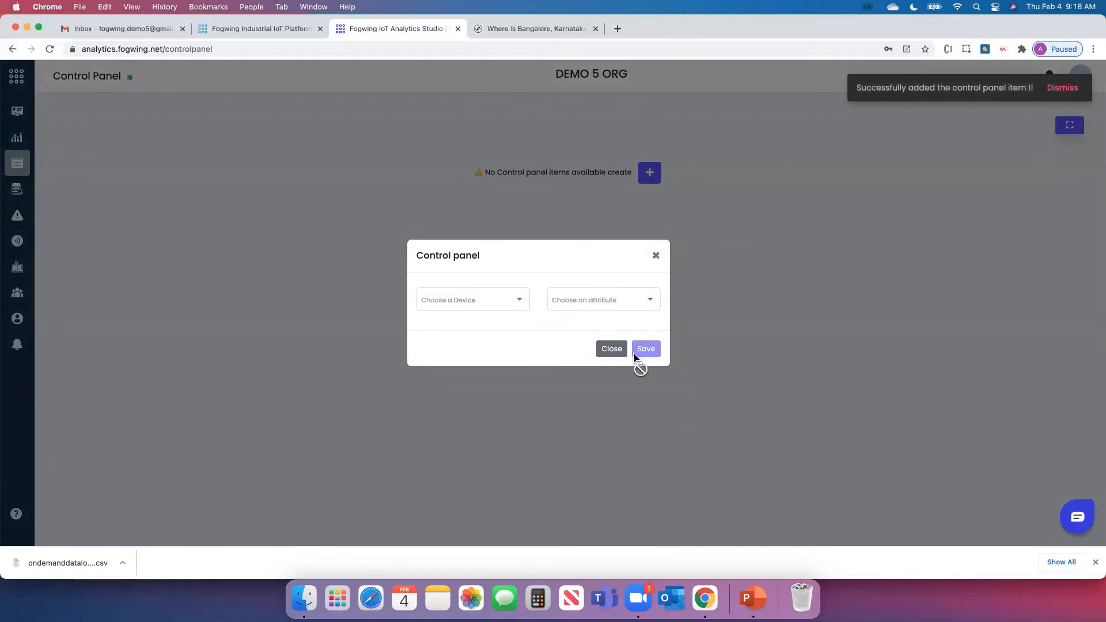
{"action": "left_click", "coordinate": [613, 351]}
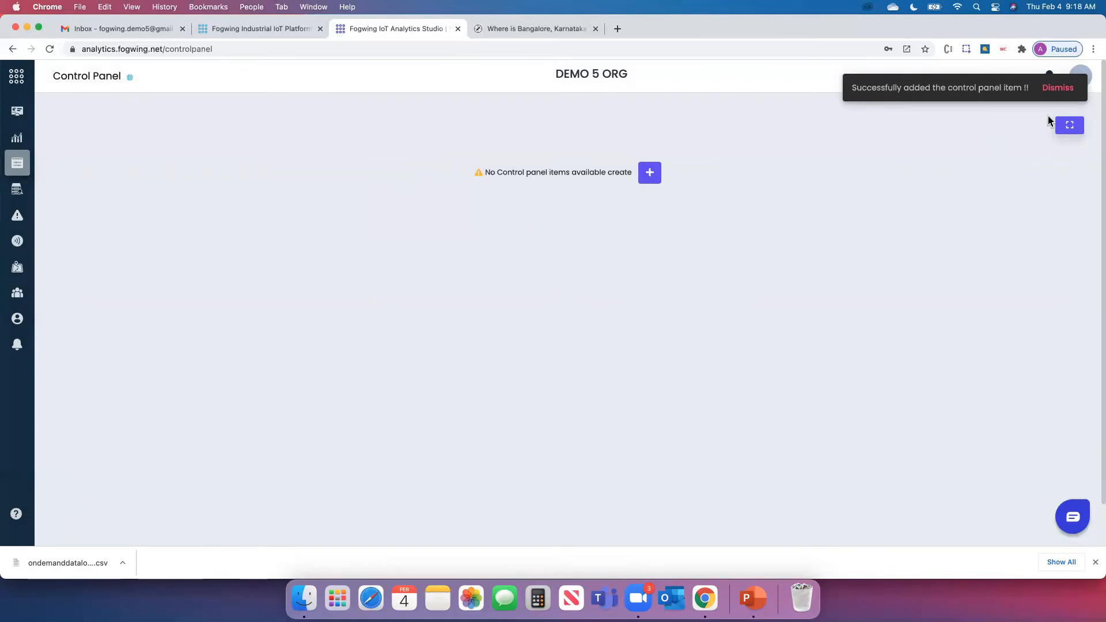
{"action": "left_click", "coordinate": [1050, 90]}
{"action": "left_click", "coordinate": [51, 51]}
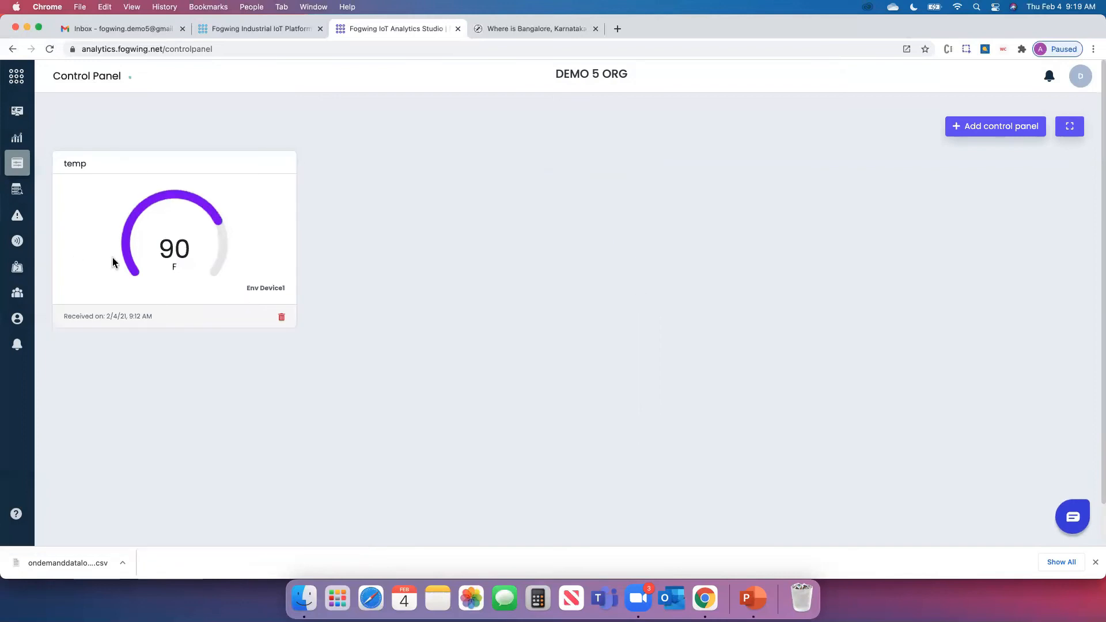
Add a second Env Device1 gauge for the hum attribute and close the dialog
{"action": "left_click", "coordinate": [995, 130]}
{"action": "left_click", "coordinate": [462, 309]}
{"action": "left_click", "coordinate": [591, 310]}
{"action": "left_click", "coordinate": [560, 318]}
{"action": "left_click", "coordinate": [645, 350]}
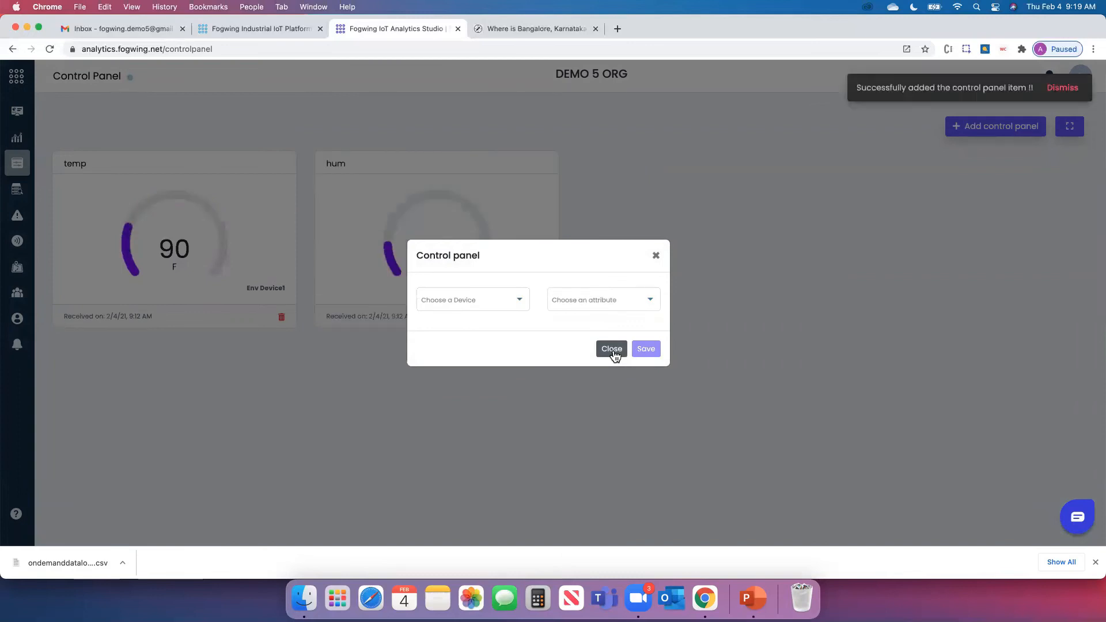
{"action": "left_click", "coordinate": [613, 350]}
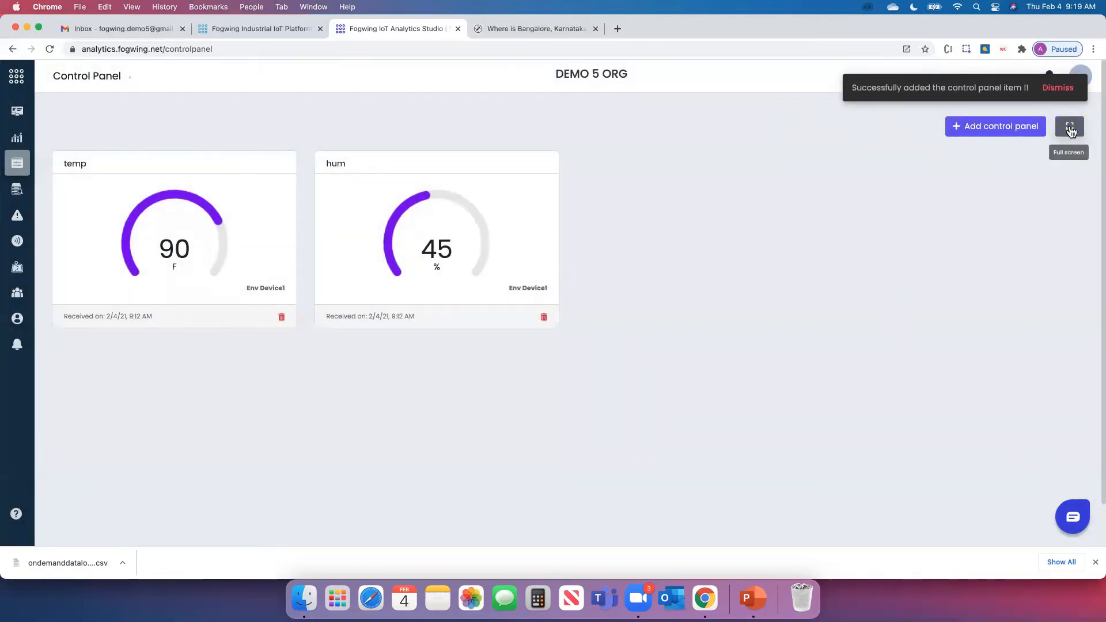
{"action": "left_click", "coordinate": [1070, 132]}
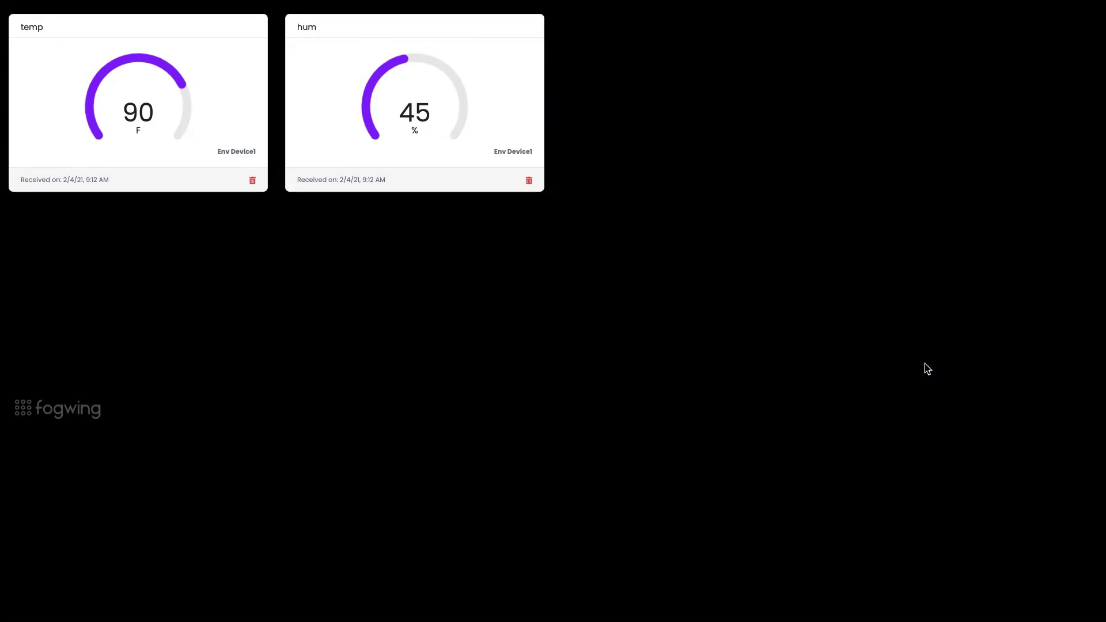
{"action": "key", "text": "Escape"}
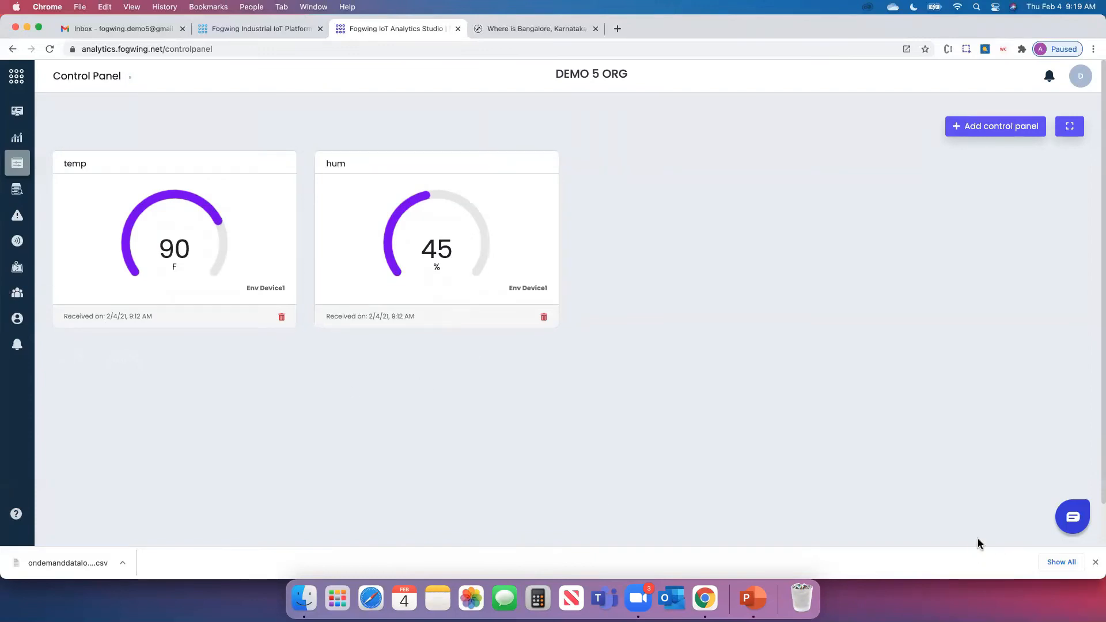
{"action": "left_click", "coordinate": [1096, 563]}
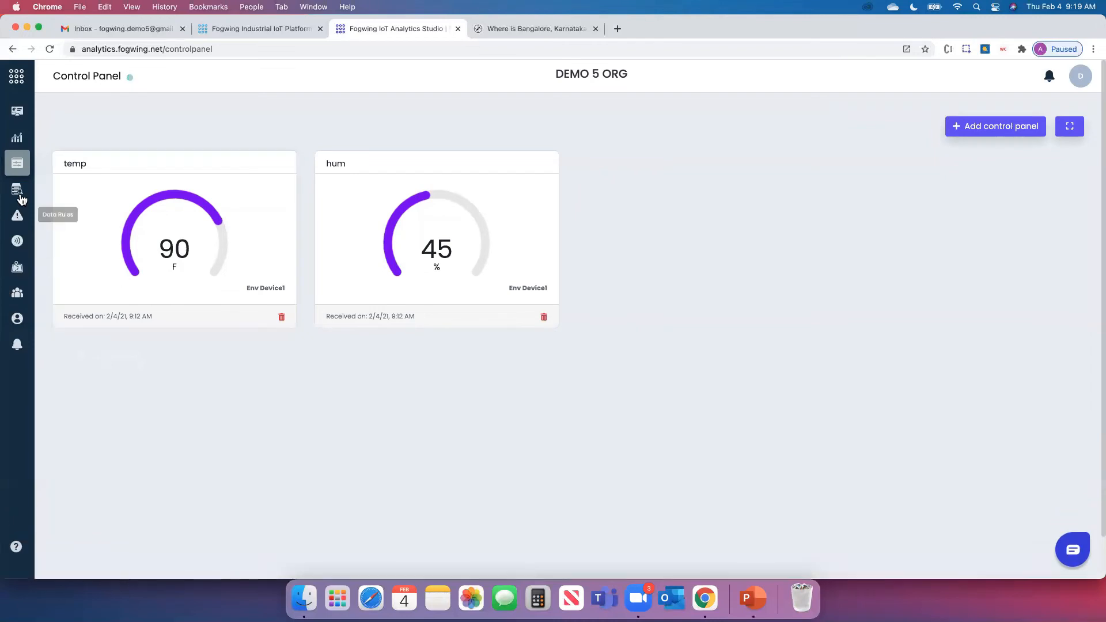
Go to Data Rules and start a new data rule with Add Data Rule
{"action": "left_click", "coordinate": [18, 218]}
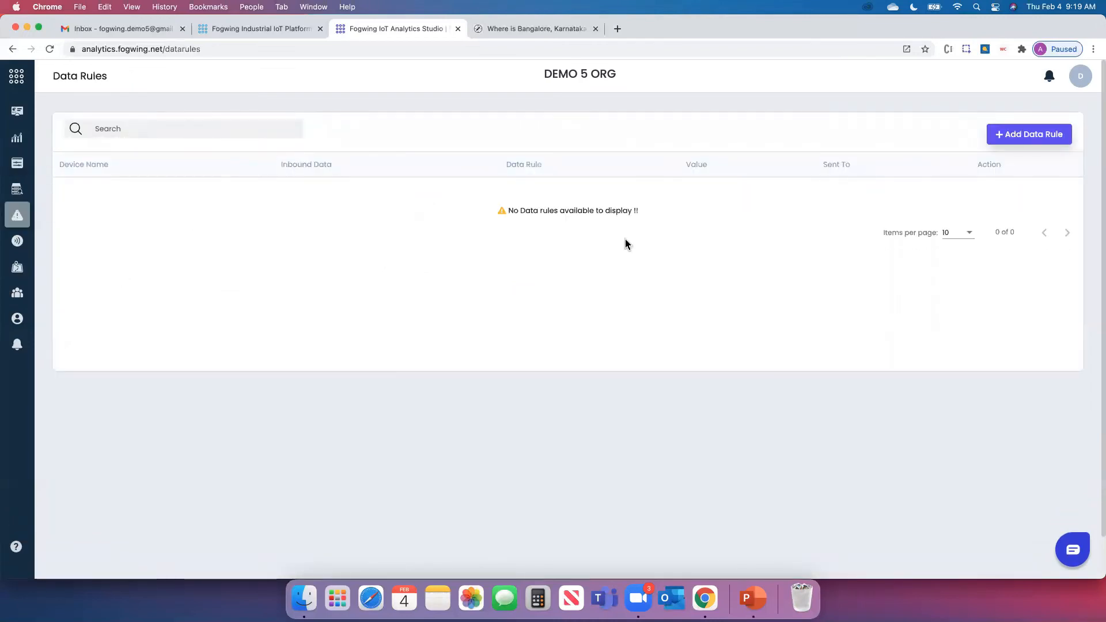
{"action": "left_click", "coordinate": [1030, 136]}
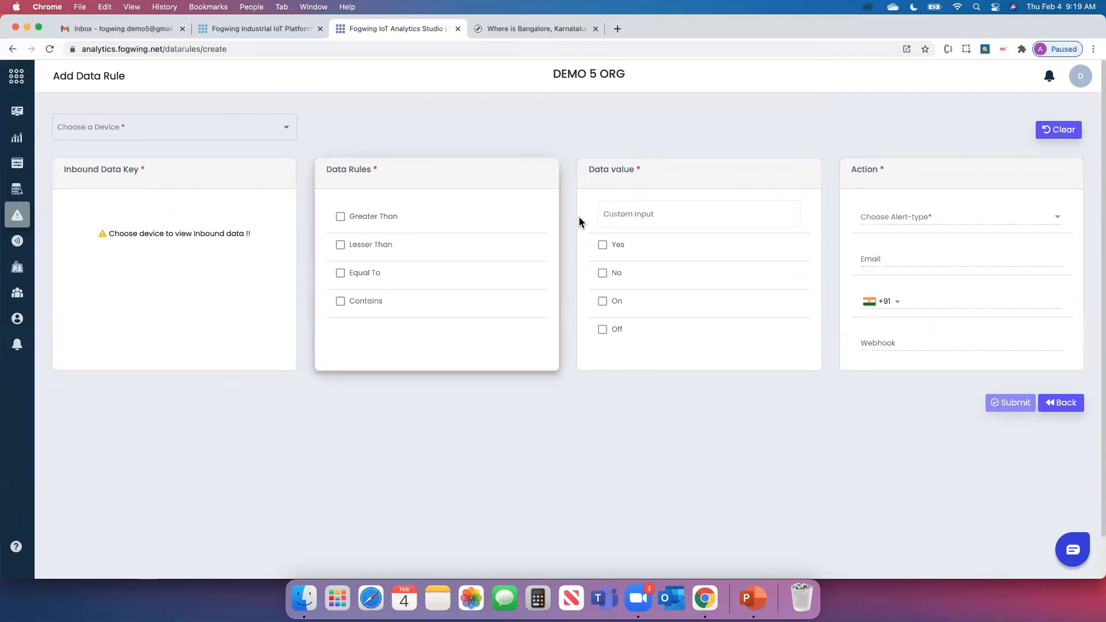
Set the rule condition to Env Device1 temp Greater Than 100
{"action": "left_click", "coordinate": [111, 122]}
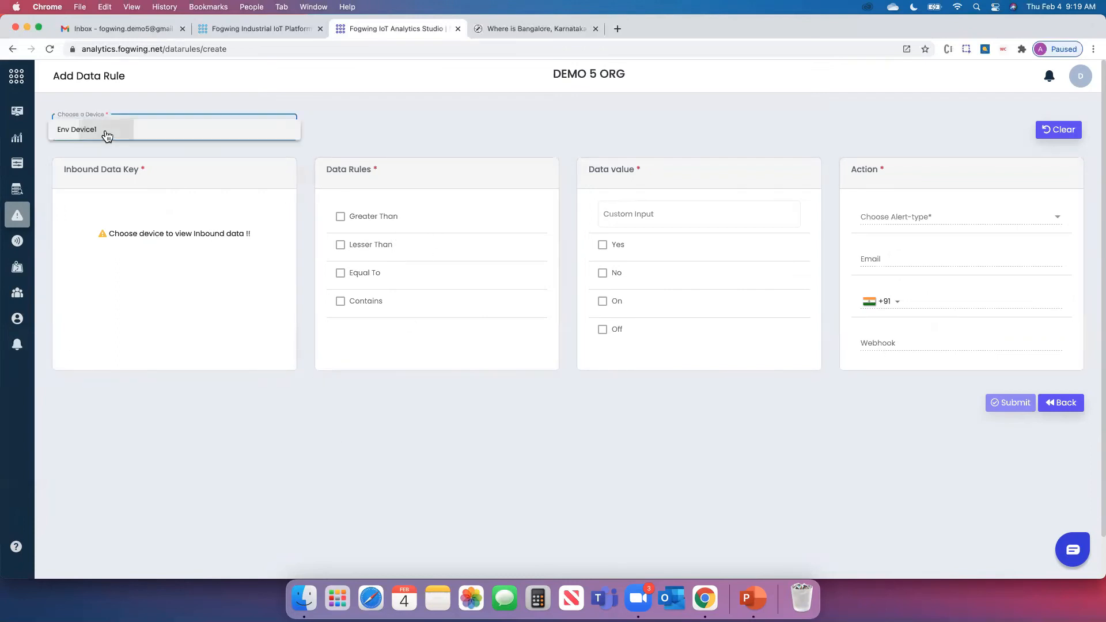
{"action": "left_click", "coordinate": [104, 133]}
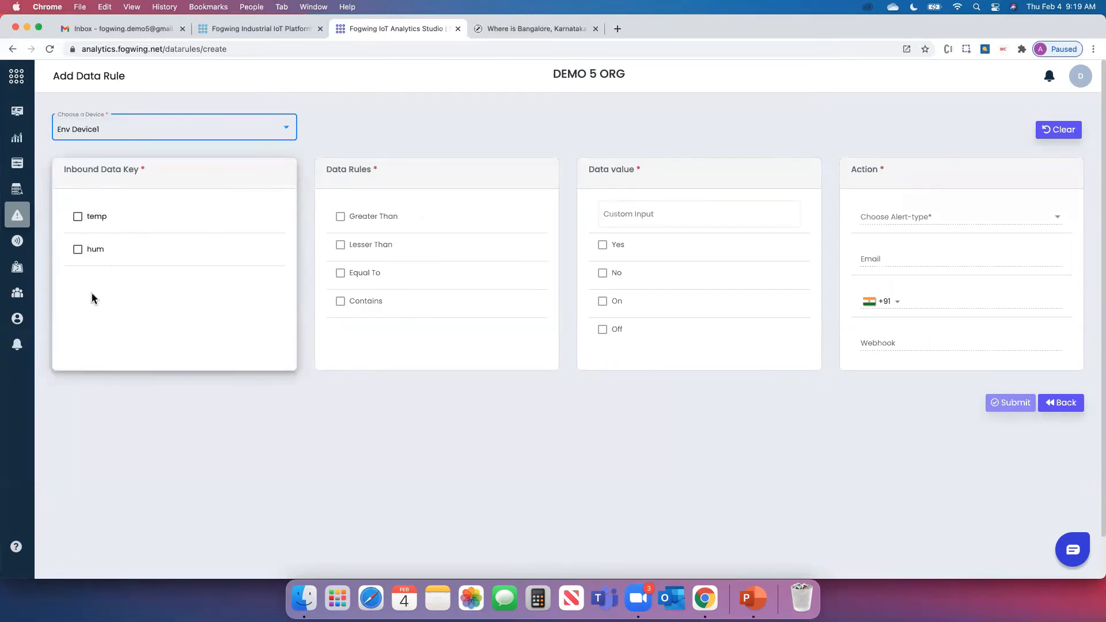
{"action": "left_click", "coordinate": [78, 217]}
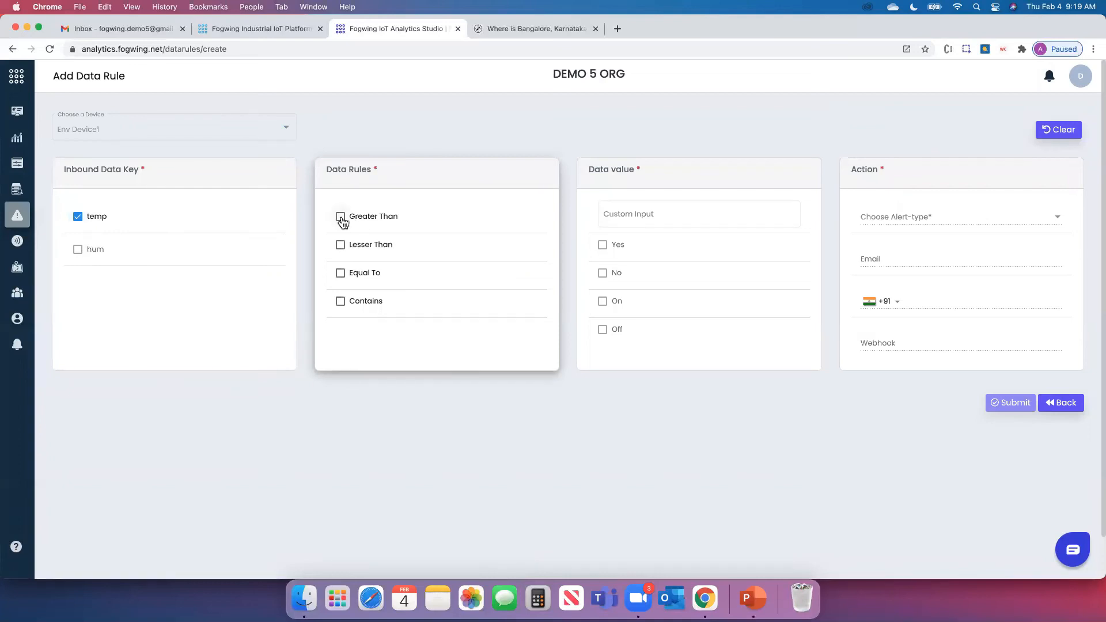
{"action": "left_click", "coordinate": [341, 217]}
{"action": "left_click", "coordinate": [669, 215]}
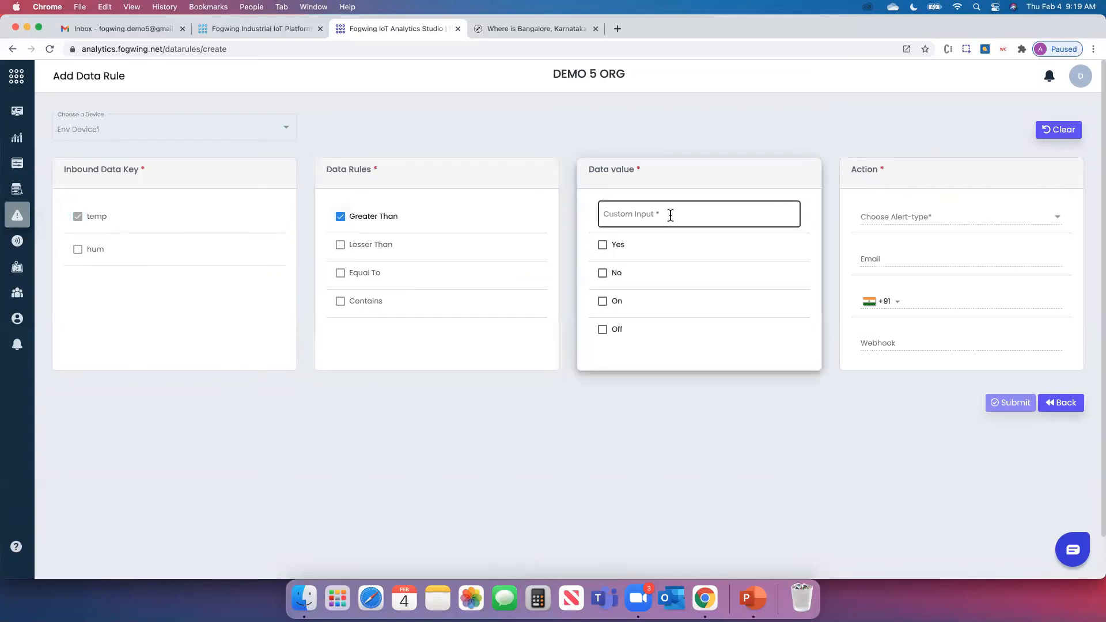
{"action": "left_click", "coordinate": [635, 236]}
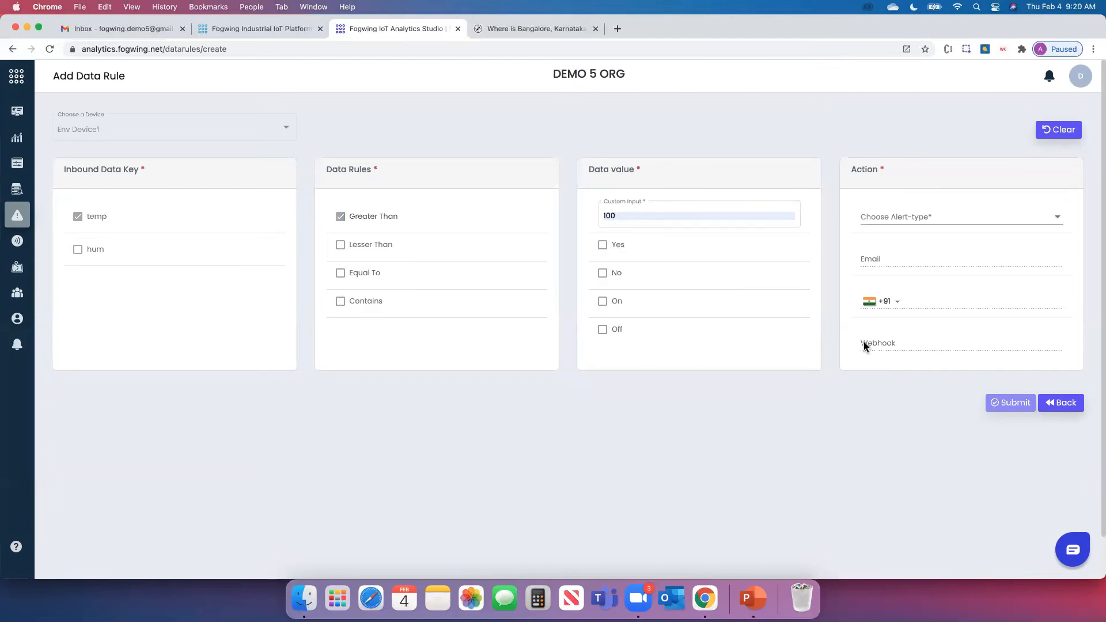
Choose Warning as the alert type, leaving the alert e-mail field empty
{"action": "left_click", "coordinate": [985, 221]}
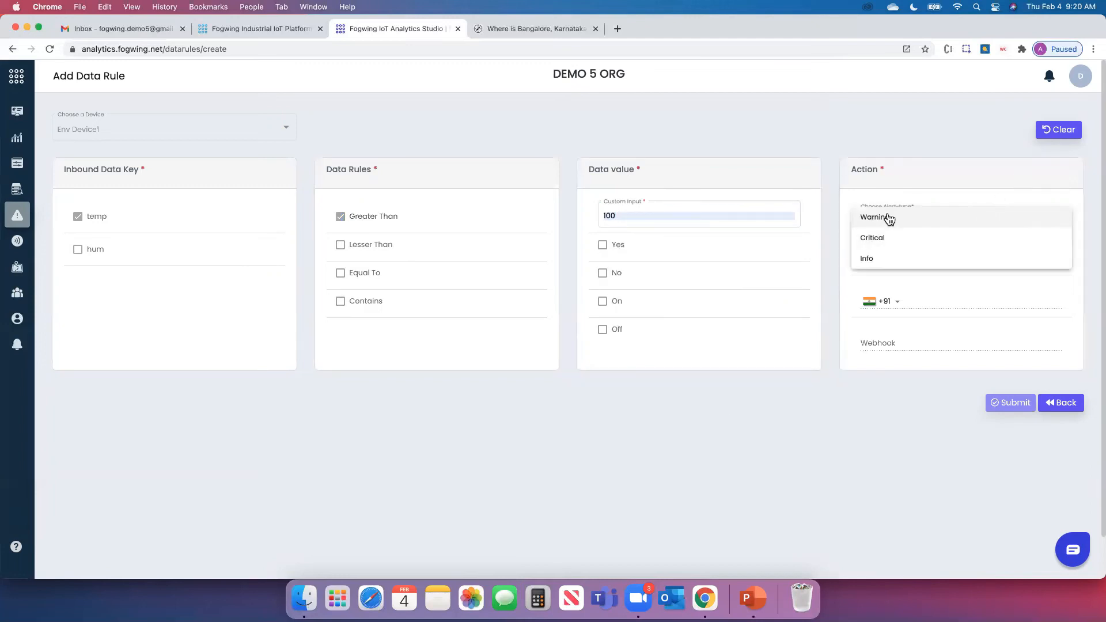
{"action": "left_click", "coordinate": [882, 219]}
{"action": "left_click", "coordinate": [895, 258]}
{"action": "left_click", "coordinate": [628, 523]}
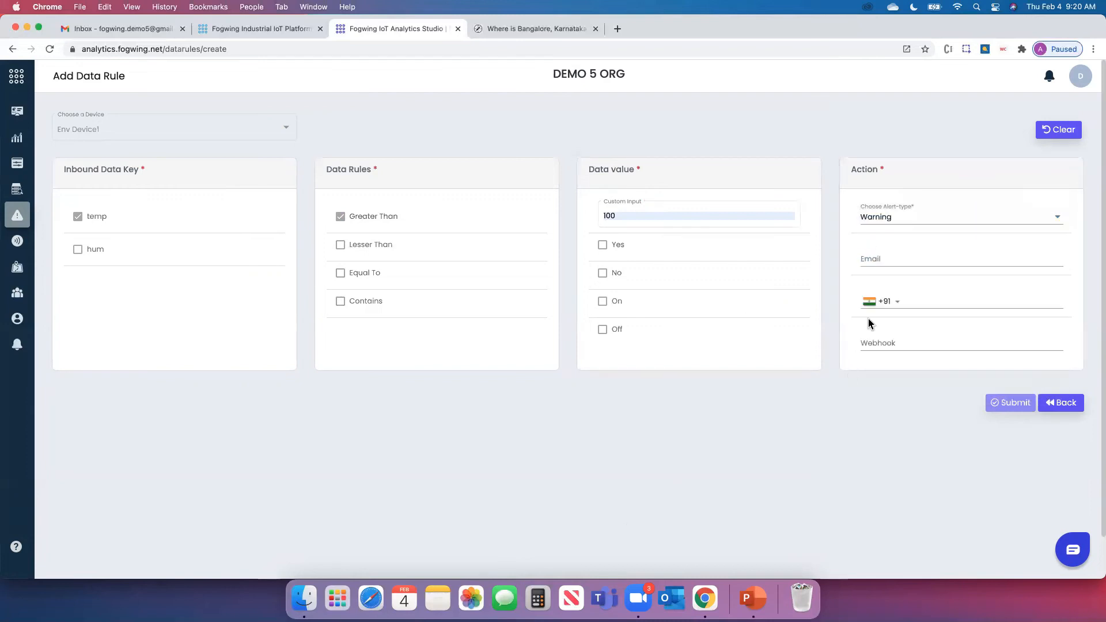
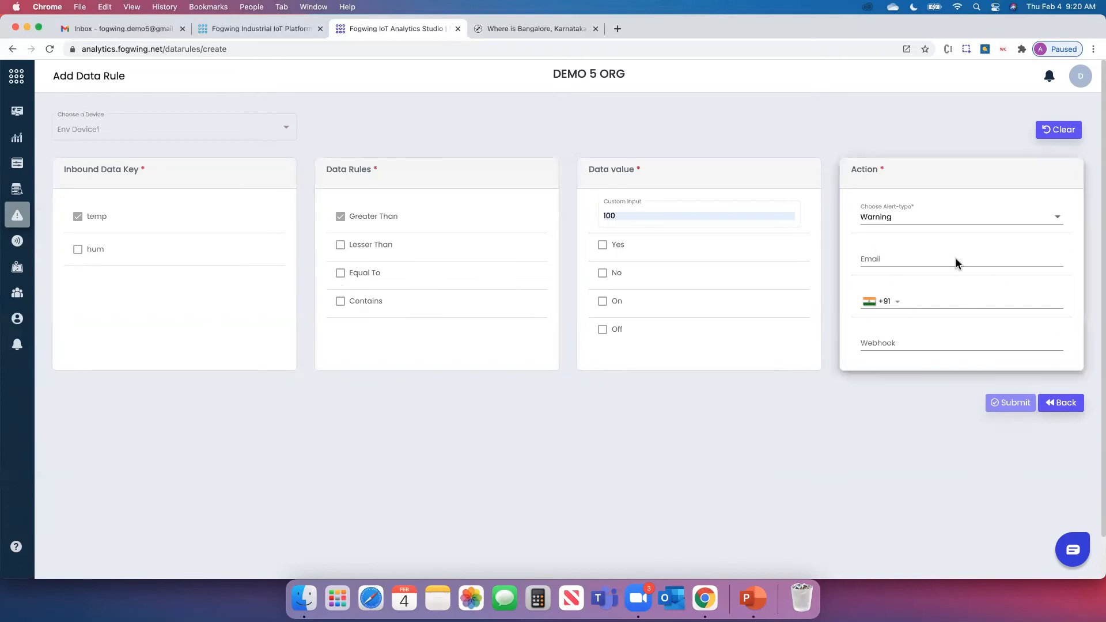
Review Env Device1's analysis and hum history, then switch Devices to the map view
{"action": "left_click", "coordinate": [18, 245]}
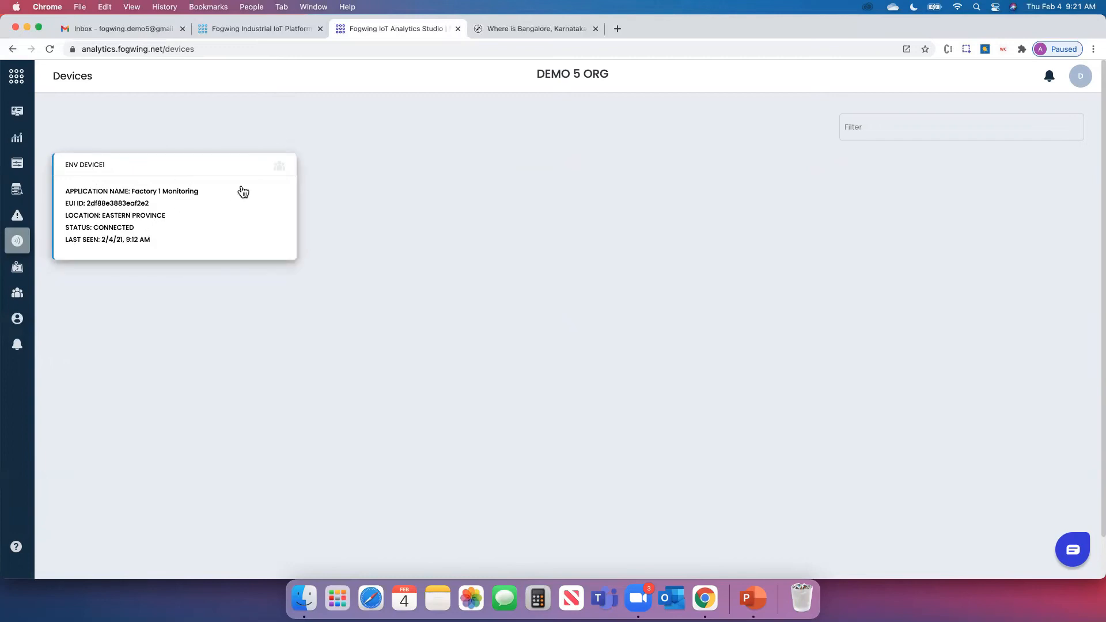
{"action": "mouse_move", "coordinate": [281, 172]}
{"action": "left_click", "coordinate": [208, 182]}
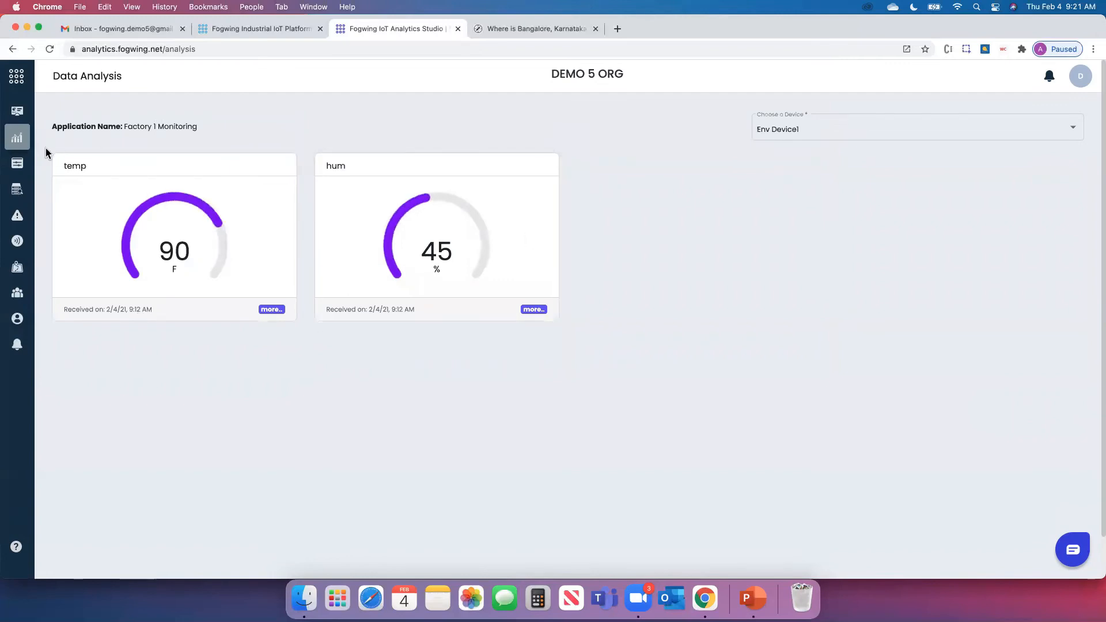
{"action": "left_click", "coordinate": [524, 310]}
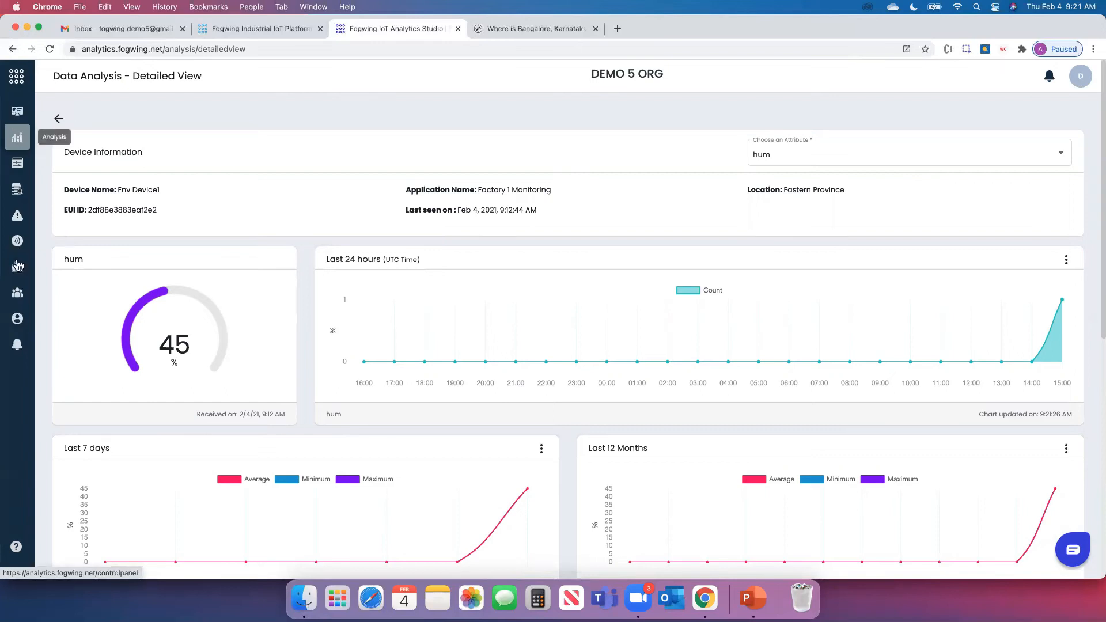
{"action": "left_click", "coordinate": [17, 240]}
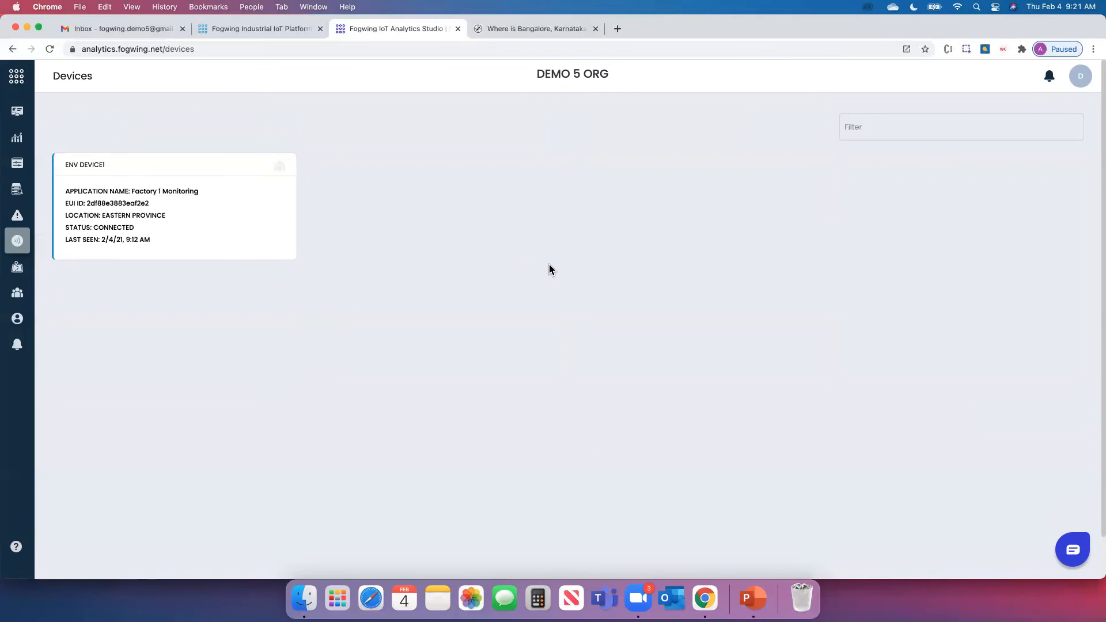
{"action": "left_click", "coordinate": [17, 267]}
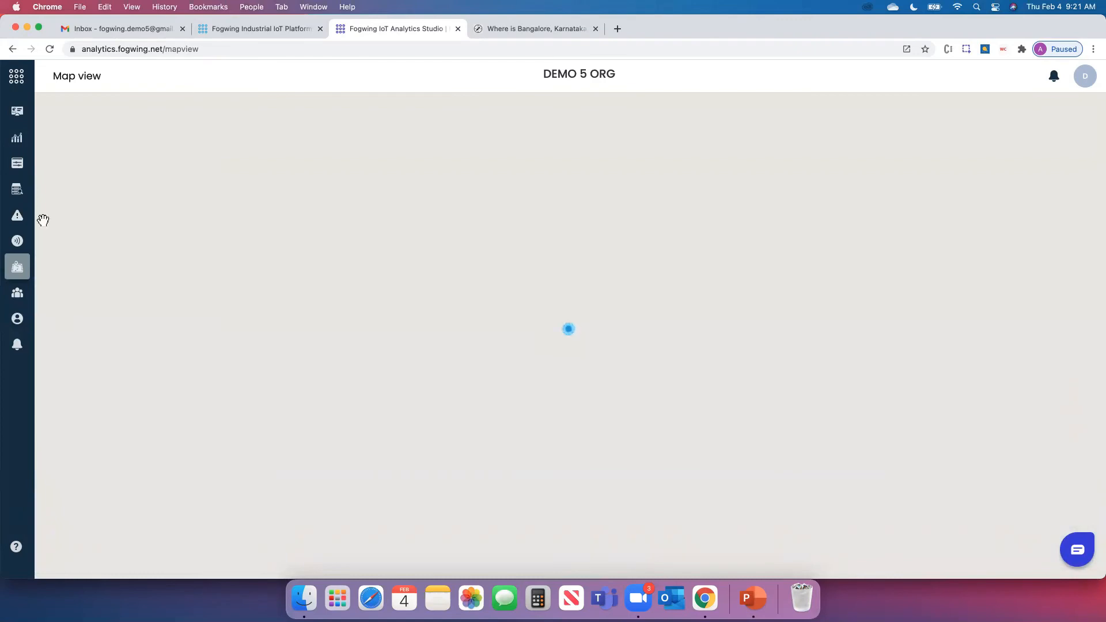
Start a new guest account with 1 licensed device and Env Device1 assigned
{"action": "left_click", "coordinate": [20, 293]}
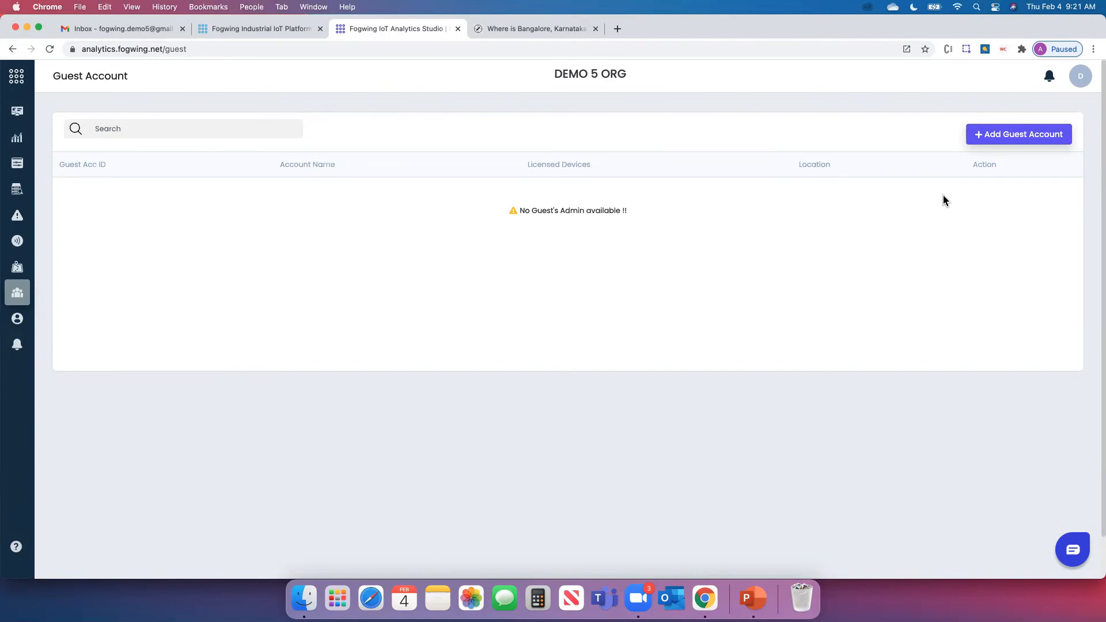
{"action": "left_click", "coordinate": [1009, 141]}
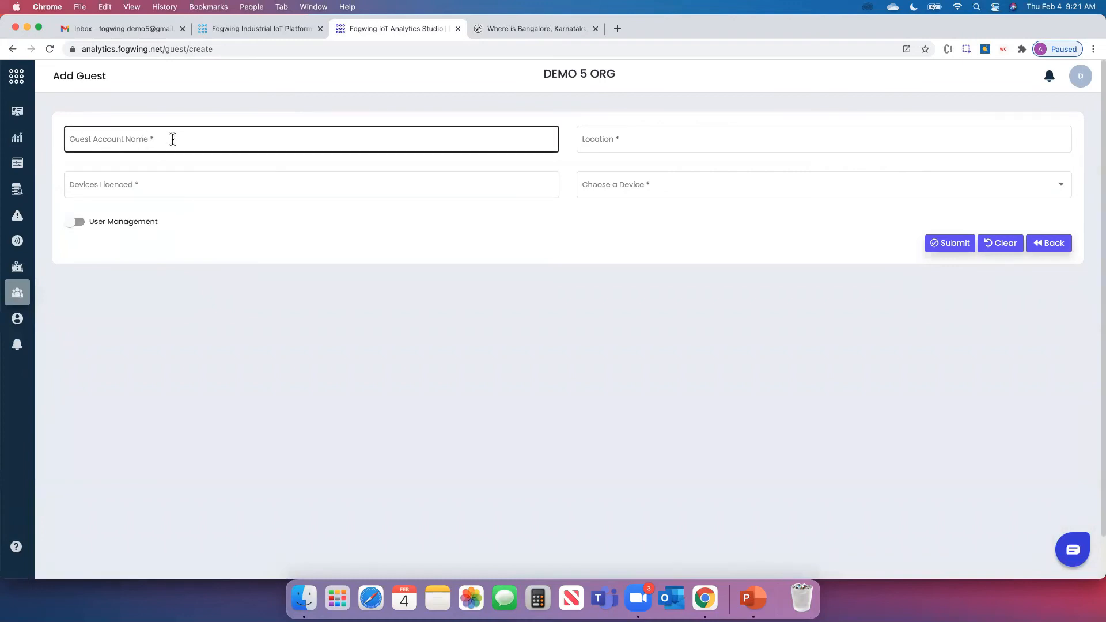
{"action": "left_click", "coordinate": [180, 184]}
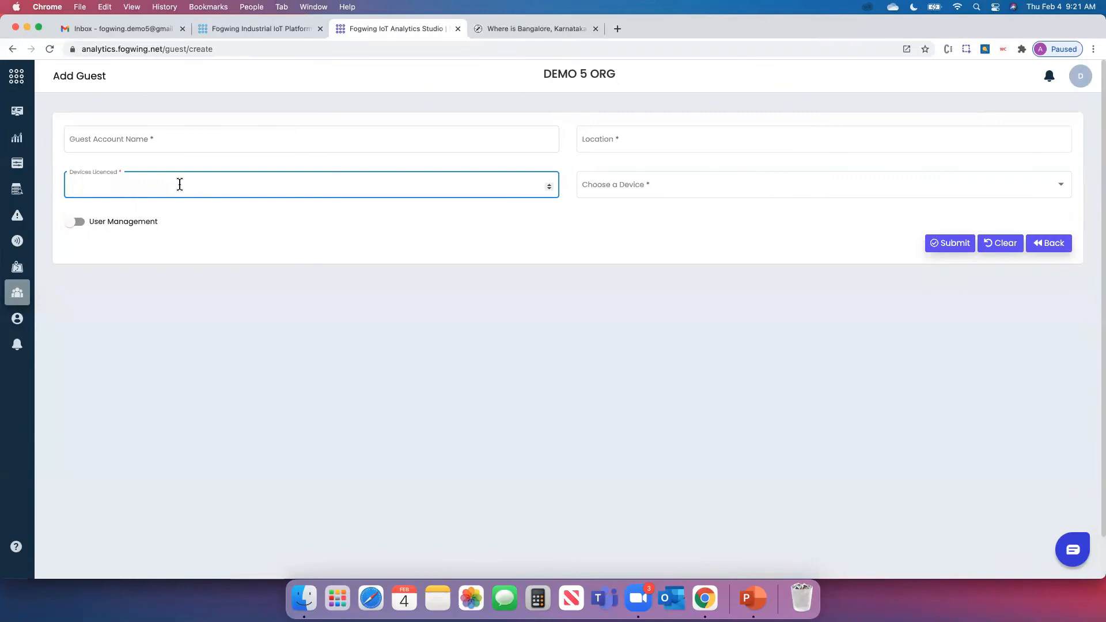
{"action": "left_click", "coordinate": [304, 247]}
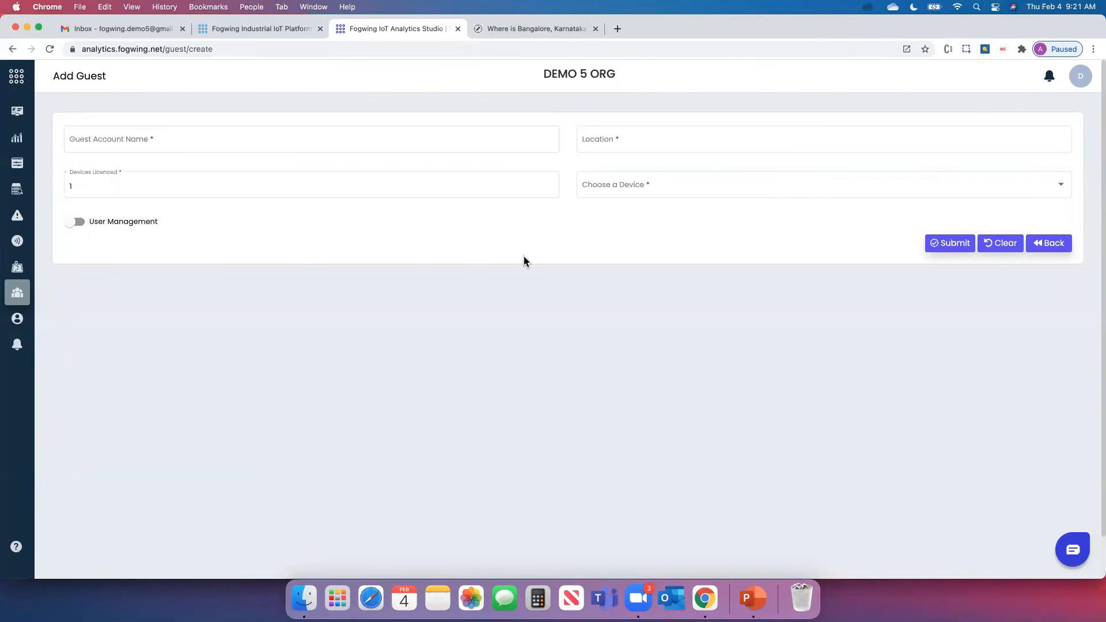
{"action": "left_click", "coordinate": [638, 184]}
{"action": "left_click", "coordinate": [582, 206]}
{"action": "left_click", "coordinate": [476, 244]}
Toggle the guest's User Management on and off, then visit Users and Notifications
{"action": "left_click", "coordinate": [107, 226]}
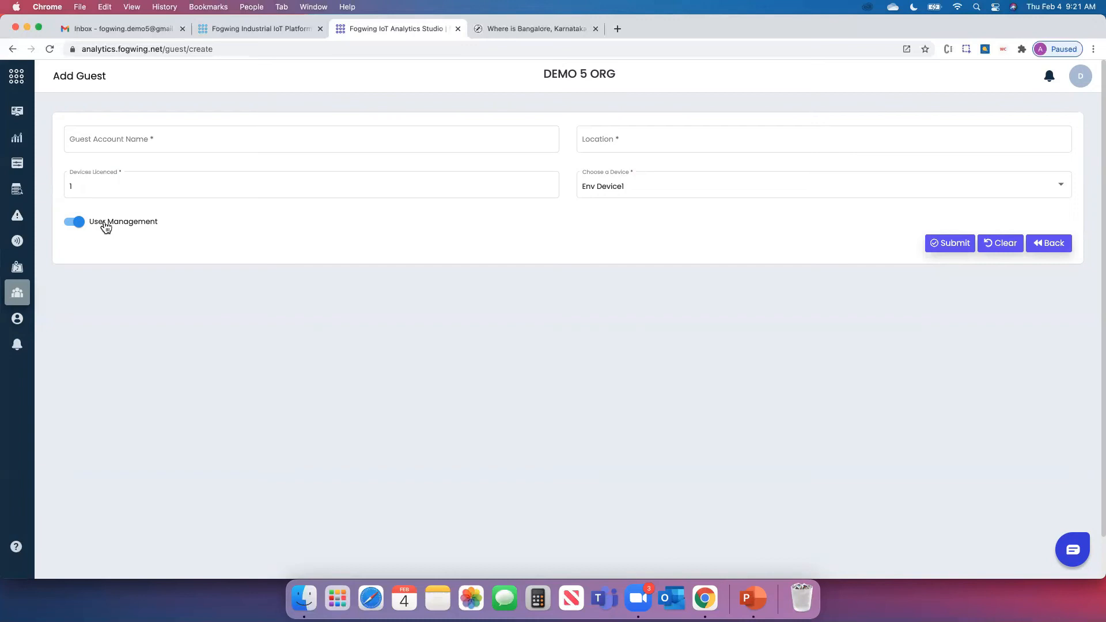
{"action": "left_click", "coordinate": [73, 225]}
{"action": "left_click", "coordinate": [17, 322]}
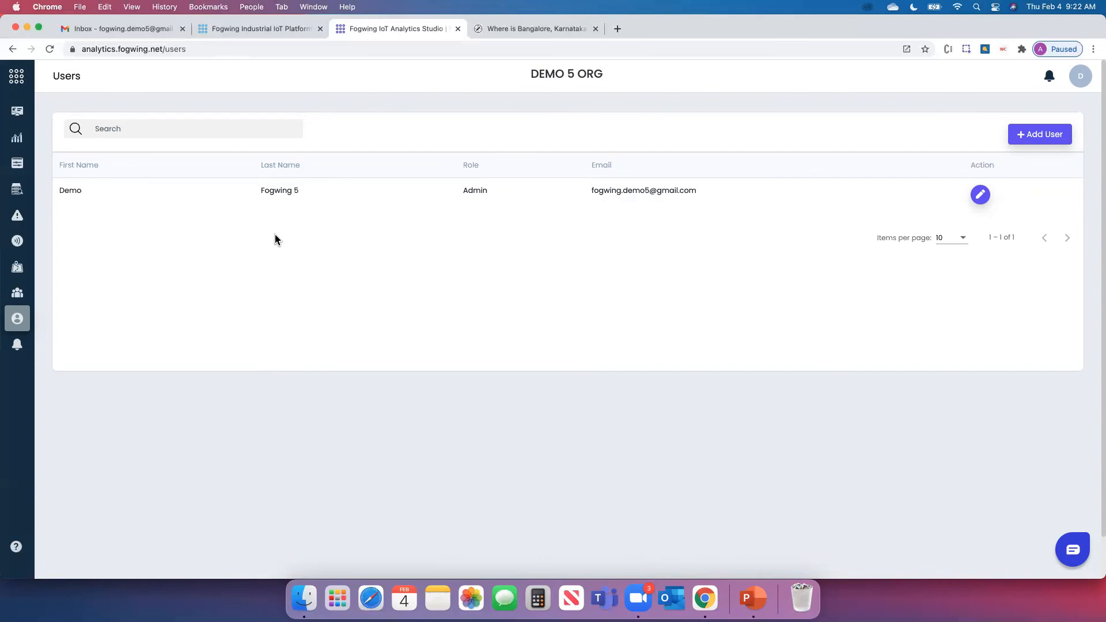
{"action": "left_click", "coordinate": [16, 349]}
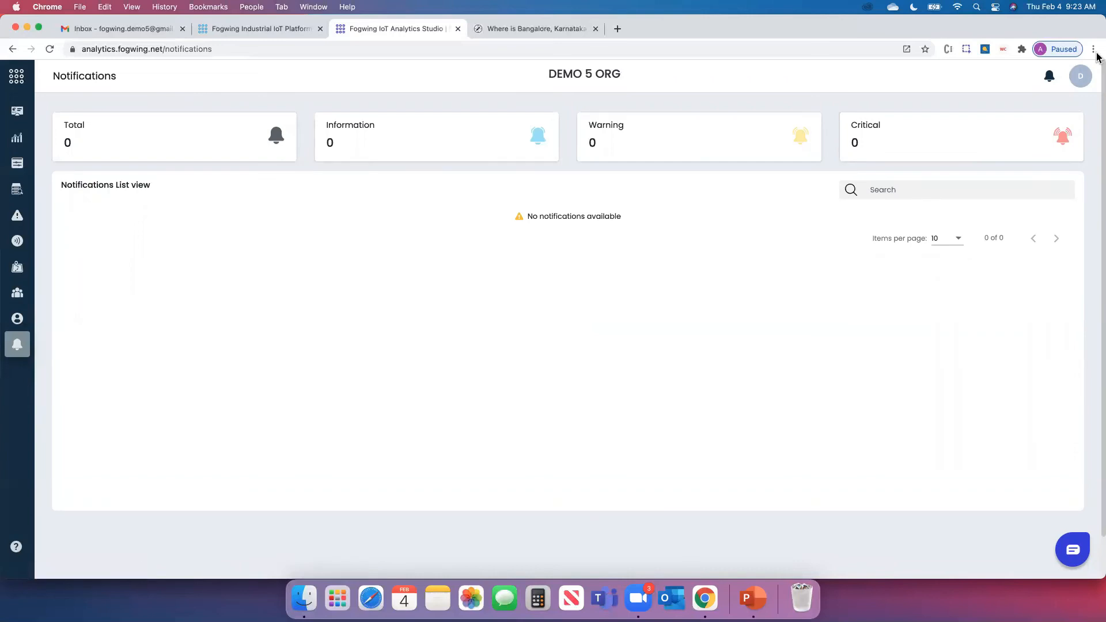
Check the bell panel on Notifications and Dashboard, view all notifications, then open the account menu
{"action": "left_click", "coordinate": [1049, 77]}
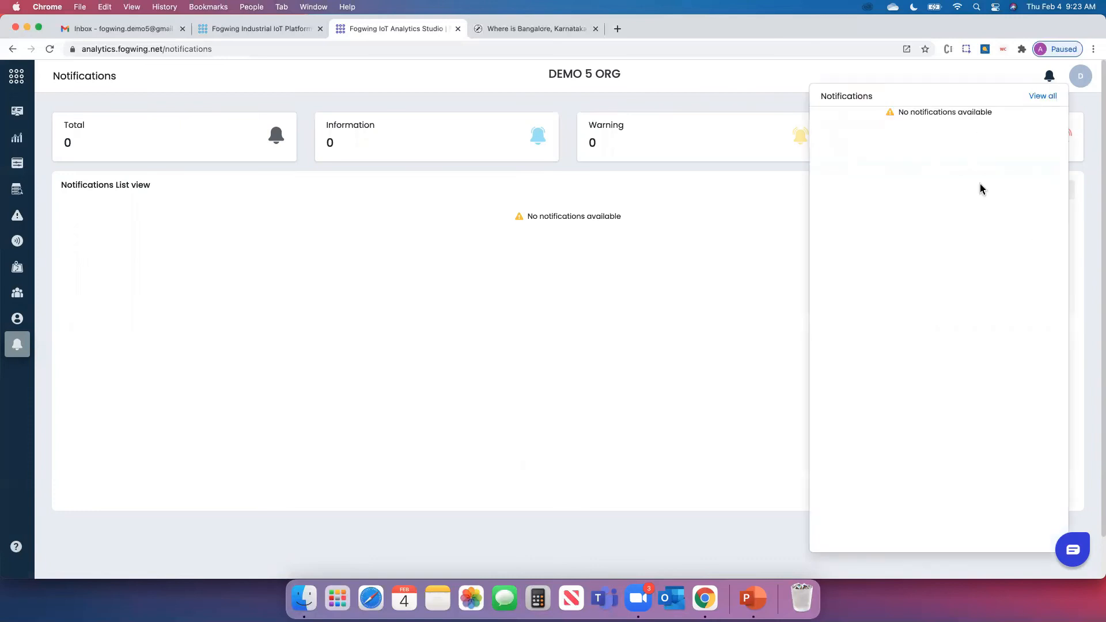
{"action": "left_click", "coordinate": [9, 119]}
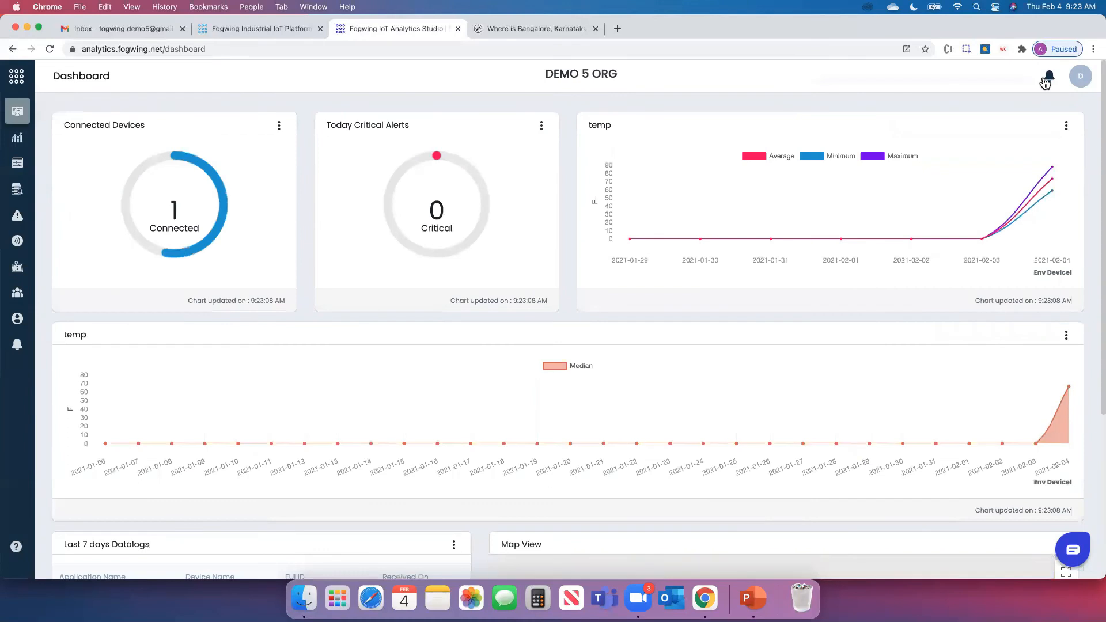
{"action": "left_click", "coordinate": [1050, 76]}
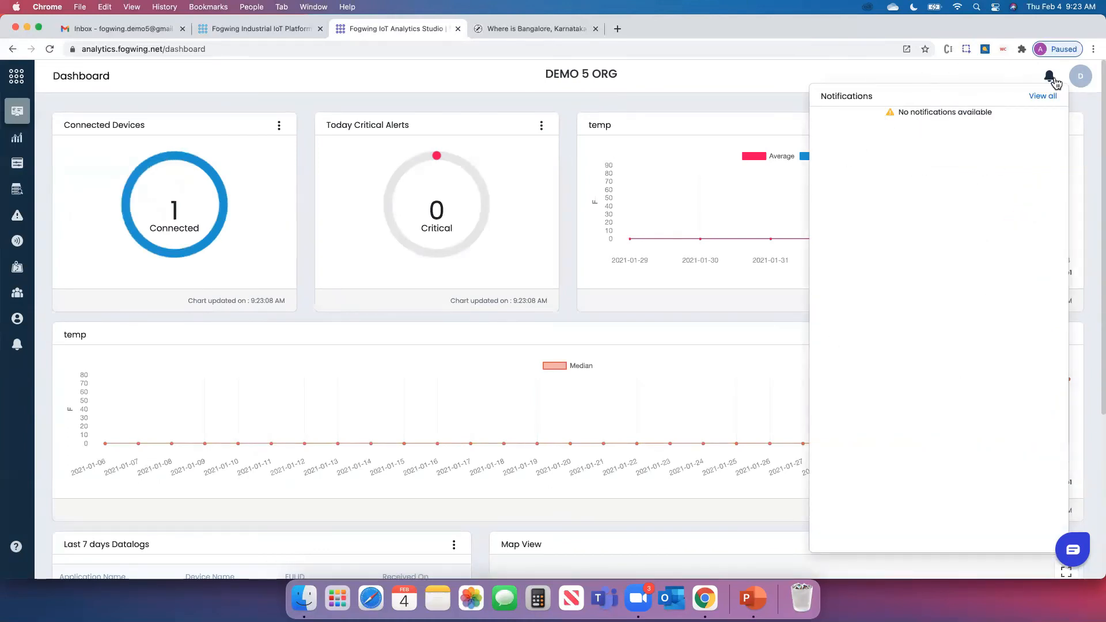
{"action": "left_click", "coordinate": [1037, 98]}
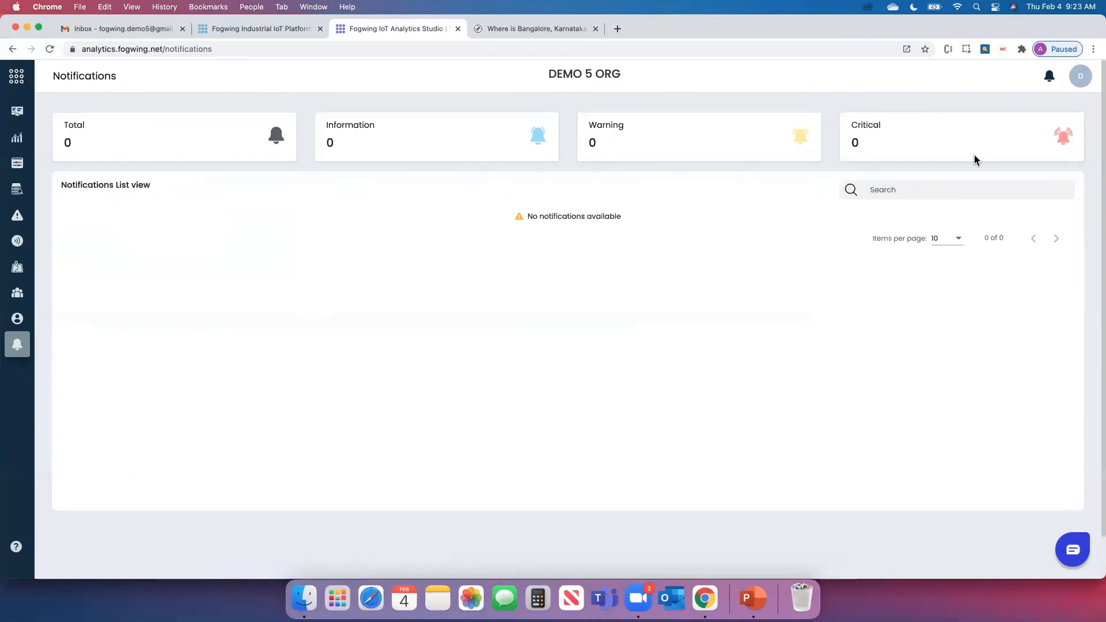
{"action": "left_click", "coordinate": [1083, 78]}
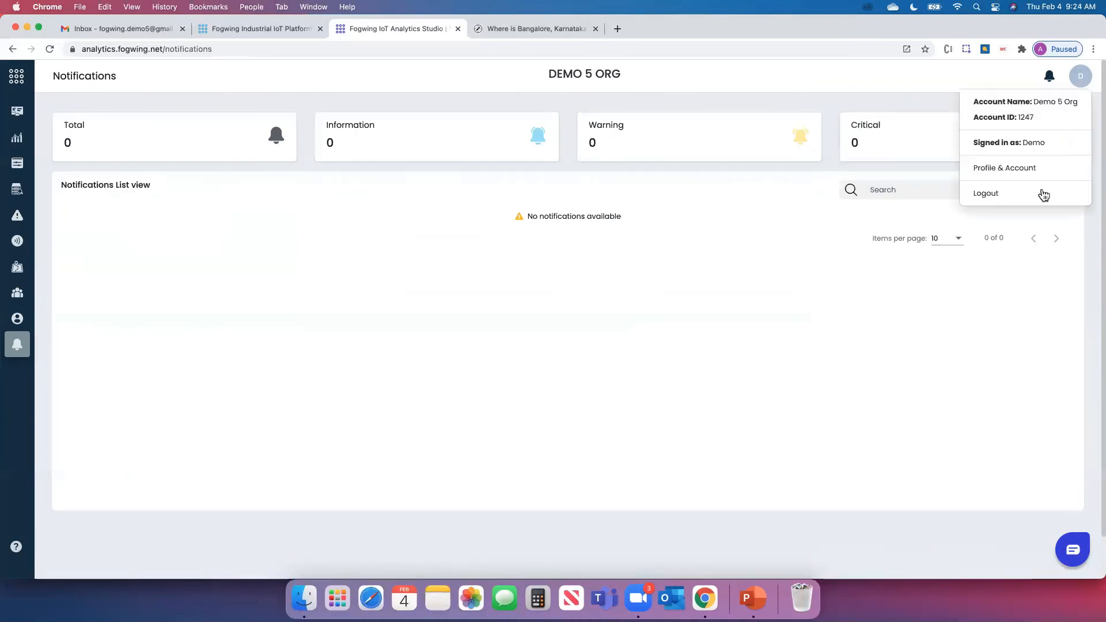
Log out and sign in with the ABC Industry demo account's e-mail and password
{"action": "left_click", "coordinate": [1009, 194]}
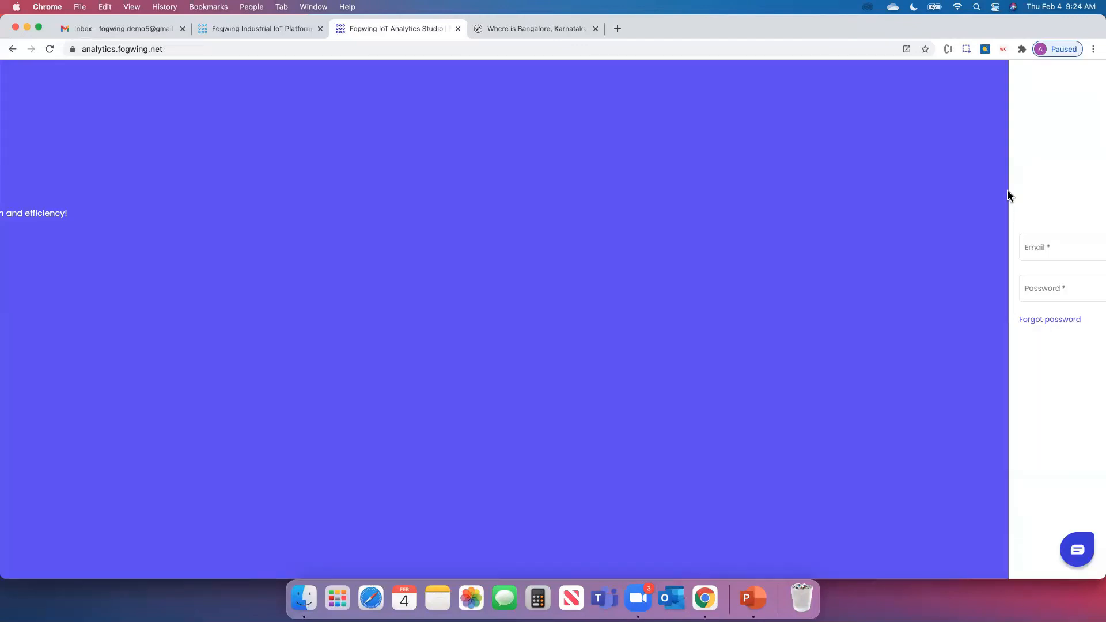
{"action": "left_click", "coordinate": [757, 247]}
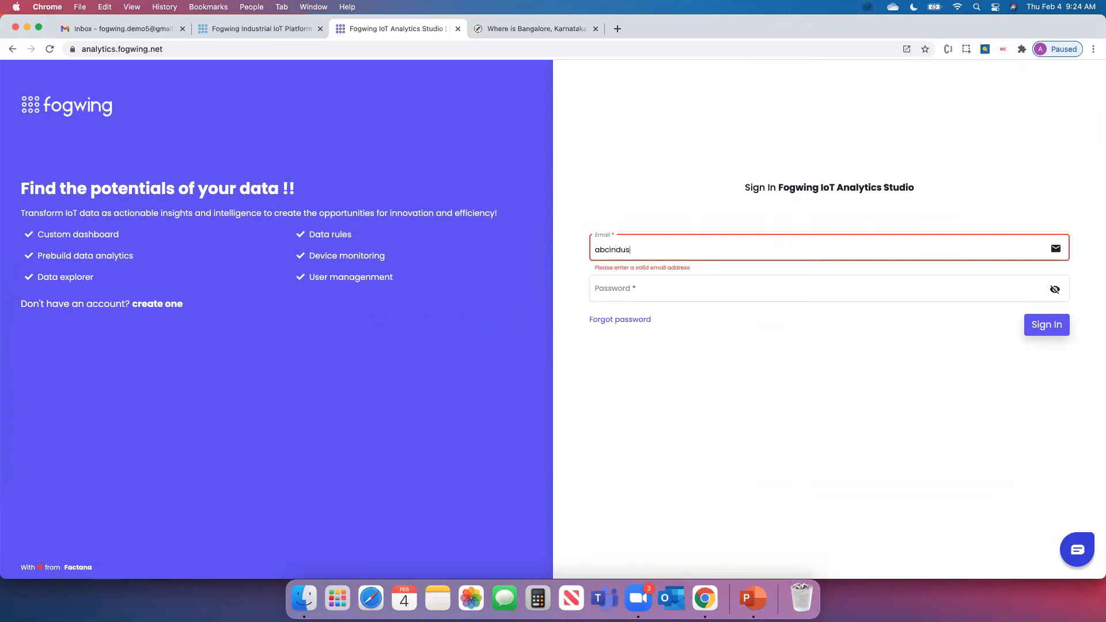
{"action": "left_click", "coordinate": [710, 291]}
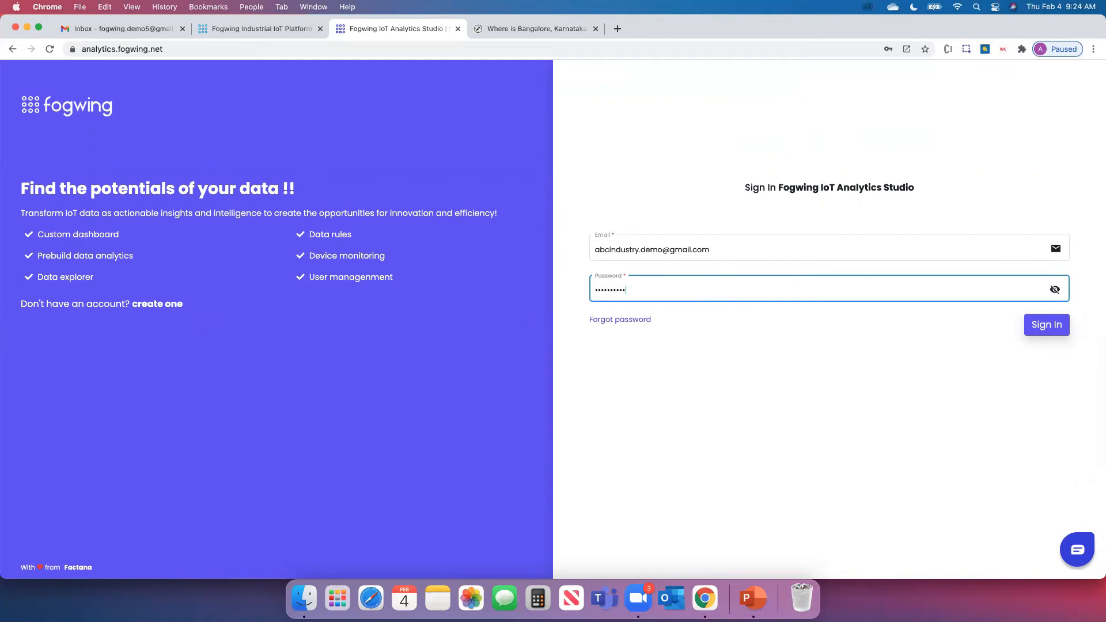
{"action": "left_click", "coordinate": [793, 371]}
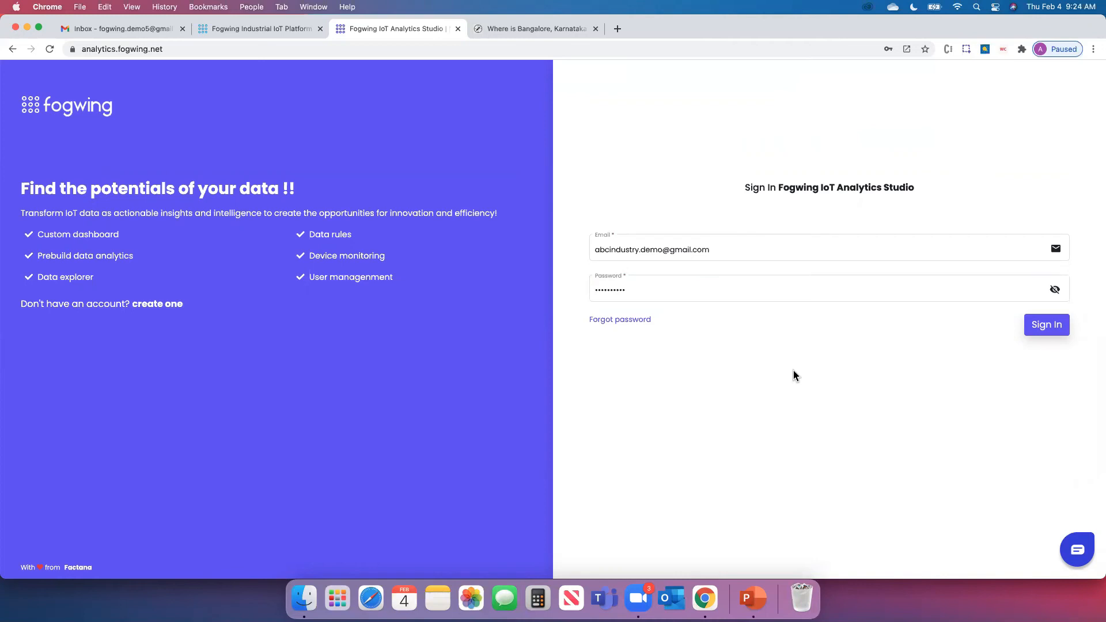
{"action": "left_click", "coordinate": [1046, 326]}
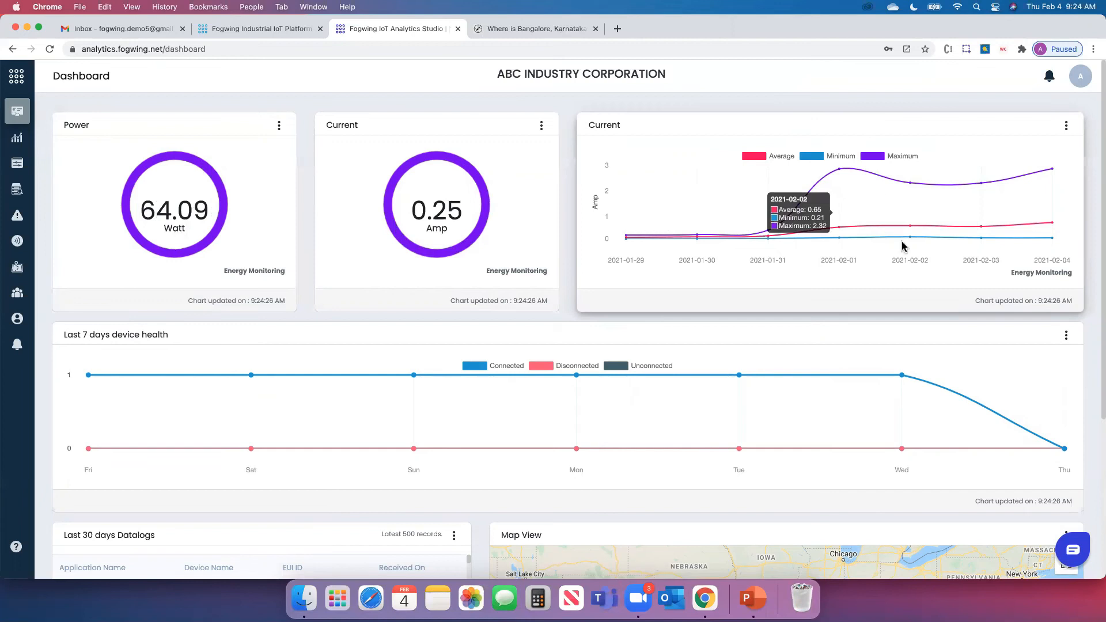
Scroll the dashboard and inspect the full payload of the first datalog record
{"action": "scroll", "coordinate": [903, 241], "scroll_direction": "down", "scroll_amount": 1}
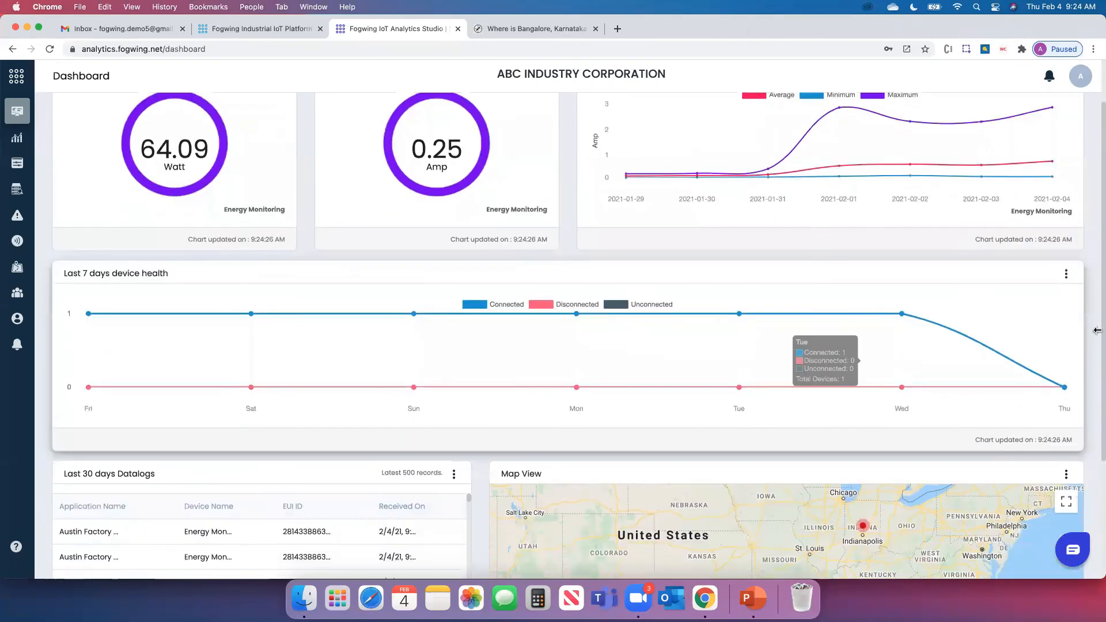
{"action": "scroll", "coordinate": [1098, 345], "scroll_direction": "down", "scroll_amount": 4}
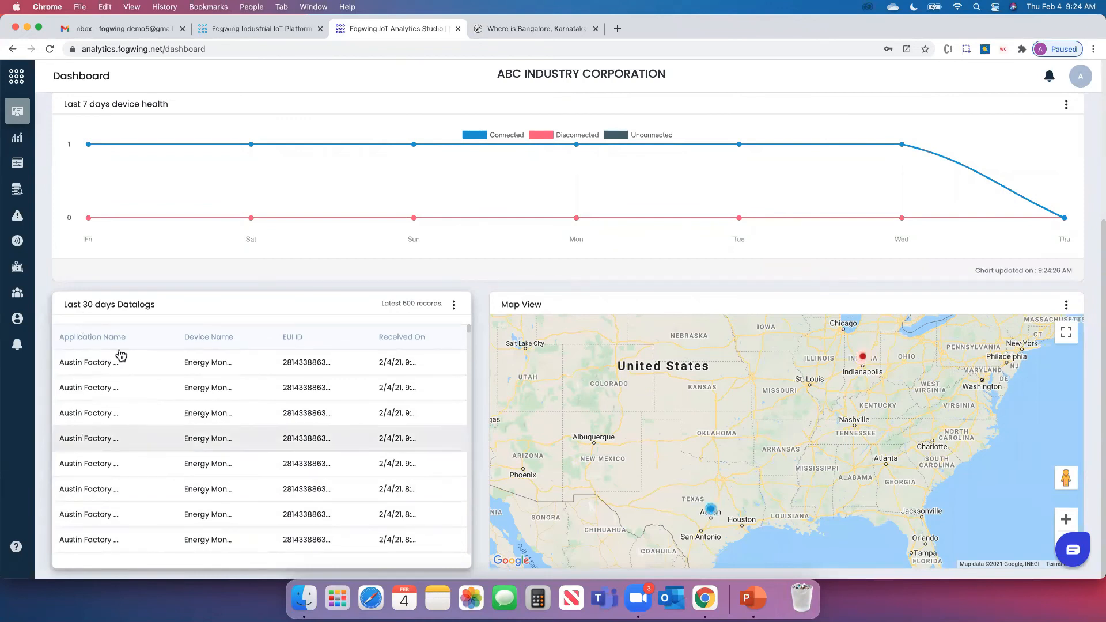
{"action": "left_click_drag", "start_coordinate": [441, 304], "coordinate": [391, 305]}
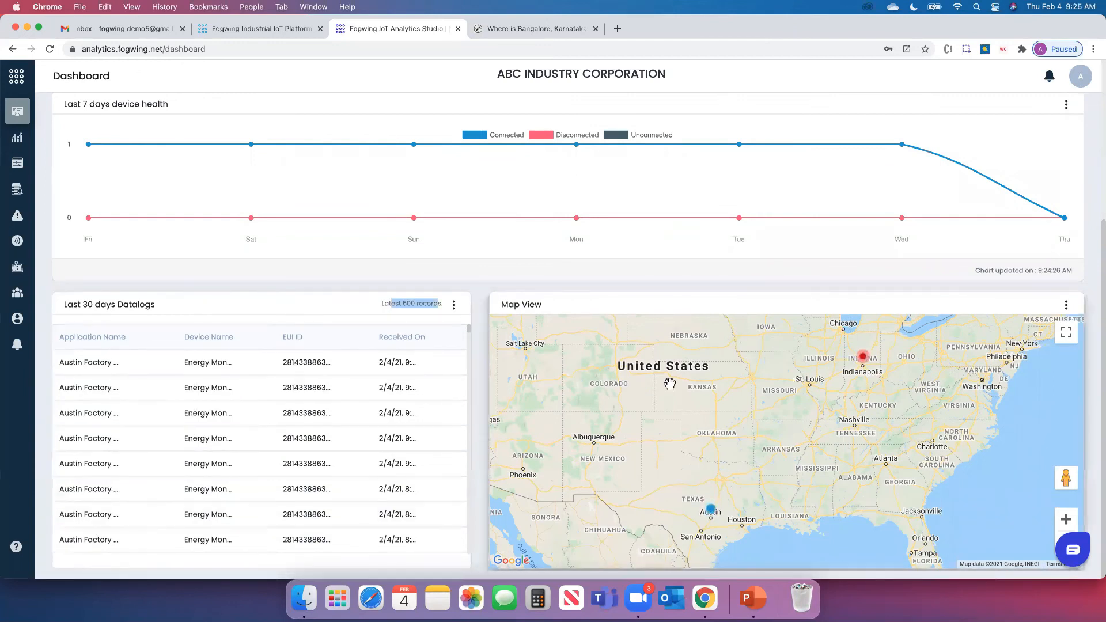
{"action": "left_click", "coordinate": [217, 363]}
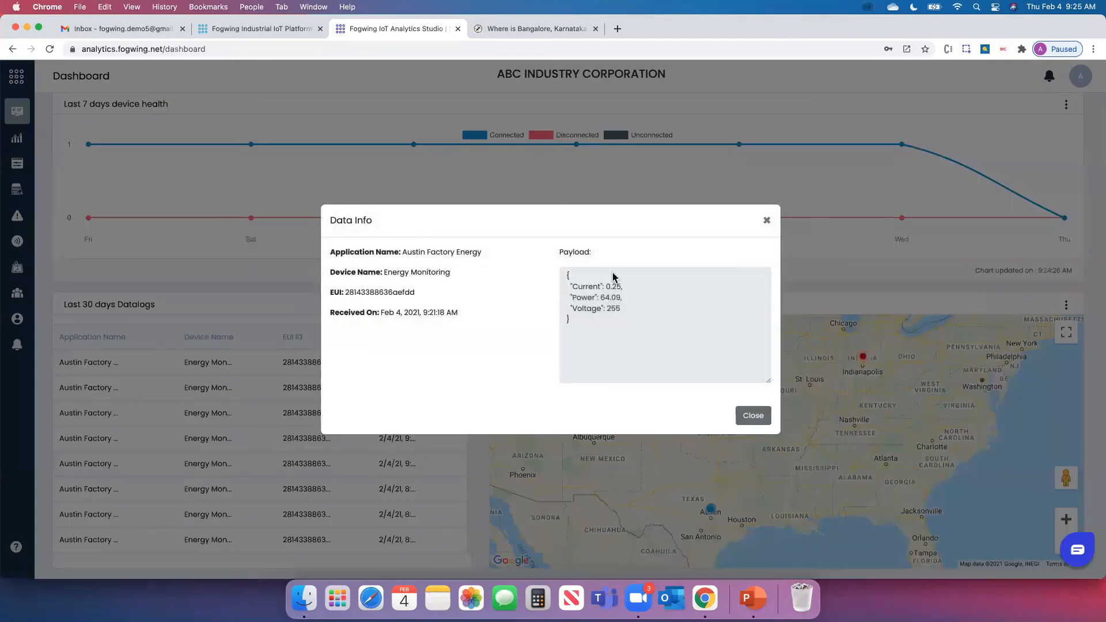
{"action": "left_click", "coordinate": [767, 221]}
{"action": "scroll", "coordinate": [1098, 368], "scroll_direction": "up", "scroll_amount": 5}
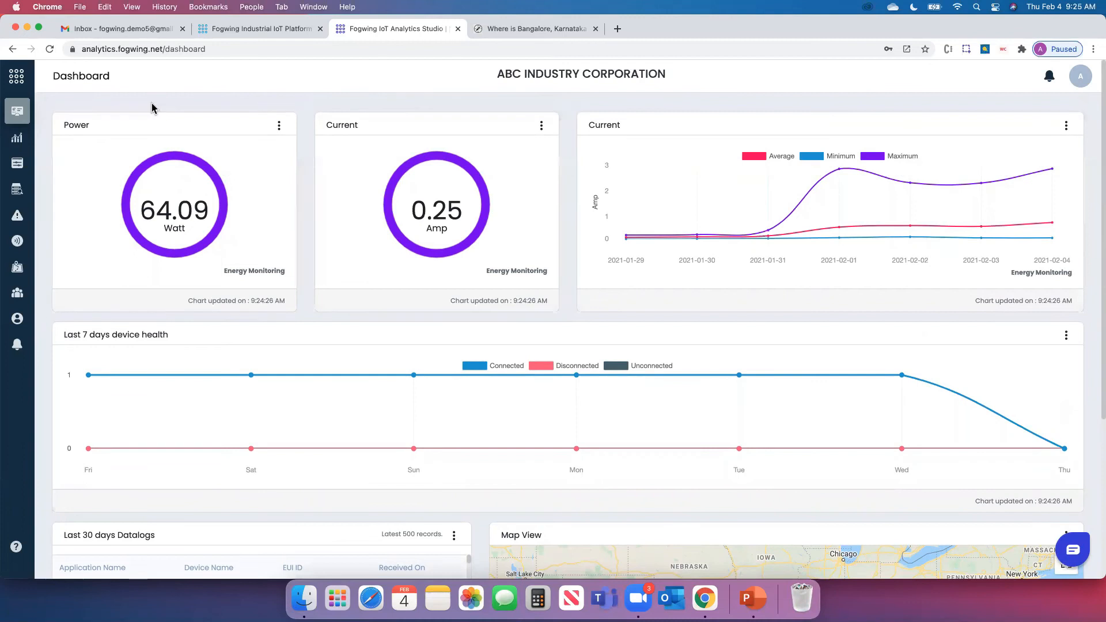
Replace the Power card's attribute with Connected Devices and save it
{"action": "left_click", "coordinate": [280, 126]}
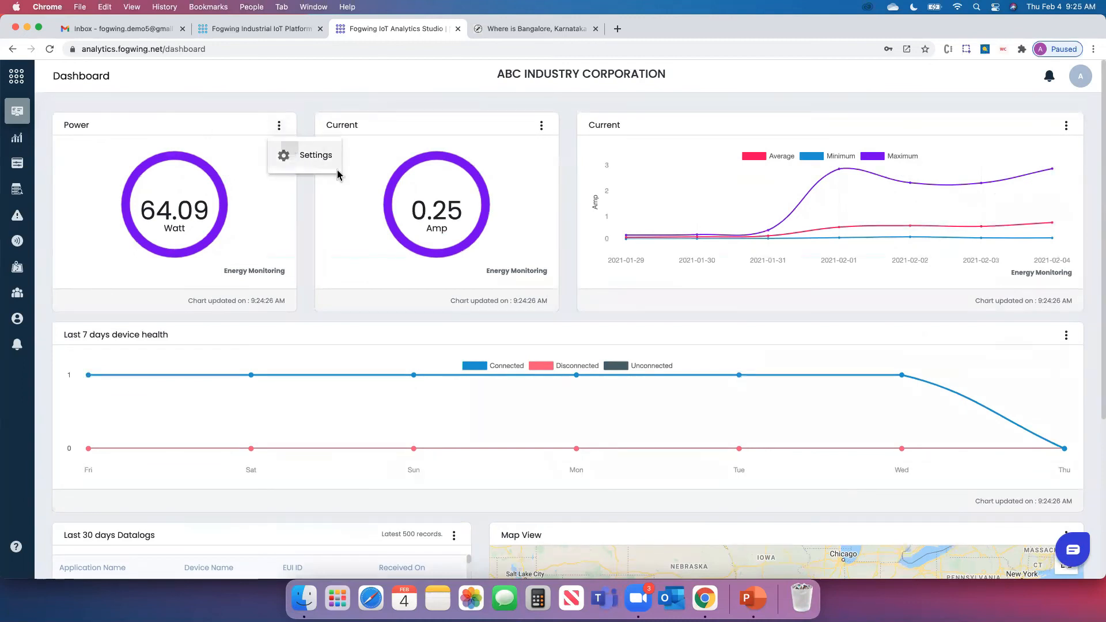
{"action": "left_click", "coordinate": [320, 156]}
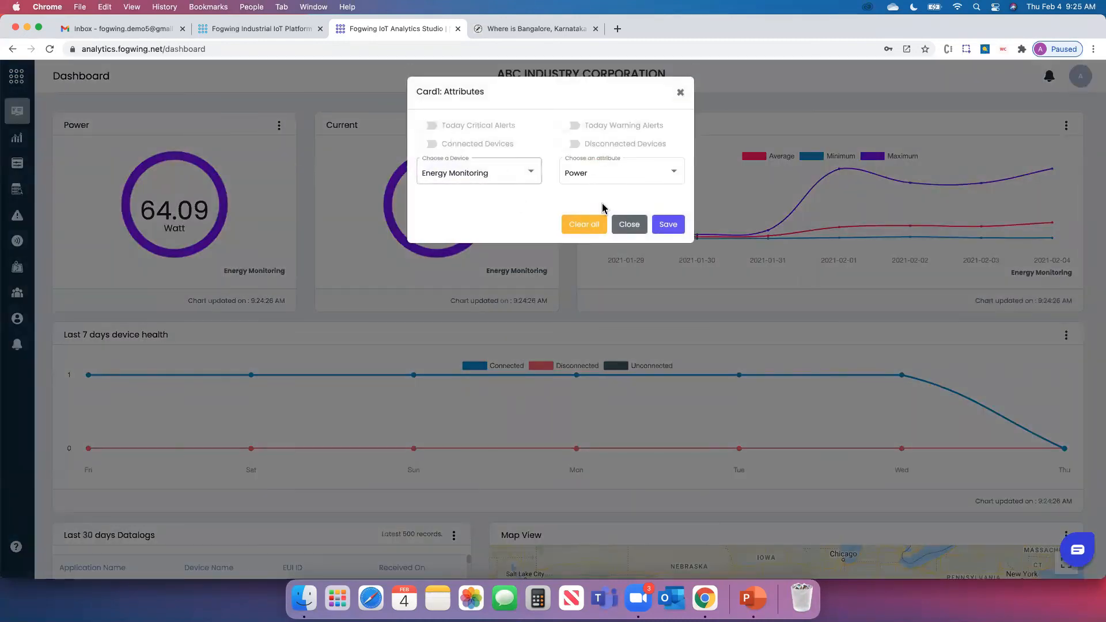
{"action": "left_click", "coordinate": [591, 224]}
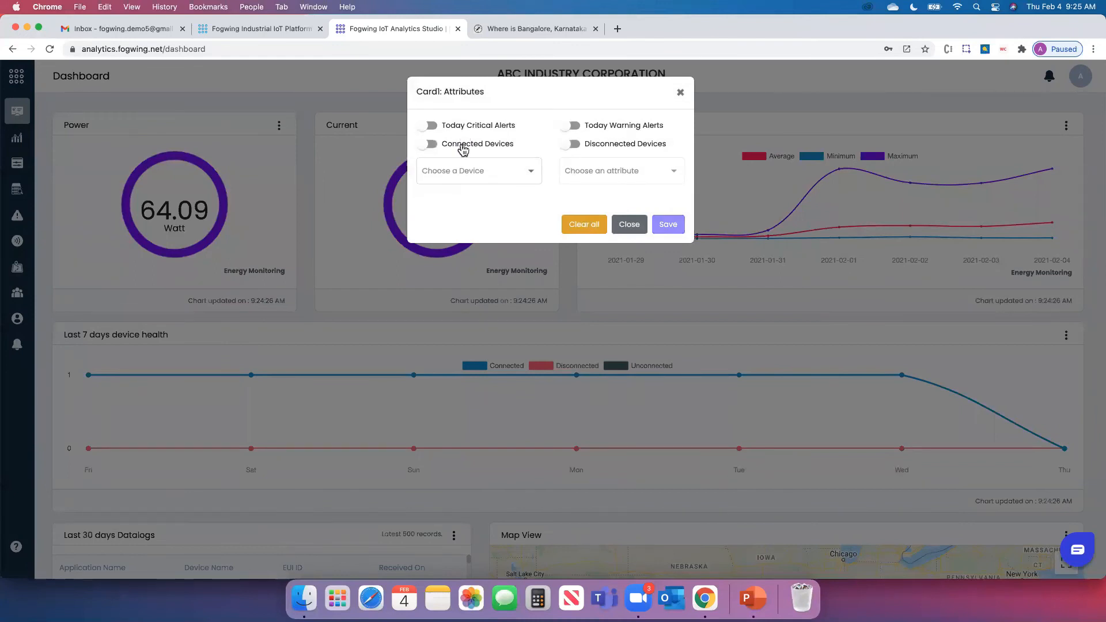
{"action": "left_click", "coordinate": [465, 149]}
{"action": "left_click", "coordinate": [665, 225]}
{"action": "left_click", "coordinate": [629, 226]}
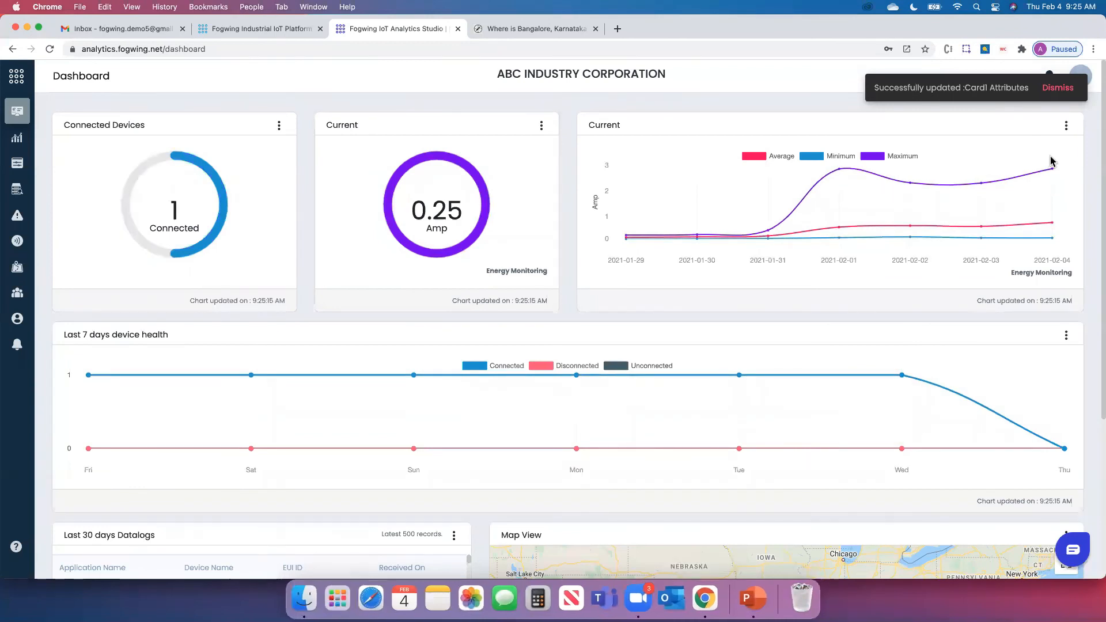
{"action": "left_click", "coordinate": [1053, 91]}
Check the notifications list and close it
{"action": "mouse_move", "coordinate": [1036, 195]}
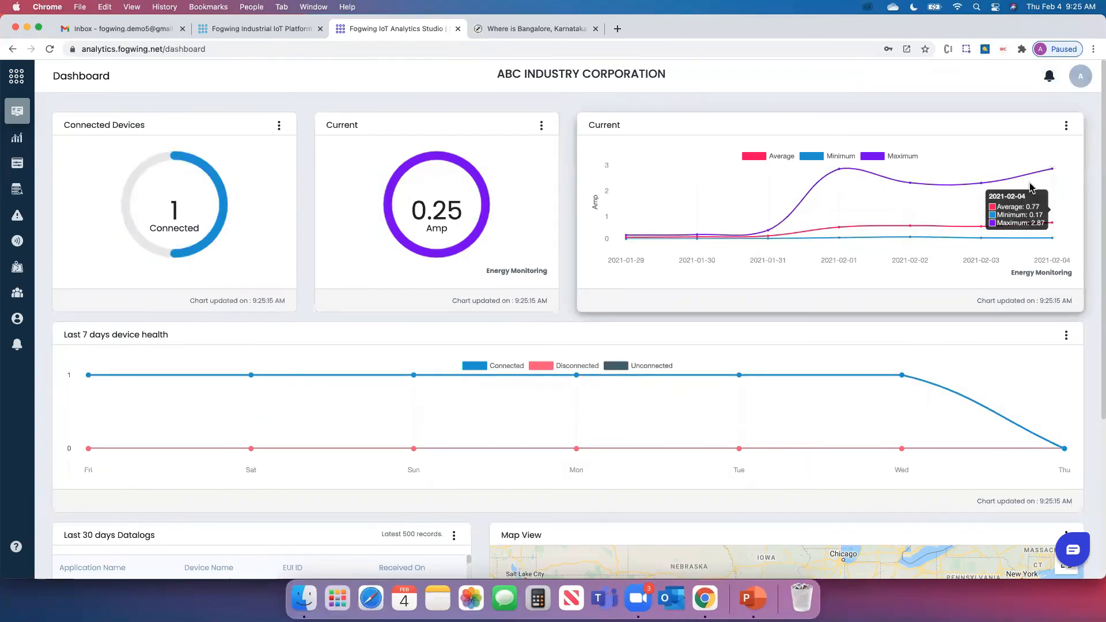
{"action": "left_click", "coordinate": [1049, 76]}
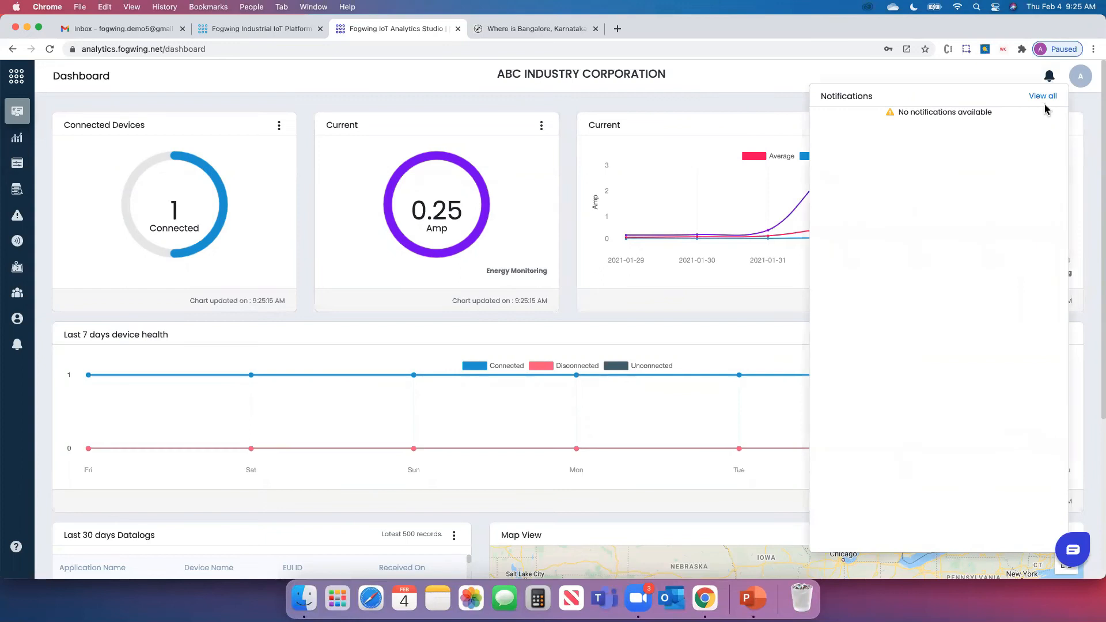
{"action": "left_click", "coordinate": [1087, 115]}
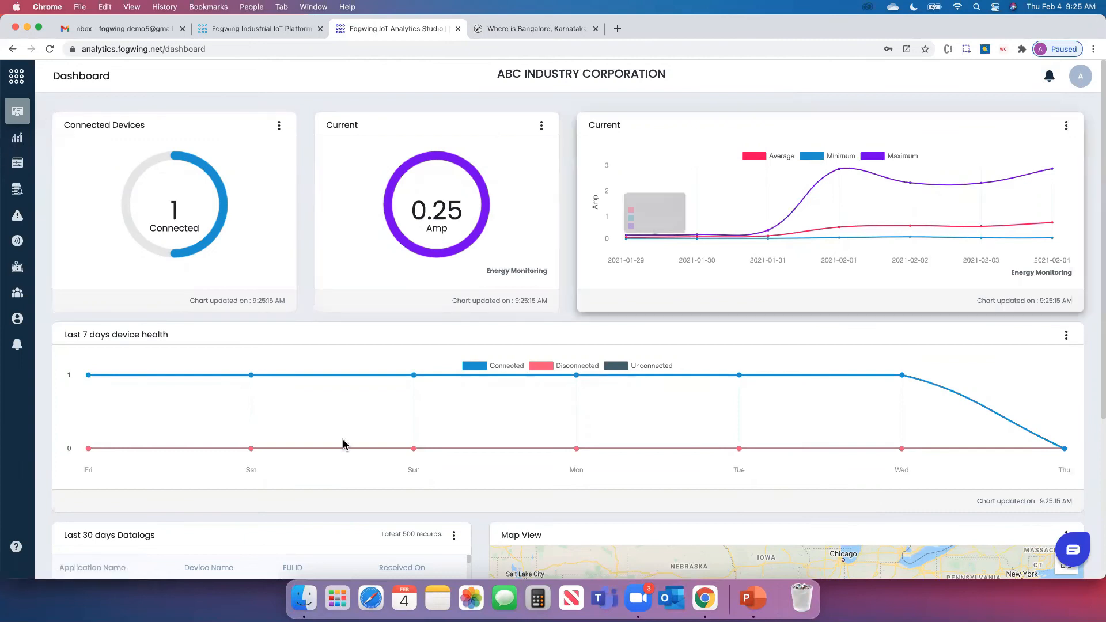
On the Analysis page, select Energy Monitoring and open the Power card's detailed view
{"action": "left_click", "coordinate": [17, 139]}
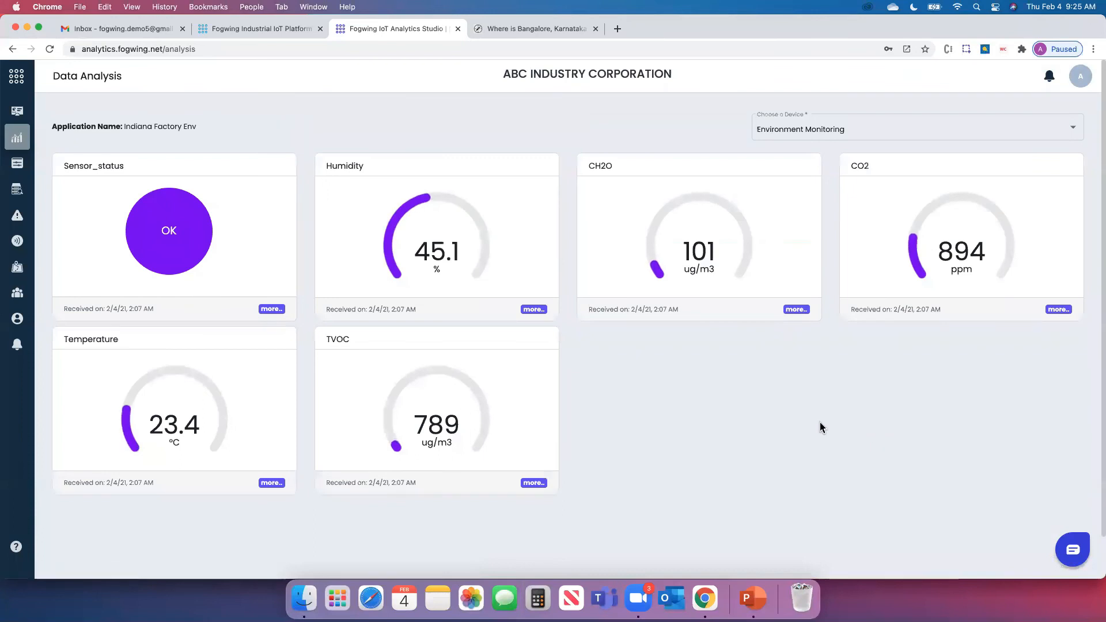
{"action": "left_click", "coordinate": [837, 131]}
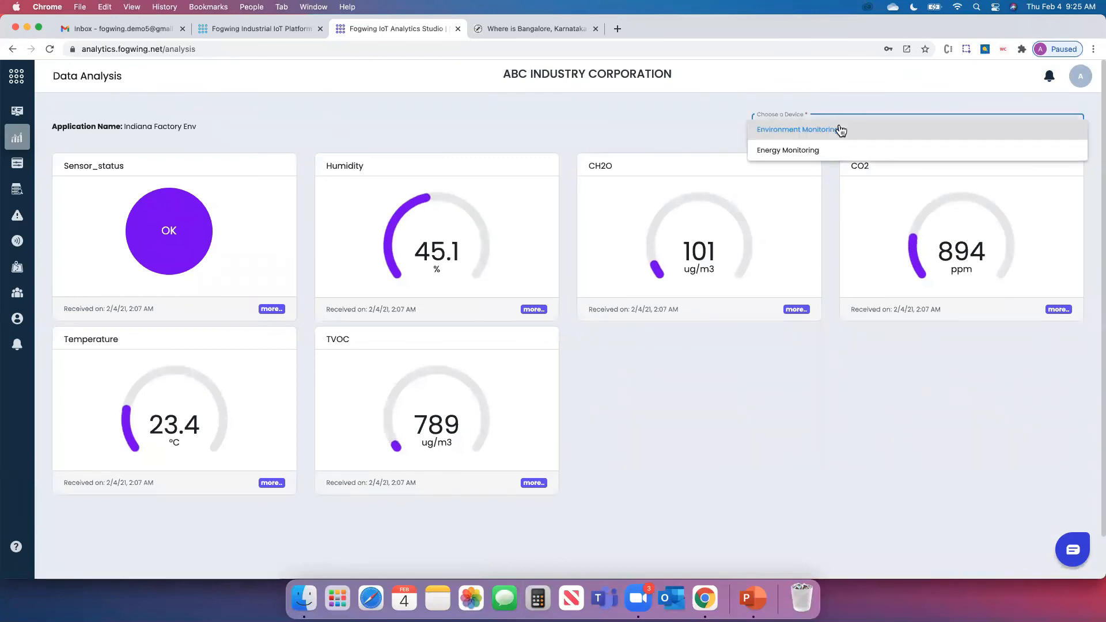
{"action": "left_click", "coordinate": [768, 373]}
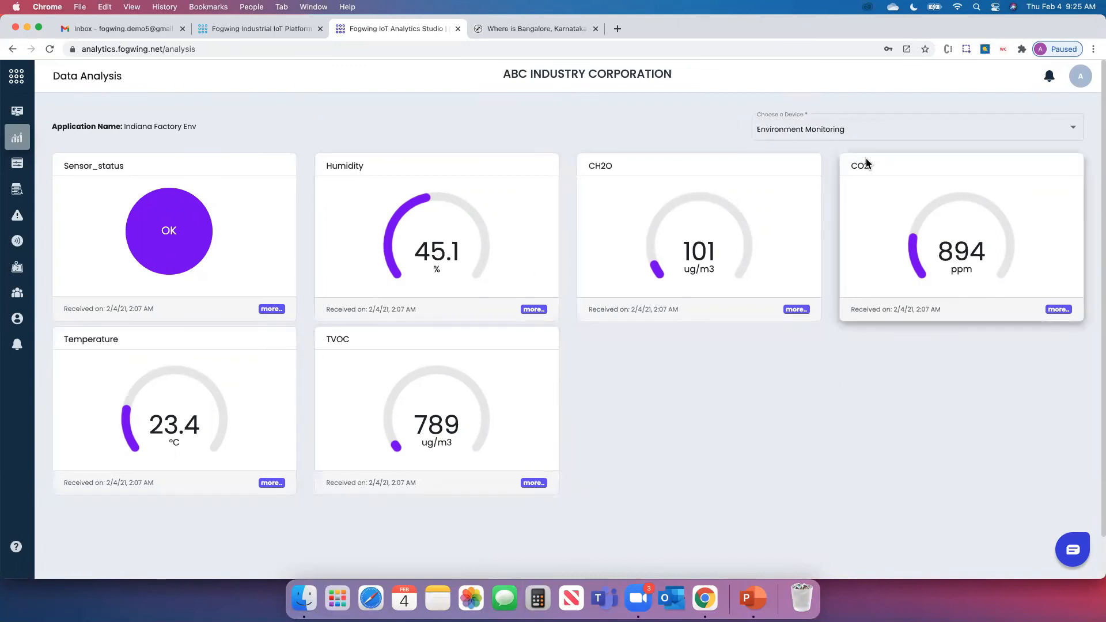
{"action": "left_click", "coordinate": [835, 128]}
{"action": "left_click", "coordinate": [766, 153]}
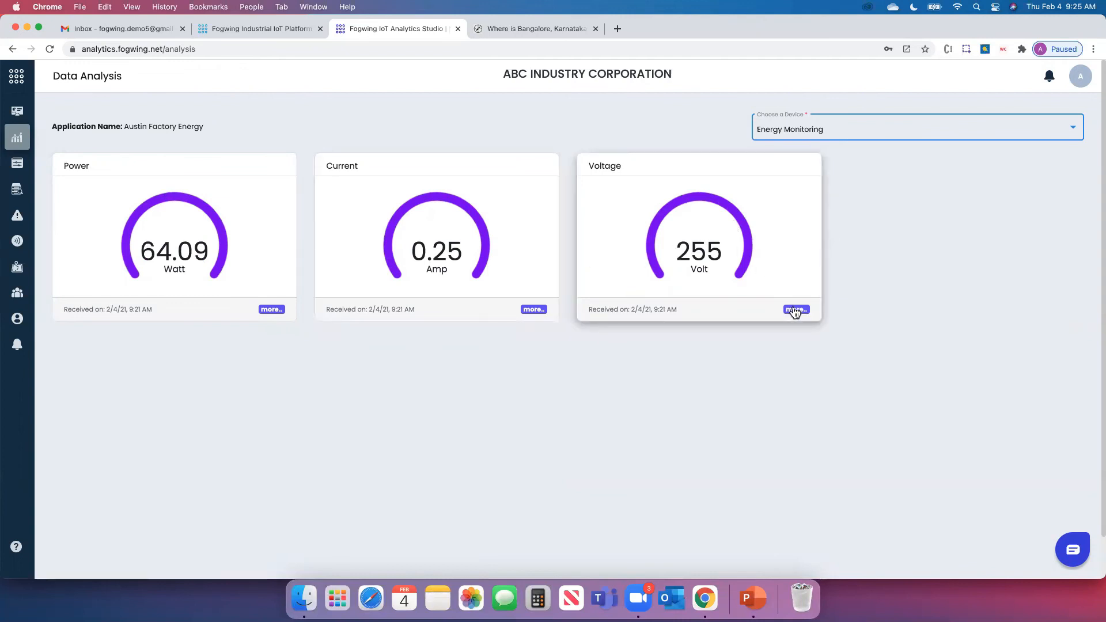
{"action": "left_click", "coordinate": [272, 311]}
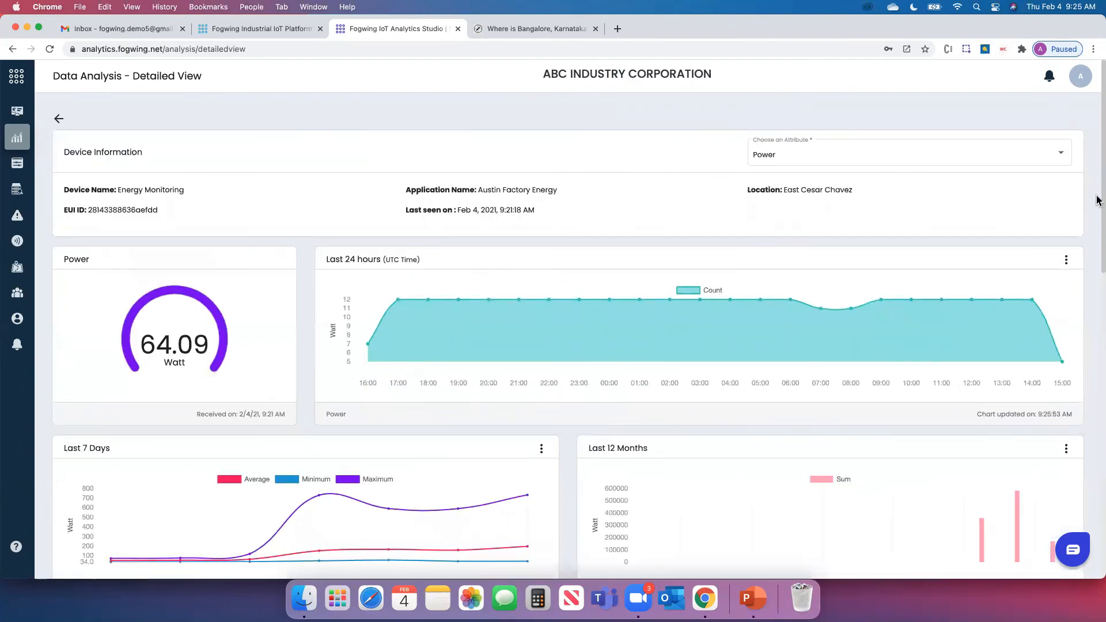
{"action": "scroll", "coordinate": [1098, 200], "scroll_direction": "down", "scroll_amount": 10}
{"action": "scroll", "coordinate": [1099, 339], "scroll_direction": "up", "scroll_amount": 10}
{"action": "scroll", "coordinate": [1099, 210], "scroll_direction": "down", "scroll_amount": 5}
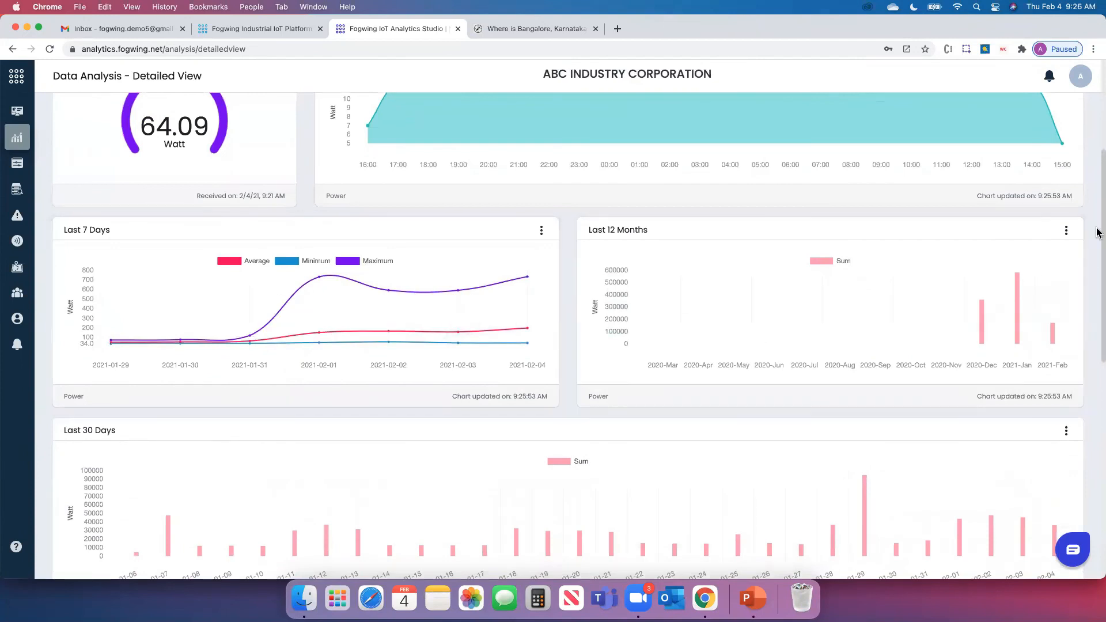
{"action": "scroll", "coordinate": [1098, 268], "scroll_direction": "down", "scroll_amount": 4}
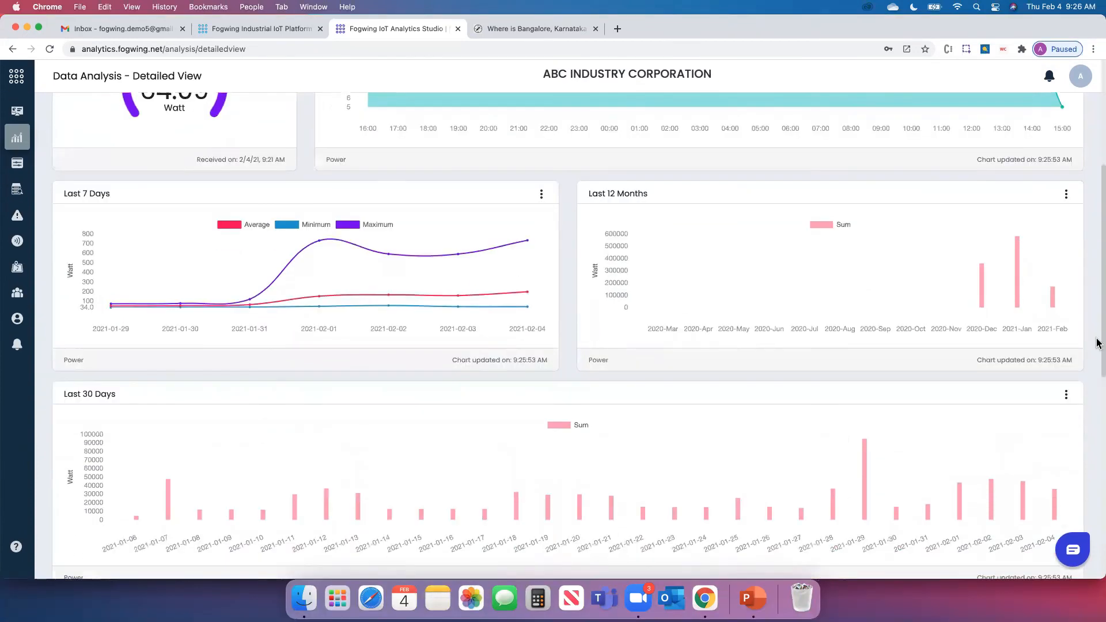
Change the Last 30 Days chart type to Line Chart
{"action": "left_click", "coordinate": [1067, 270]}
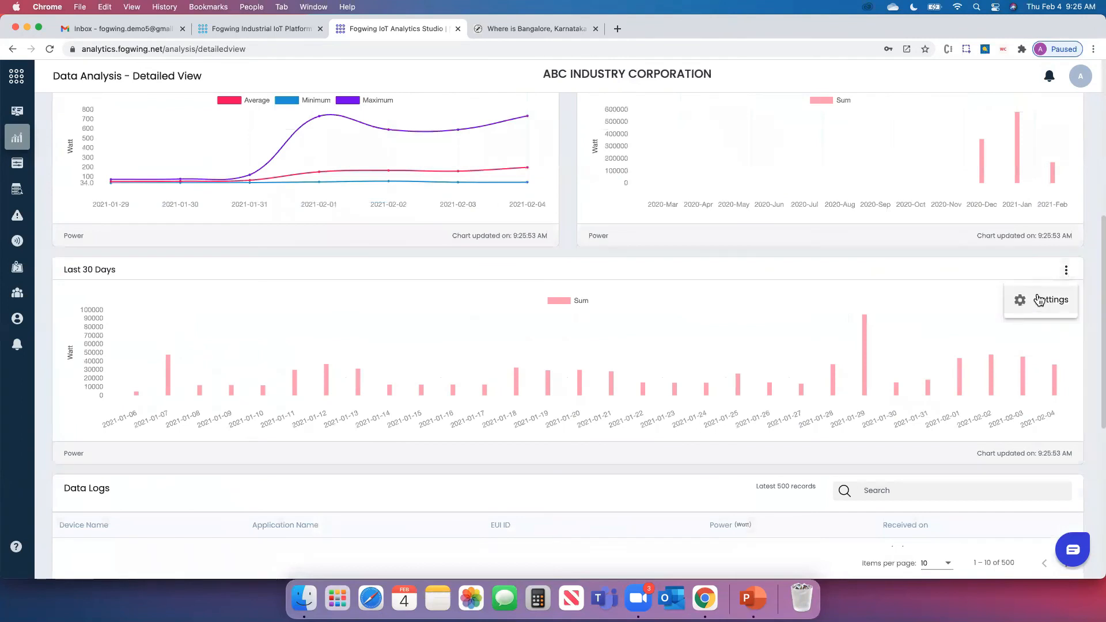
{"action": "left_click", "coordinate": [1026, 302]}
{"action": "left_click", "coordinate": [603, 295]}
{"action": "left_click", "coordinate": [599, 275]}
{"action": "left_click", "coordinate": [616, 384]}
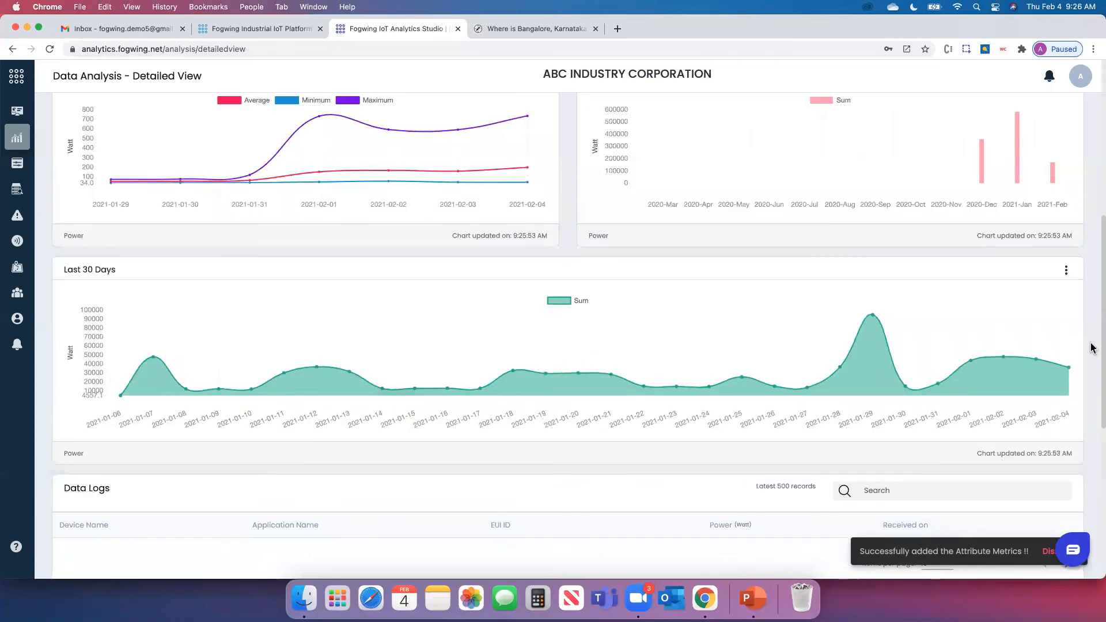
{"action": "scroll", "coordinate": [1092, 349], "scroll_direction": "up", "scroll_amount": 2}
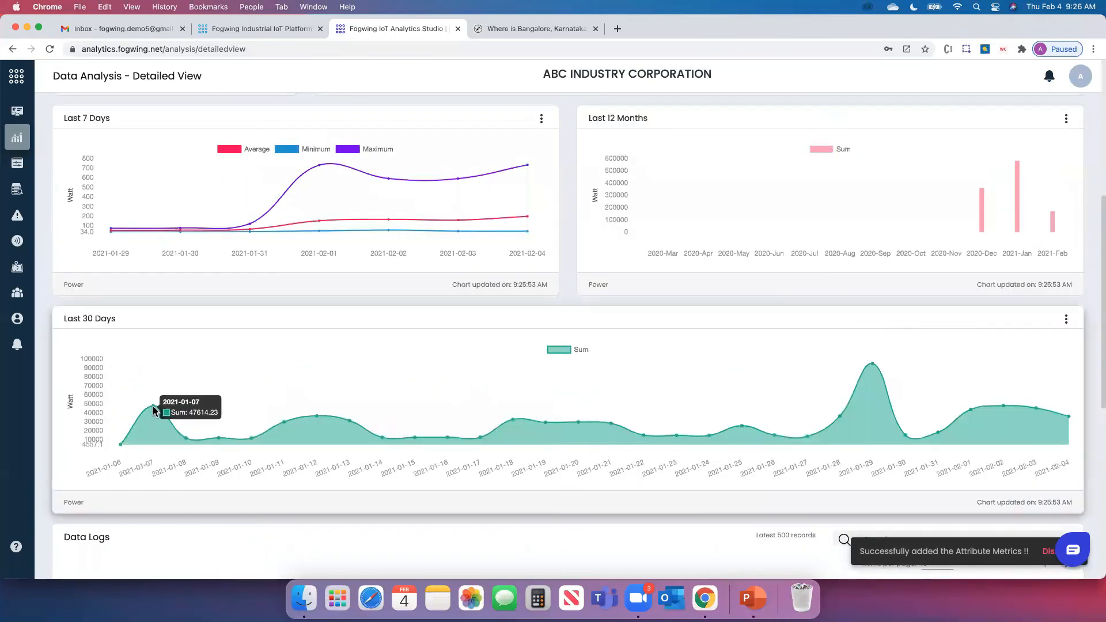
{"action": "mouse_move", "coordinate": [873, 369]}
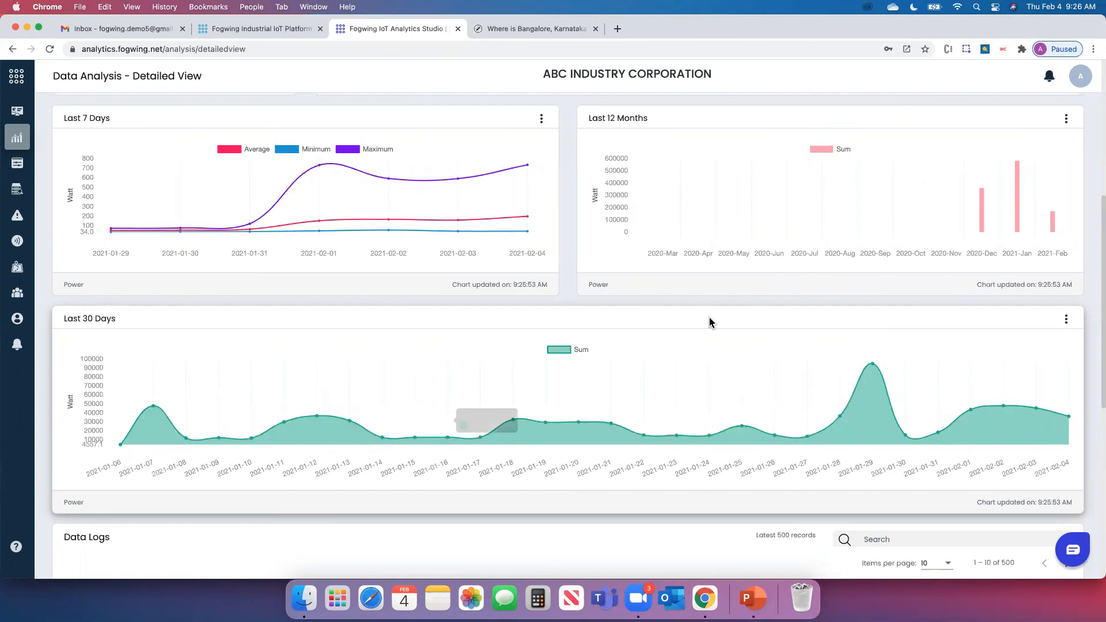
{"action": "scroll", "coordinate": [711, 321], "scroll_direction": "up", "scroll_amount": 3}
{"action": "scroll", "coordinate": [711, 323], "scroll_direction": "down", "scroll_amount": 1}
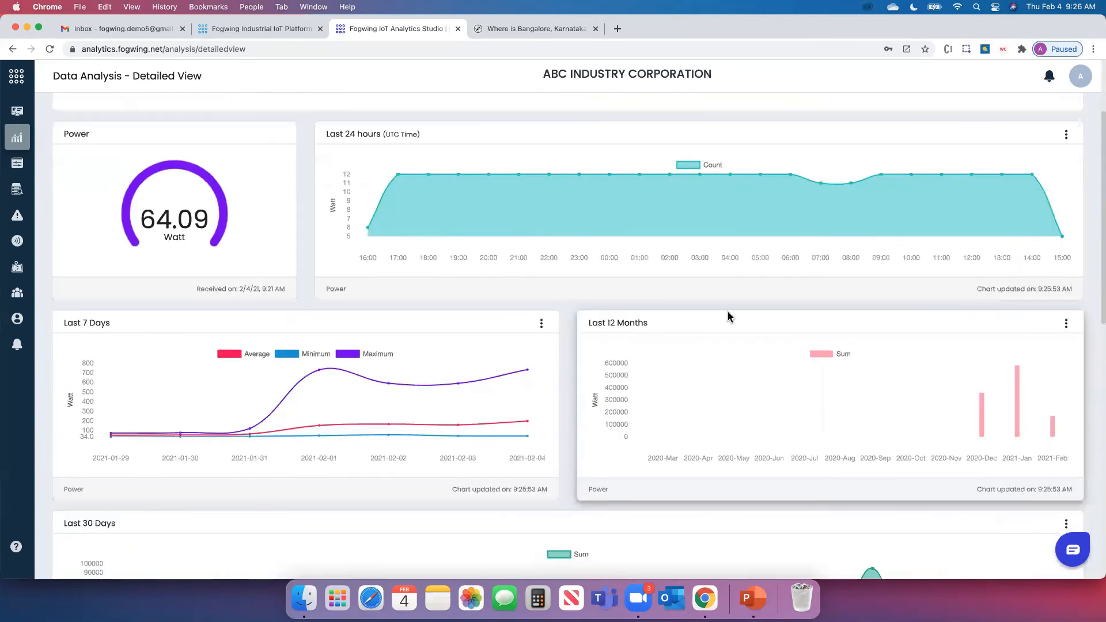
Set the Last 24 hours chart's metrics type to Average, Minimum, Maximum and update
{"action": "left_click", "coordinate": [1066, 135]}
{"action": "left_click", "coordinate": [1063, 159]}
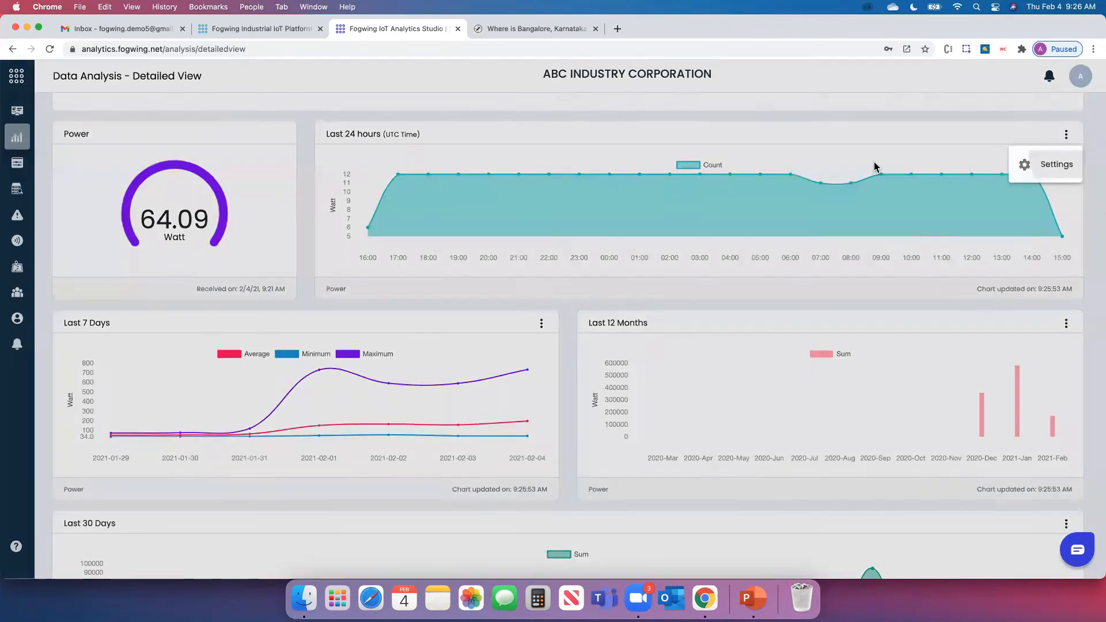
{"action": "left_click", "coordinate": [465, 296]}
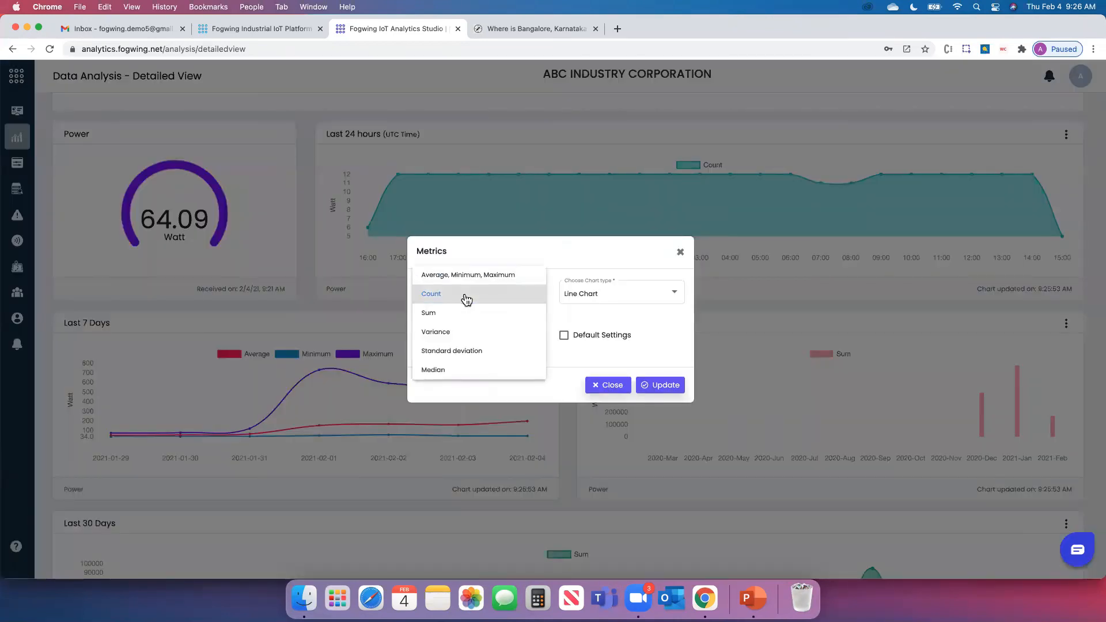
{"action": "left_click", "coordinate": [500, 300]}
{"action": "left_click", "coordinate": [490, 338]}
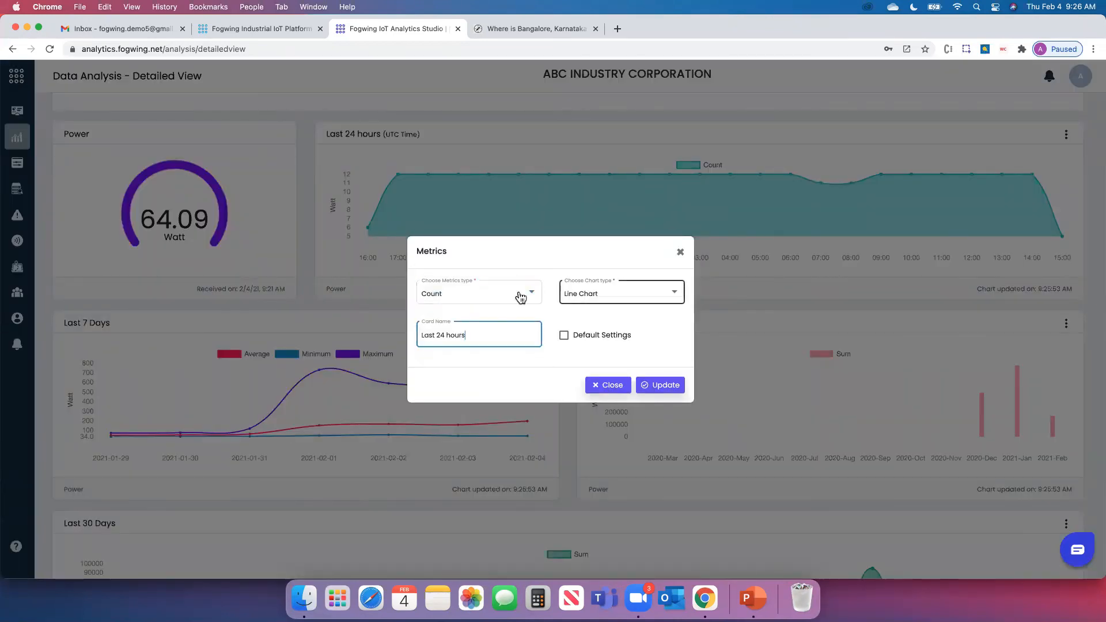
{"action": "left_click", "coordinate": [501, 295]}
{"action": "left_click", "coordinate": [467, 276]}
{"action": "left_click", "coordinate": [650, 381]}
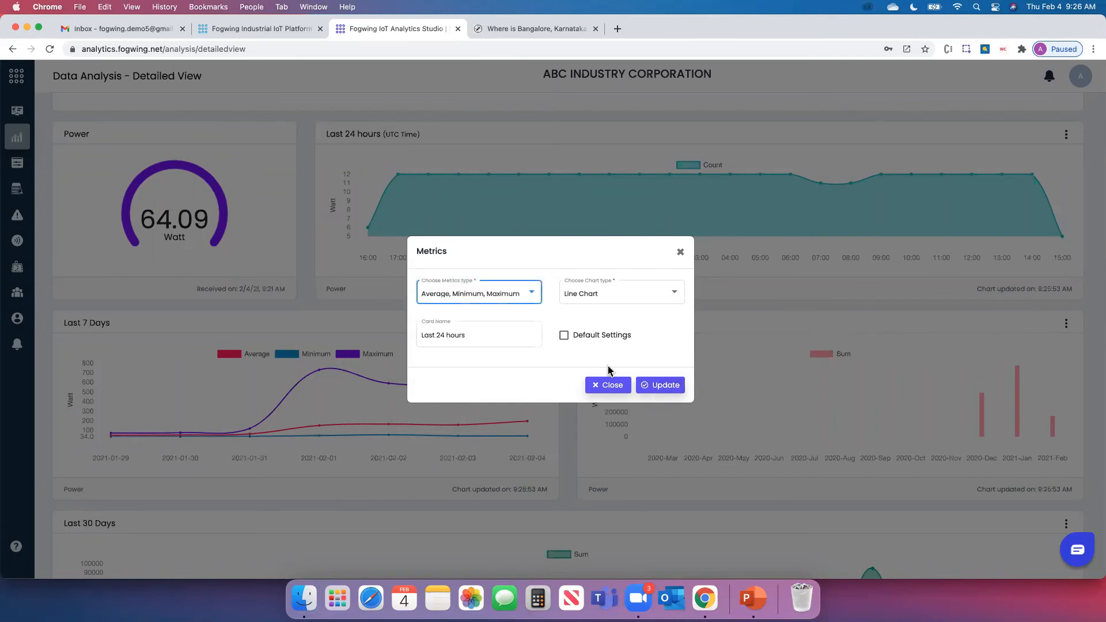
{"action": "left_click", "coordinate": [657, 384]}
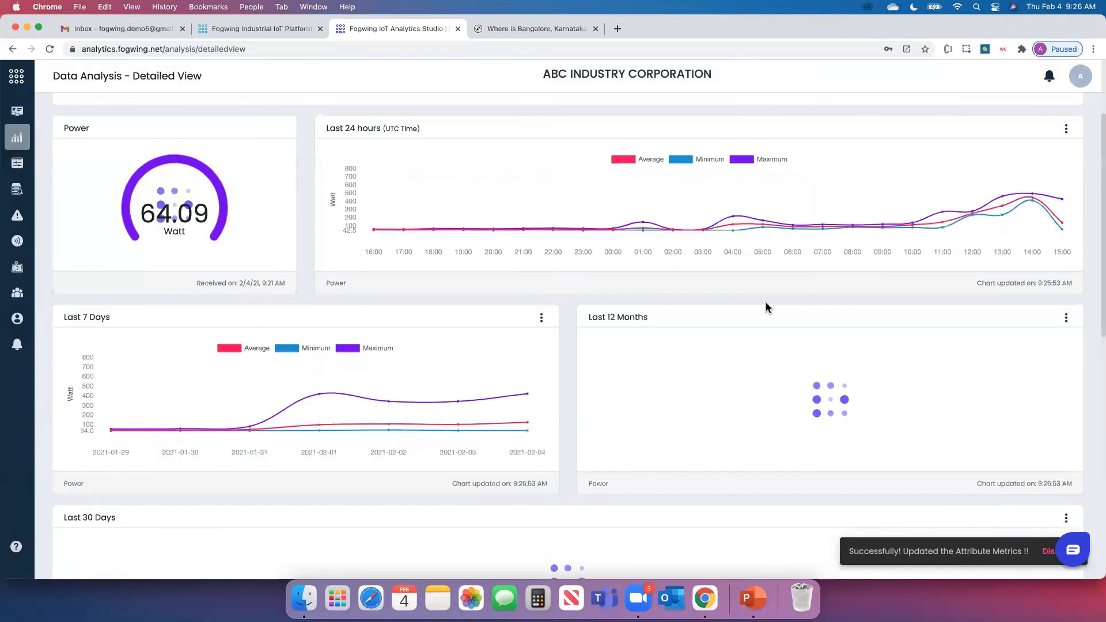
Scroll through the Detailed View to review the updated Power charts
{"action": "scroll", "coordinate": [850, 296], "scroll_direction": "up", "scroll_amount": 2}
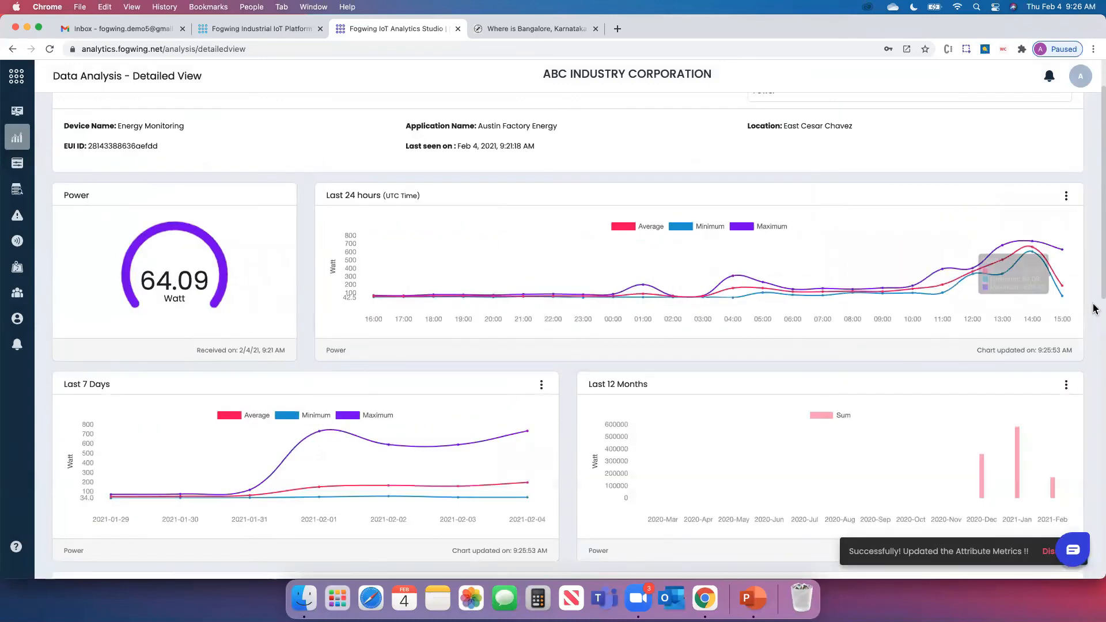
{"action": "scroll", "coordinate": [1092, 305], "scroll_direction": "up", "scroll_amount": 2}
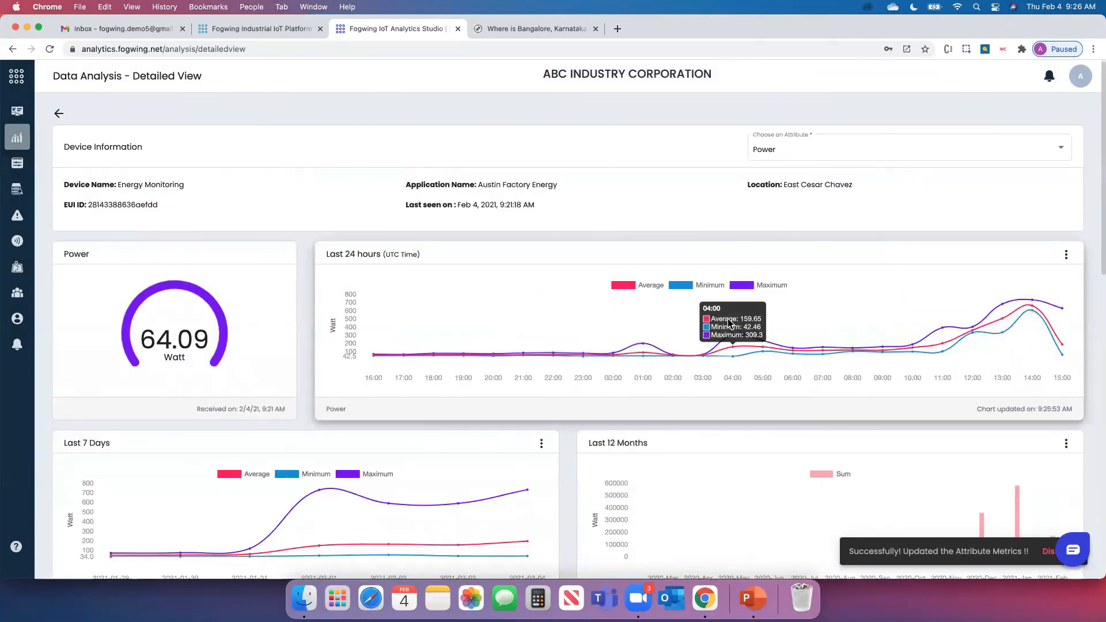
{"action": "scroll", "coordinate": [1098, 269], "scroll_direction": "down", "scroll_amount": 1}
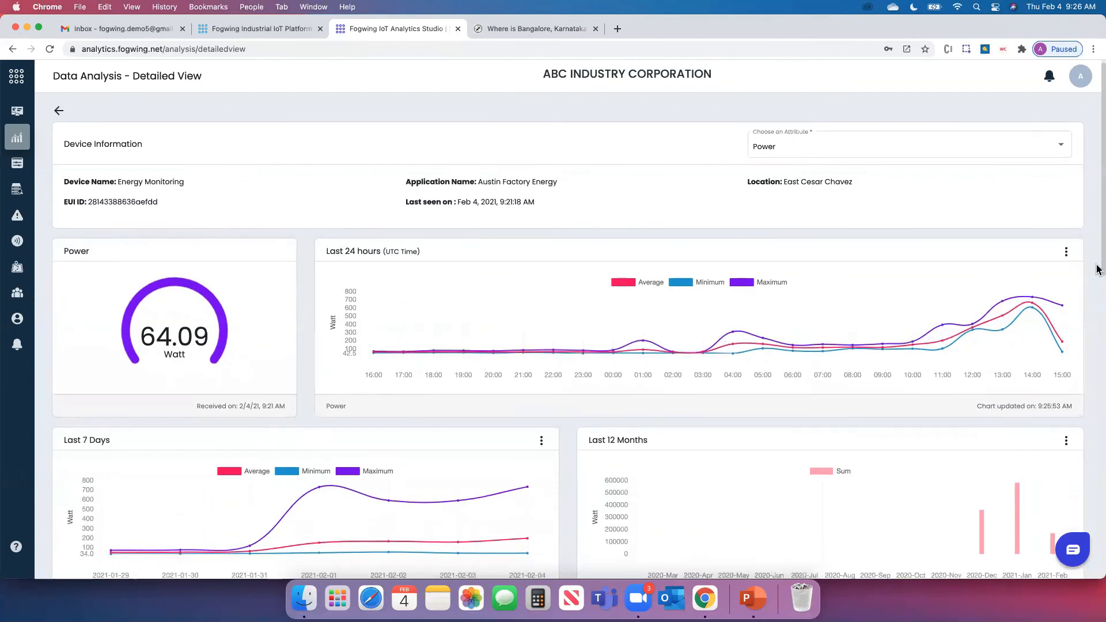
{"action": "scroll", "coordinate": [1098, 269], "scroll_direction": "down", "scroll_amount": 10}
{"action": "left_click_drag", "start_coordinate": [1096, 458], "coordinate": [1098, 266]}
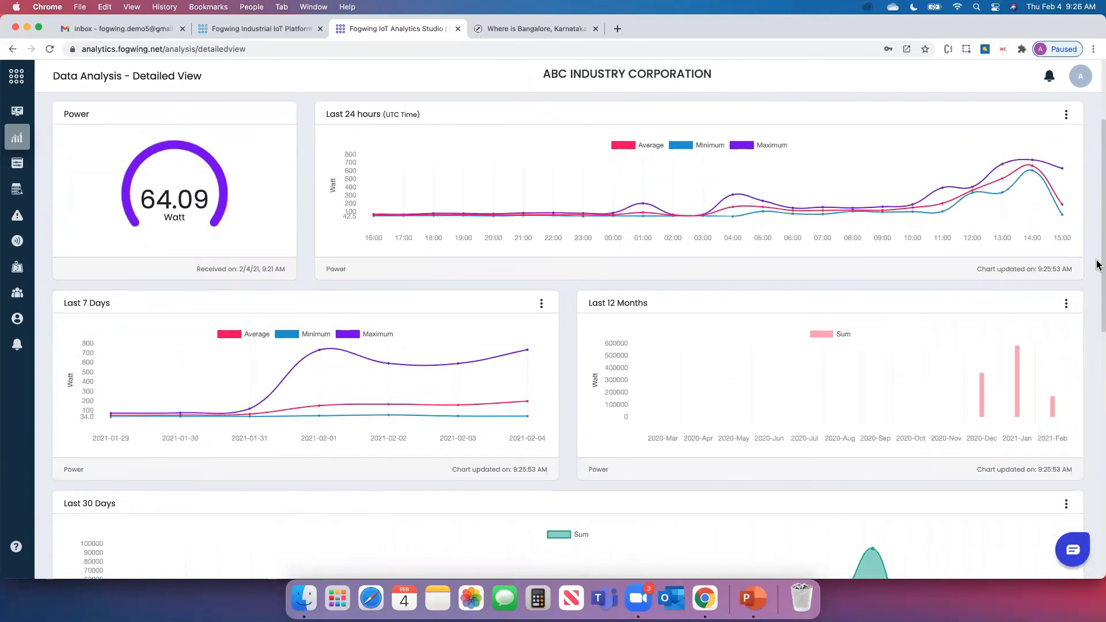
{"action": "left_click_drag", "start_coordinate": [1098, 260], "coordinate": [1098, 196]}
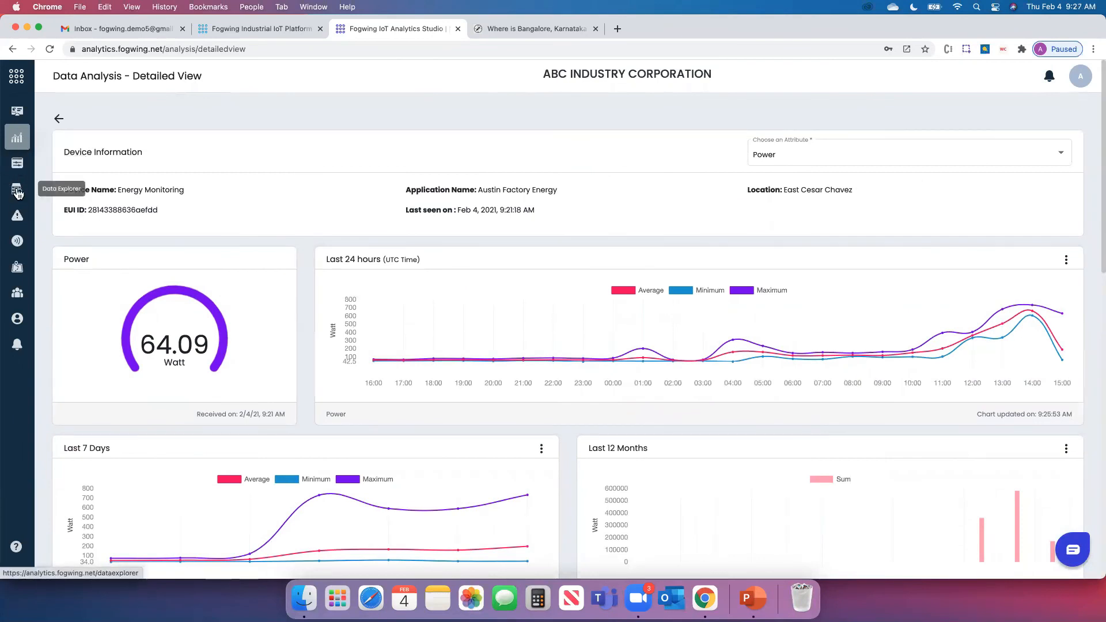
In Data Explorer, search Energy Monitoring Power readings for February 1–5, 2021
{"action": "left_click", "coordinate": [17, 192]}
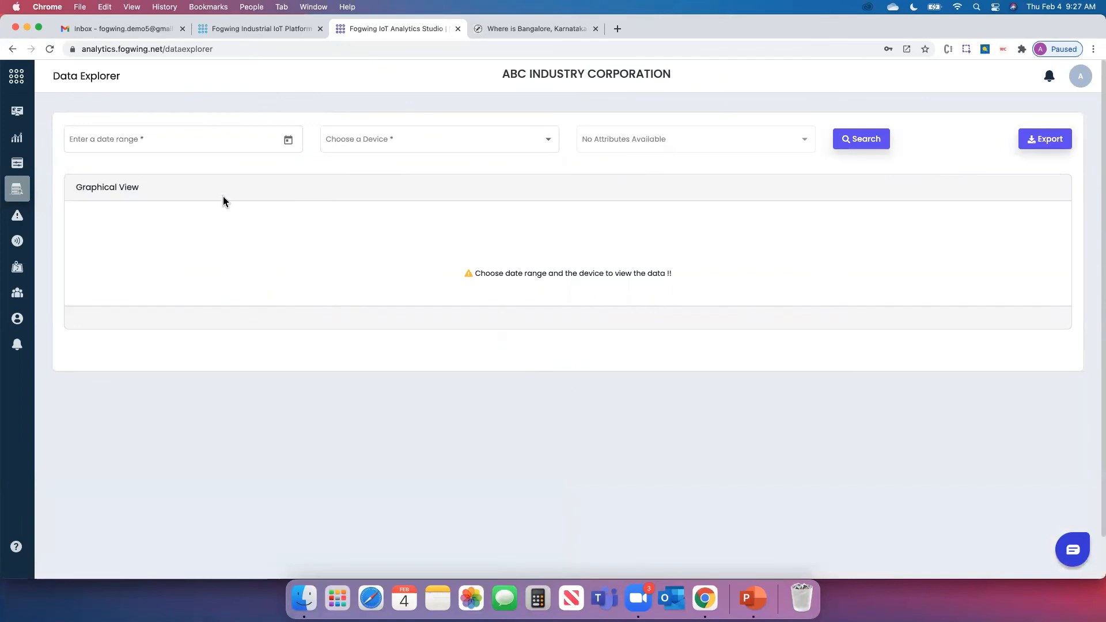
{"action": "left_click", "coordinate": [287, 140]}
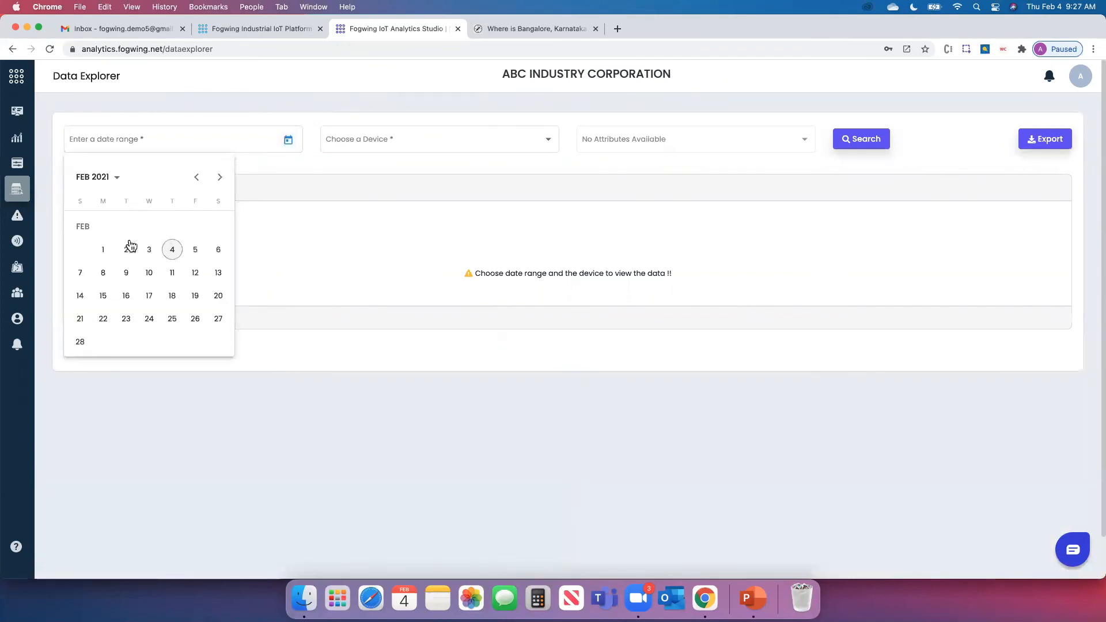
{"action": "left_click", "coordinate": [105, 252]}
{"action": "left_click", "coordinate": [195, 250]}
{"action": "left_click", "coordinate": [459, 154]}
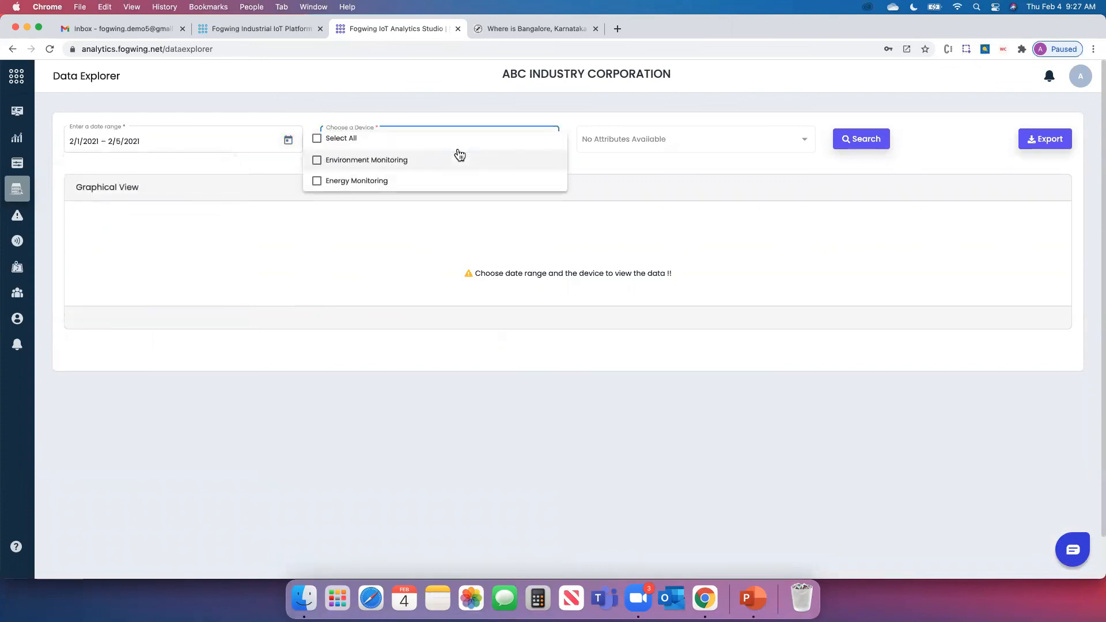
{"action": "left_click", "coordinate": [364, 182]}
{"action": "left_click", "coordinate": [662, 142]}
{"action": "left_click", "coordinate": [662, 143]}
{"action": "left_click", "coordinate": [599, 138]}
{"action": "left_click", "coordinate": [752, 189]}
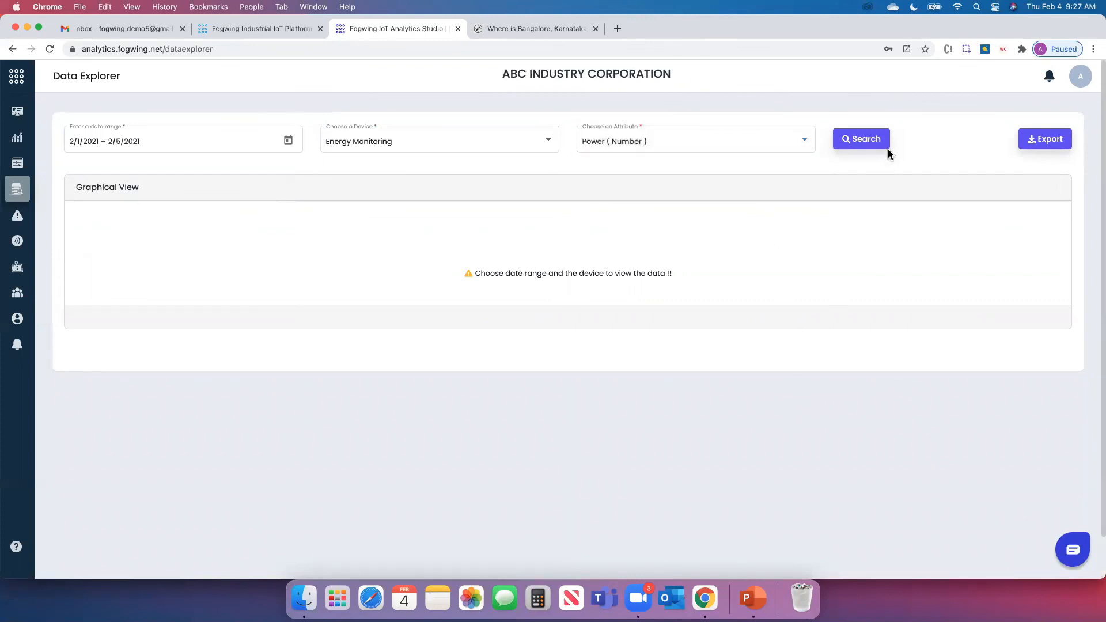
{"action": "left_click", "coordinate": [858, 142]}
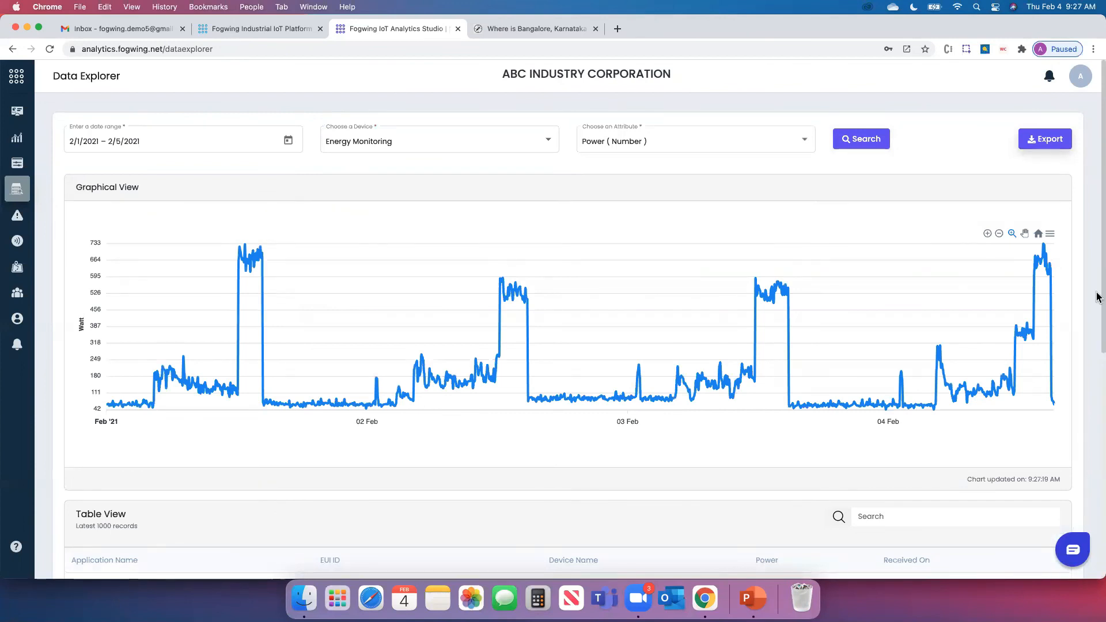
{"action": "left_click_drag", "start_coordinate": [1097, 296], "coordinate": [1098, 328]}
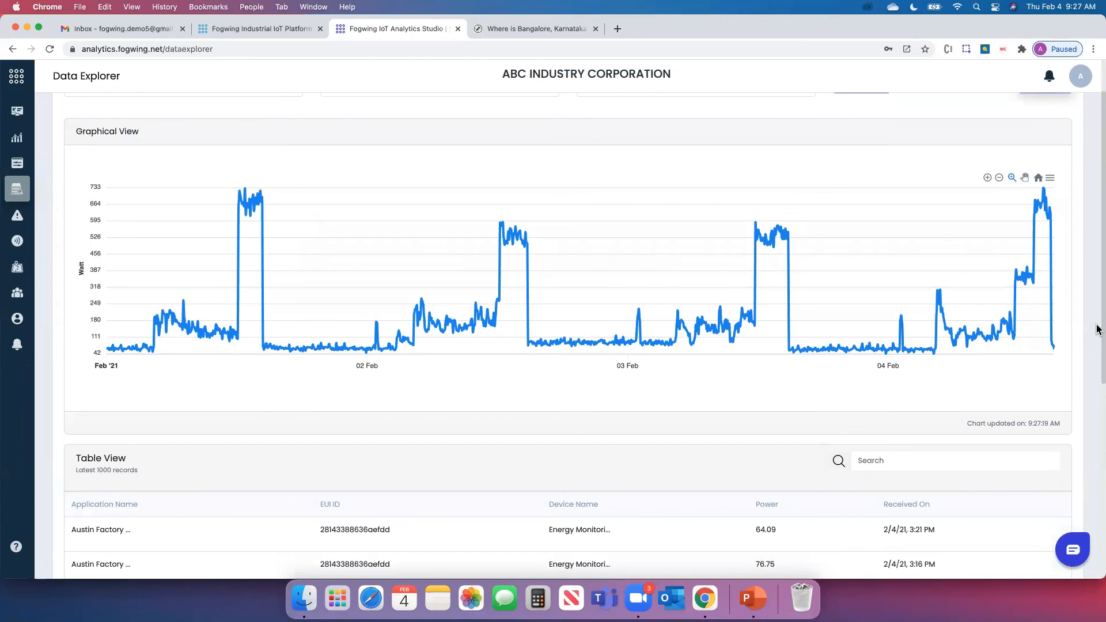
{"action": "left_click_drag", "start_coordinate": [1097, 328], "coordinate": [1098, 277]}
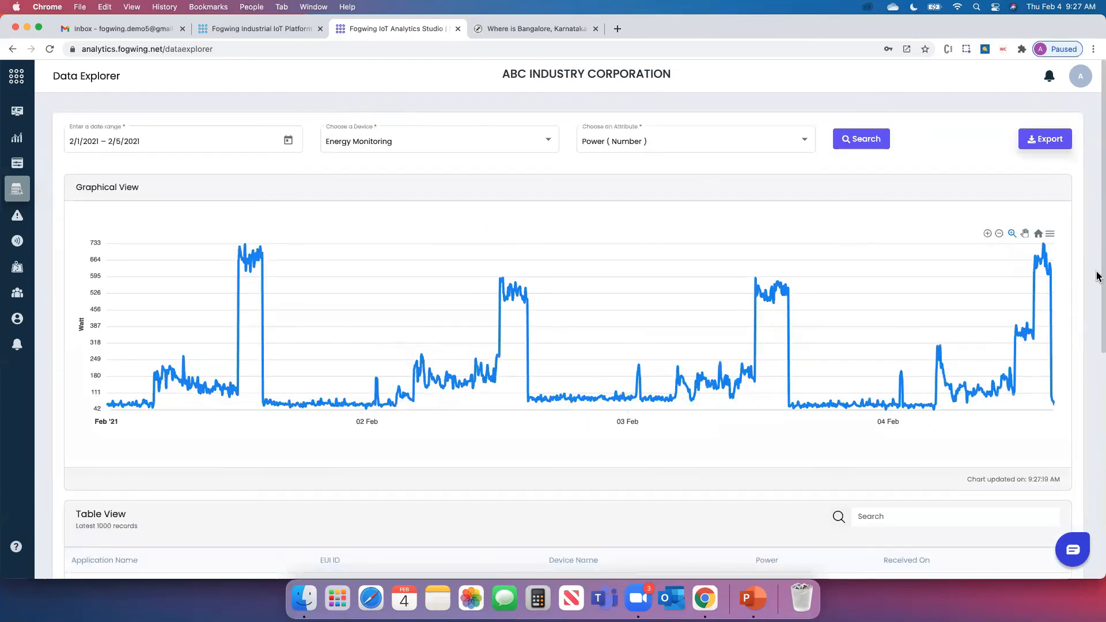
{"action": "mouse_move", "coordinate": [246, 257]}
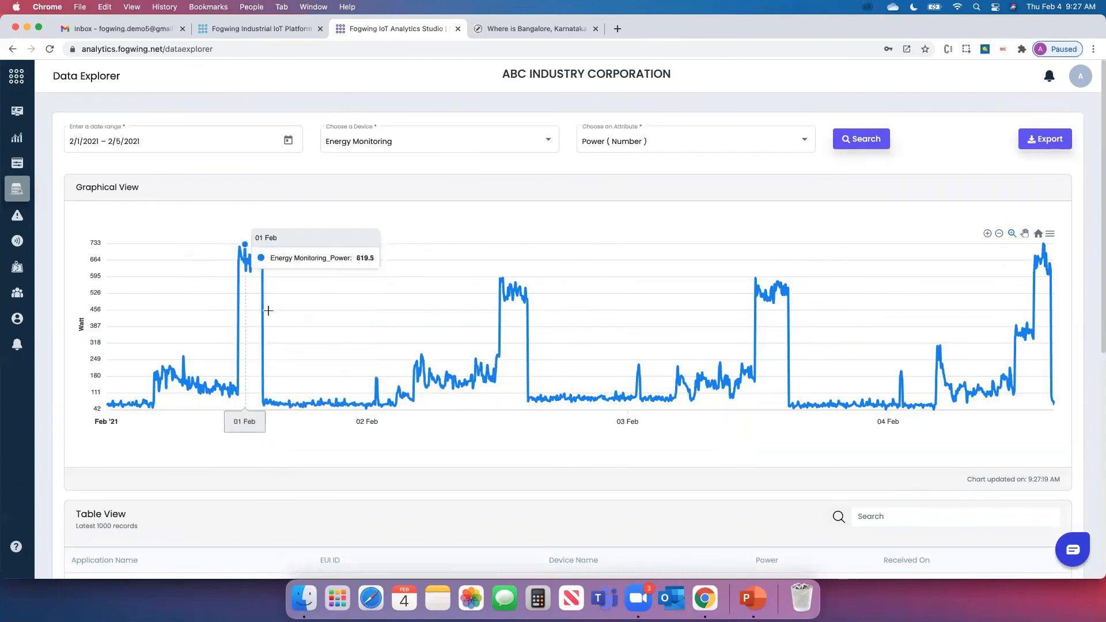
{"action": "left_click_drag", "start_coordinate": [224, 235], "coordinate": [332, 325]}
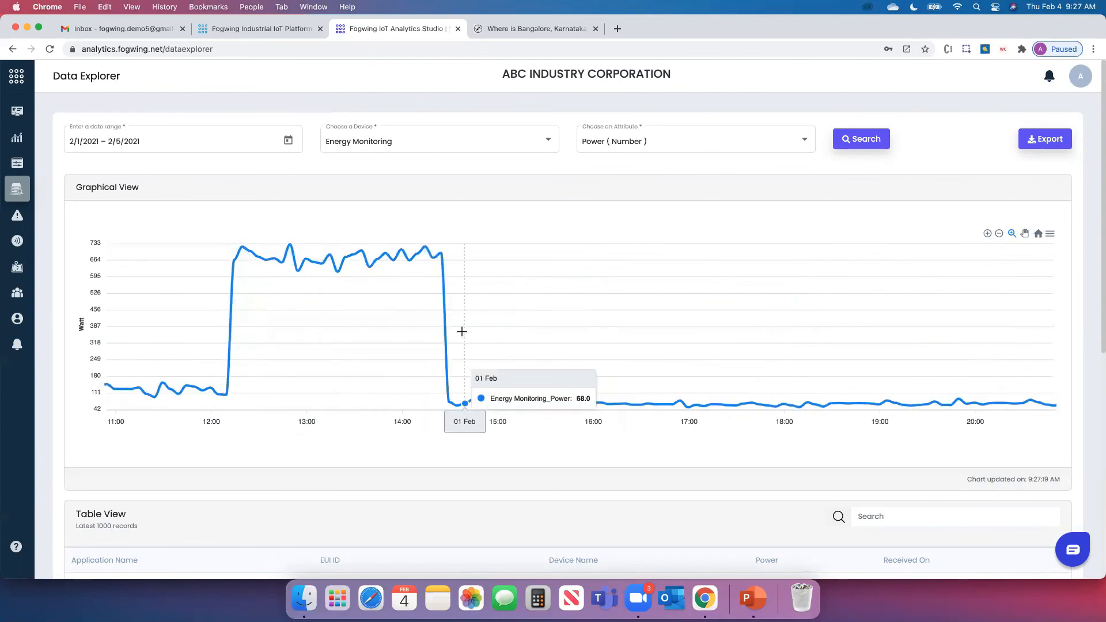
{"action": "left_click_drag", "start_coordinate": [280, 228], "coordinate": [397, 322]}
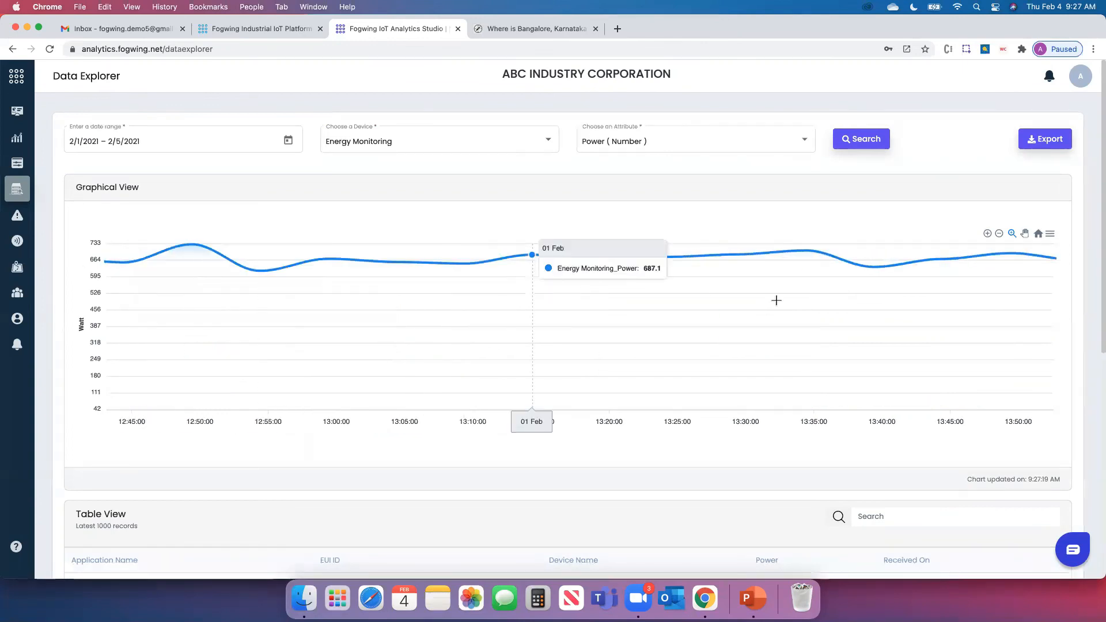
{"action": "left_click", "coordinate": [1039, 237]}
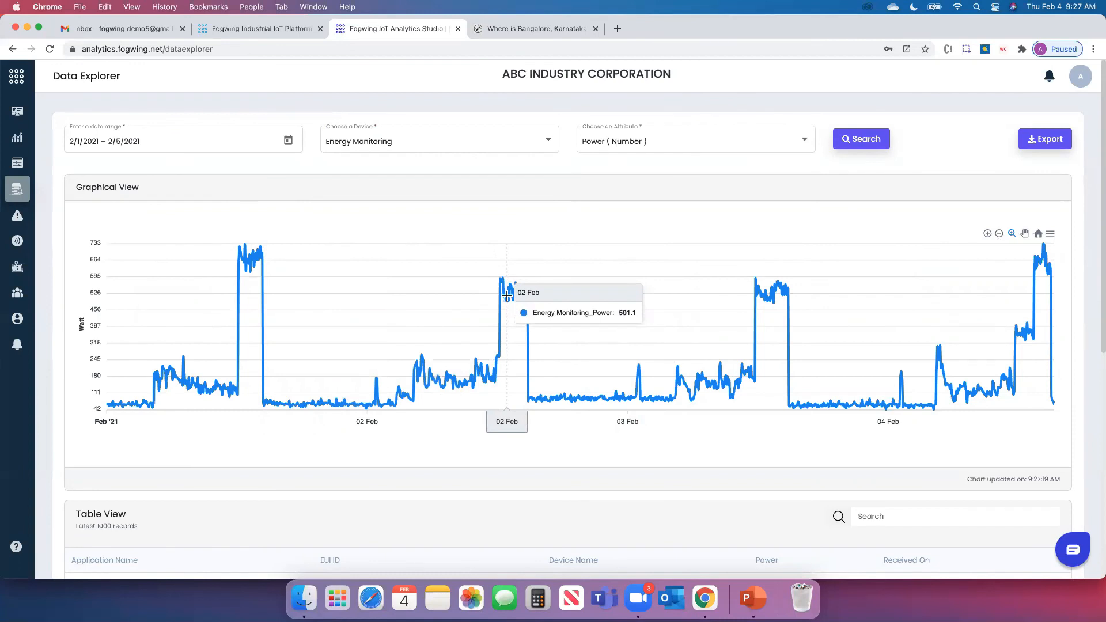
{"action": "left_click_drag", "start_coordinate": [466, 256], "coordinate": [586, 376]}
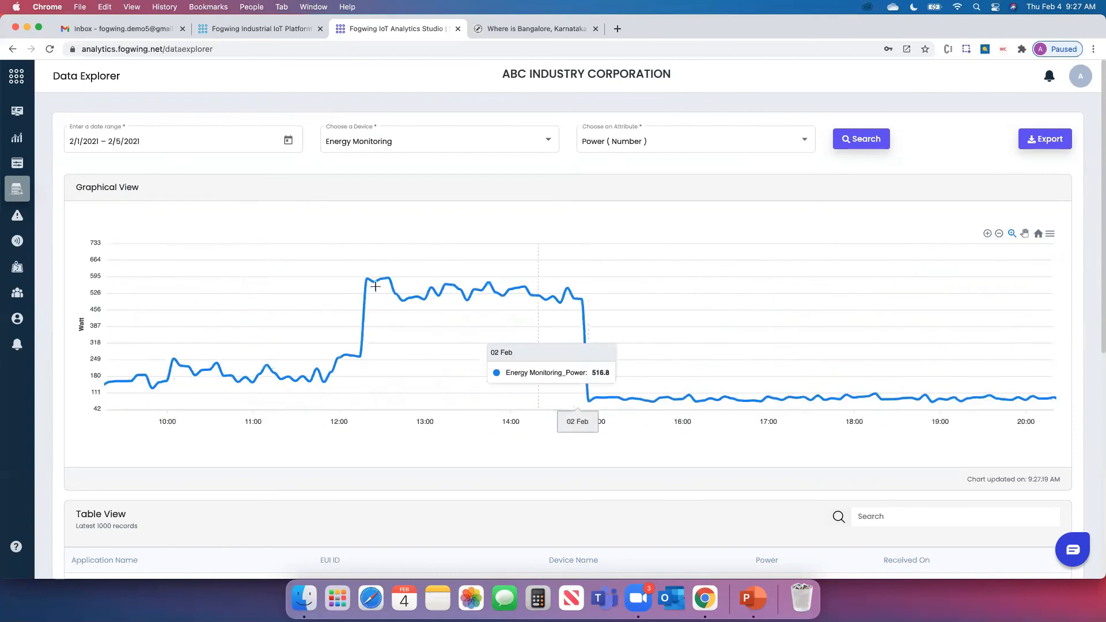
{"action": "left_click_drag", "start_coordinate": [144, 299], "coordinate": [296, 444]}
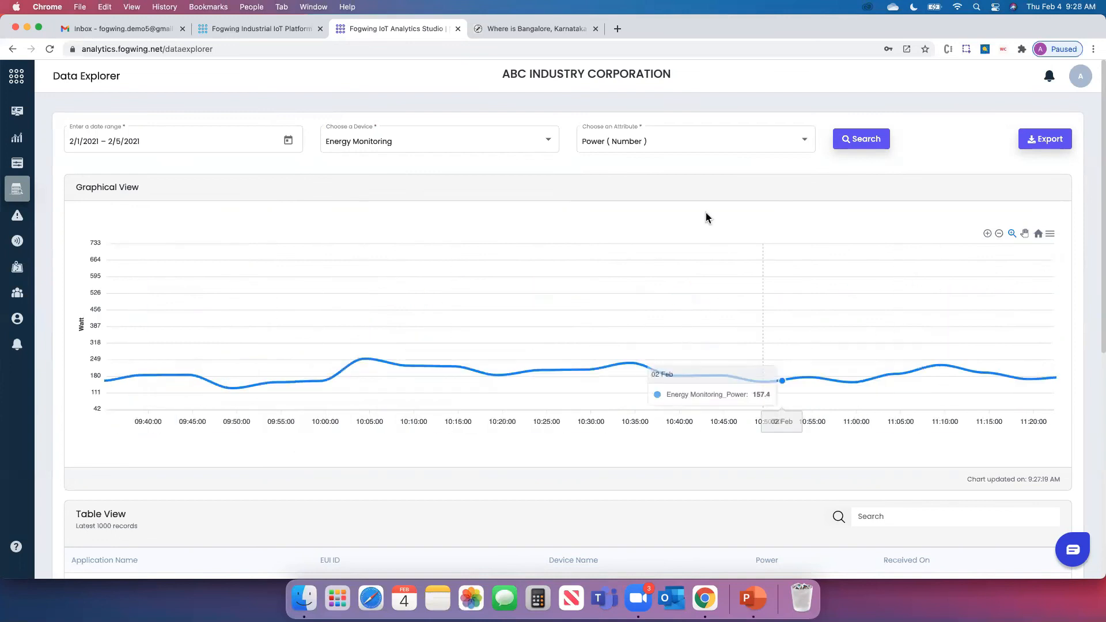
{"action": "left_click", "coordinate": [1039, 235]}
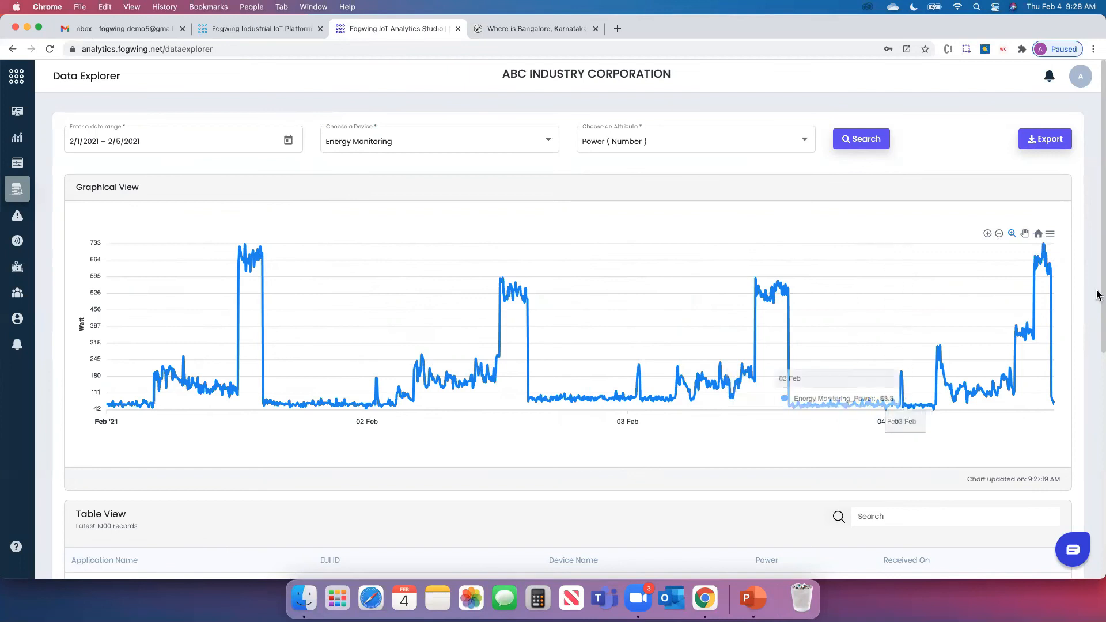
{"action": "left_click_drag", "start_coordinate": [1097, 292], "coordinate": [1097, 424]}
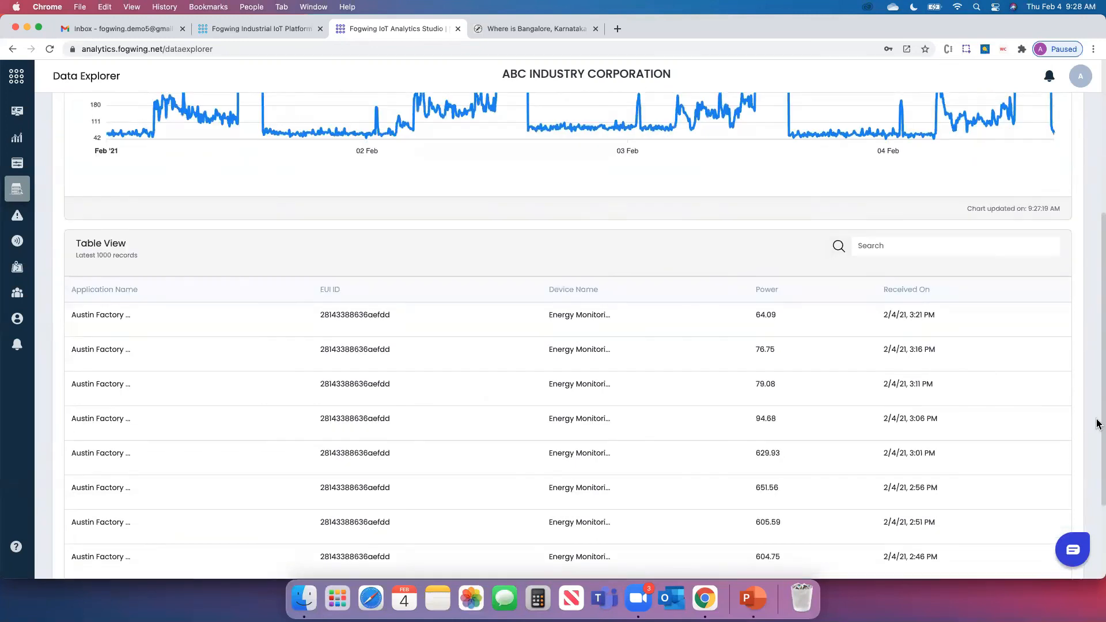
Type 700 into the Table View search, trim it to 7, and return to the top
{"action": "left_click", "coordinate": [917, 249]}
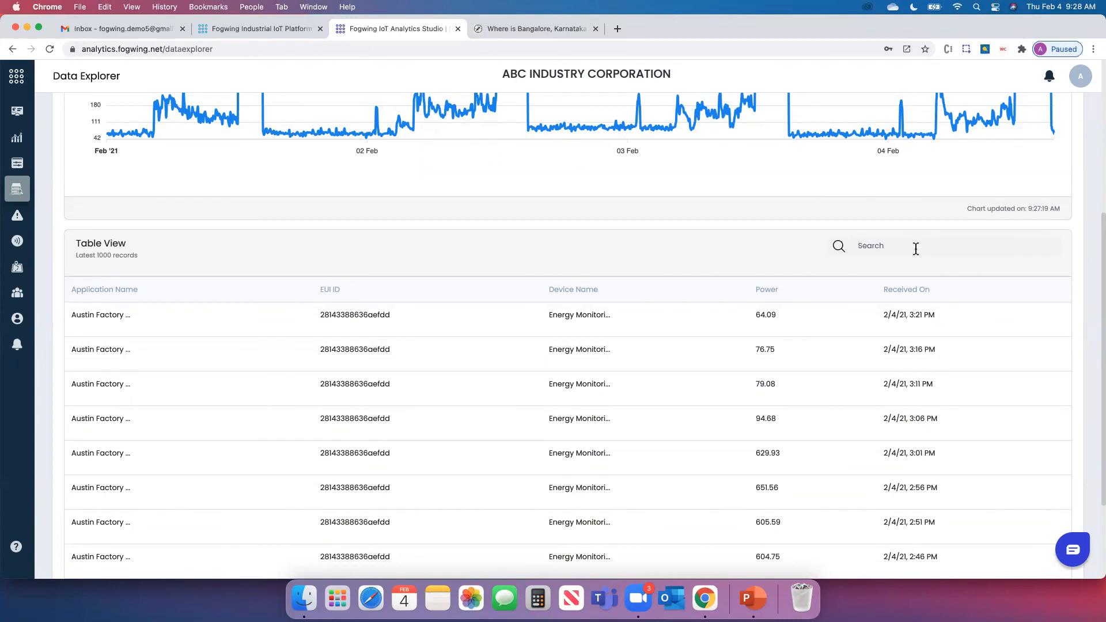
{"action": "type", "text": "700"}
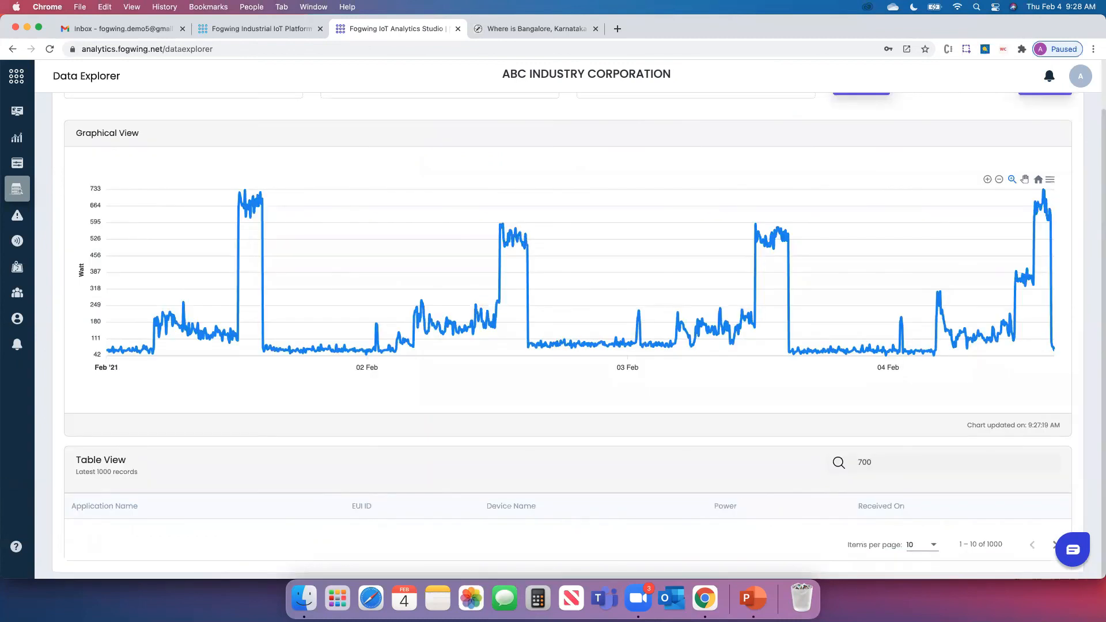
{"action": "key", "text": "BackSpace"}
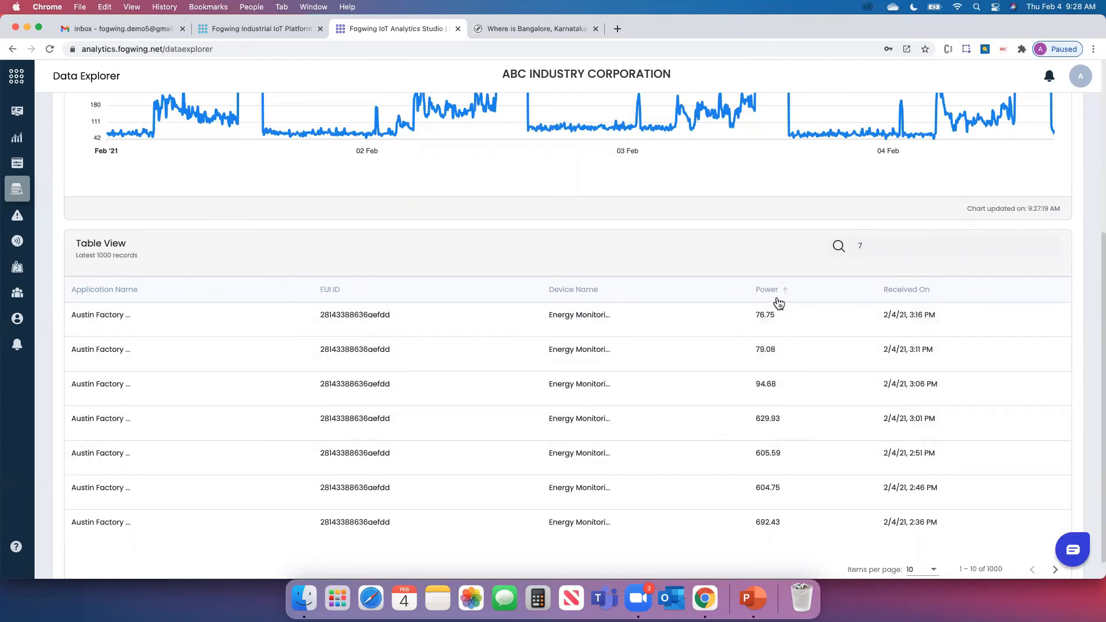
{"action": "scroll", "coordinate": [846, 408], "scroll_direction": "up", "scroll_amount": 5}
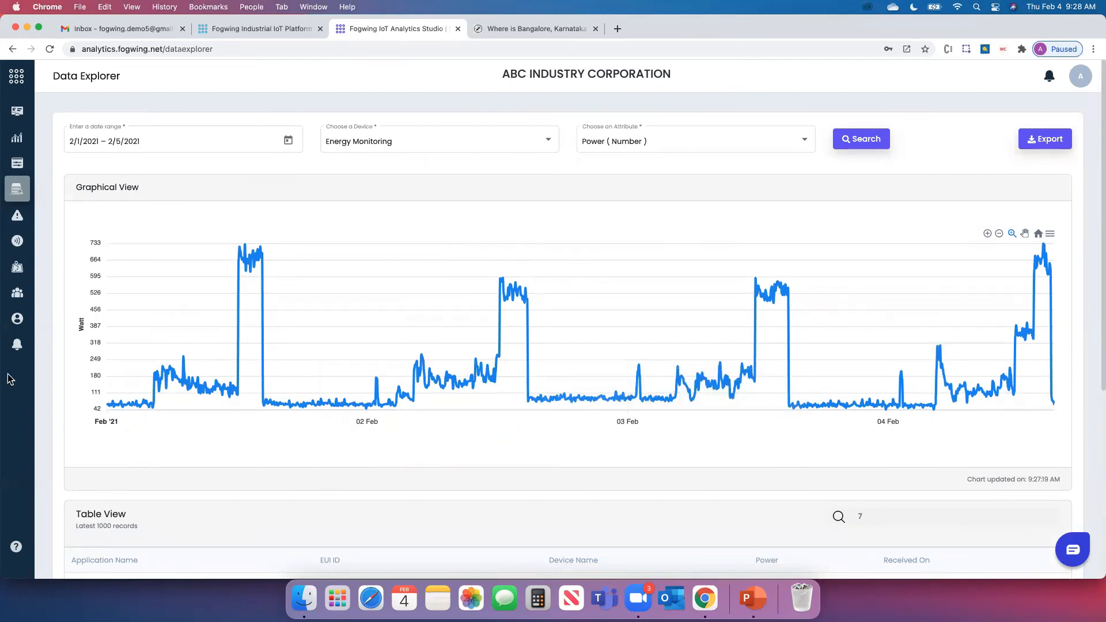
Browse the Users, Guest Account and Data Rules admin pages, then return to the ABC INDUSTRY CORPORATION dashboard
{"action": "left_click", "coordinate": [17, 318]}
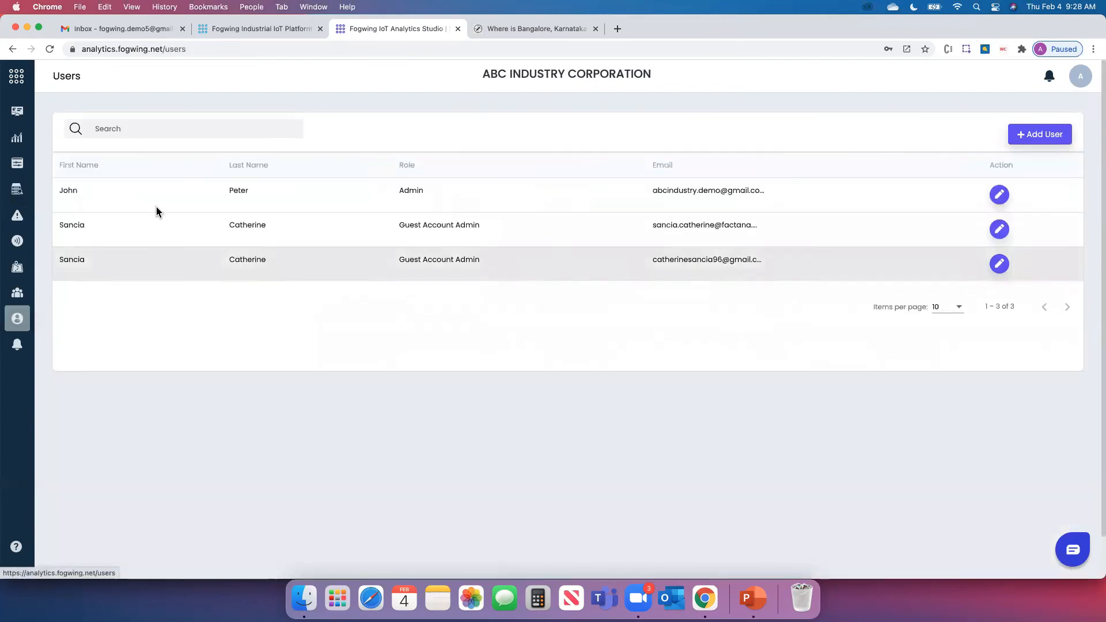
{"action": "left_click", "coordinate": [18, 296]}
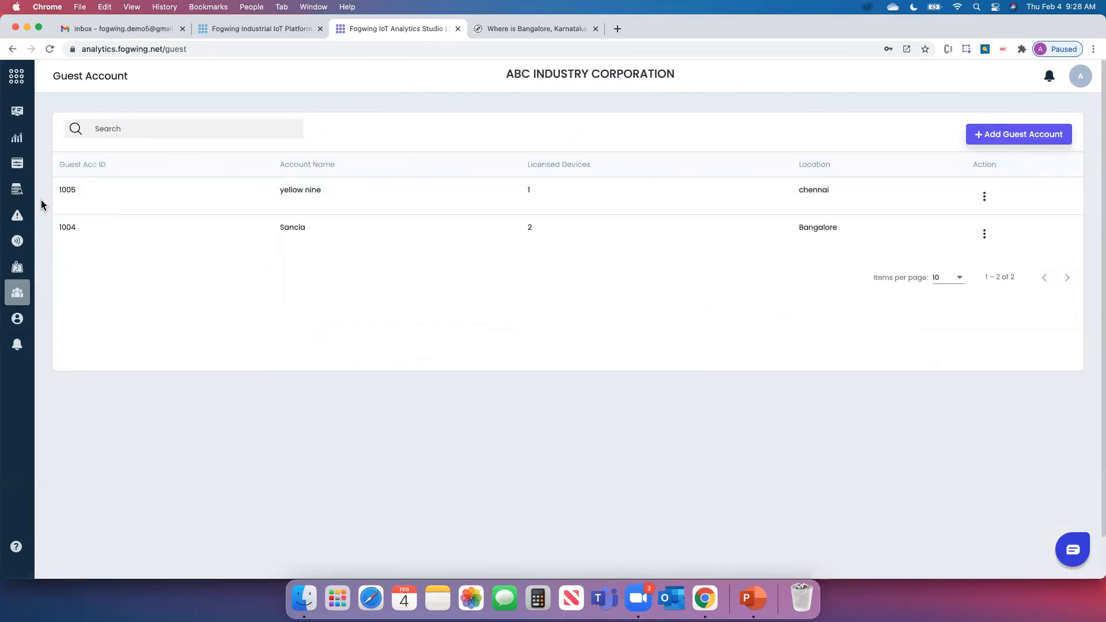
{"action": "left_click", "coordinate": [17, 216]}
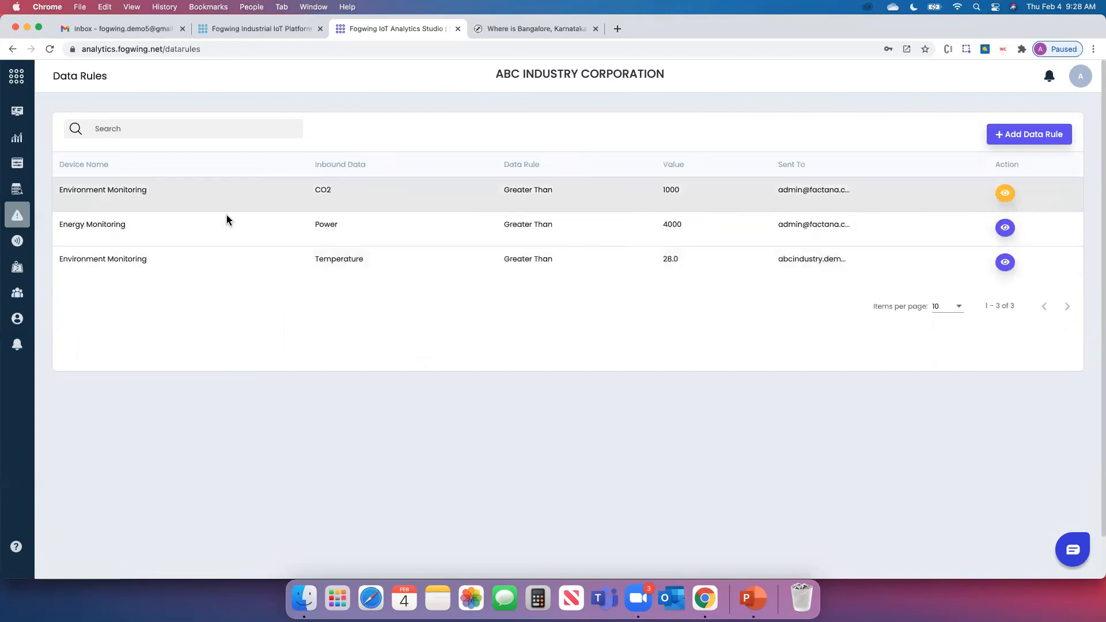
{"action": "left_click", "coordinate": [19, 115]}
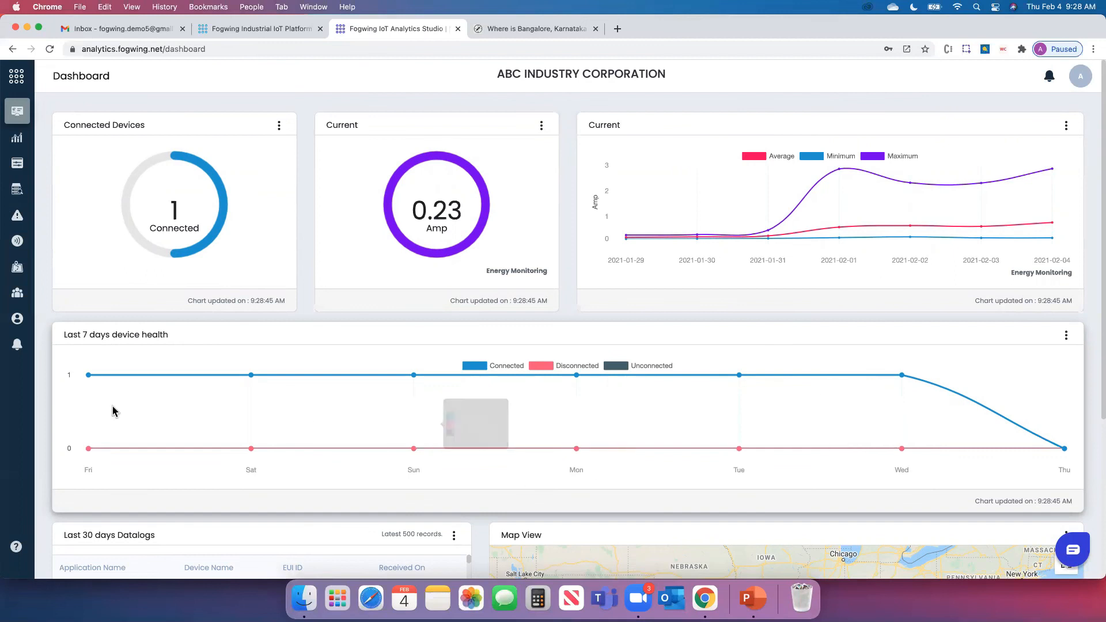
Glance at the help links and support chat, then present the PowerPoint deck's 'Connect with Us.' slide
{"action": "left_click", "coordinate": [16, 547]}
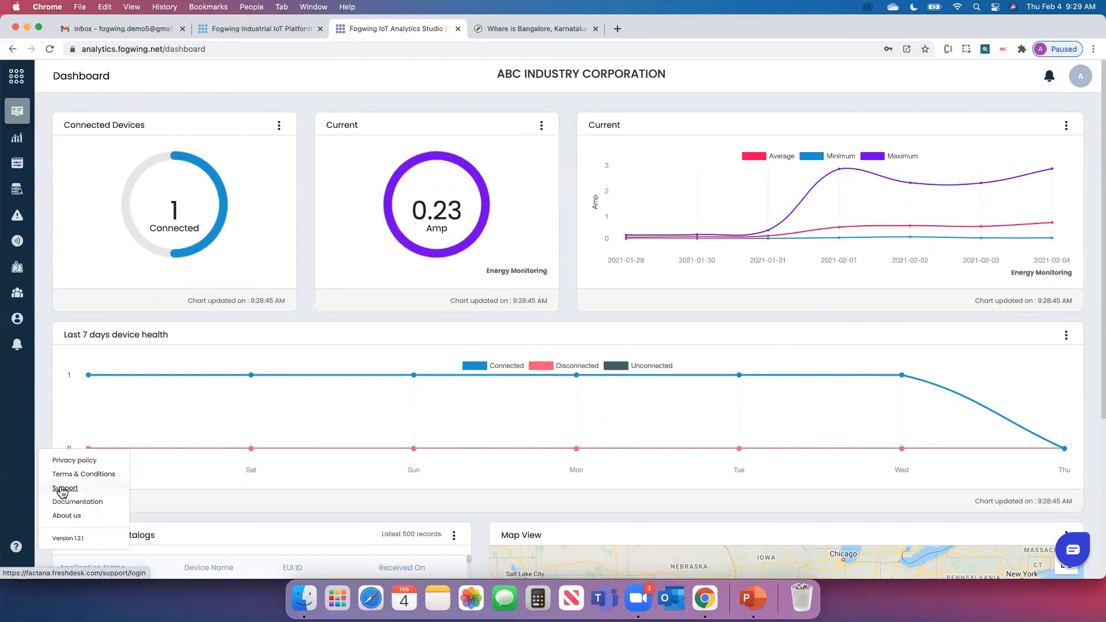
{"action": "left_click", "coordinate": [41, 388]}
{"action": "left_click", "coordinate": [1065, 552]}
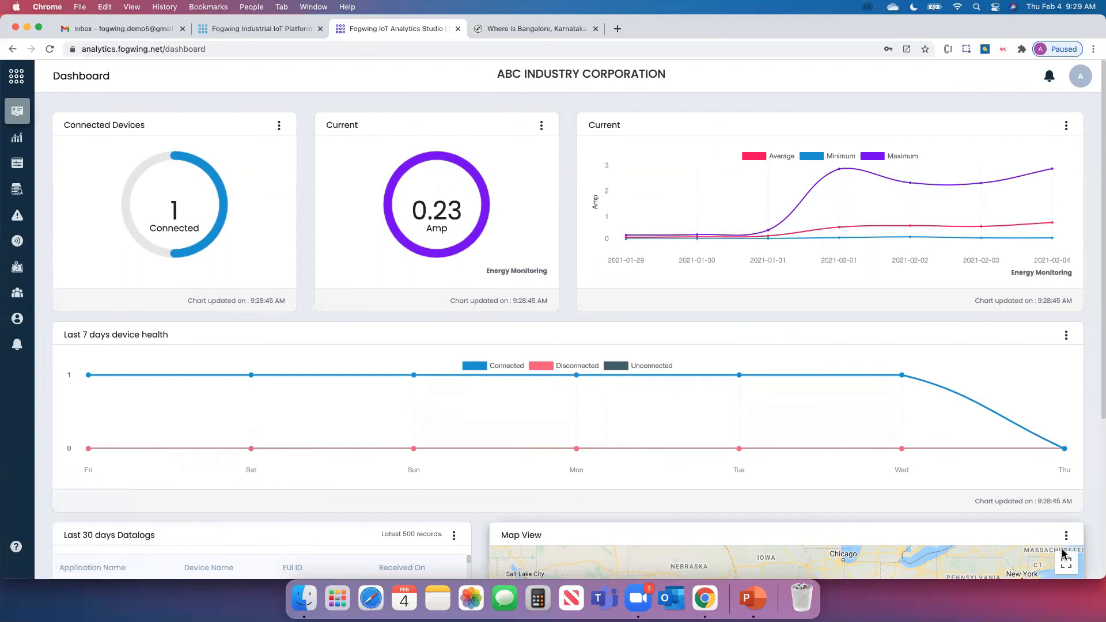
{"action": "left_click", "coordinate": [1069, 164]}
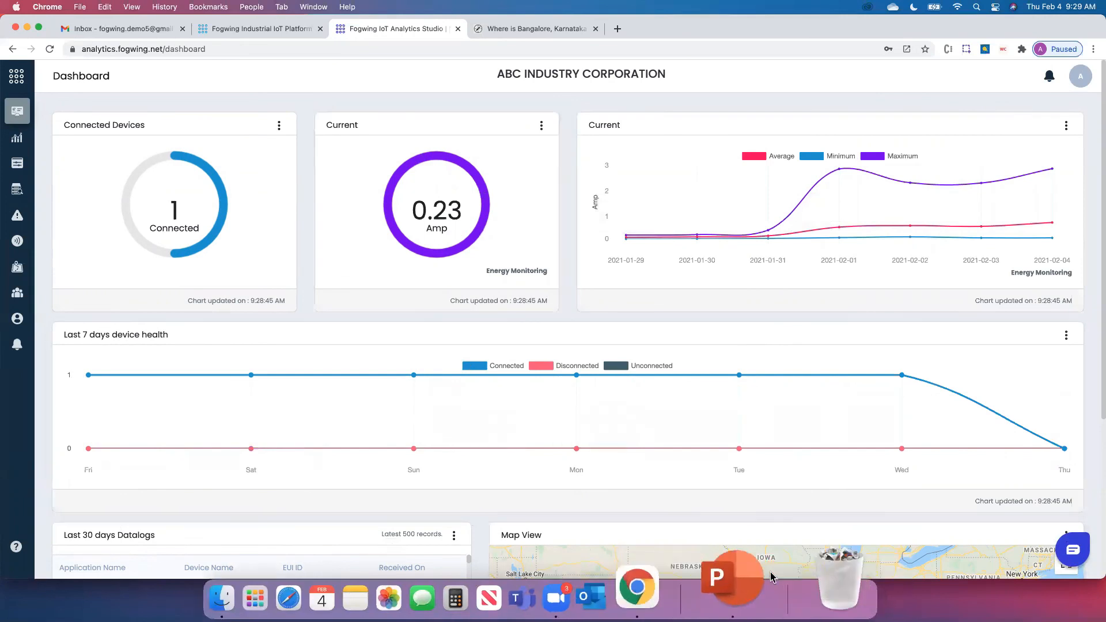
{"action": "left_click", "coordinate": [760, 578]}
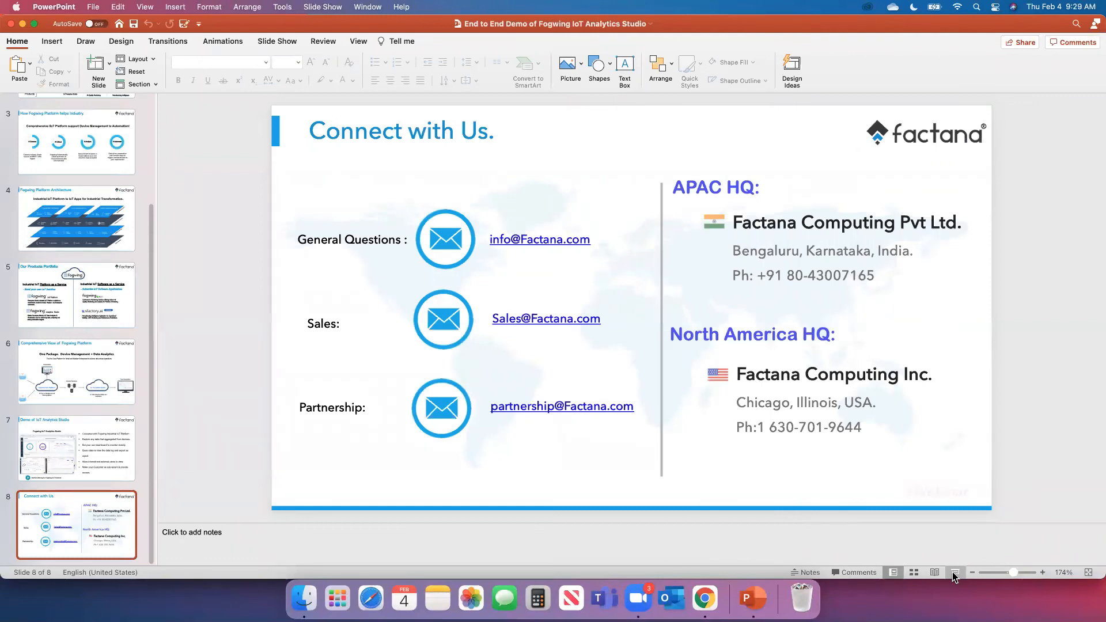
{"action": "left_click", "coordinate": [956, 572]}
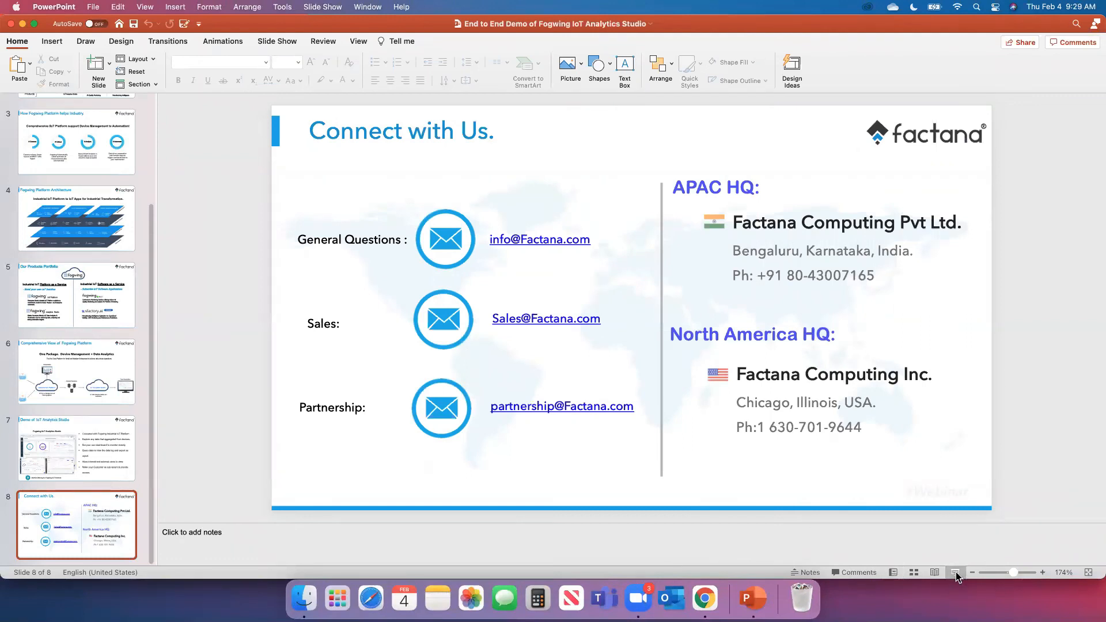